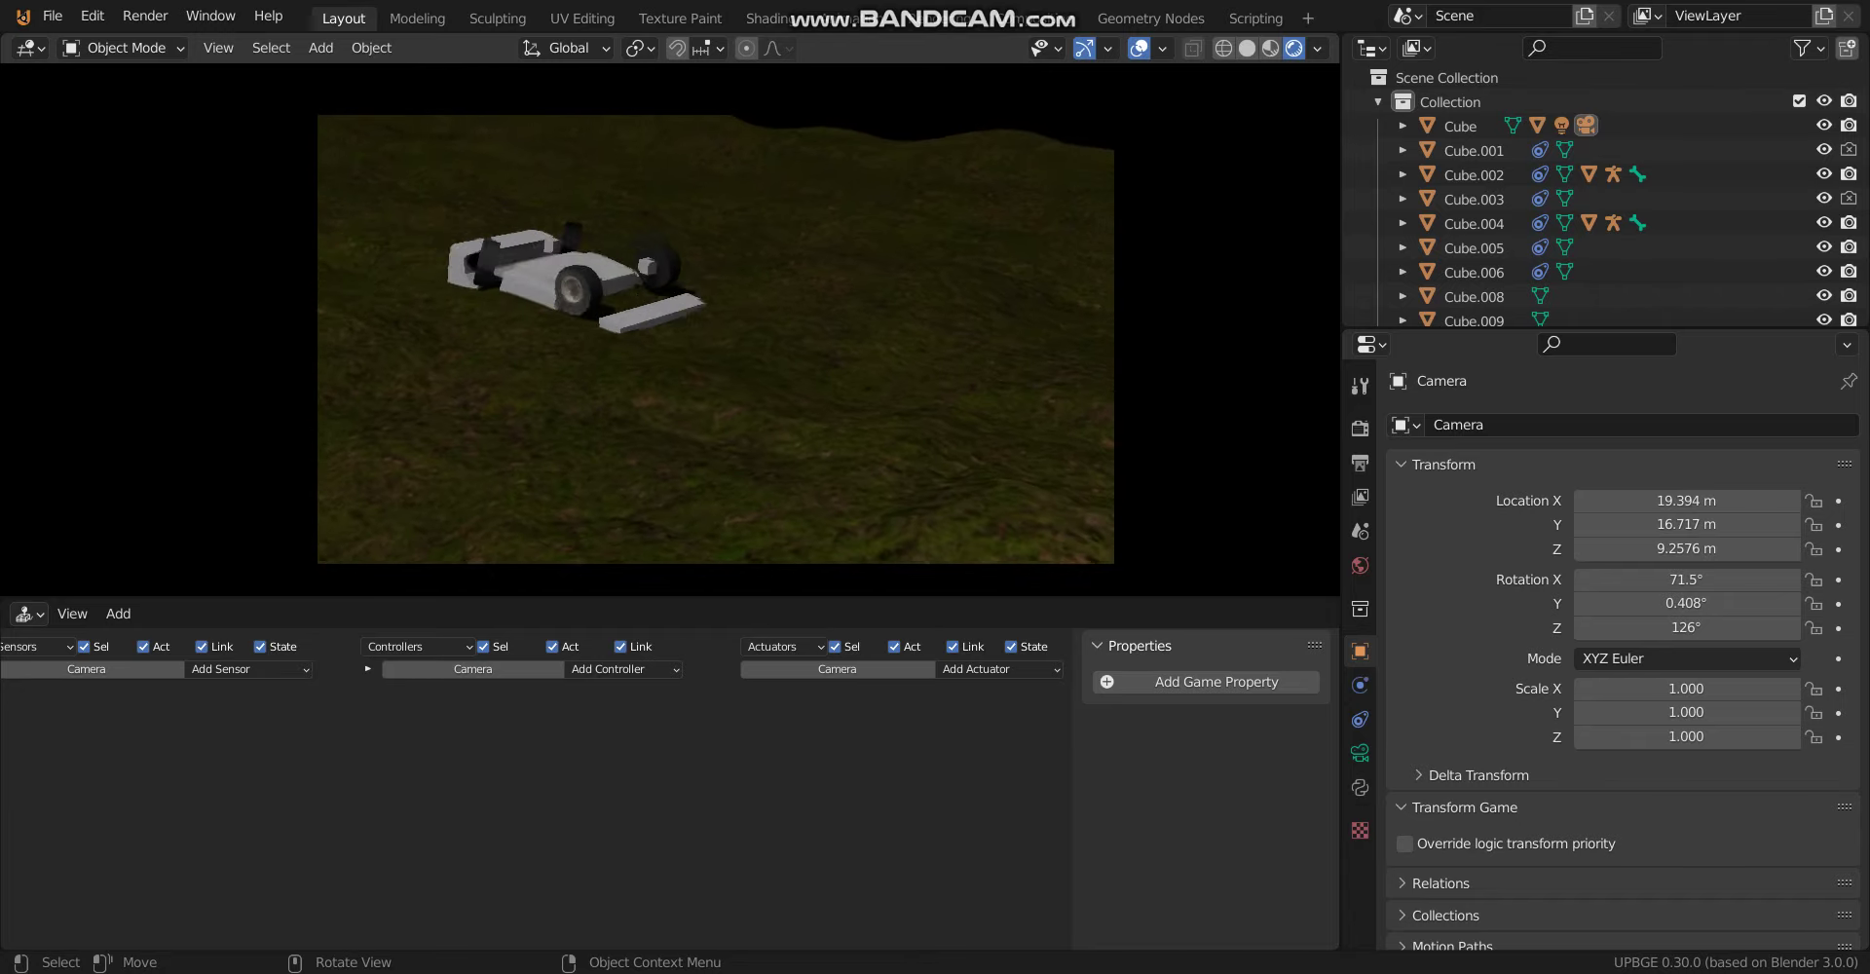
Stop the running game, open the recent file Fake car start.blend and display the viewport in rendered shading
key(Escape)
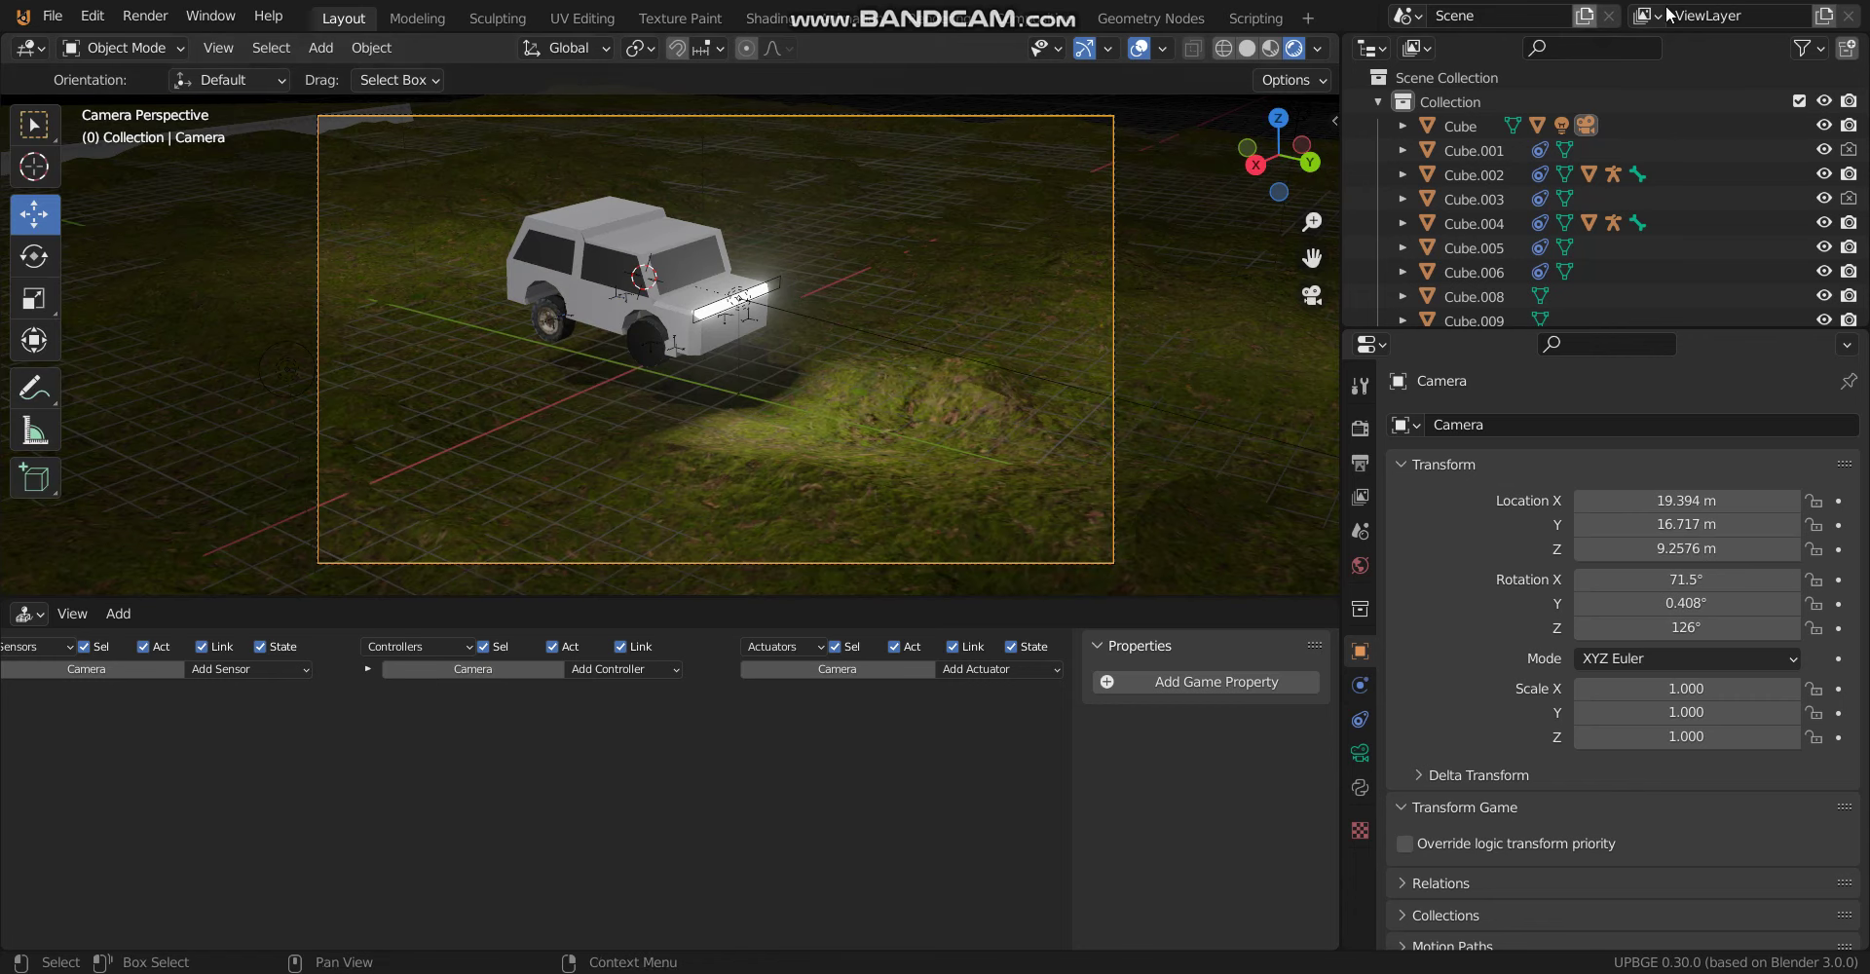
click(46, 15)
mouse_move(150, 88)
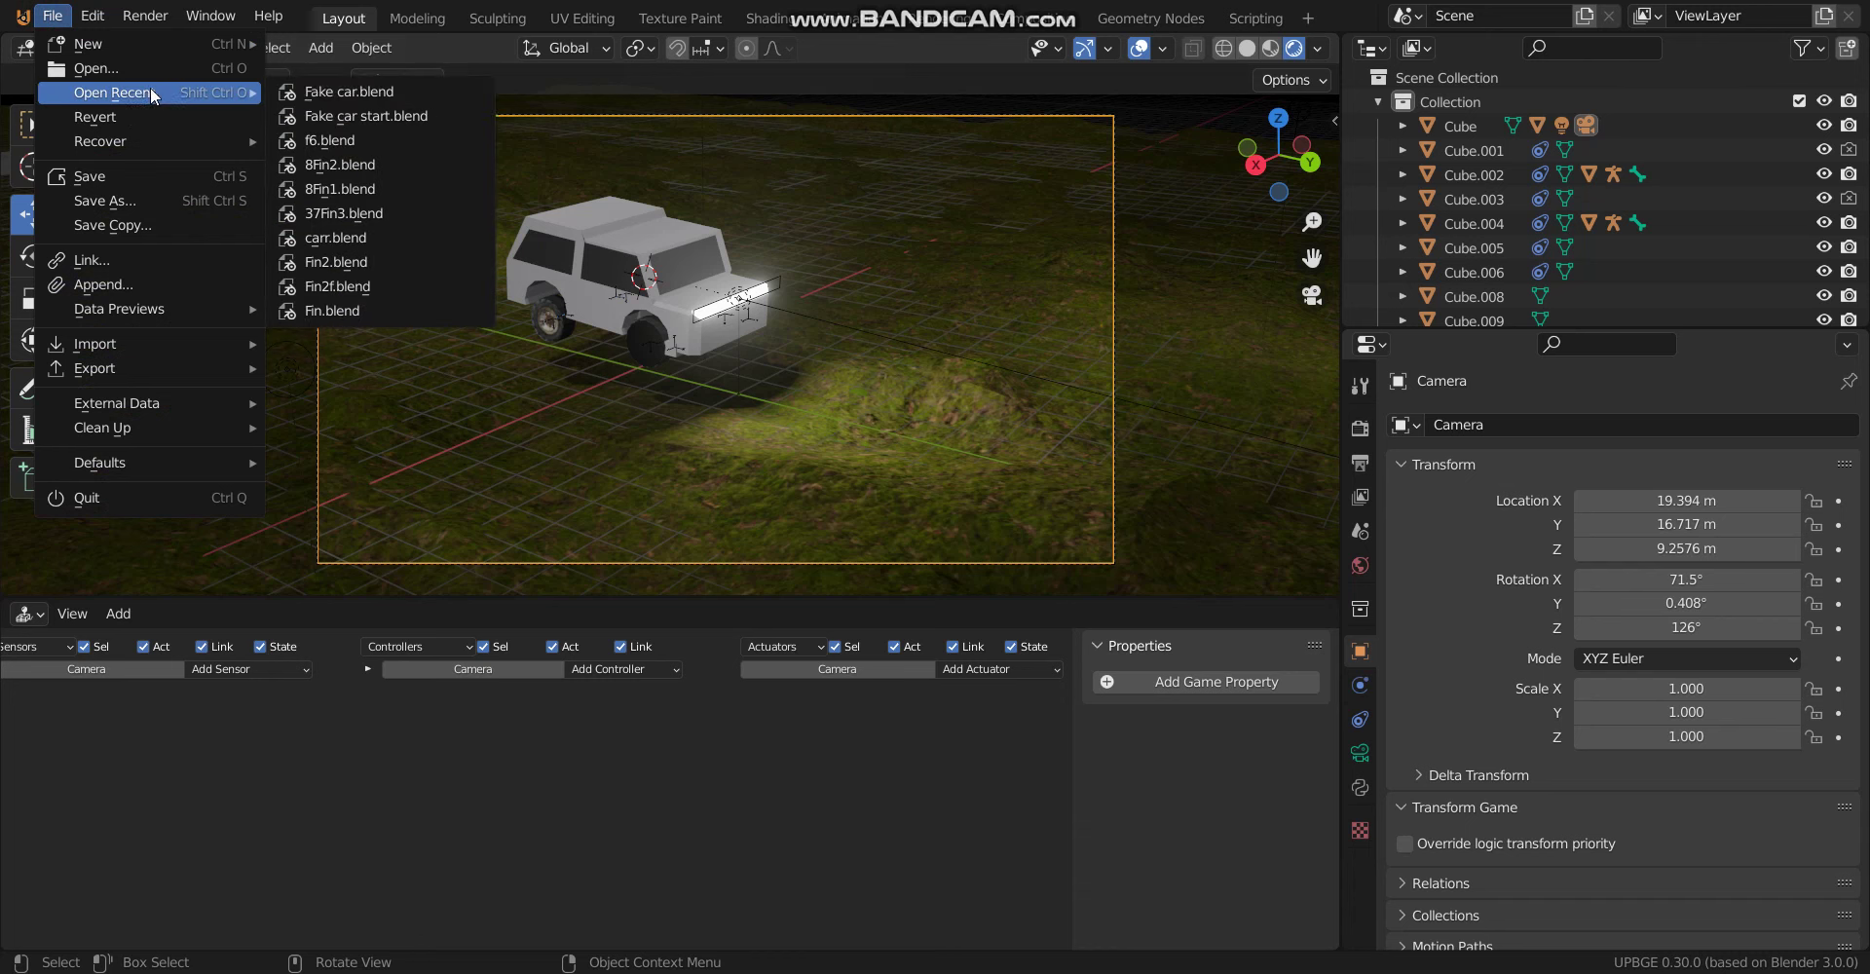
click(369, 118)
click(1002, 534)
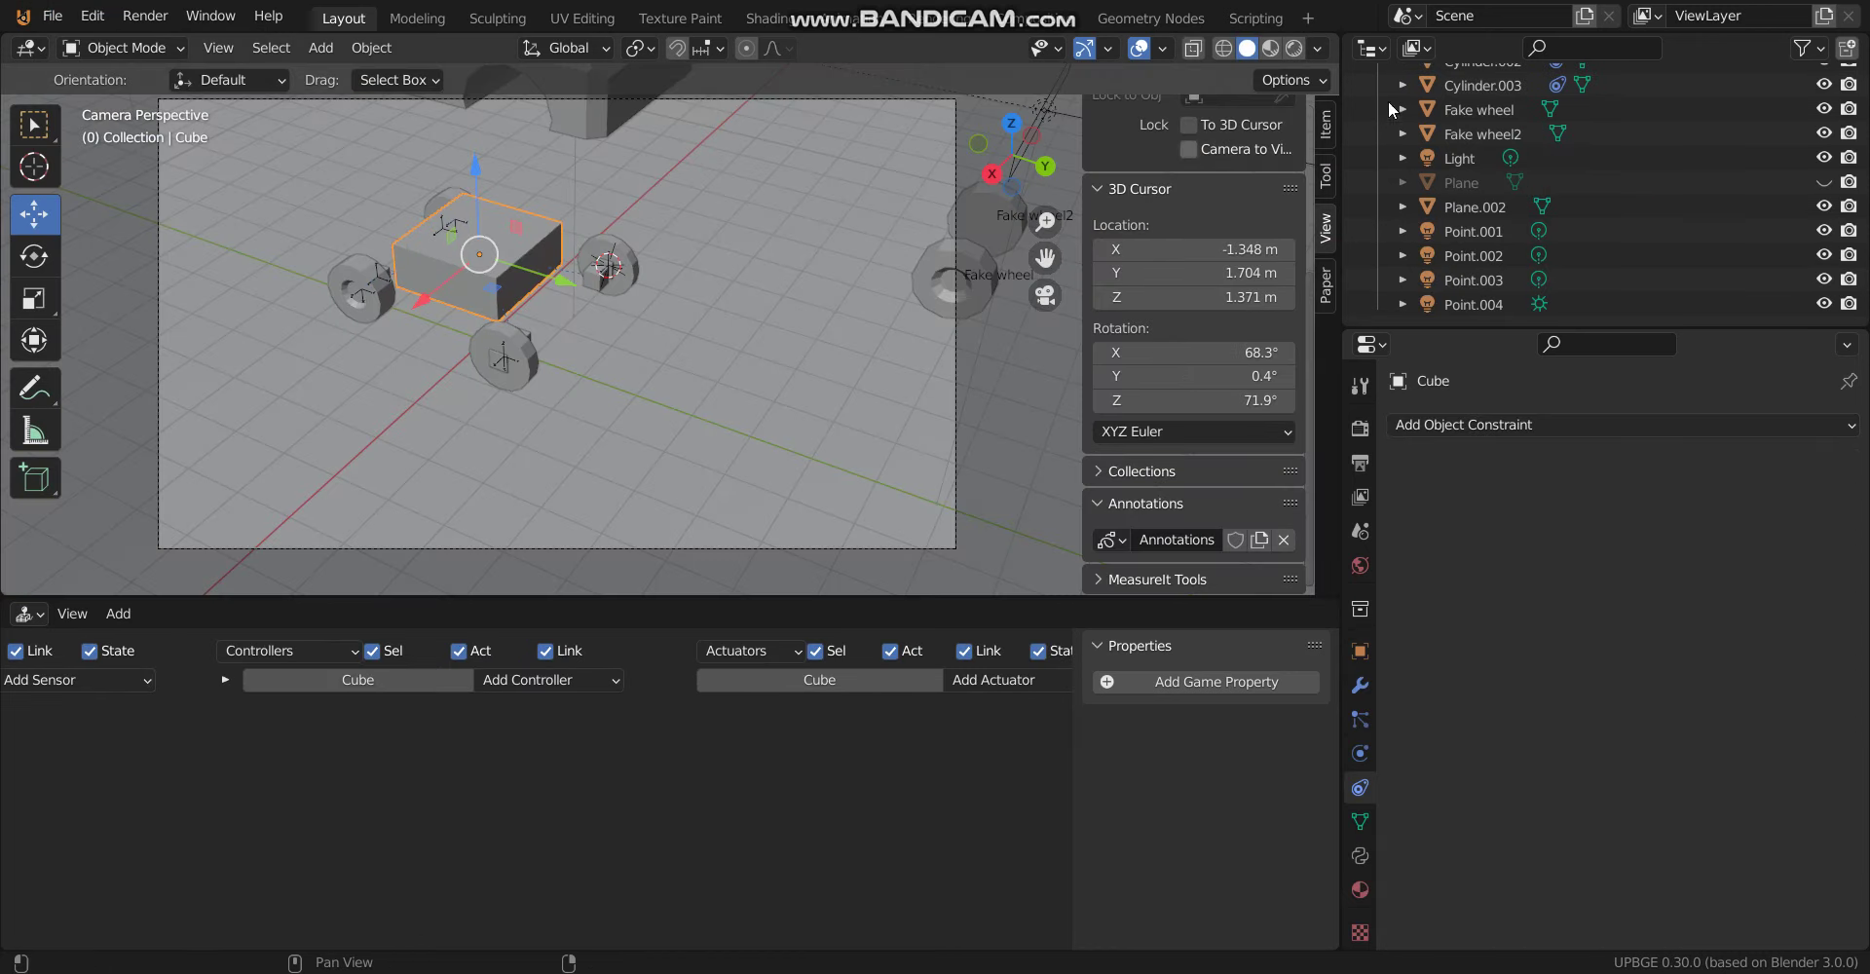
click(1295, 47)
mouse_move(670, 342)
middle_down()
mouse_move(740, 376)
mouse_move(804, 314)
mouse_move(648, 355)
middle_up()
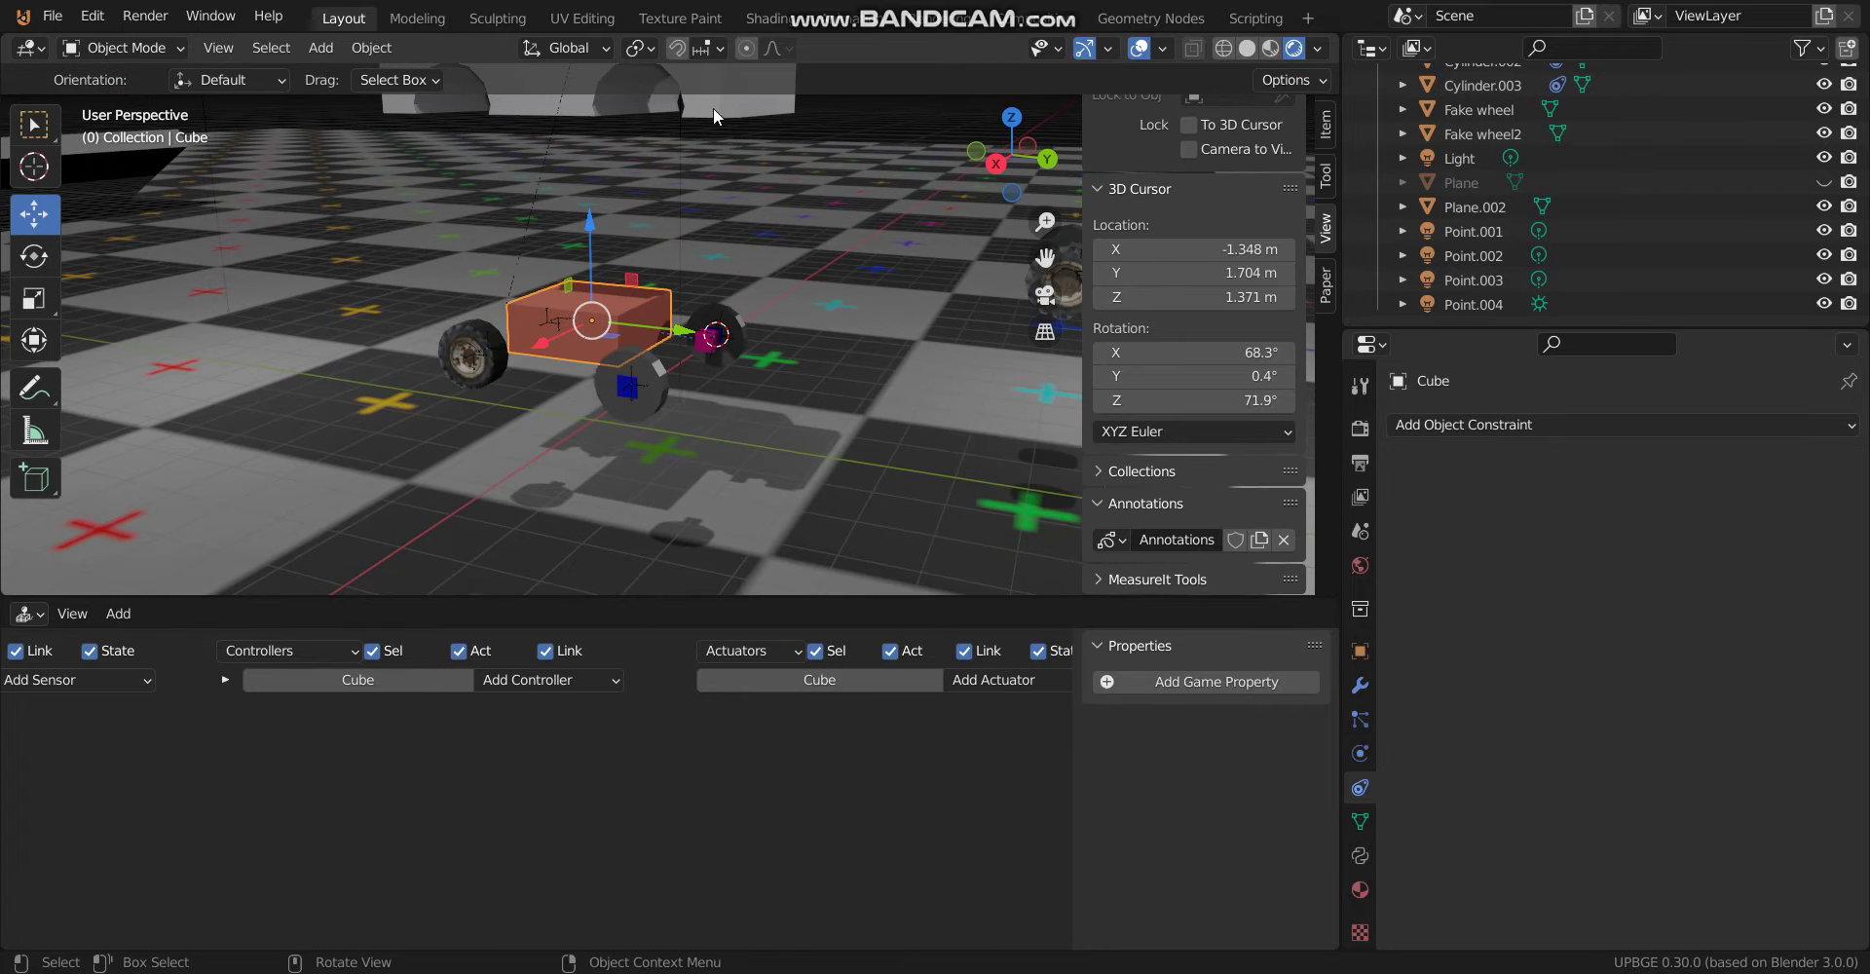
Set the game physics type of the car body Cube to Static
click(1358, 754)
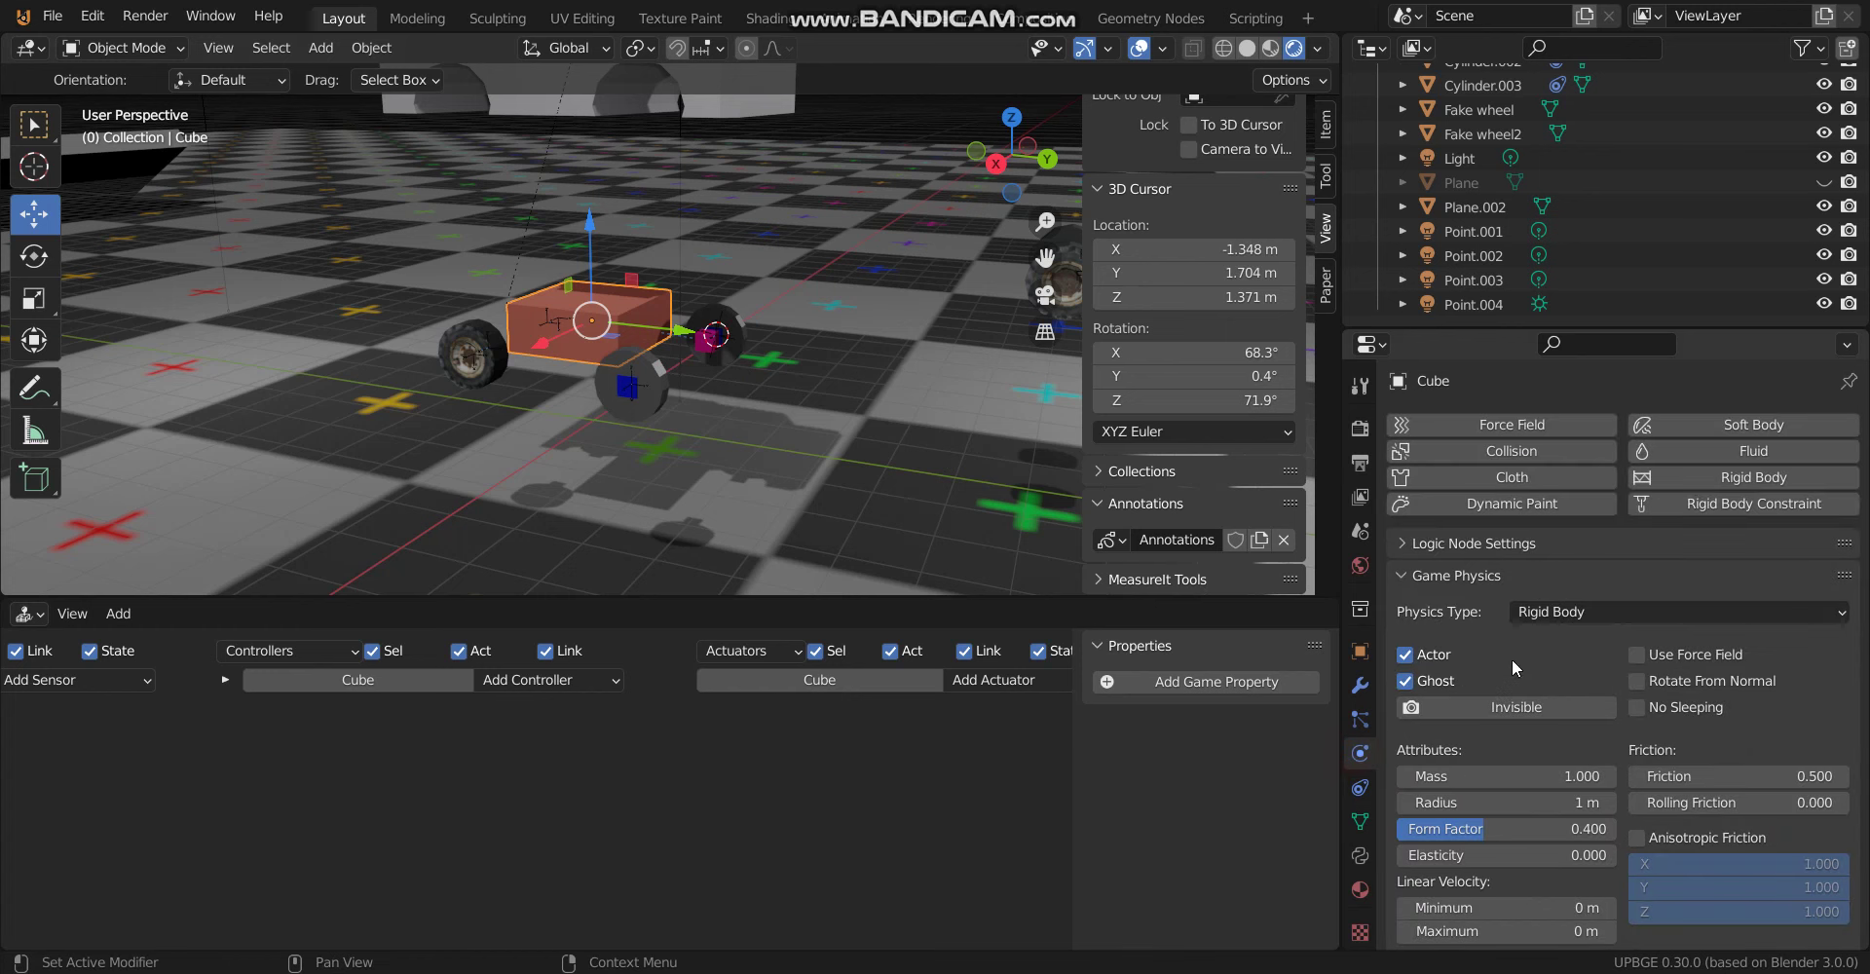
click(1577, 613)
click(1577, 666)
scroll(779, 477, up, 2)
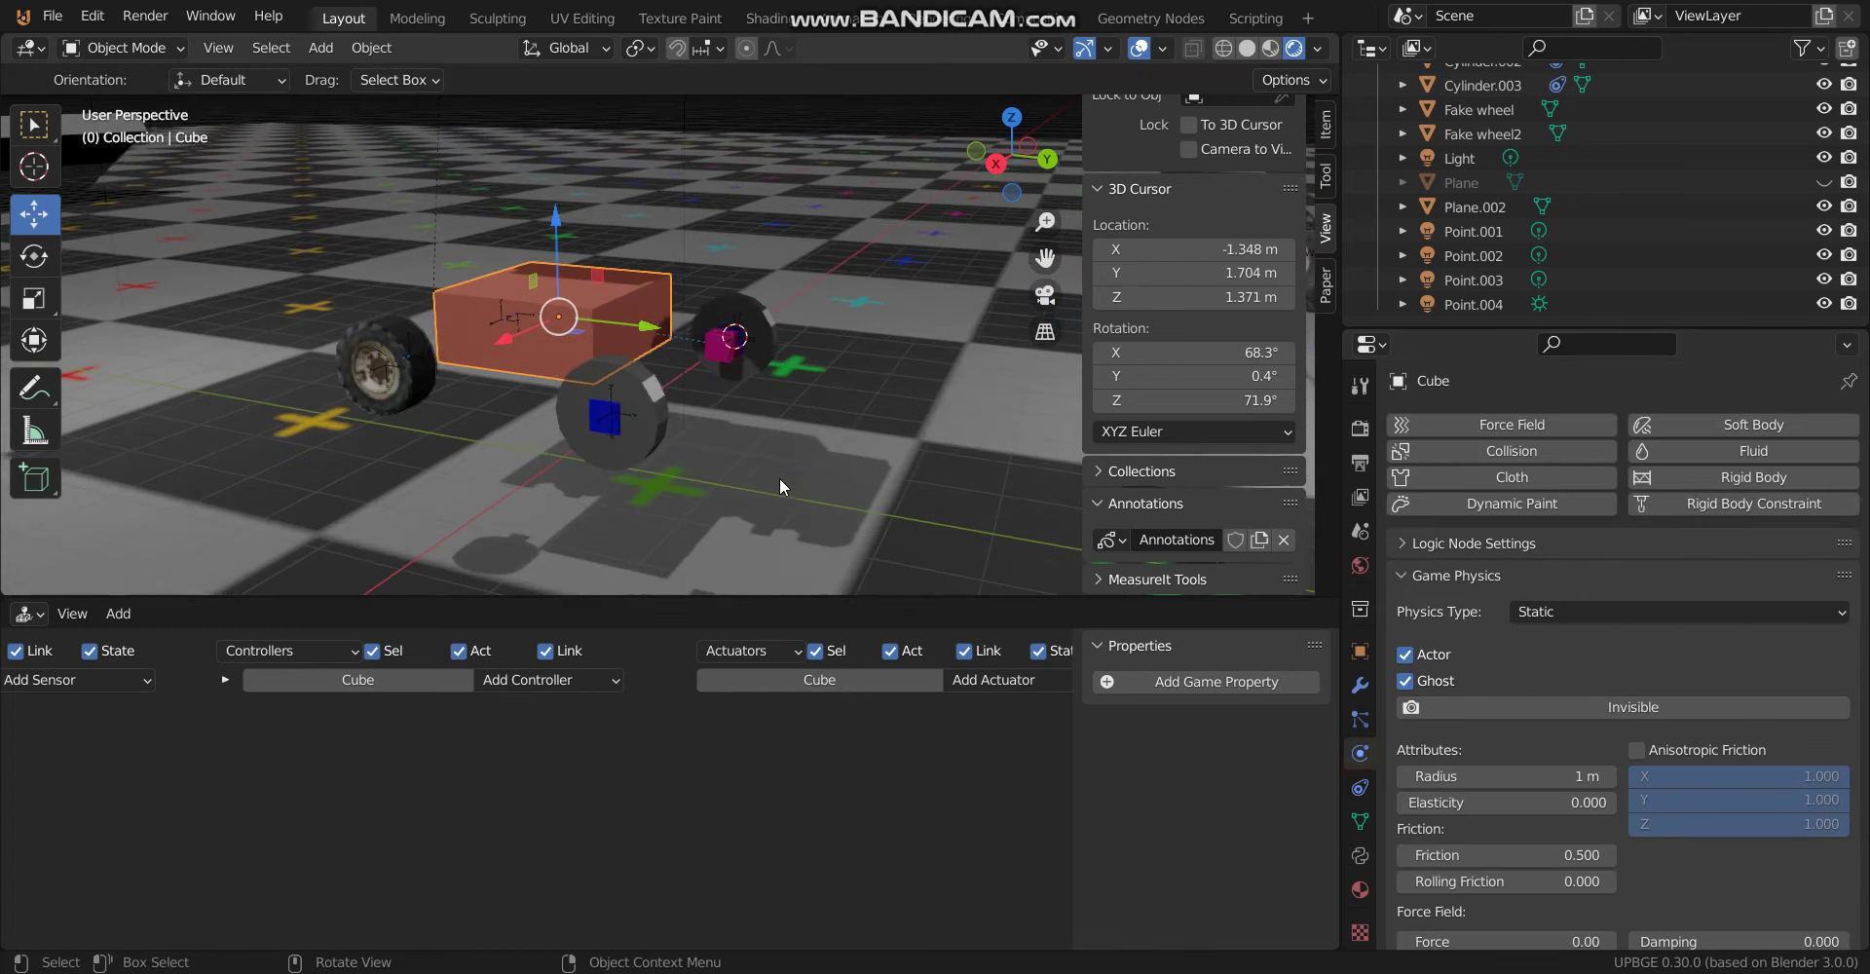
Frame the car closely and run the game to observe how the wheels behave
scroll(756, 421, up, 2)
middle_drag(755, 421, 705, 417)
scroll(705, 417, down, 1)
scroll(705, 409, up, 1)
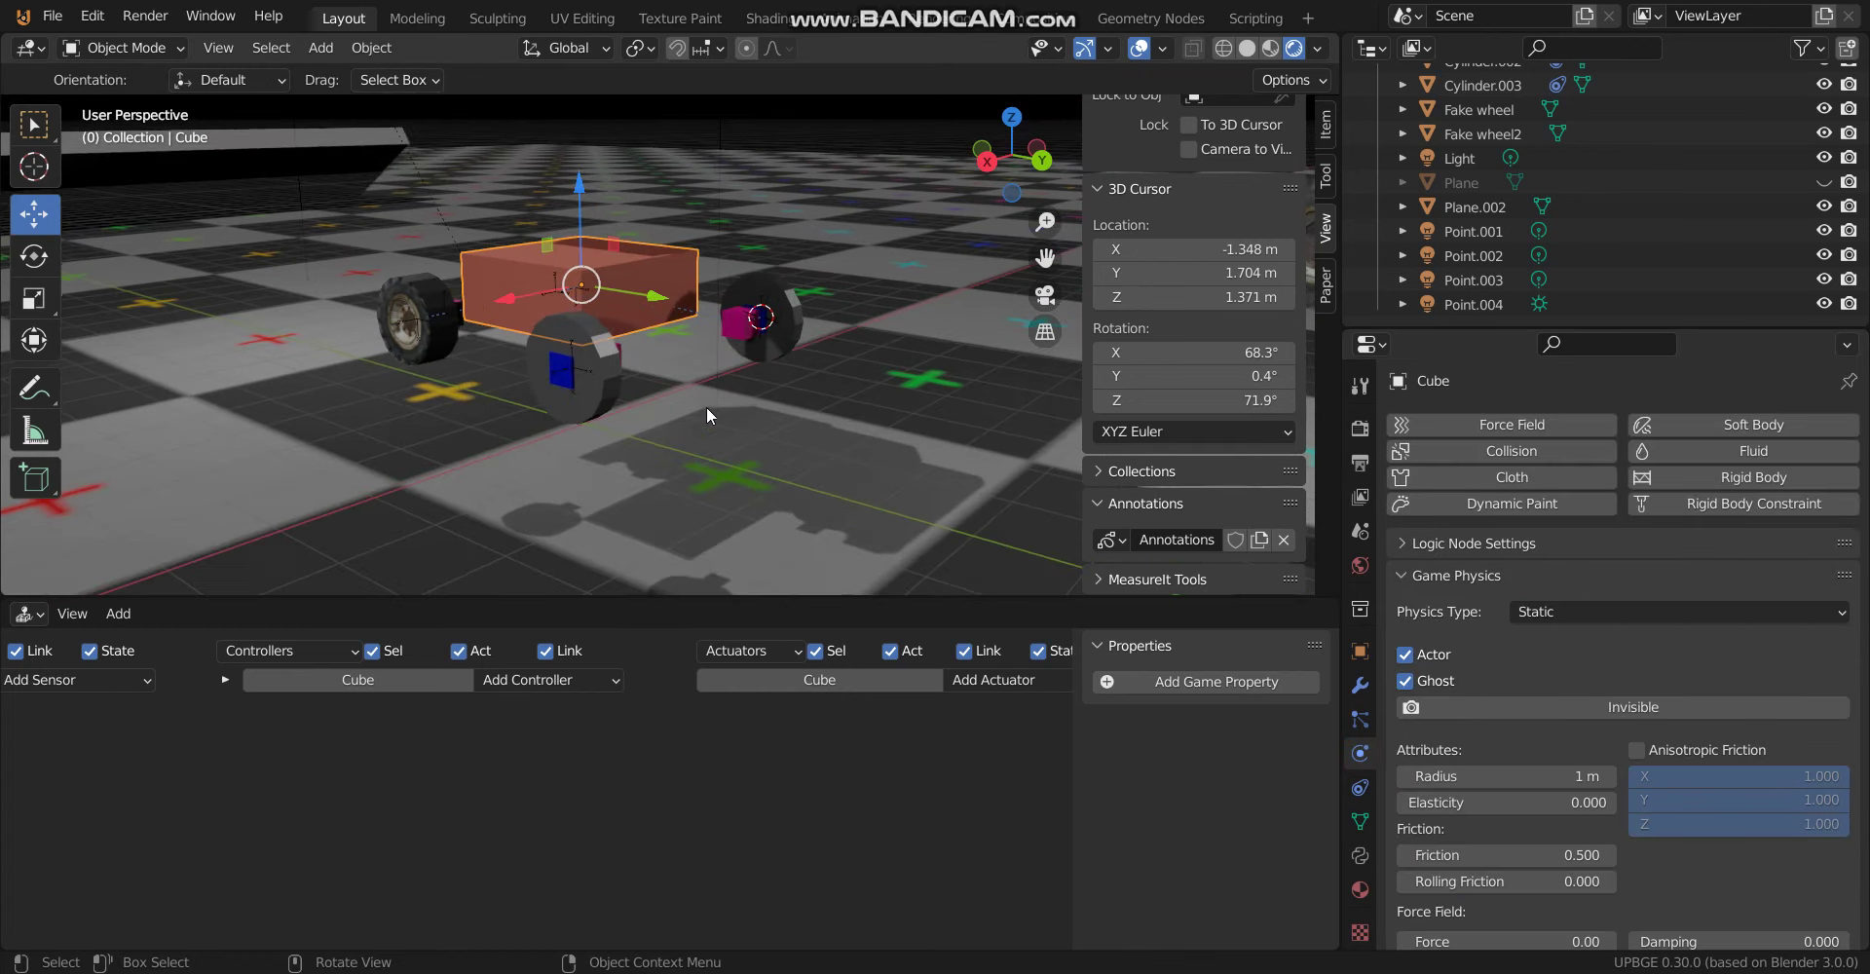
key(p)
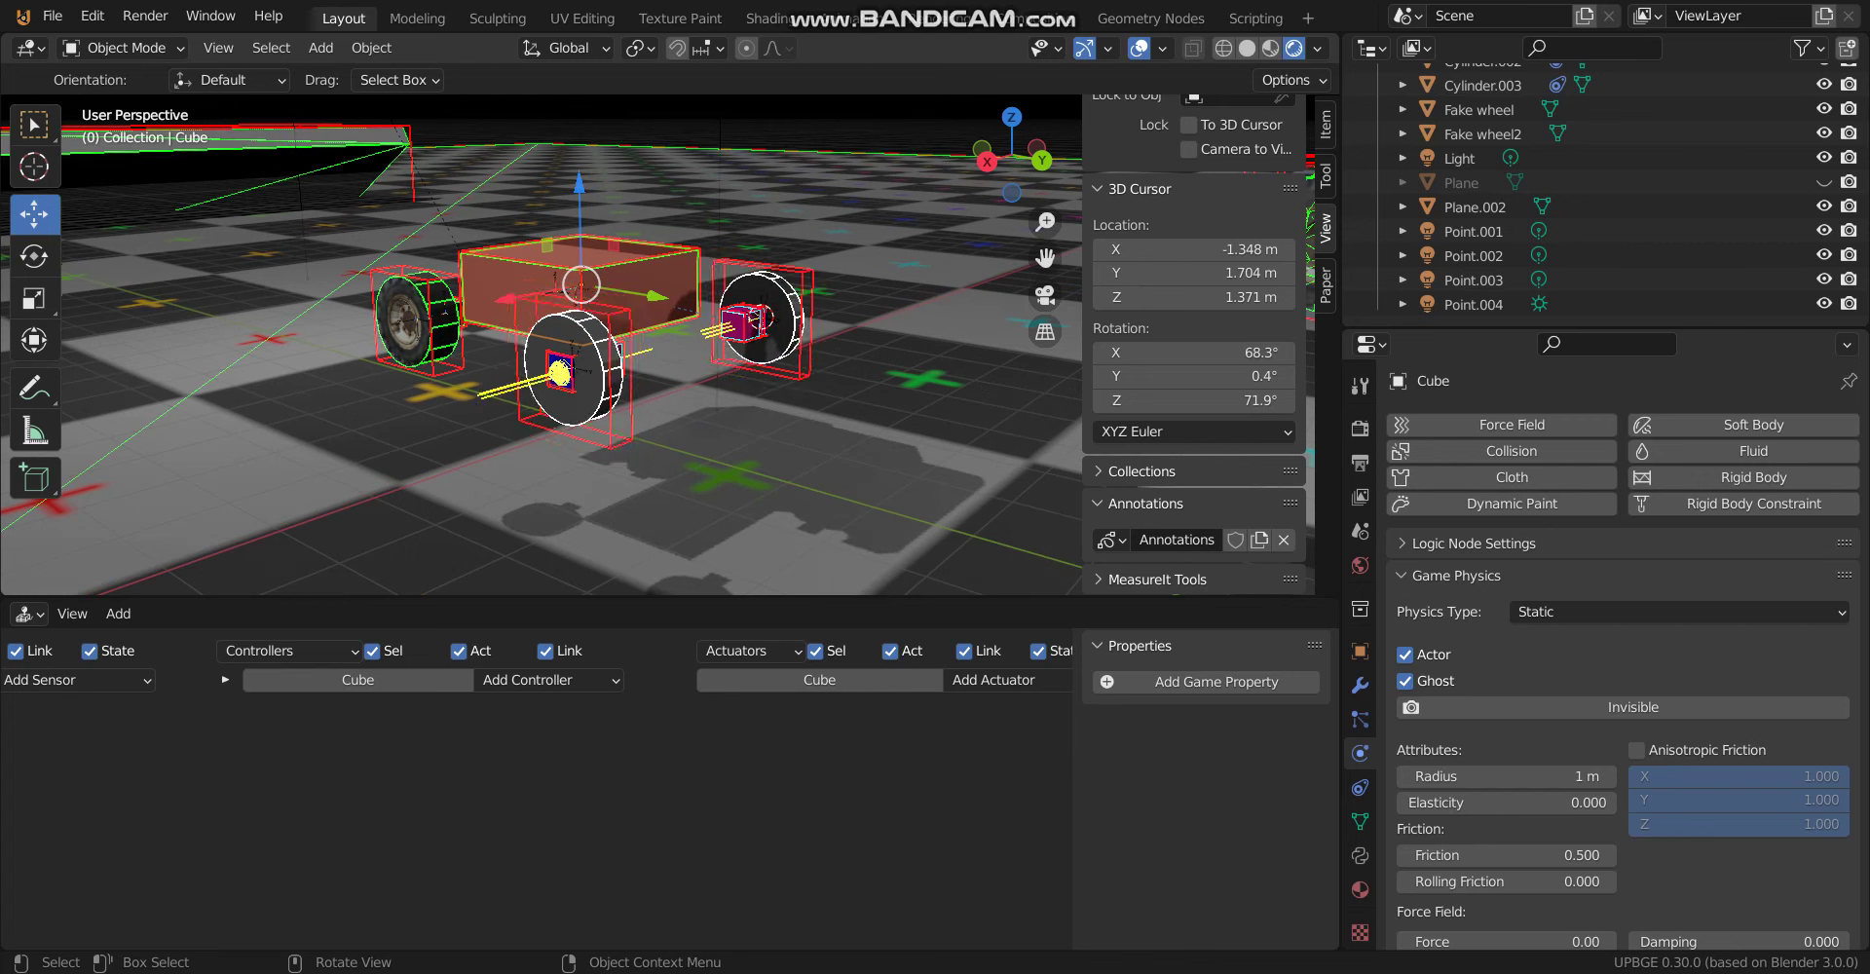
key(Escape)
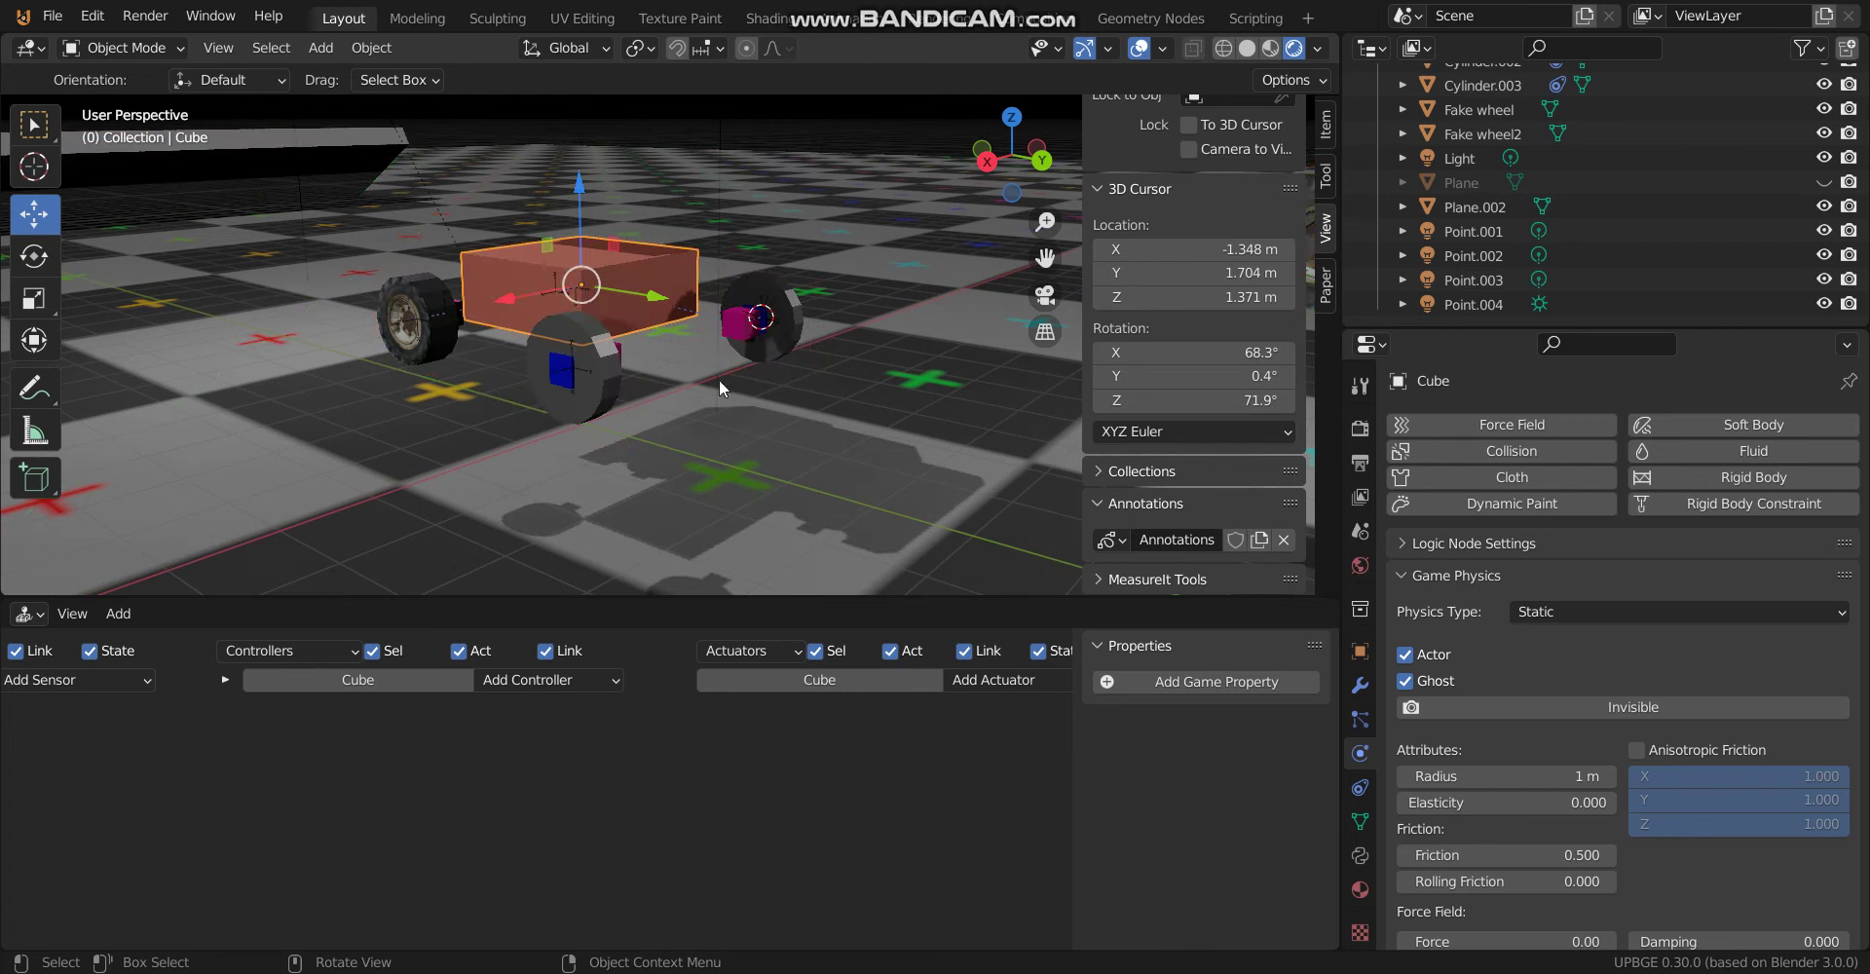
Set the Z torque of the front wheels Cylinder.002 and Cylinder.003 to -10 and test the wheels in the game
click(598, 379)
scroll(908, 799, down, 4)
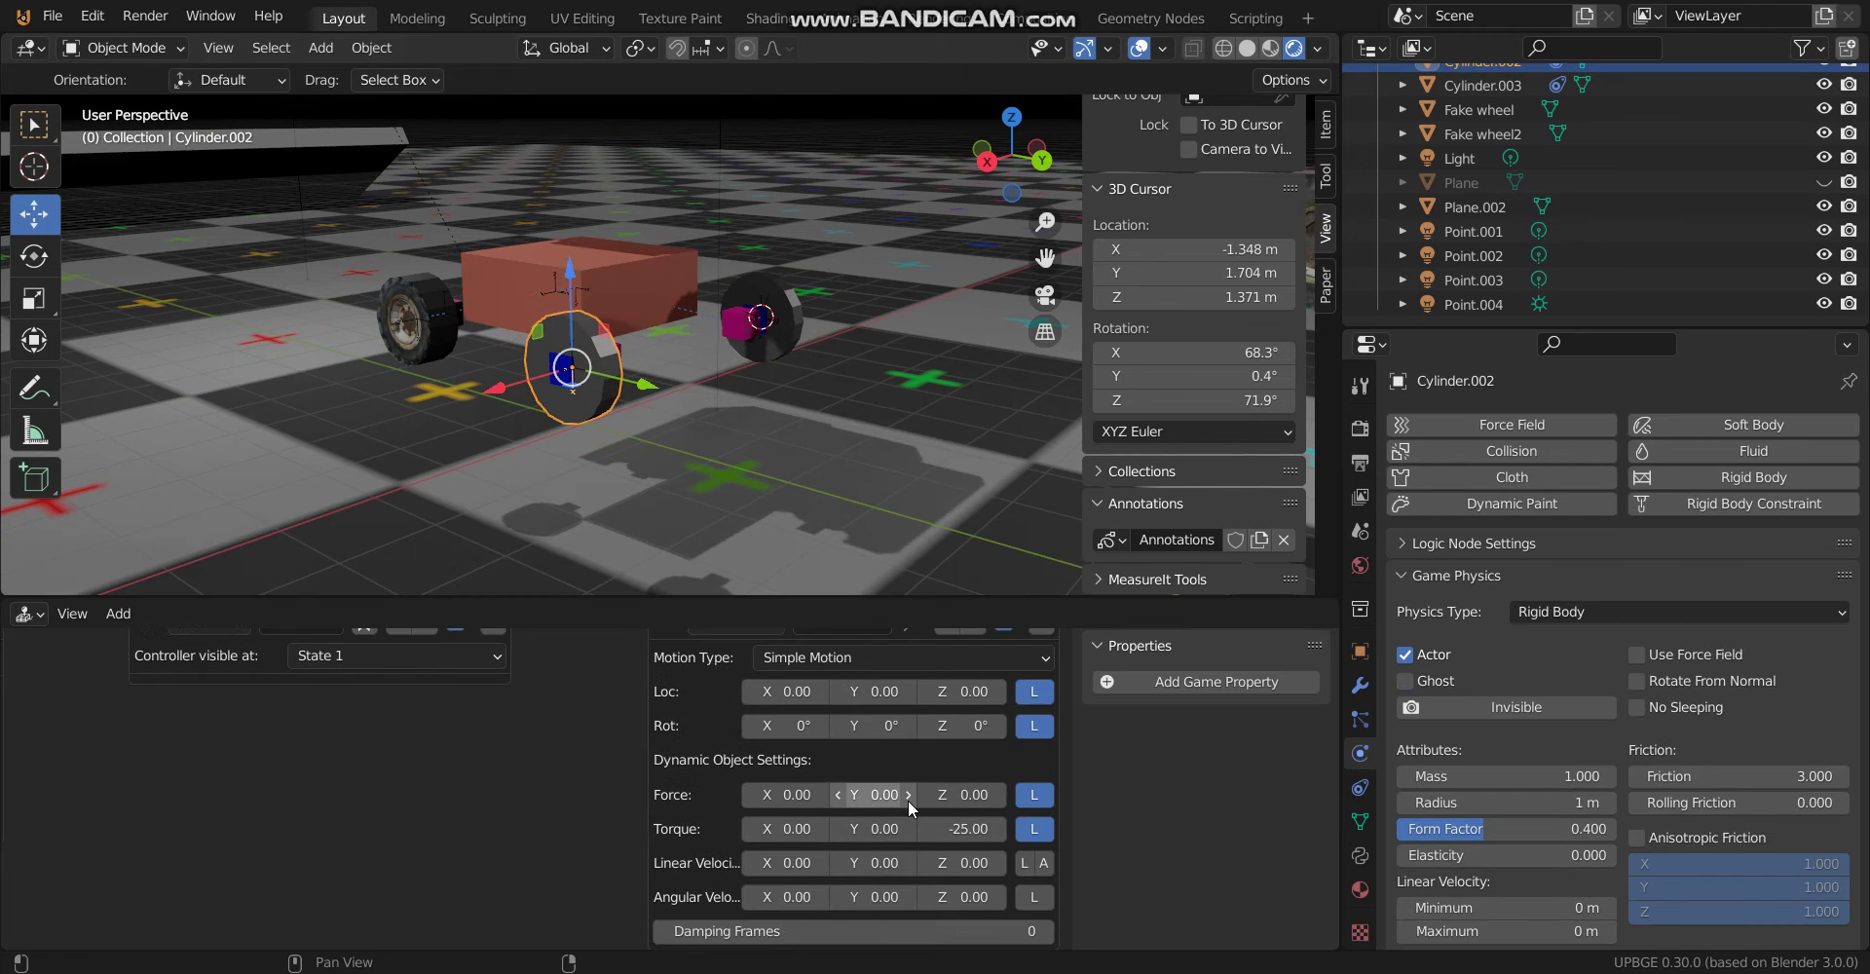
click(971, 826)
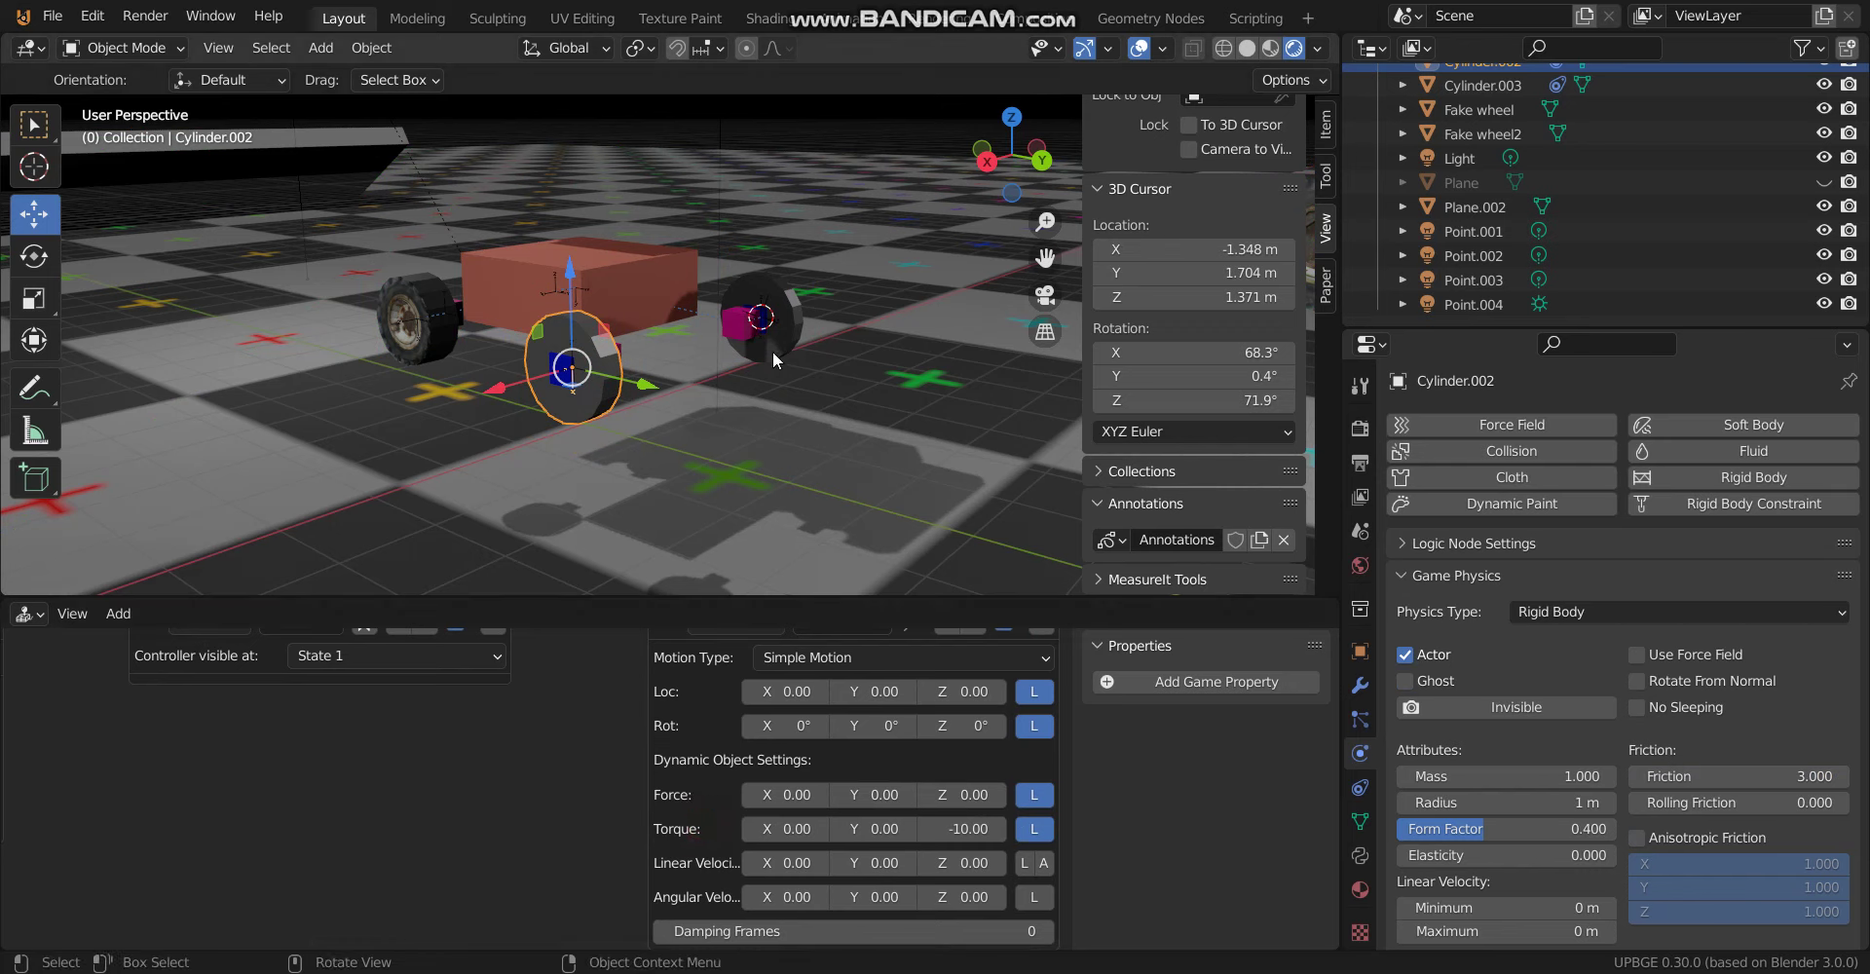
click(796, 334)
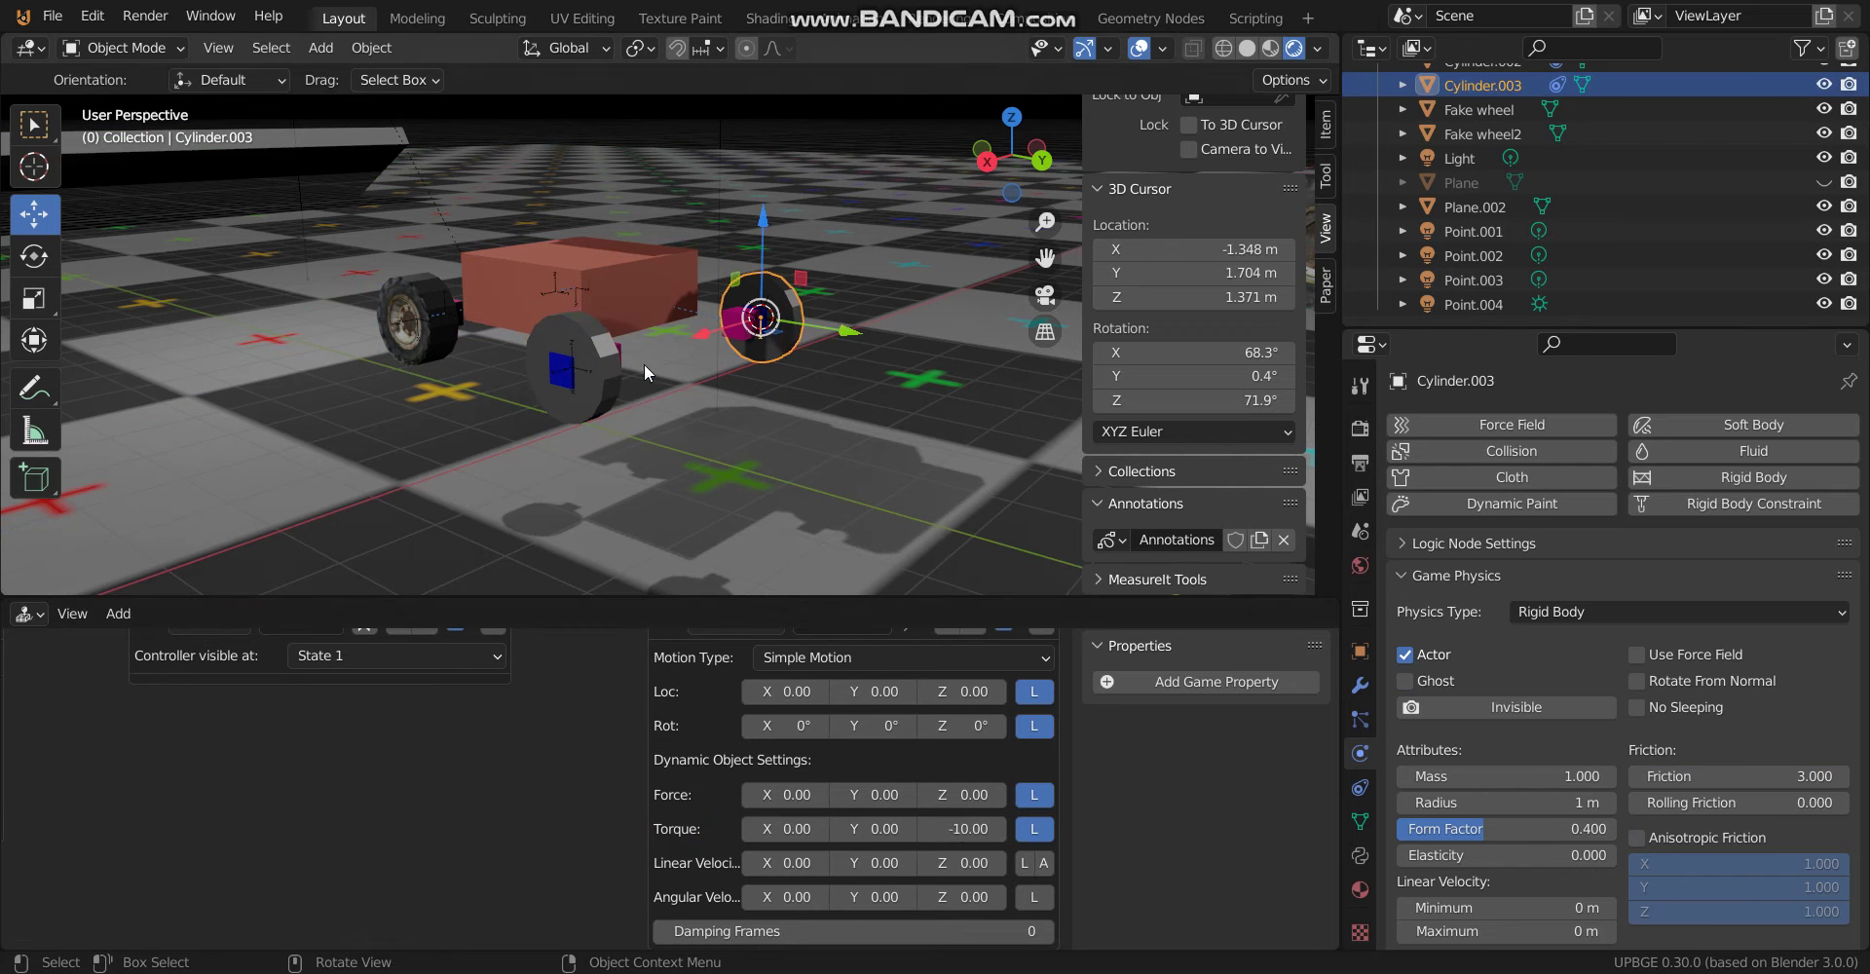
key(p)
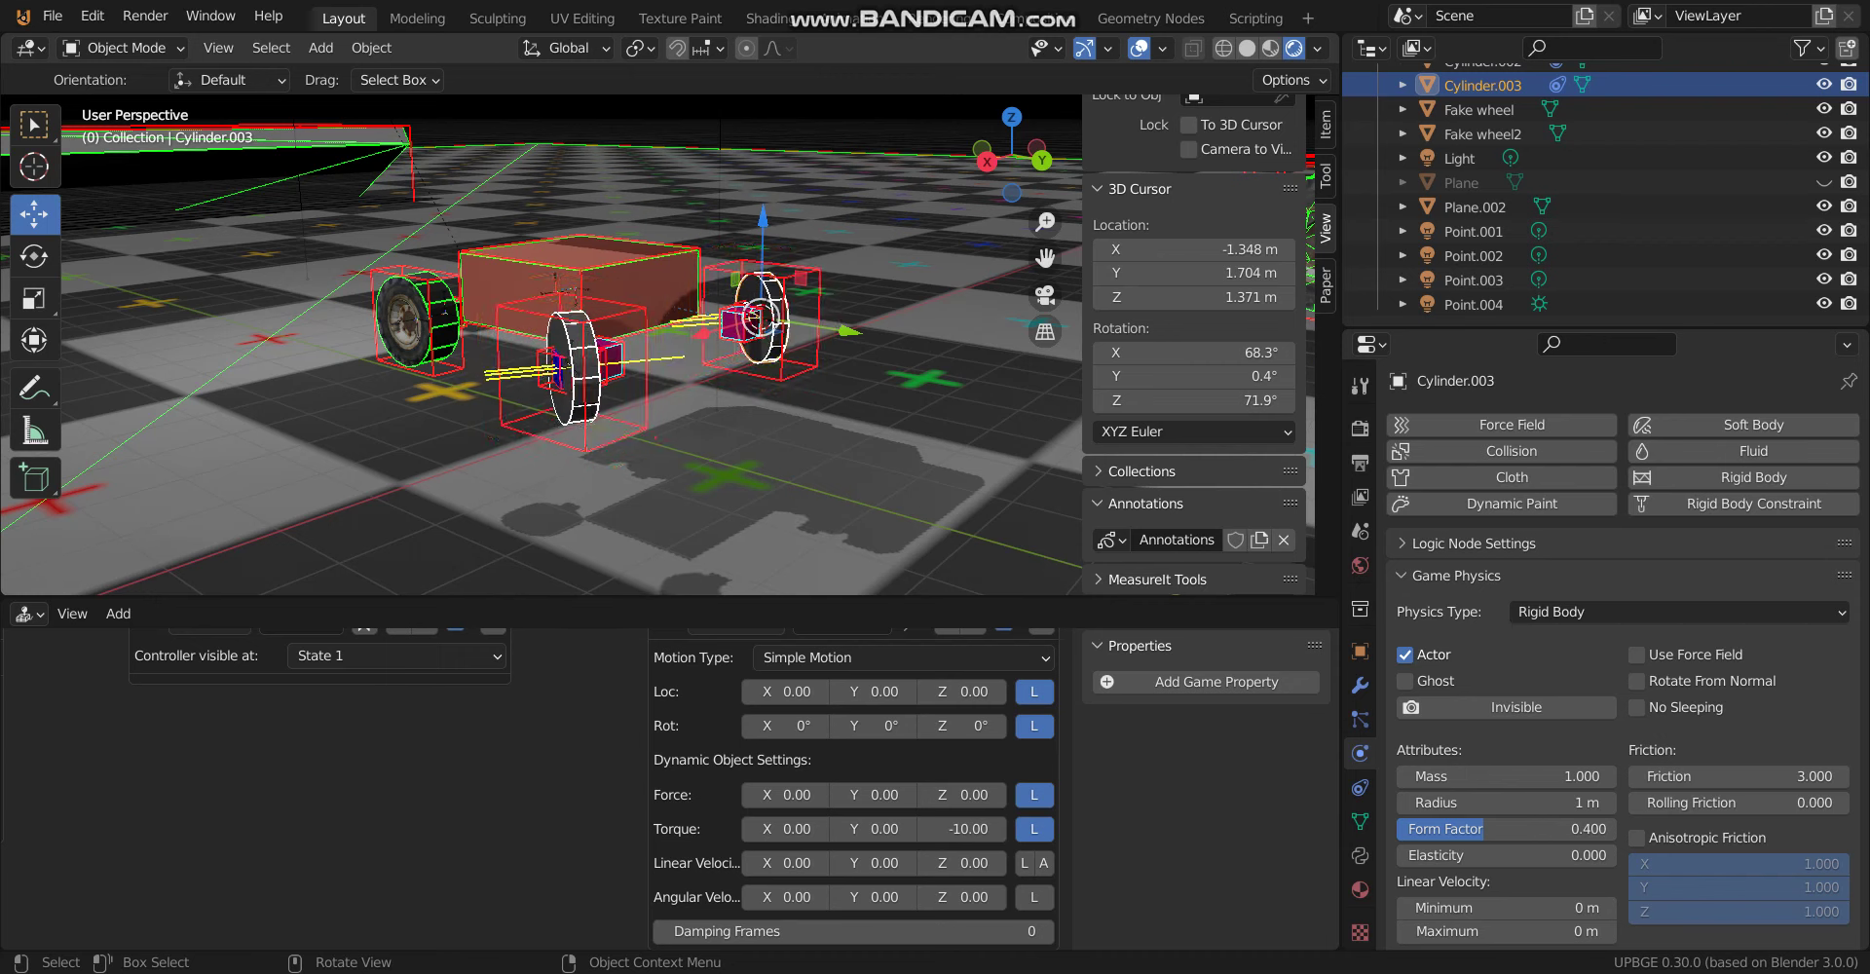
key(Escape)
Set the Z torque of the L motion actuator on the steering cube Cube.001 to 15
middle_drag(616, 280, 547, 240)
scroll(545, 362, up, 1)
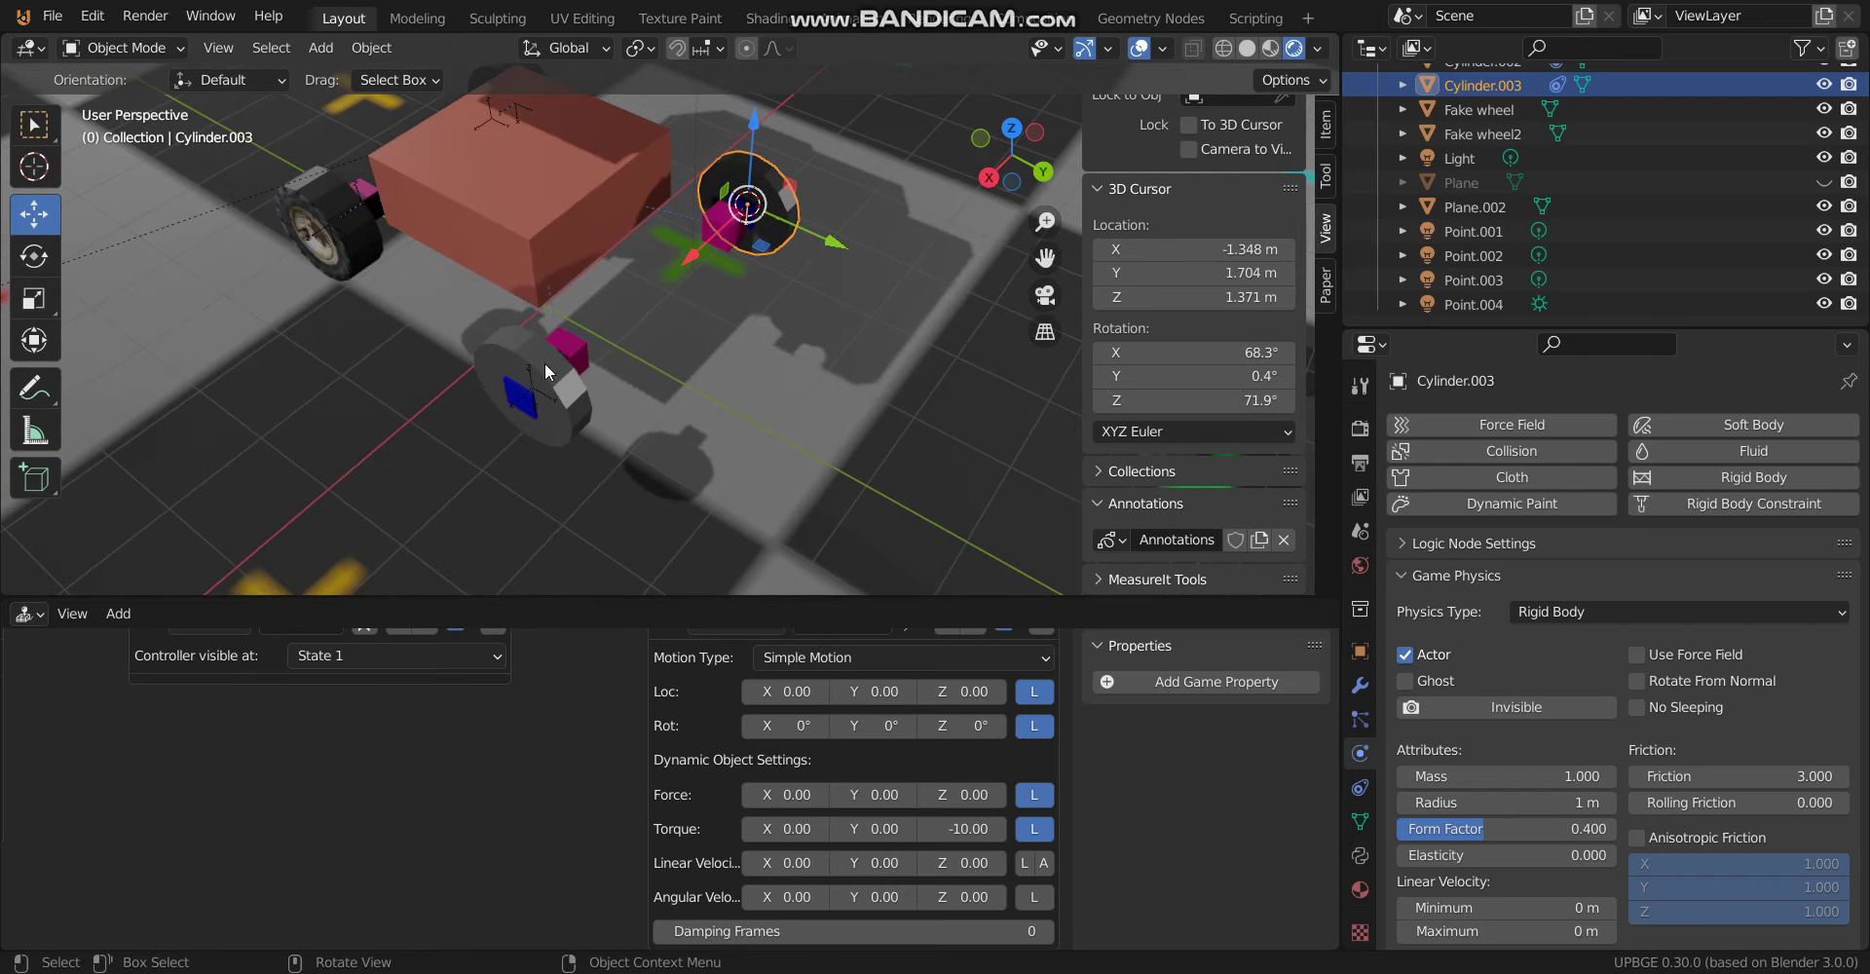
click(523, 407)
middle_drag(745, 726, 459, 806)
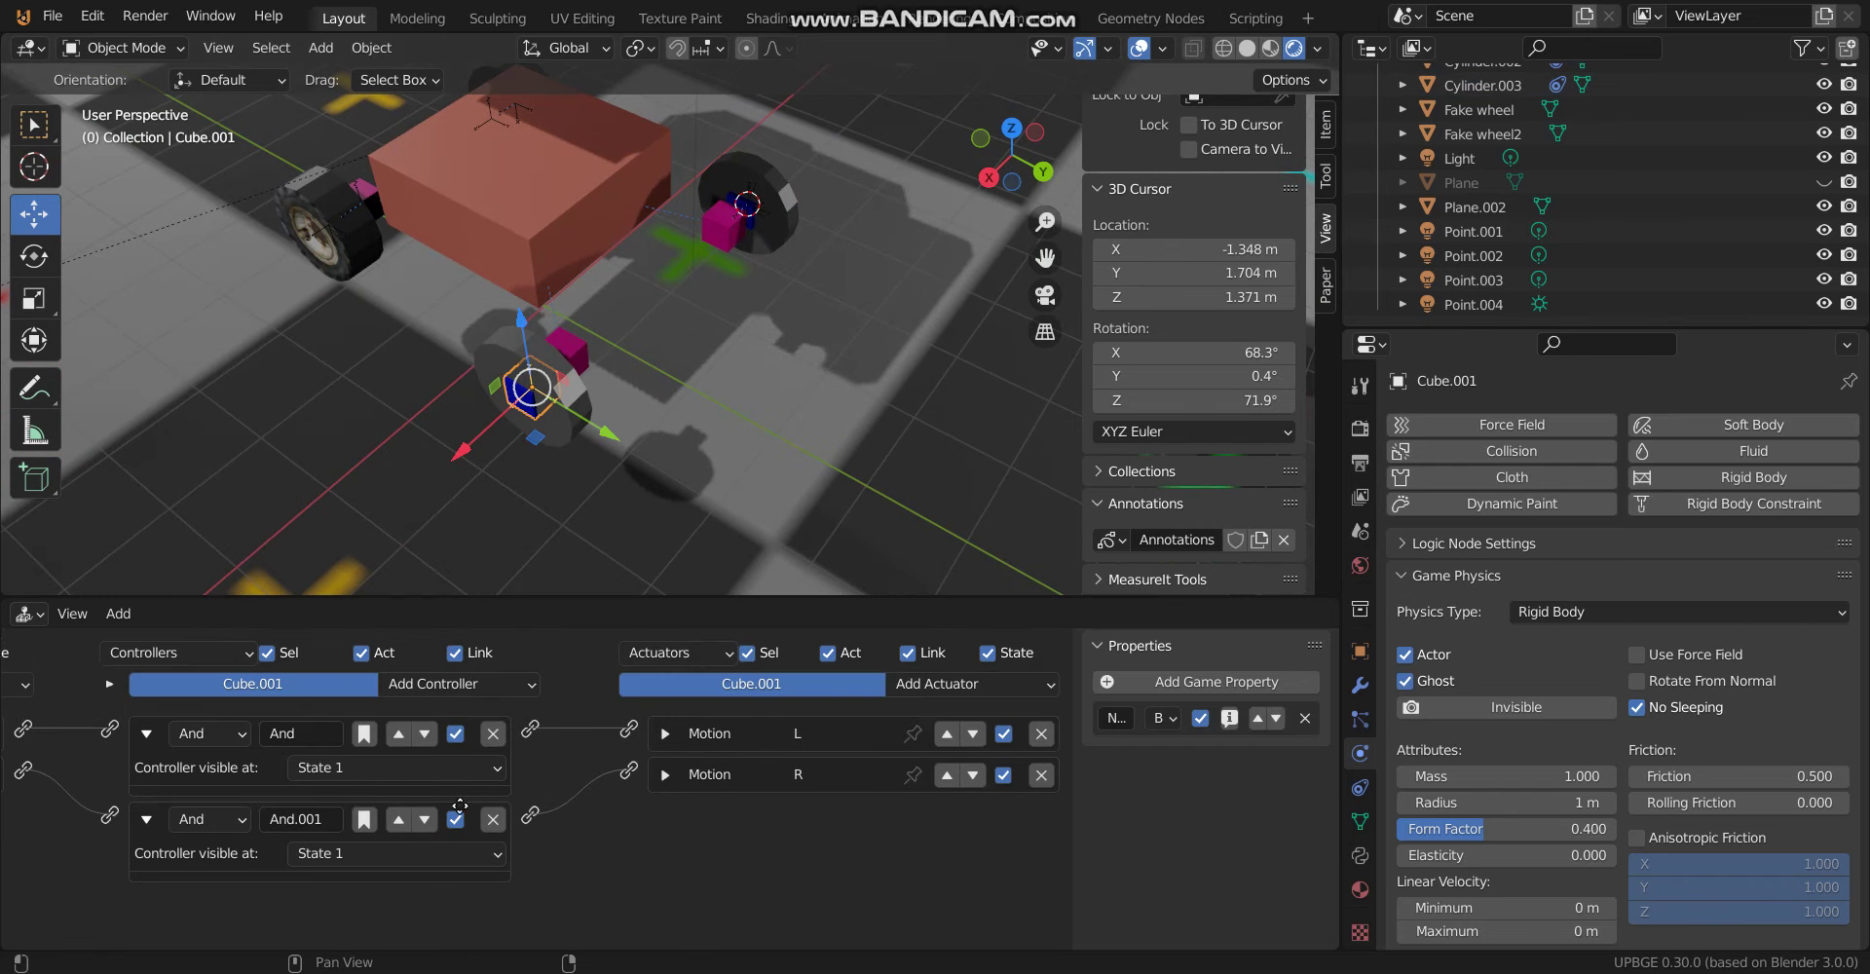
click(668, 734)
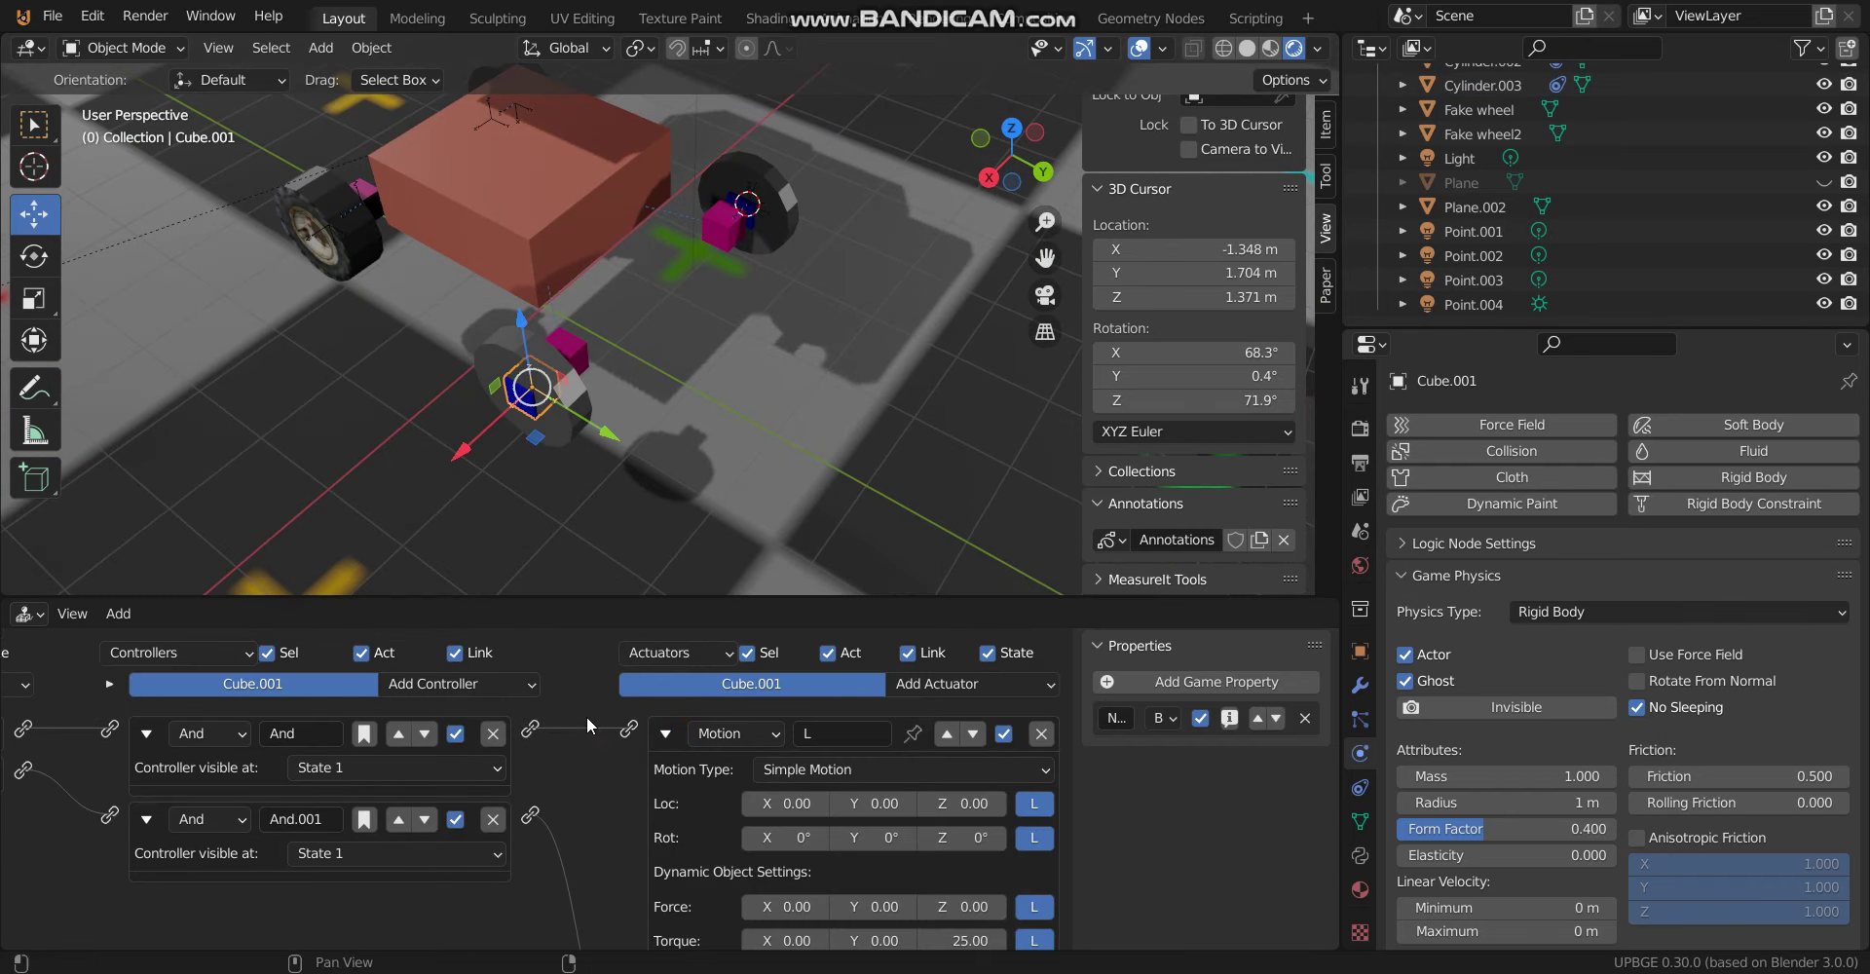
scroll(698, 834, down, 4)
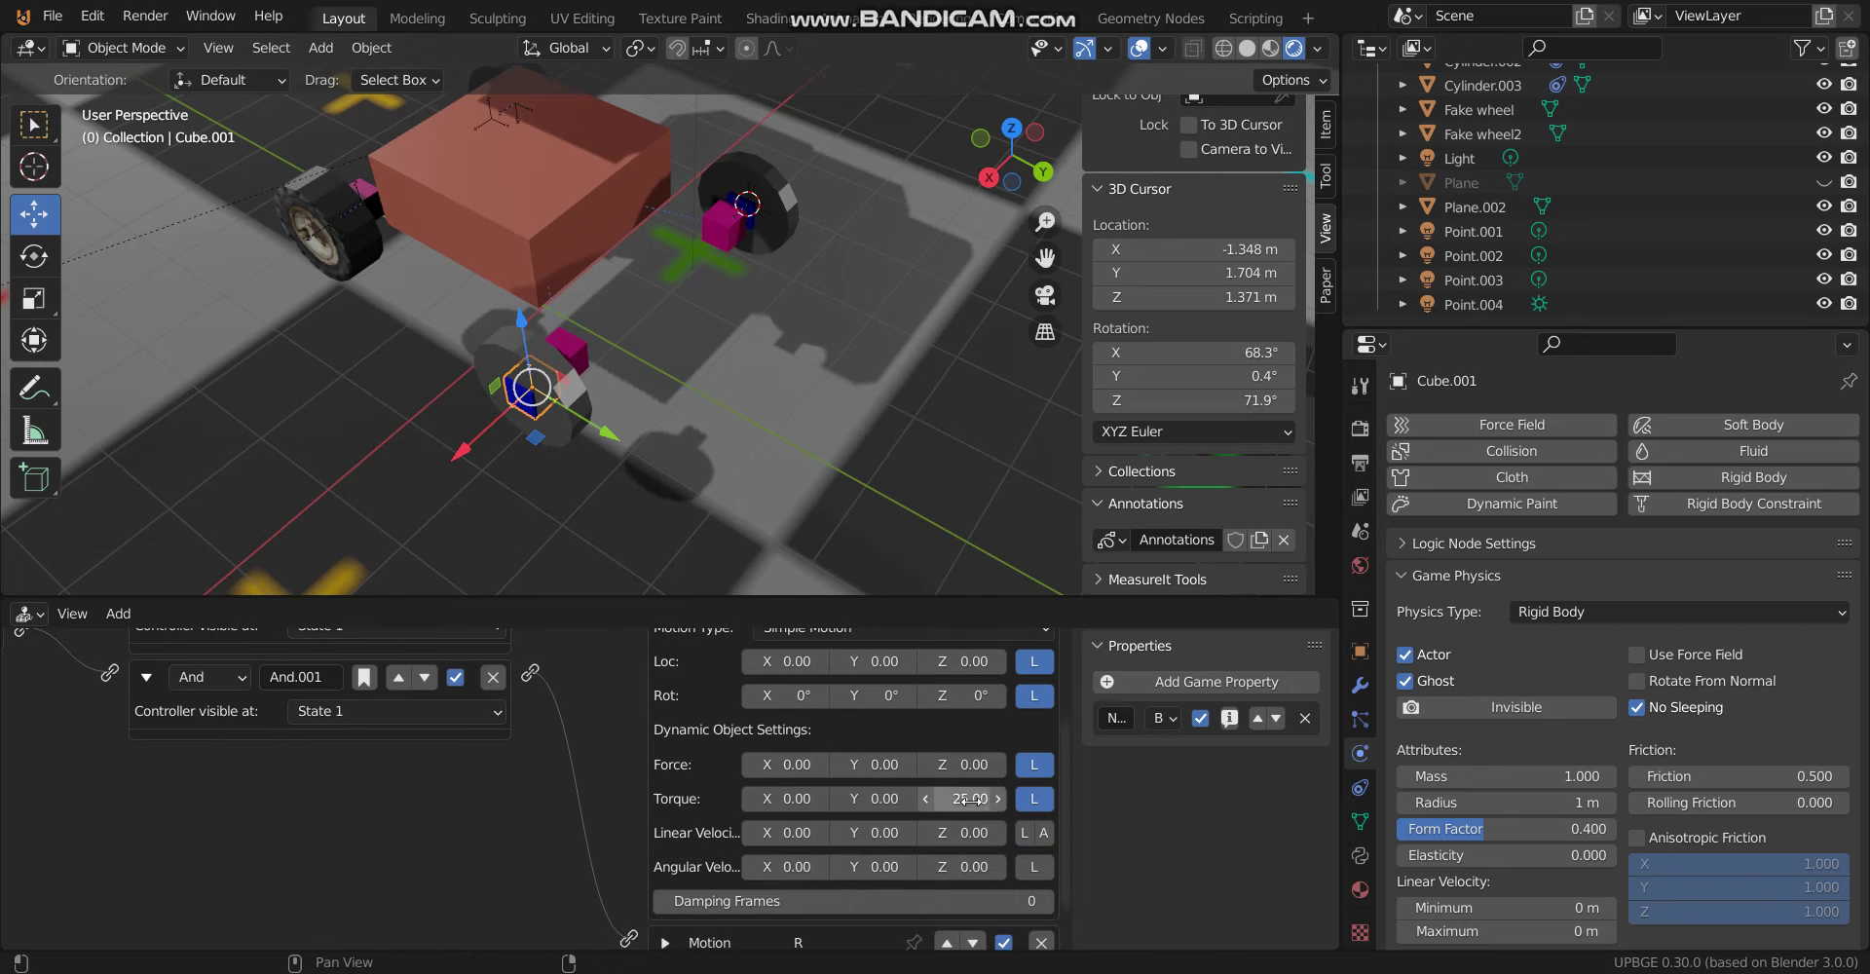
scroll(971, 801, up, 1)
mouse_move(884, 760)
middle_down()
mouse_move(917, 769)
mouse_move(884, 848)
mouse_move(867, 781)
middle_up()
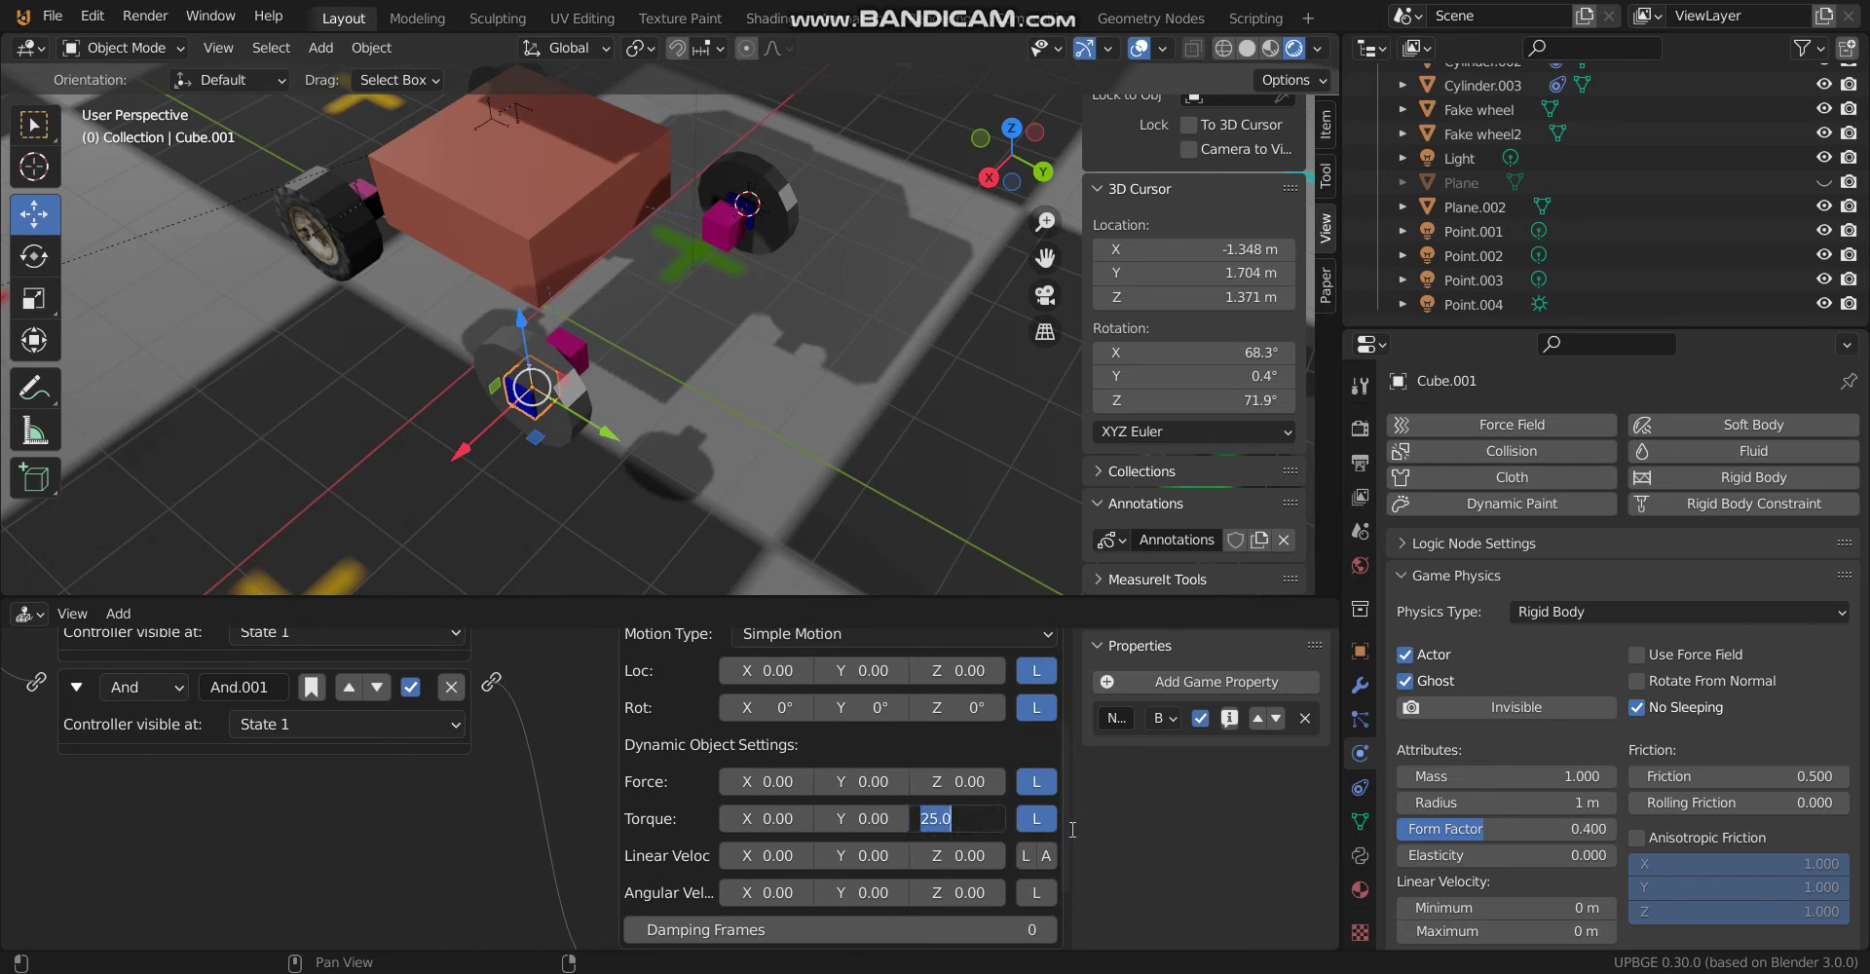
Set the Z torque of Cube.001's R motion actuator to -15 and test the steering in the game
middle_drag(690, 847, 603, 662)
scroll(592, 781, up, 1)
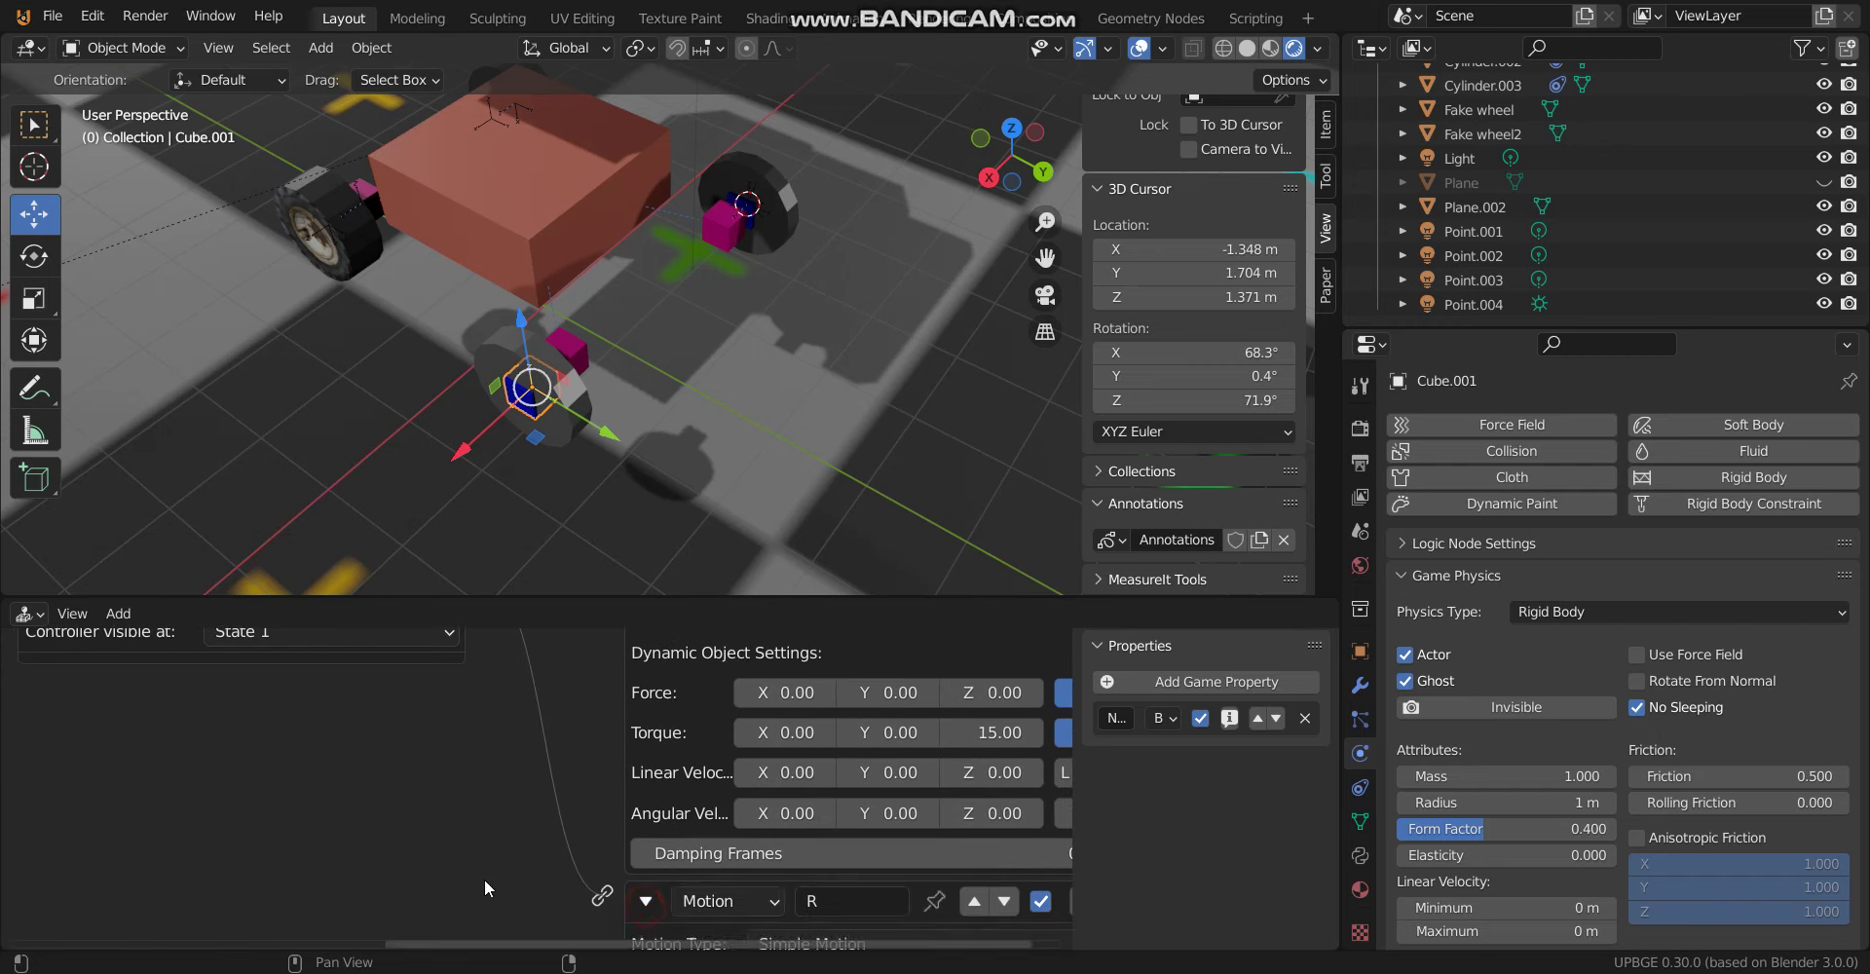
scroll(413, 884, down, 1)
middle_drag(413, 884, 415, 917)
click(948, 834)
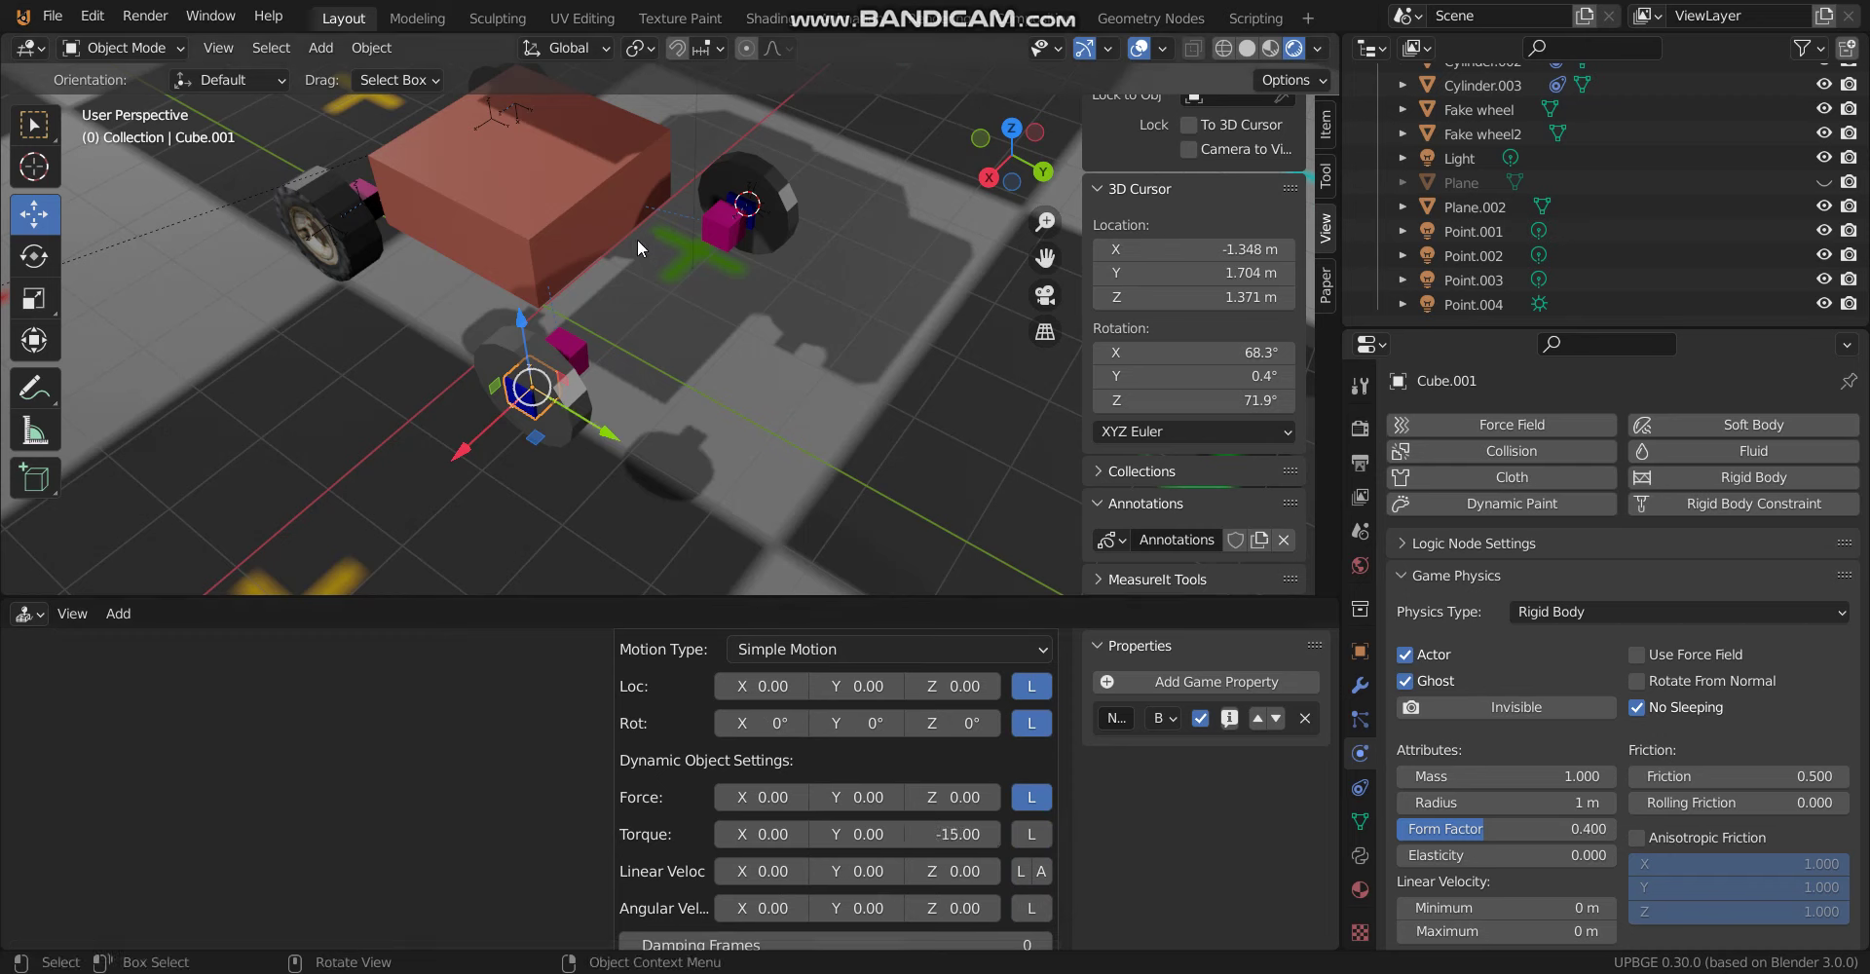
key(p)
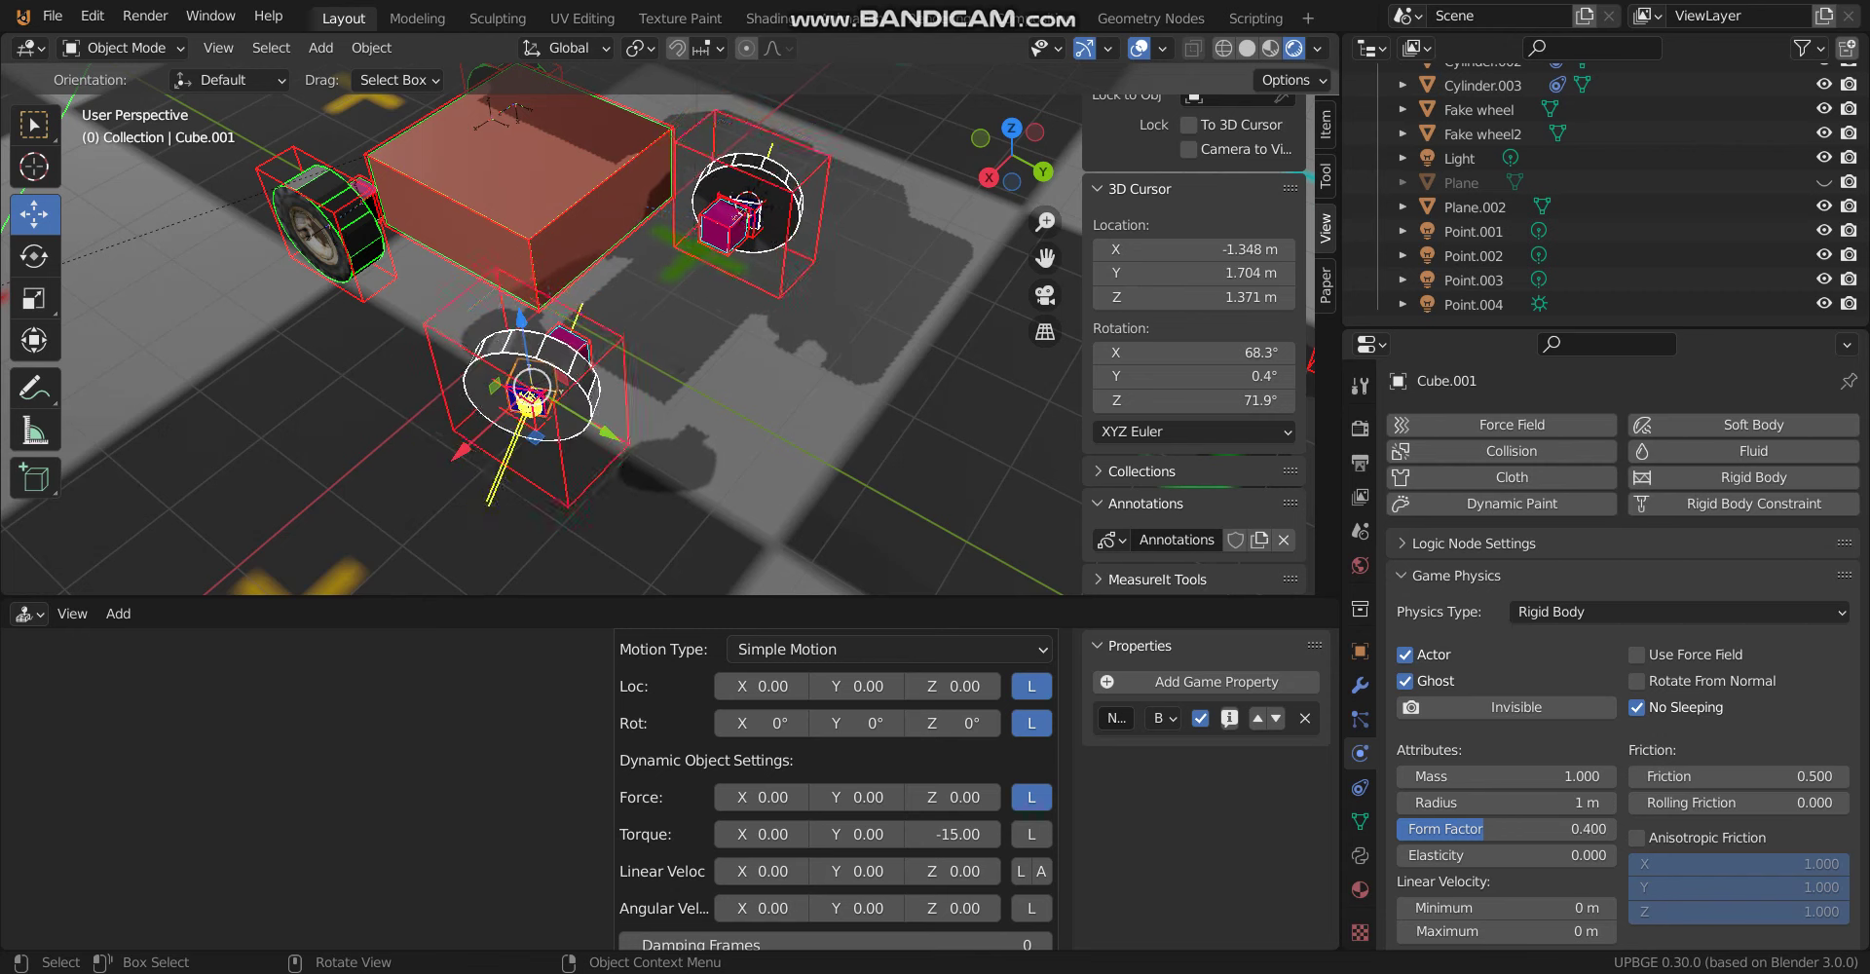
key(Escape)
Adjust the Z torque in the L motion actuator of steering cube Cube.003 and set its R actuator's Z torque to -15
middle_drag(569, 302, 670, 269)
click(678, 273)
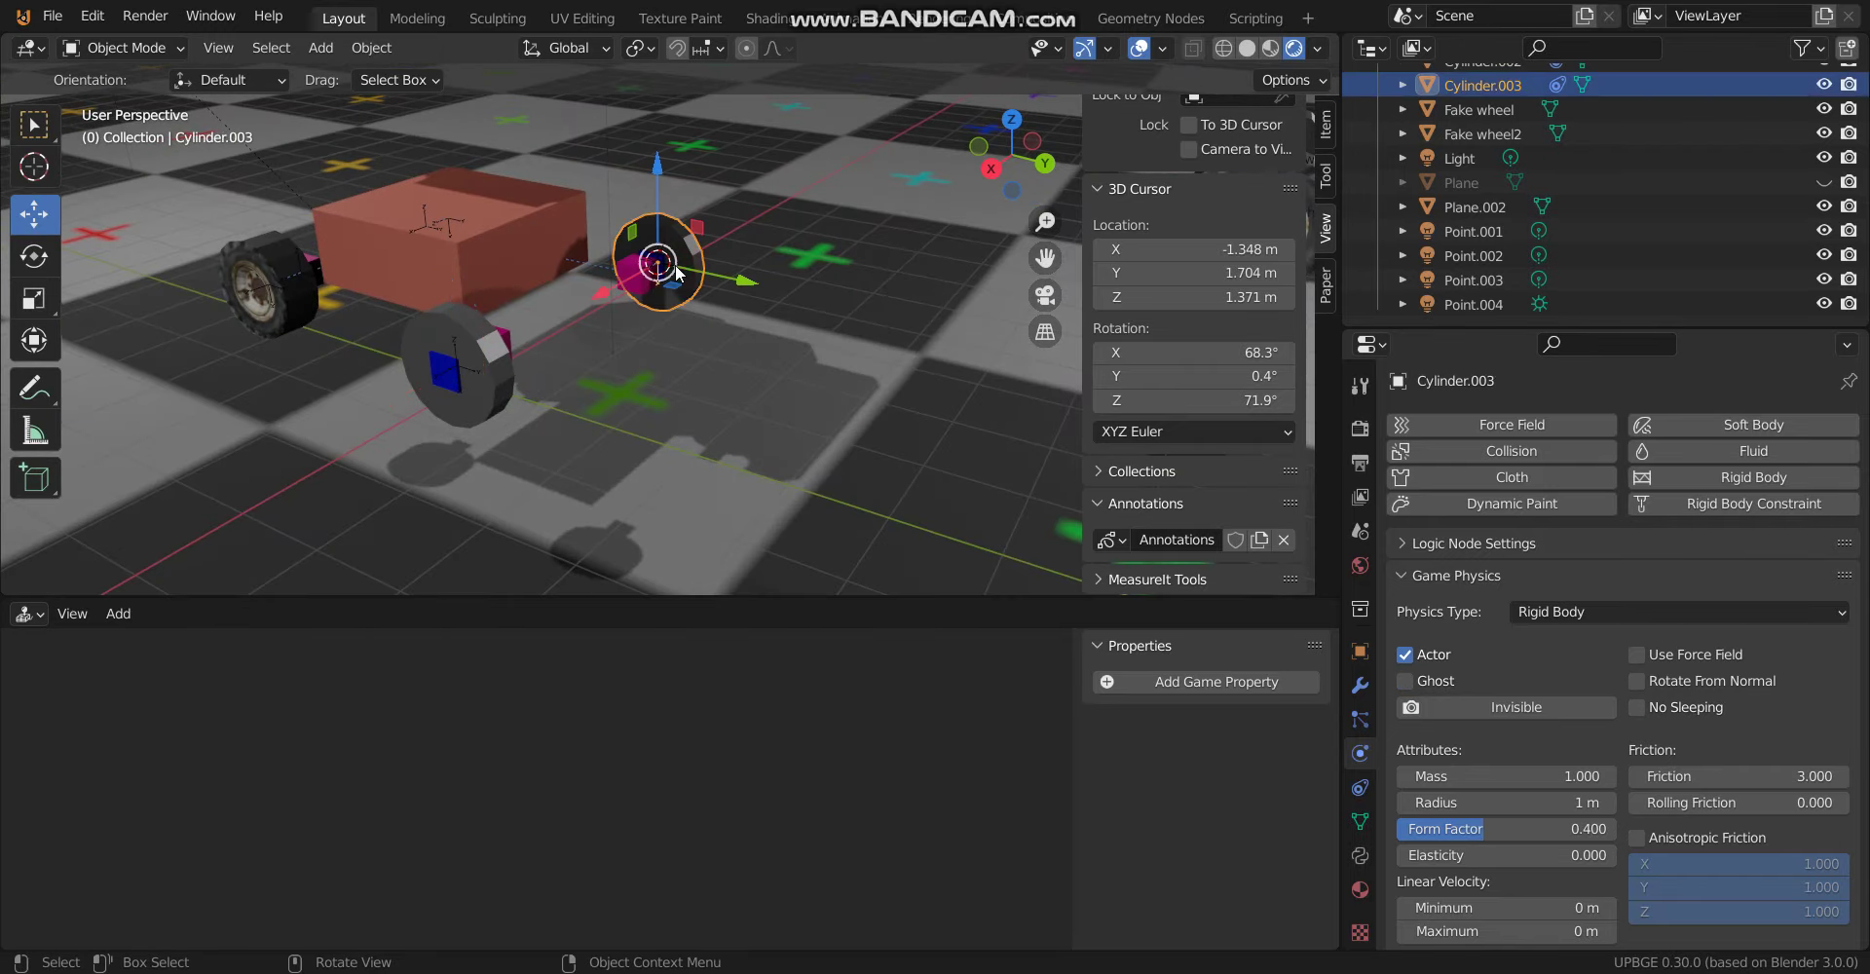
click(663, 279)
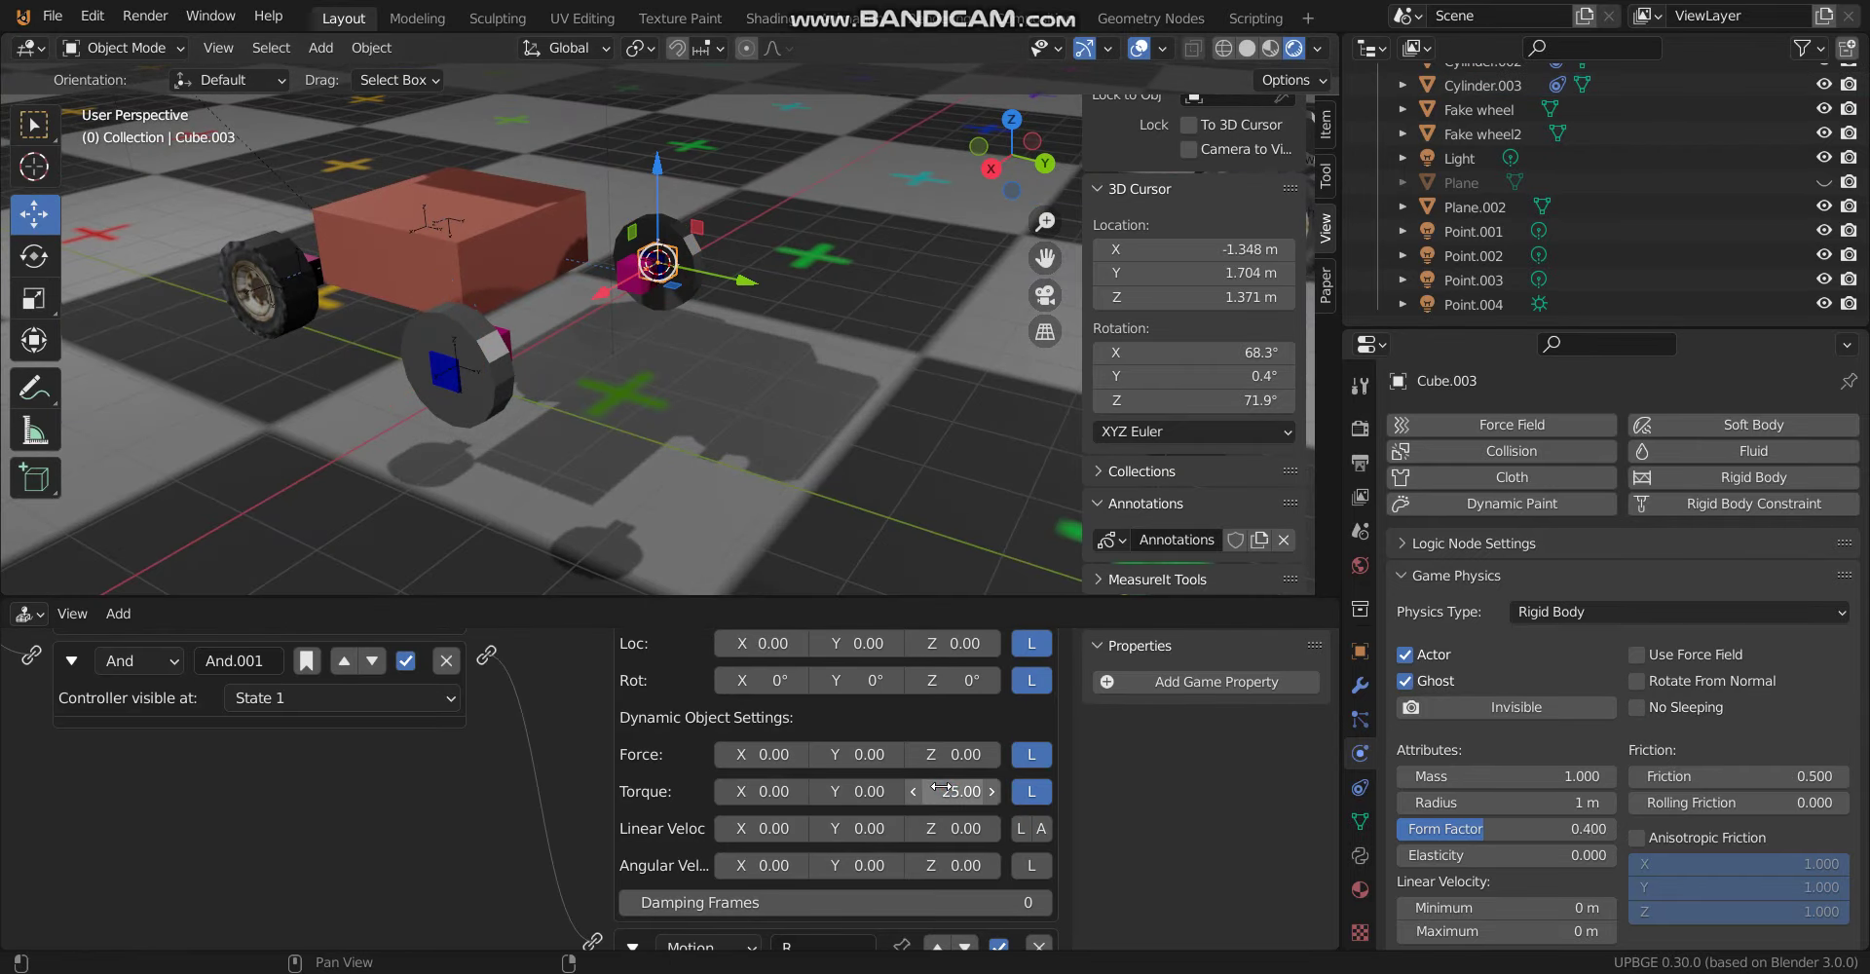
key(Return)
scroll(585, 737, down, 8)
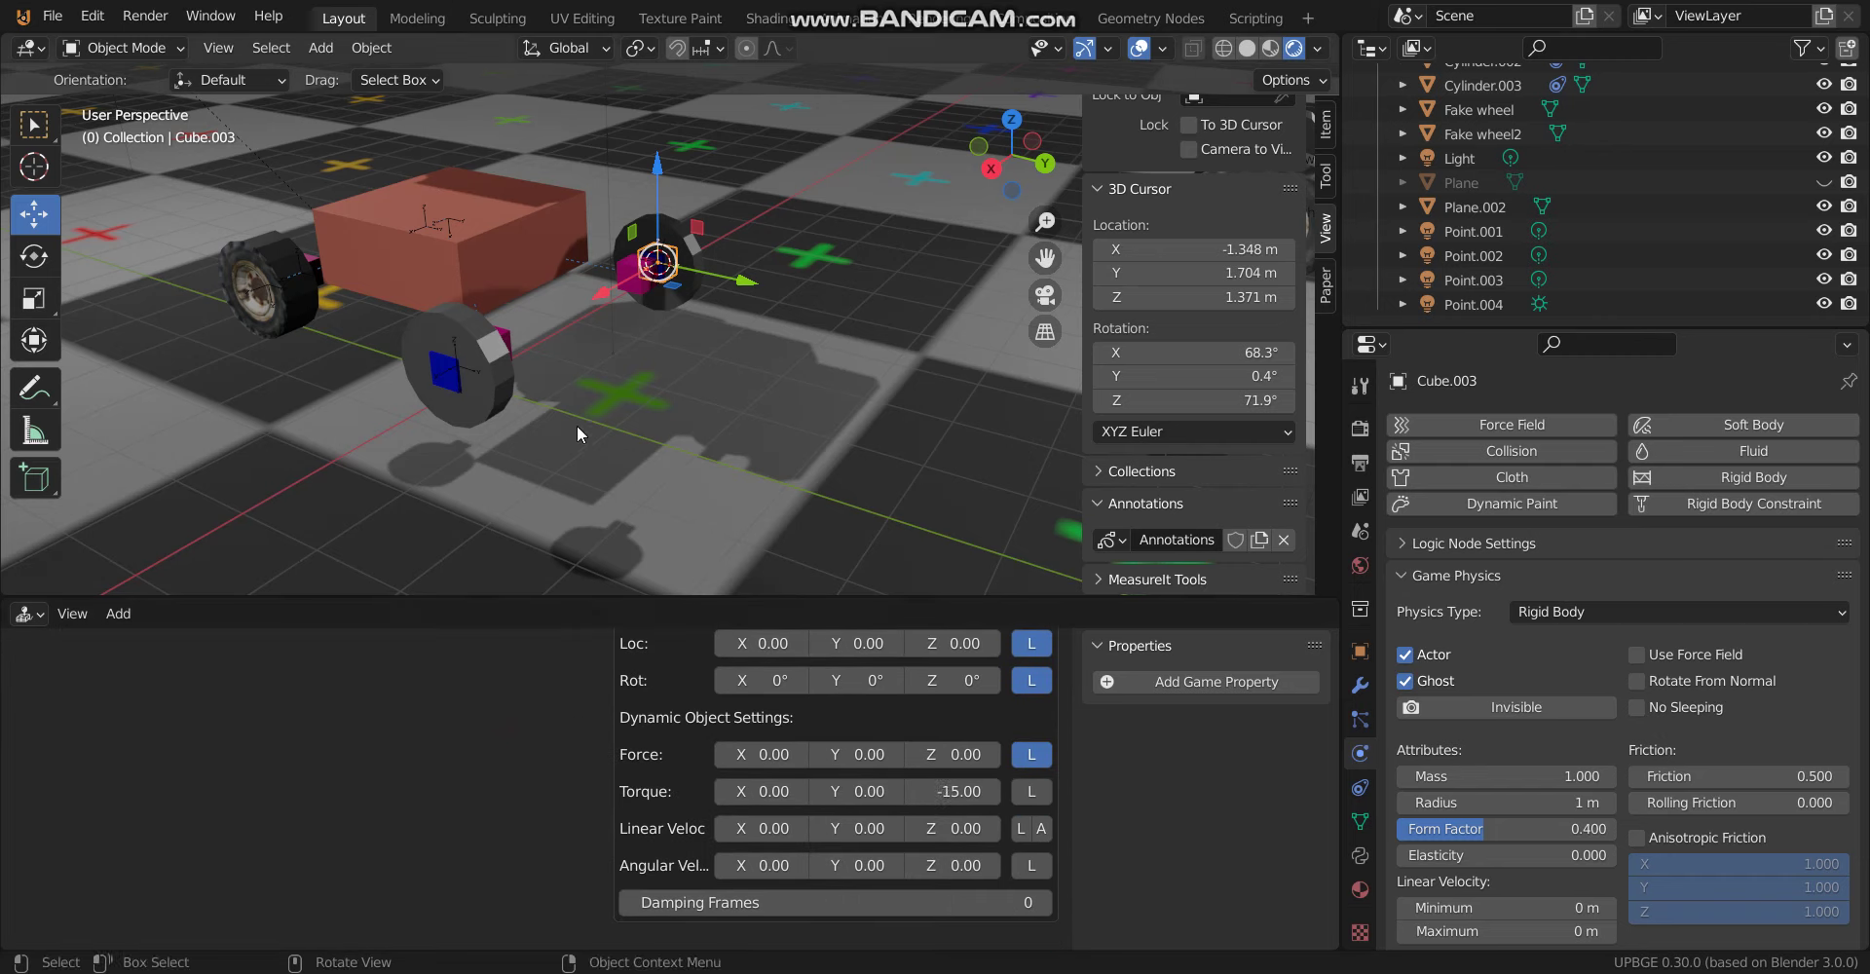
Set the car body's game physics type to Rigid Body and test-drive the car in the game from the camera view
click(524, 266)
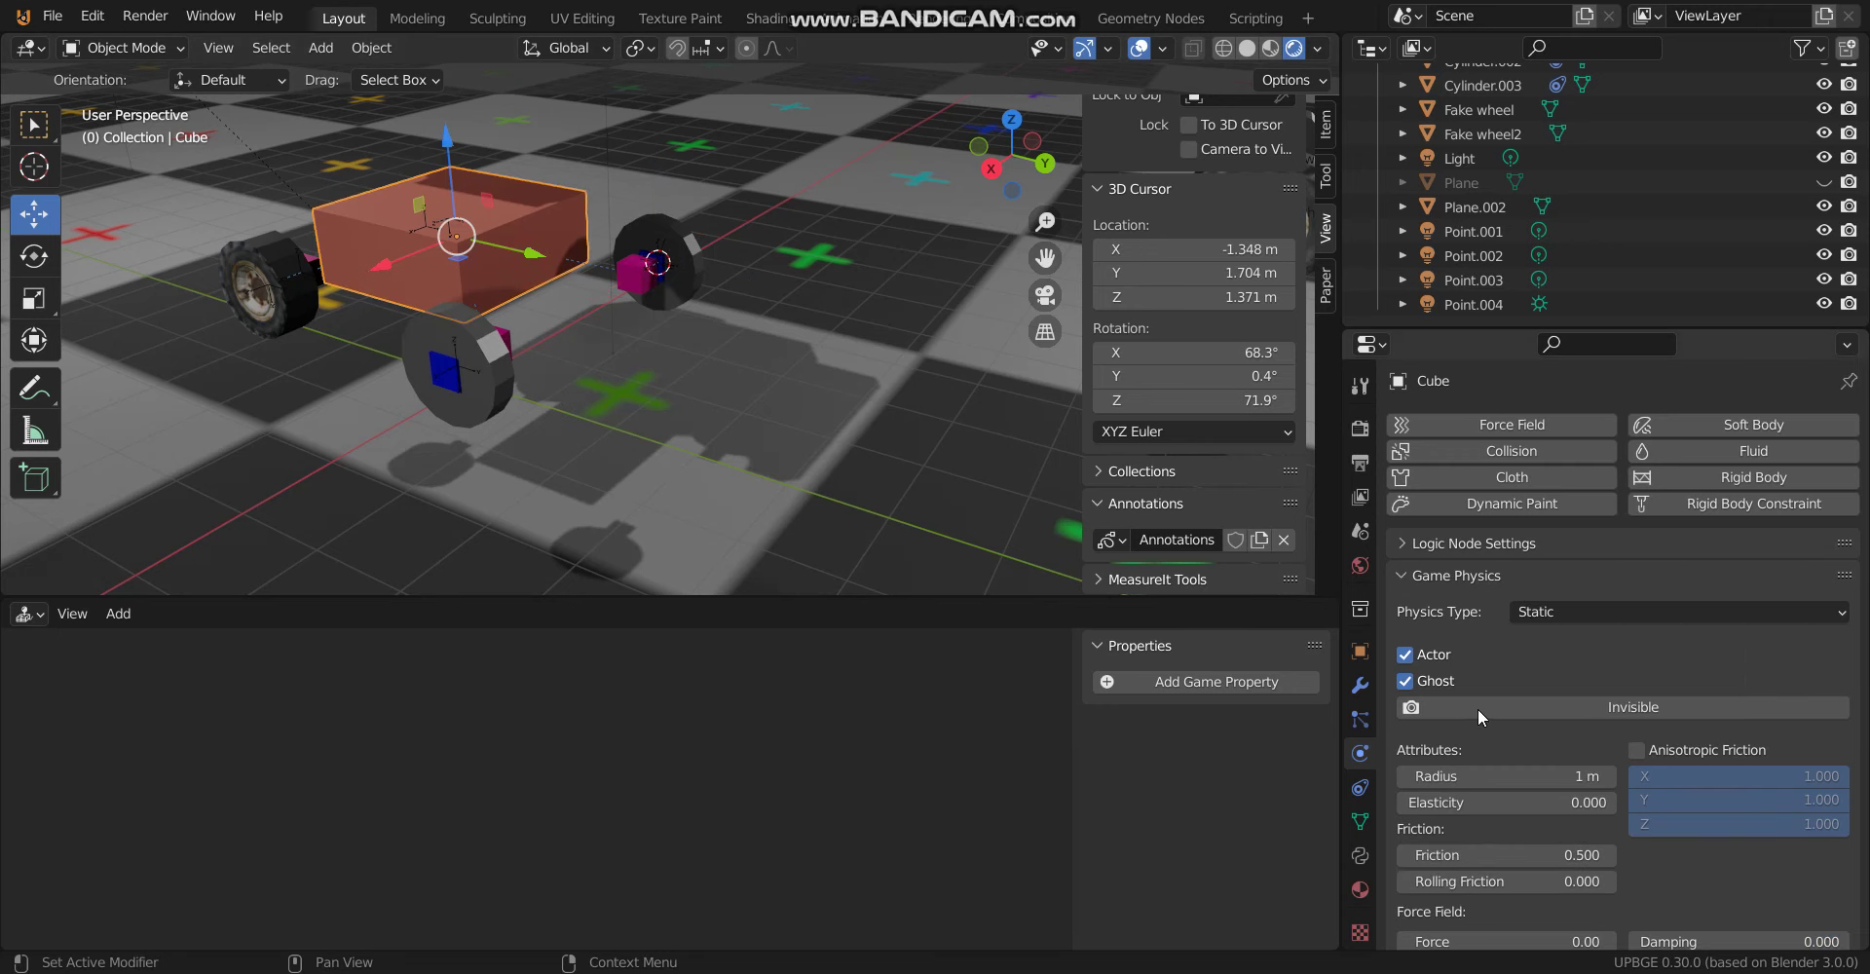
click(1593, 613)
click(1591, 717)
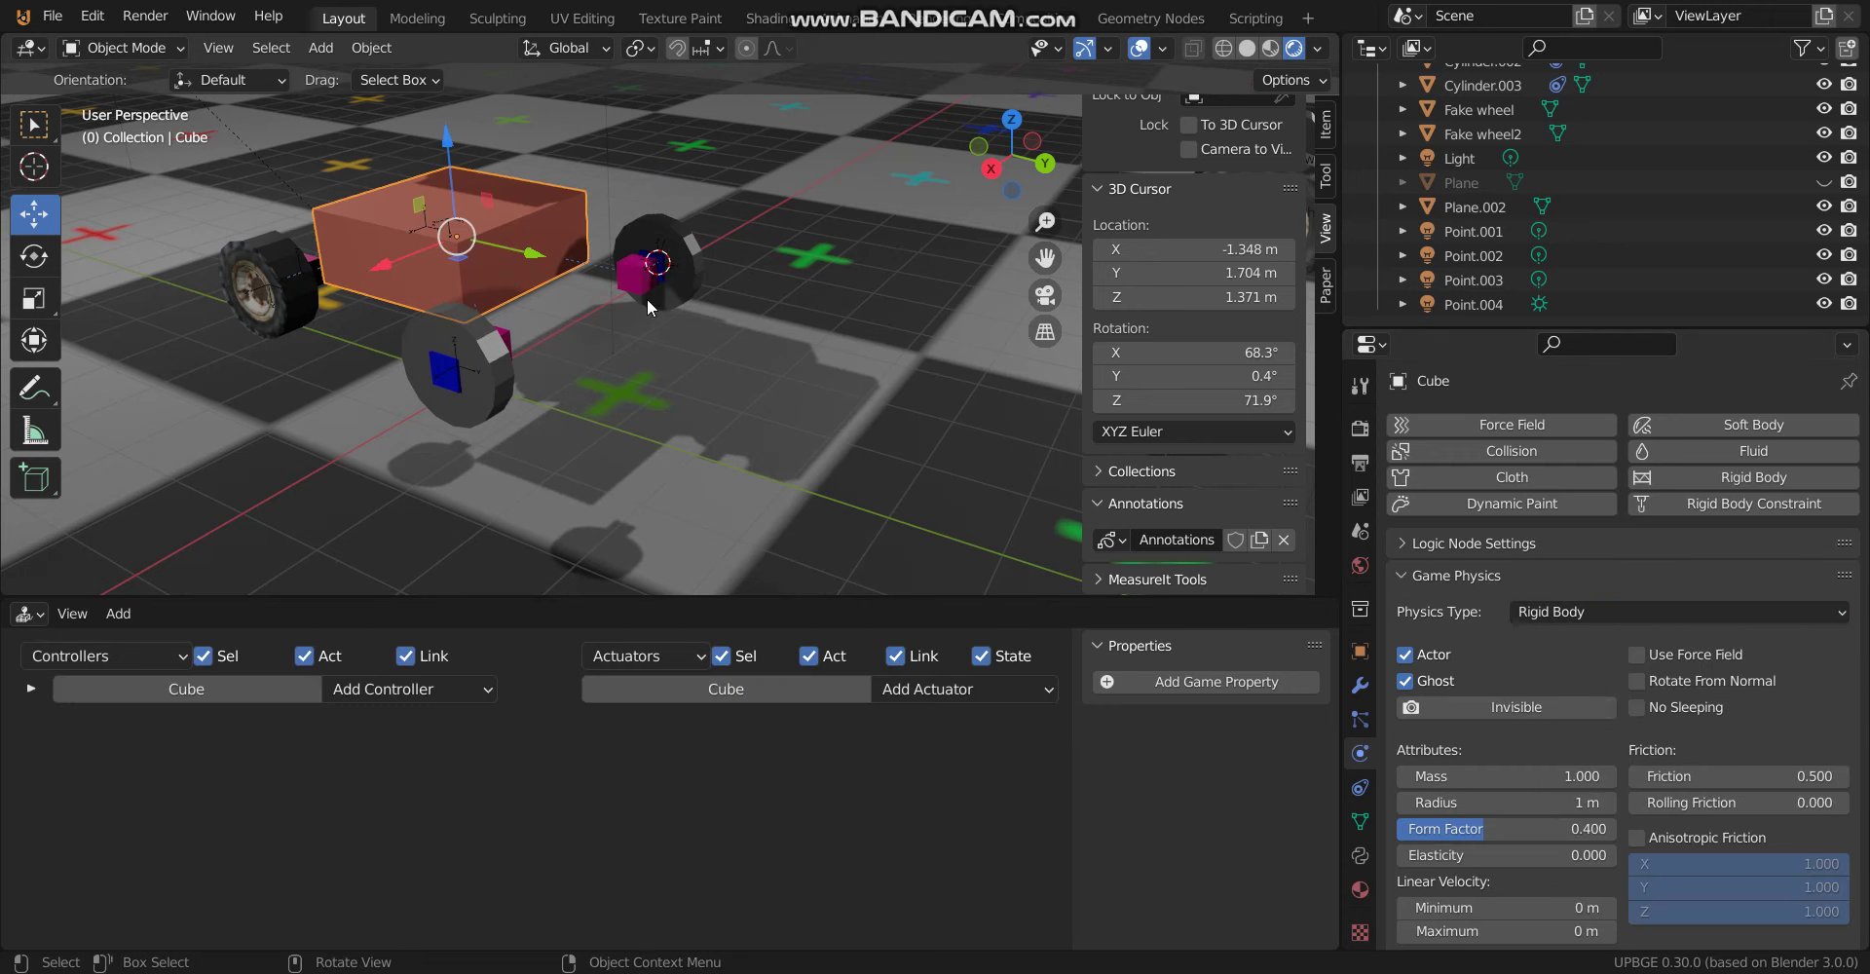
scroll(647, 309, down, 4)
key(KP_0)
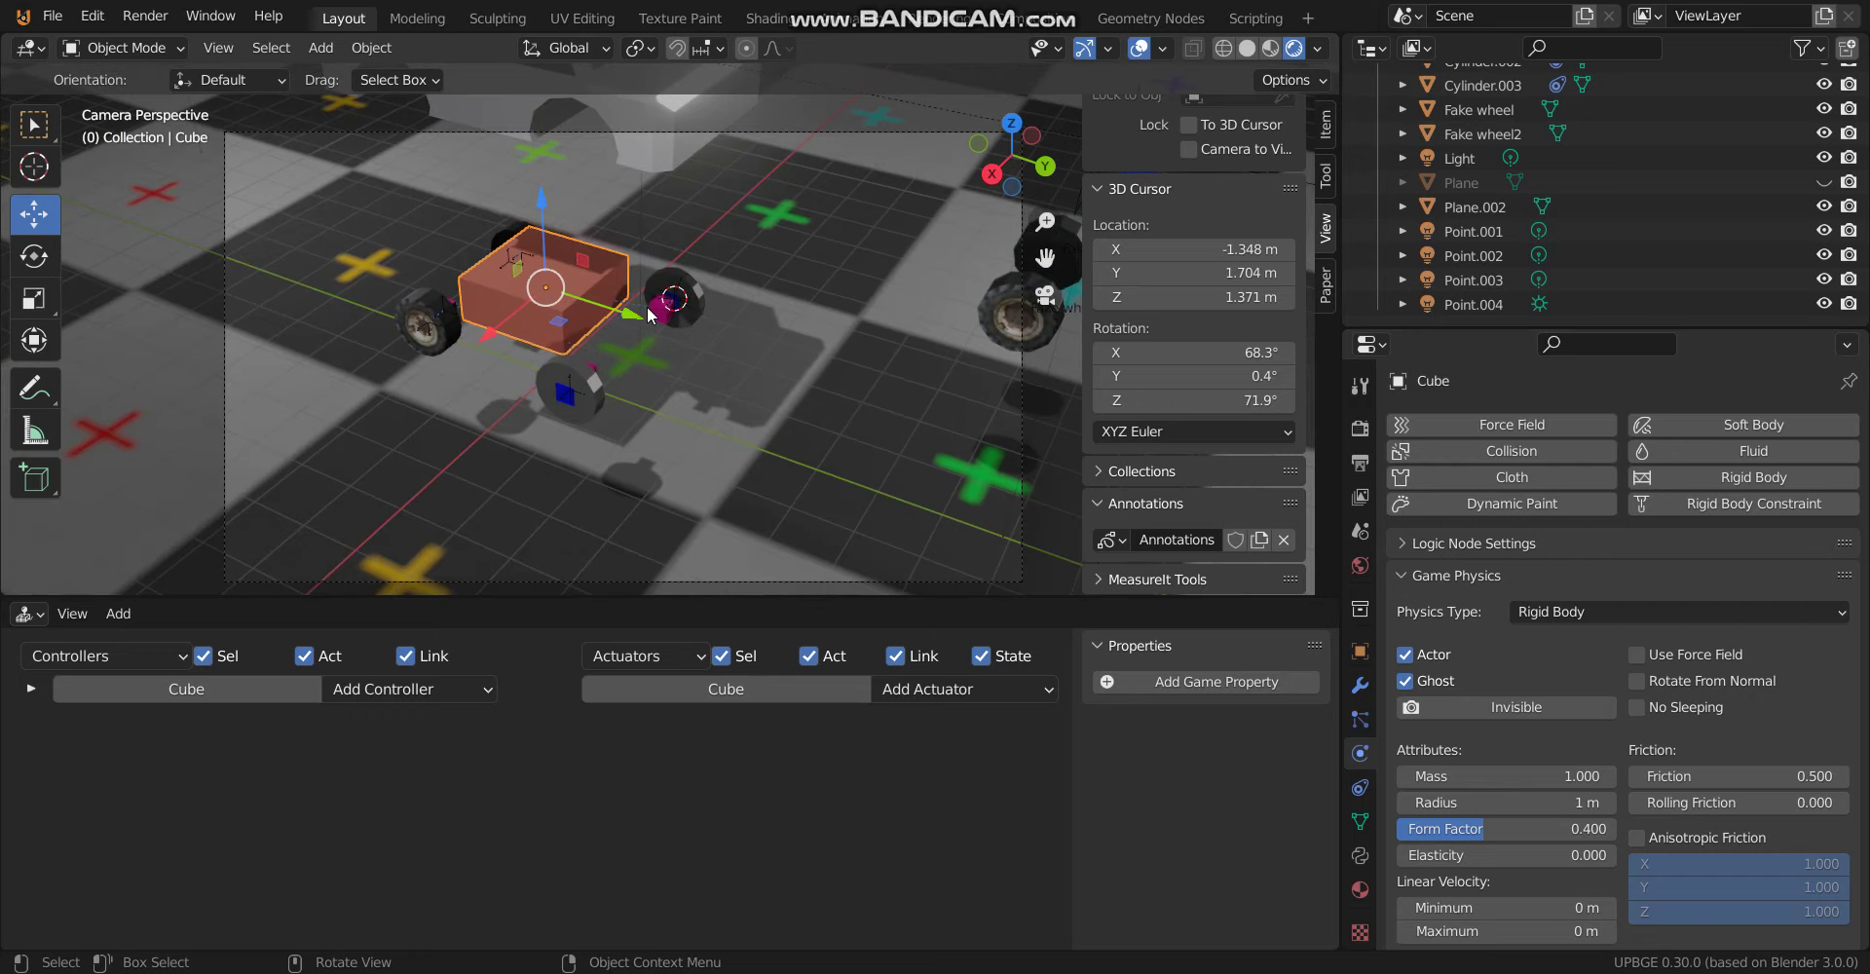
key(p)
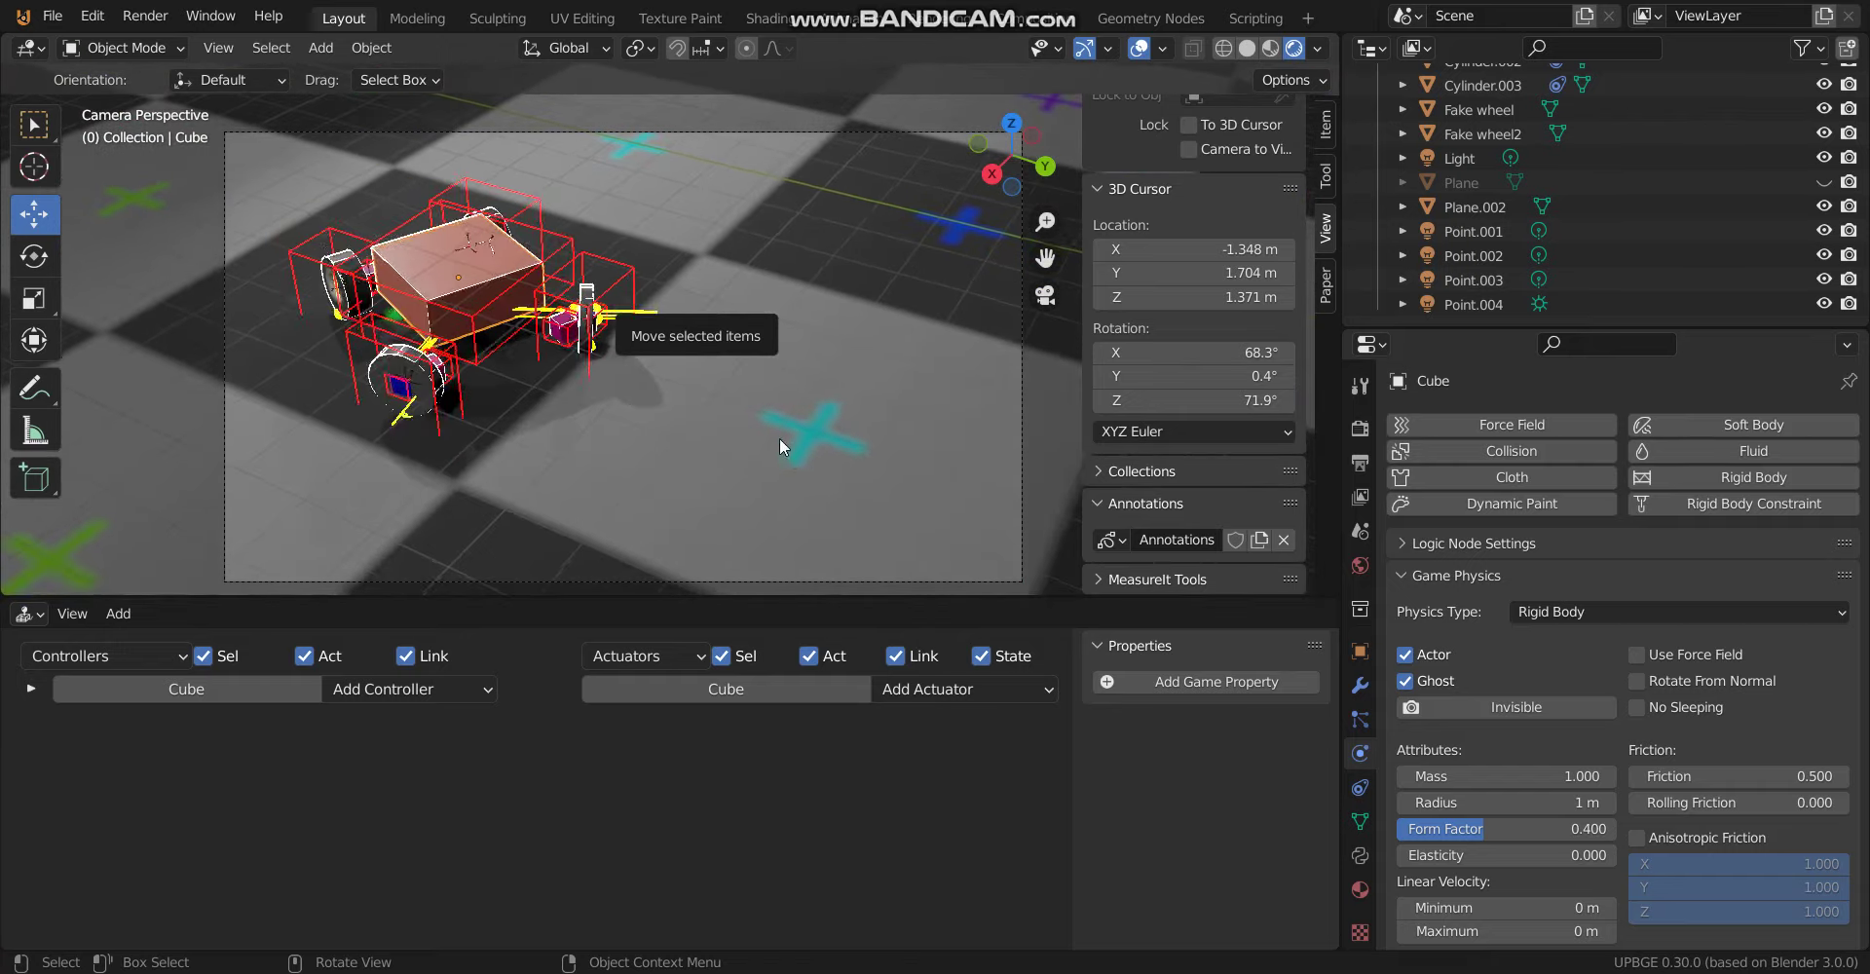
key(Escape)
Move both steering cubes, Cube.001 and Cube.003, about 0.77 m along Y and test-drive the car in the game
scroll(675, 338, up, 1)
shift+middle_drag(674, 338, 653, 276)
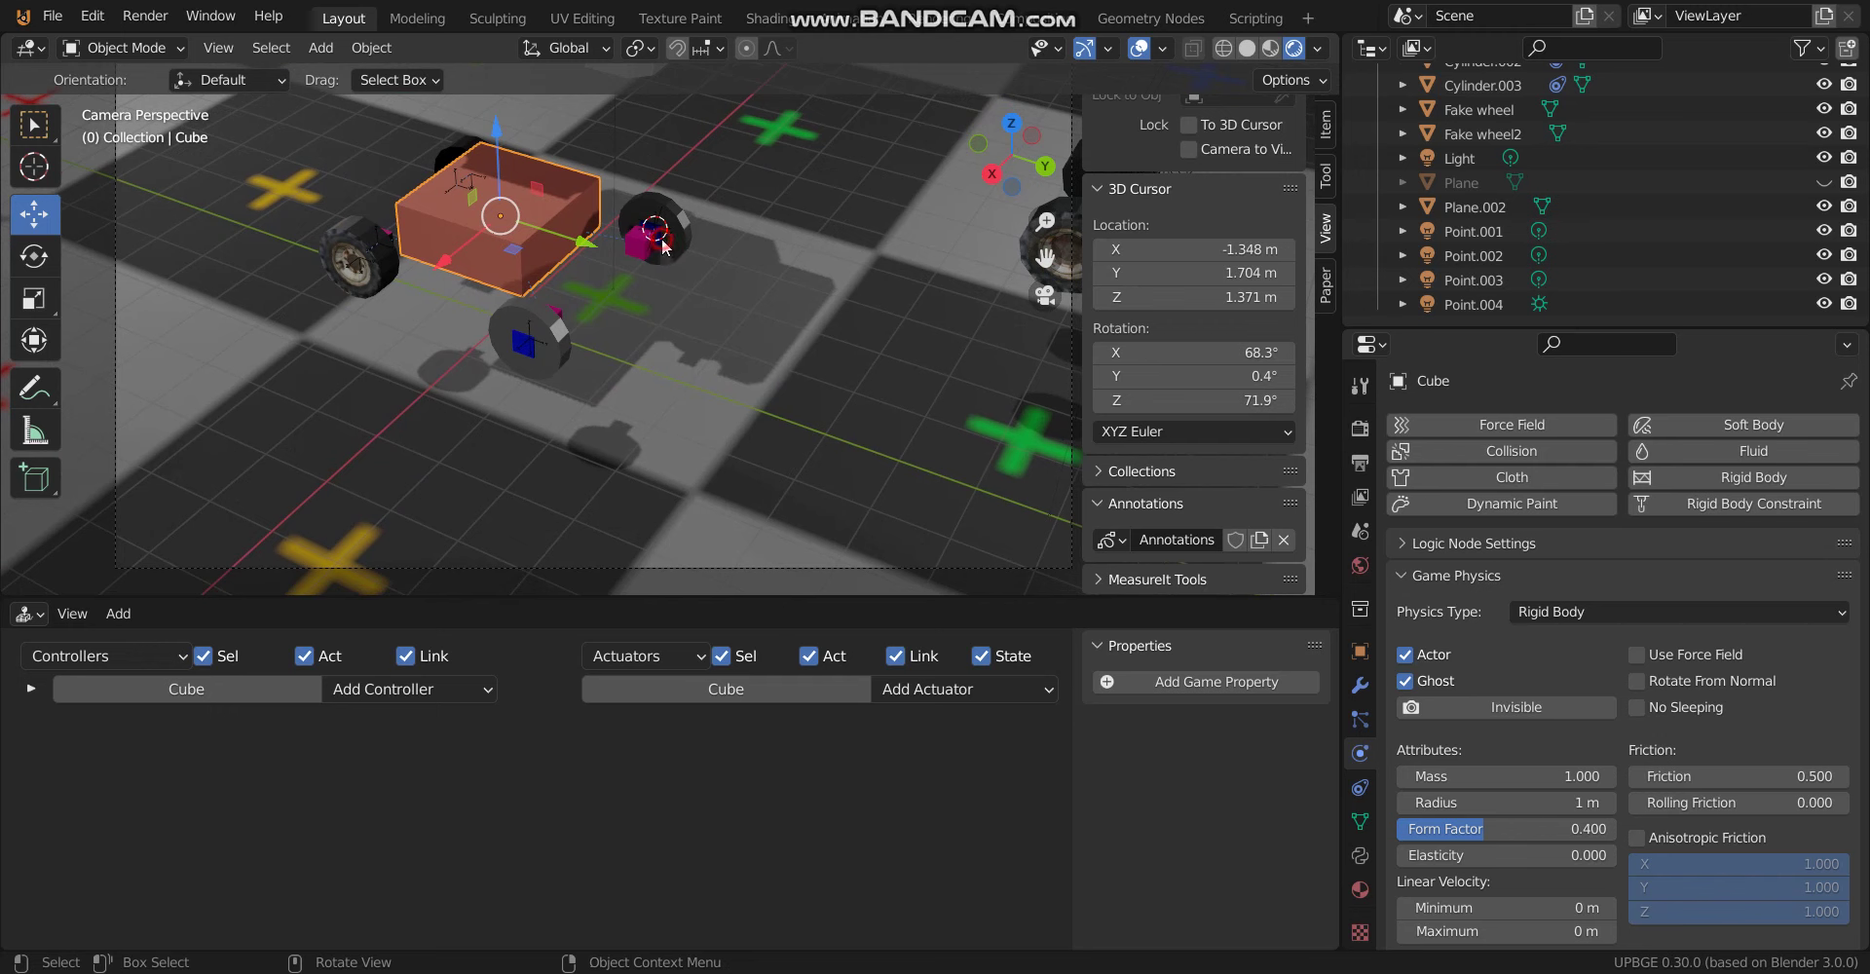
click(661, 246)
shift+click(525, 357)
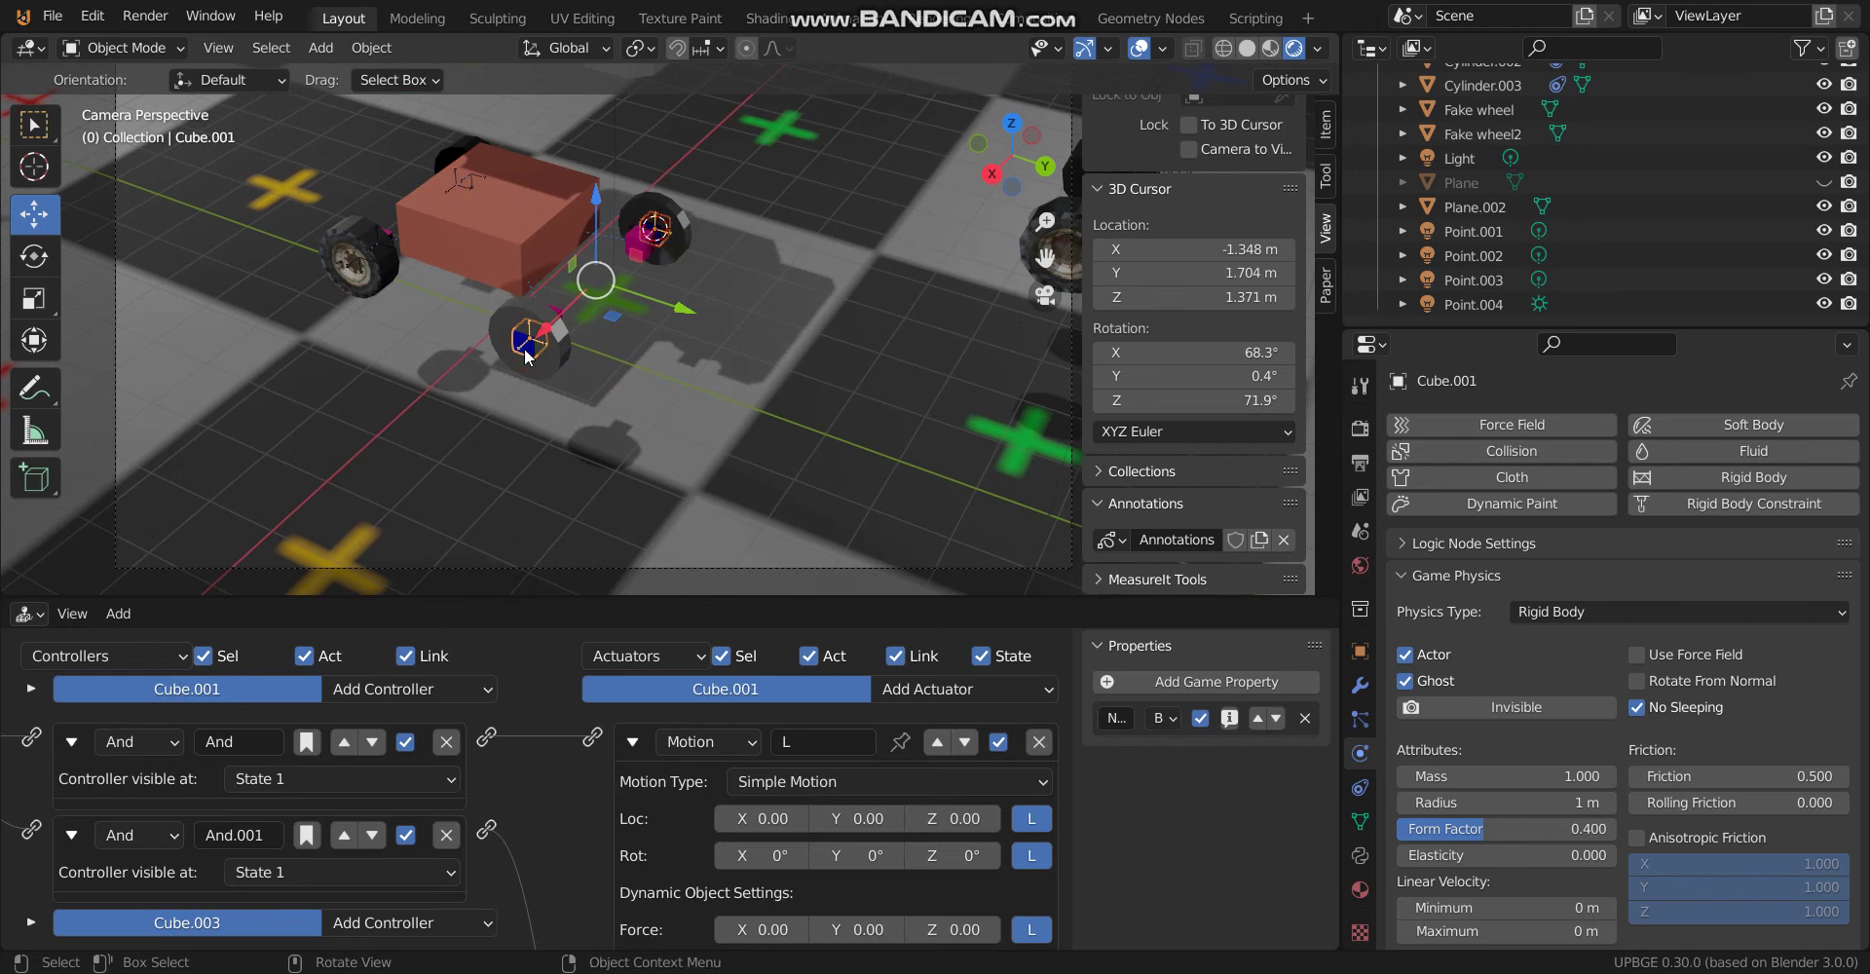
drag(684, 312, 729, 341)
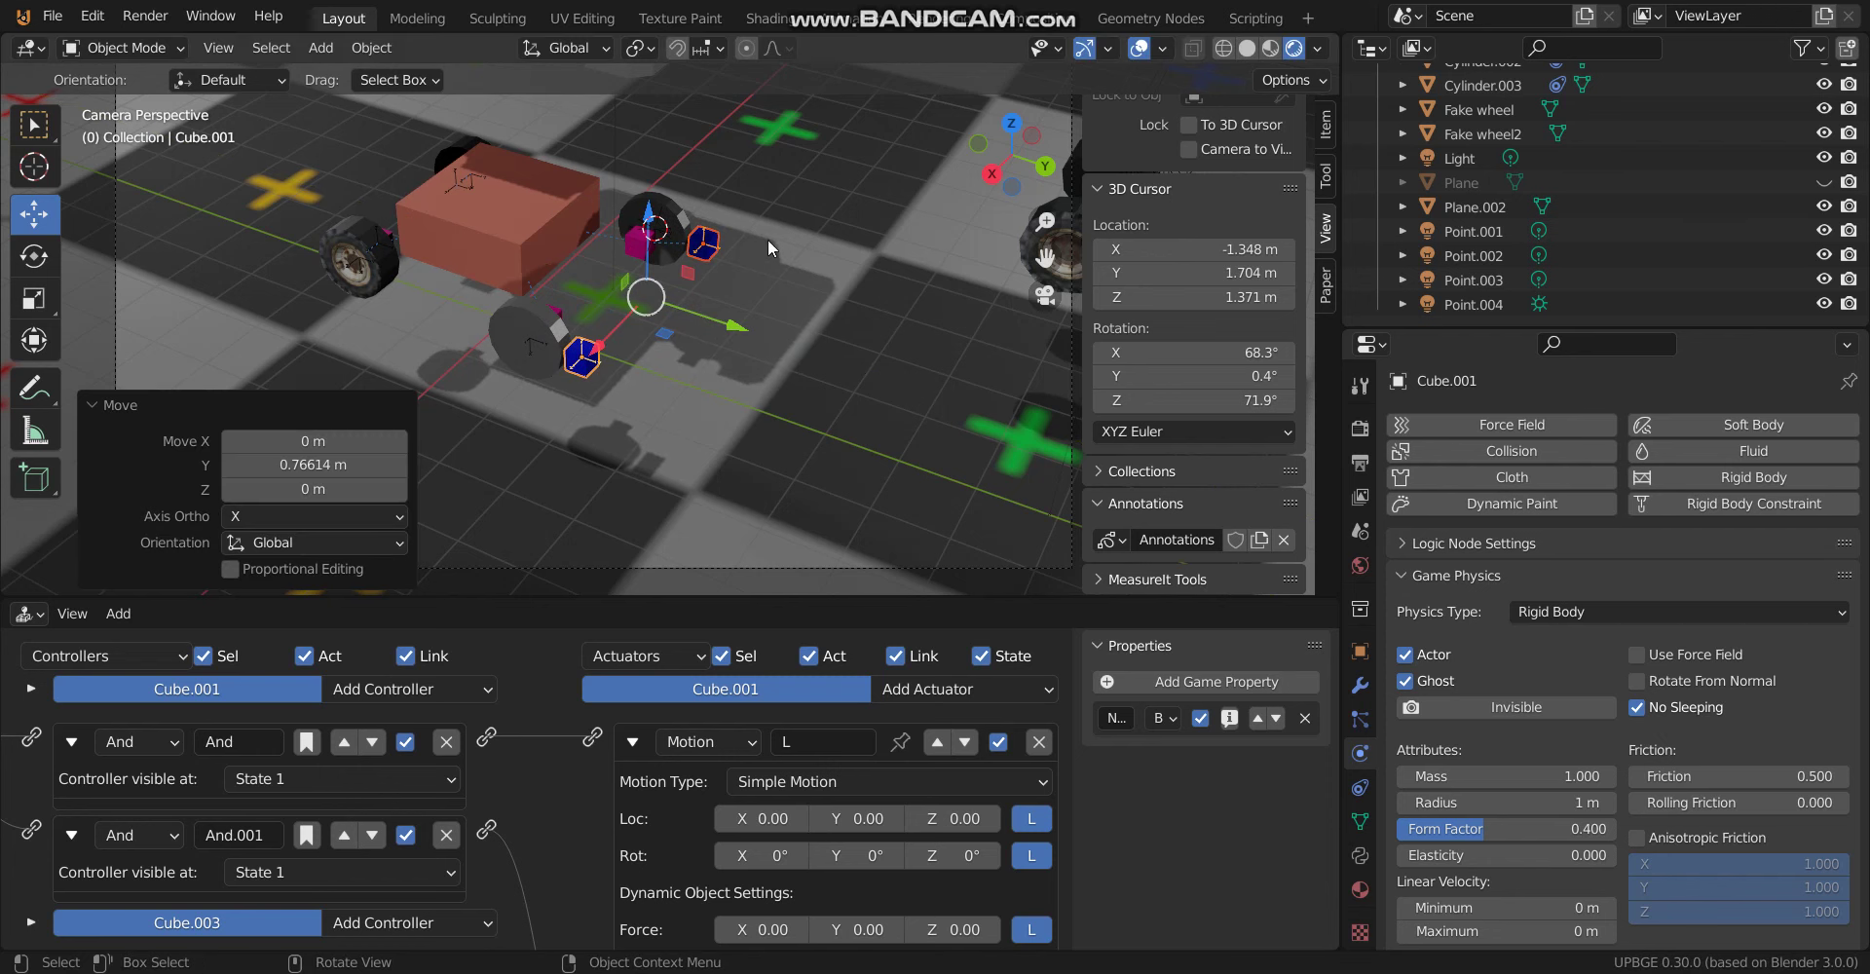
key(p)
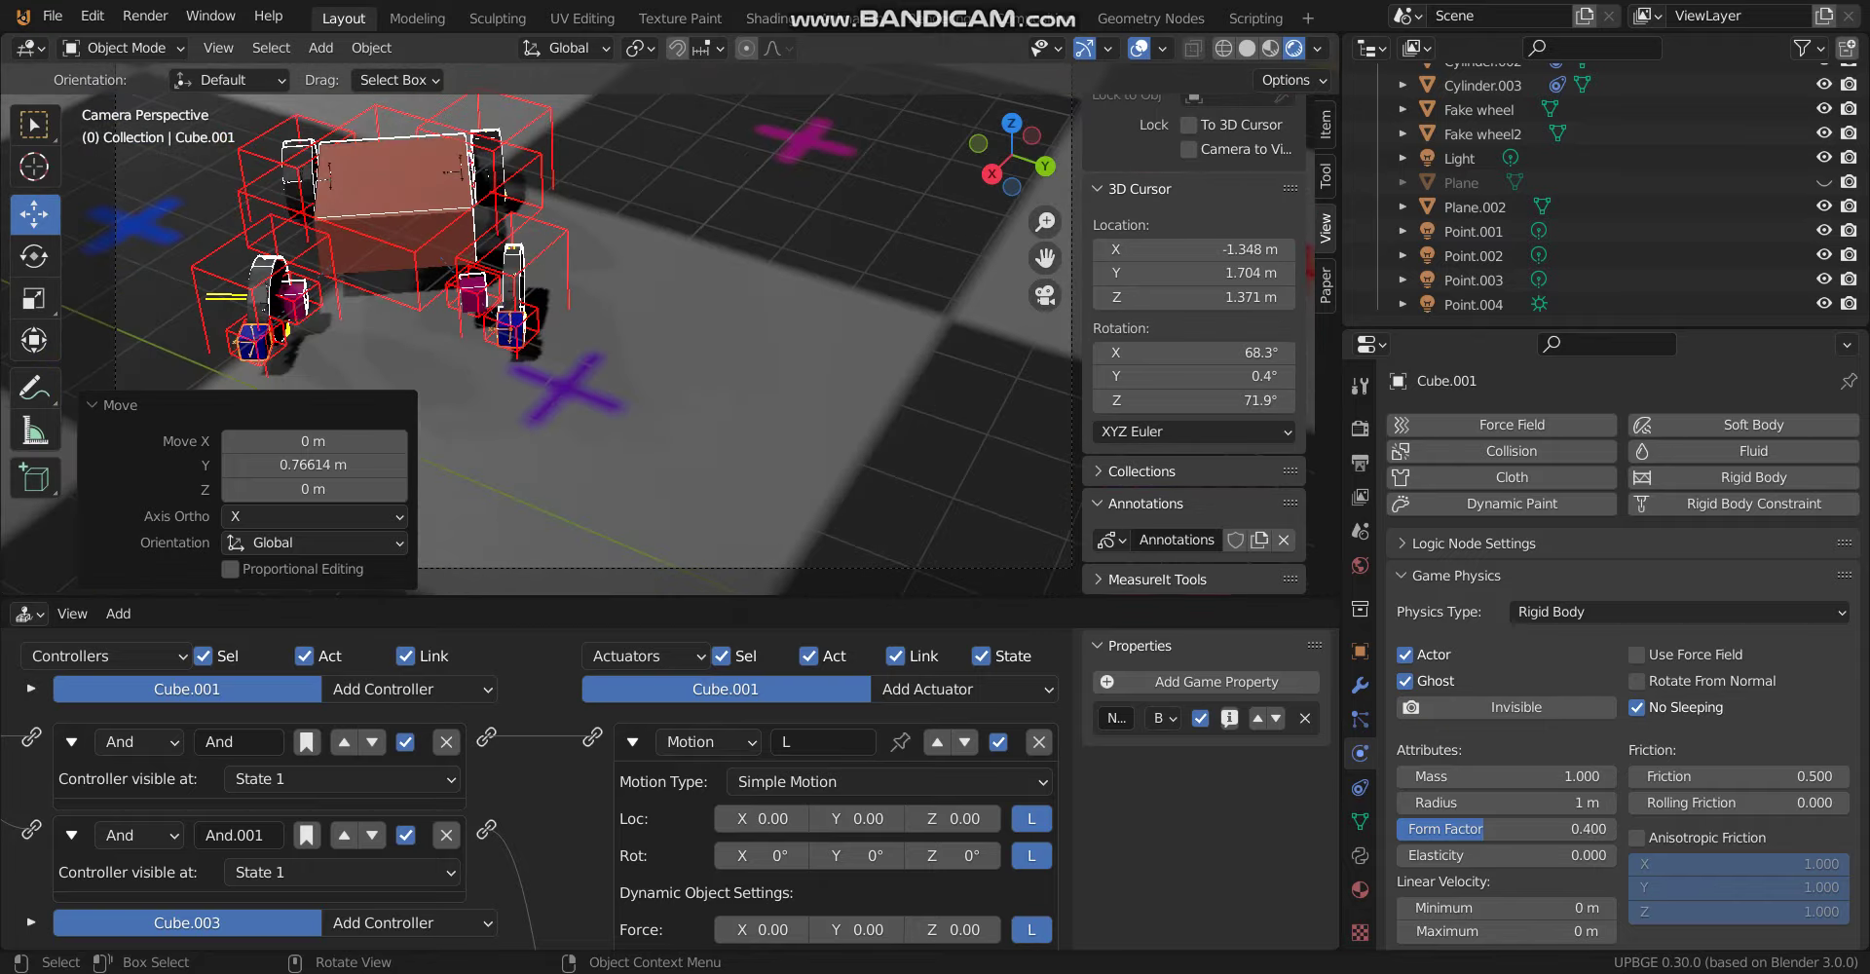
key(Escape)
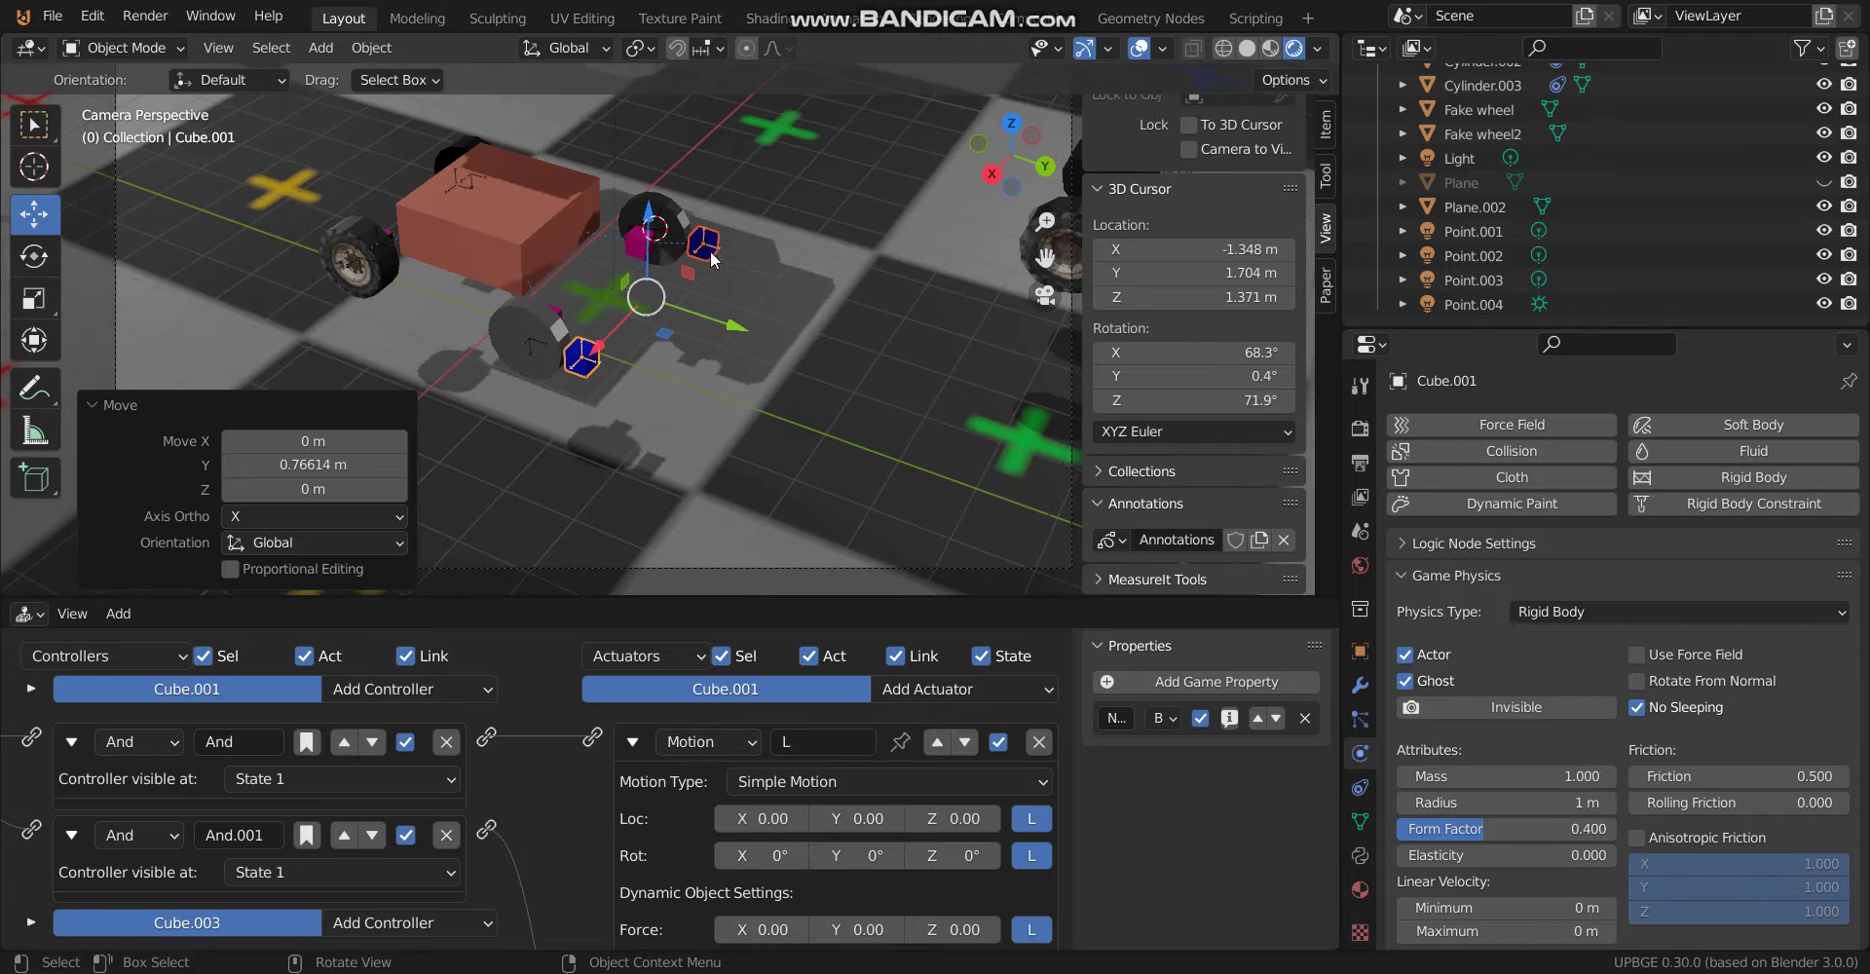
Move Fake wheel and Fake wheel2 together near the front wheels, by about 2.86 m in X, -3.44 m in Y and -1 m in Z
shift+middle_drag(714, 246, 571, 227)
click(889, 234)
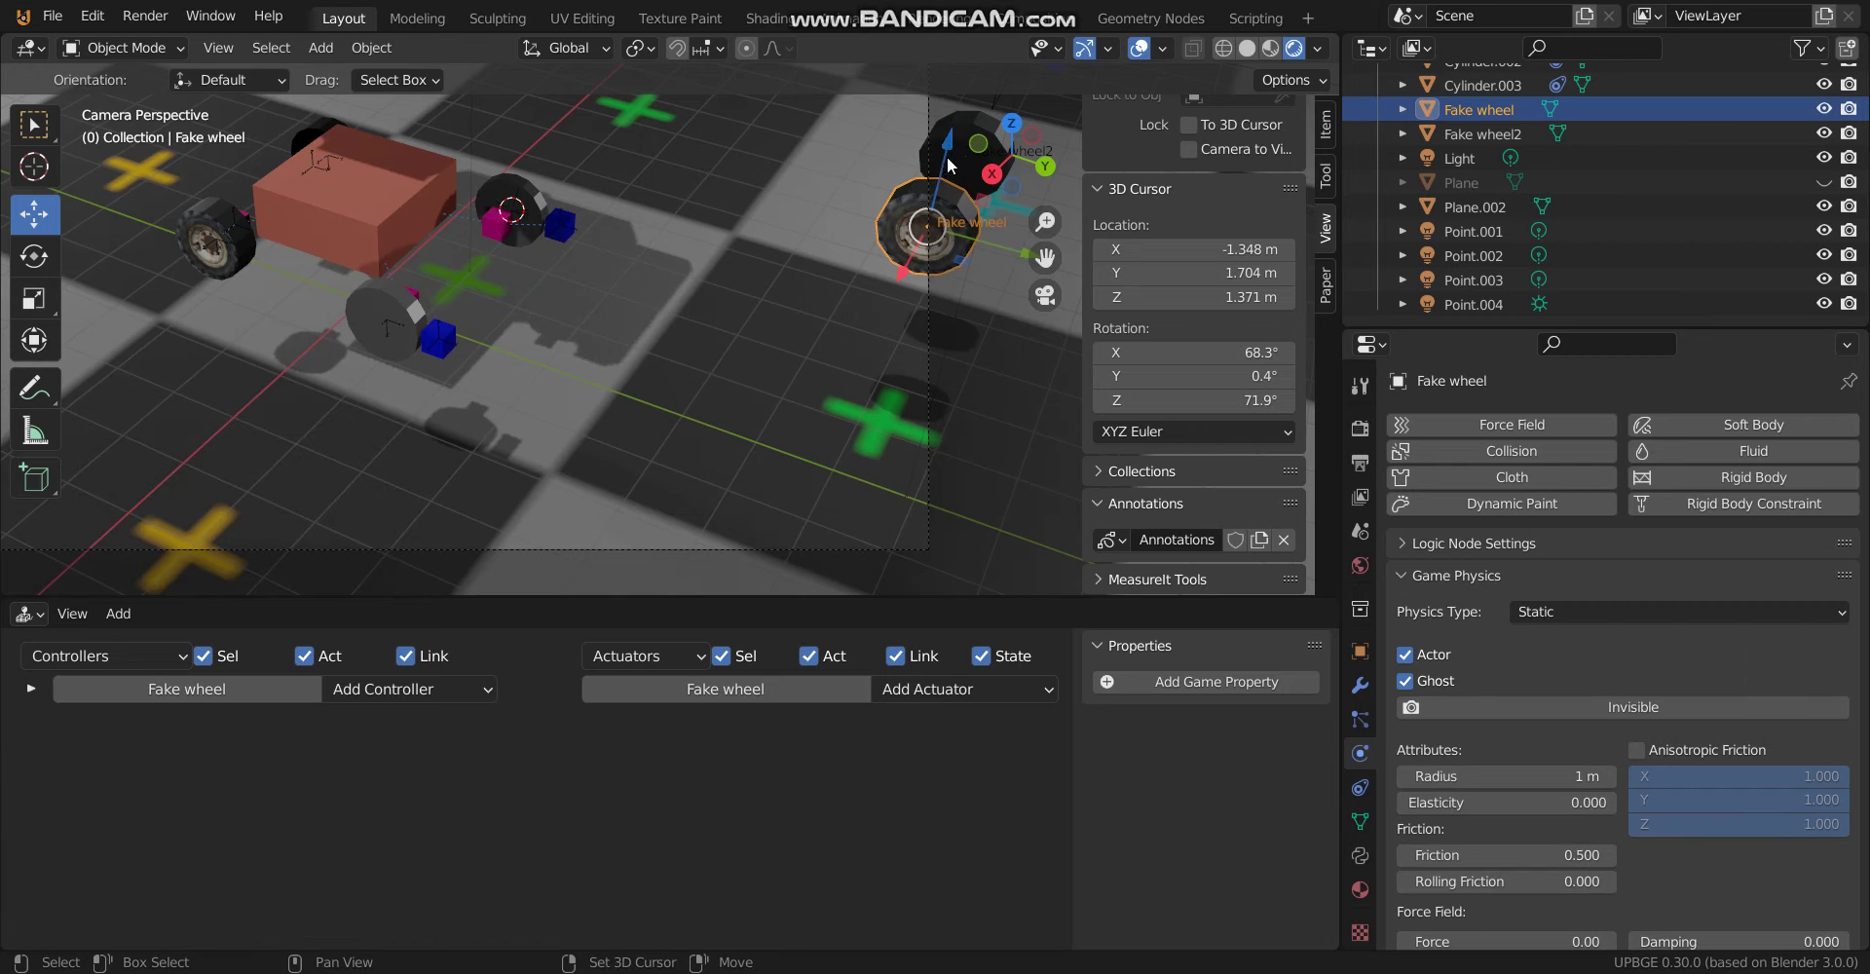
shift+click(954, 156)
drag(917, 196, 581, 313)
scroll(580, 313, up, 1)
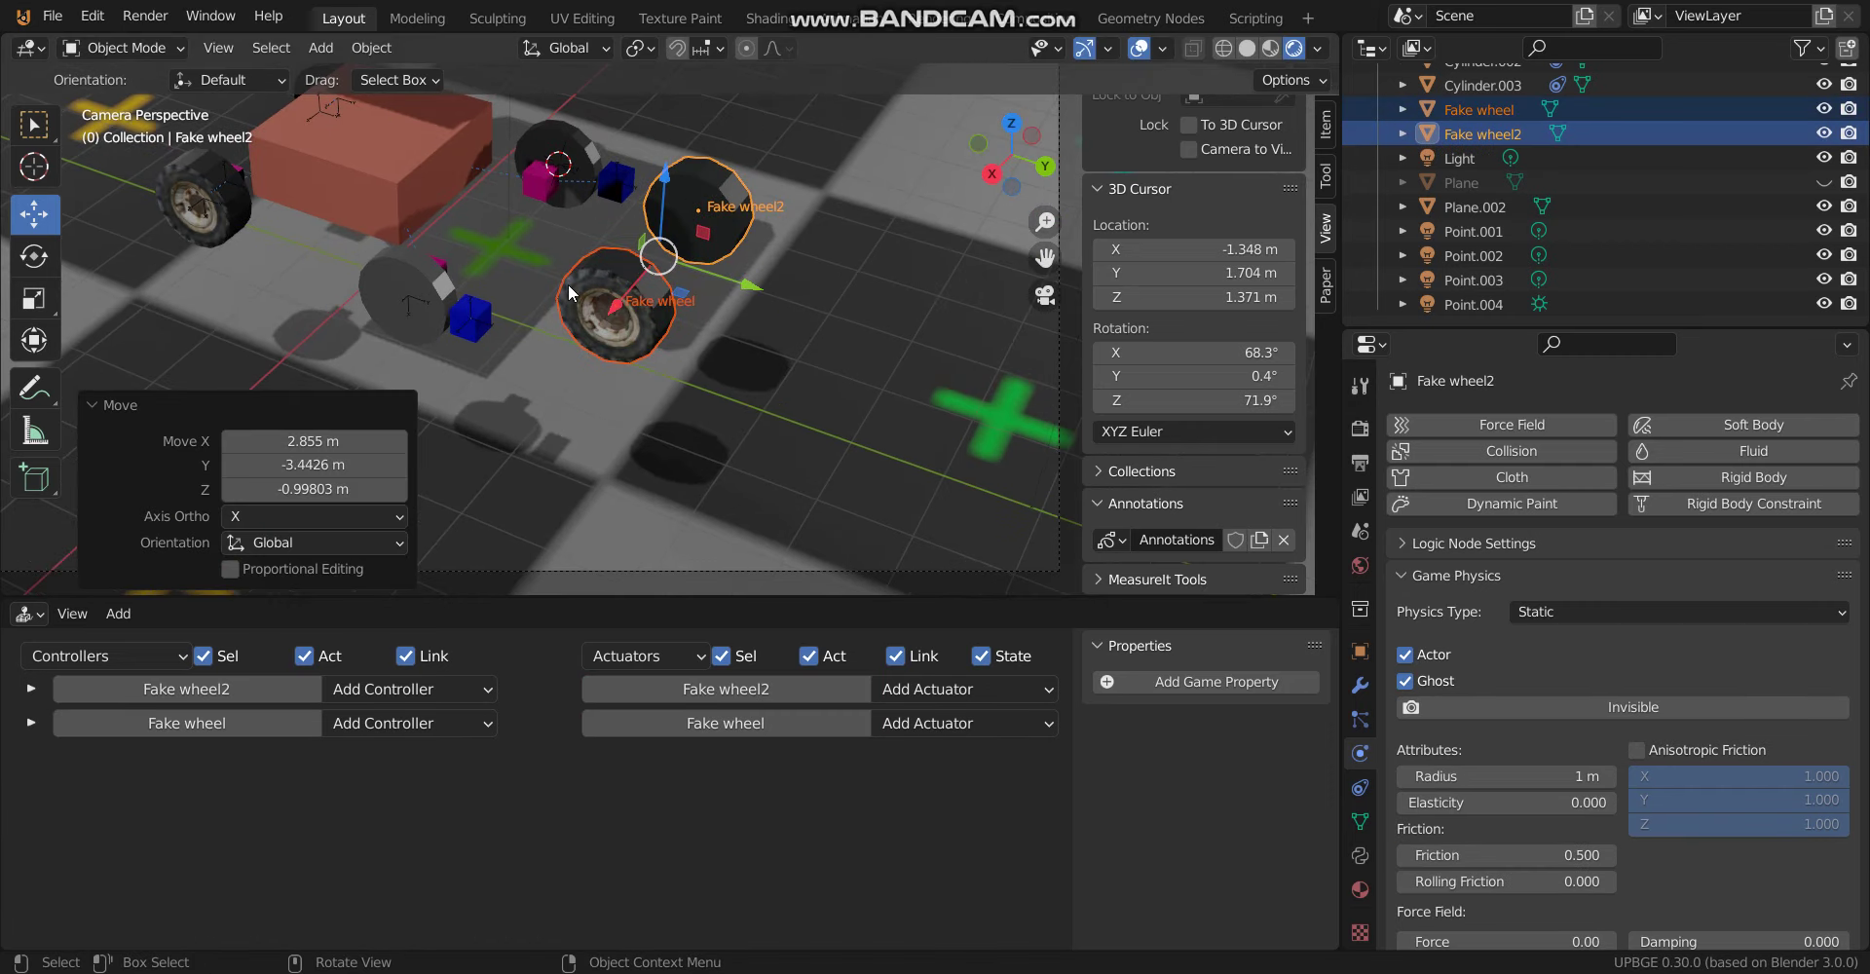
Snap the 3D cursor to Fake wheel and add a single-bone armature there
mouse_move(572, 292)
middle_down()
mouse_move(625, 289)
mouse_move(575, 247)
mouse_move(596, 302)
middle_up()
scroll(676, 308, up, 4)
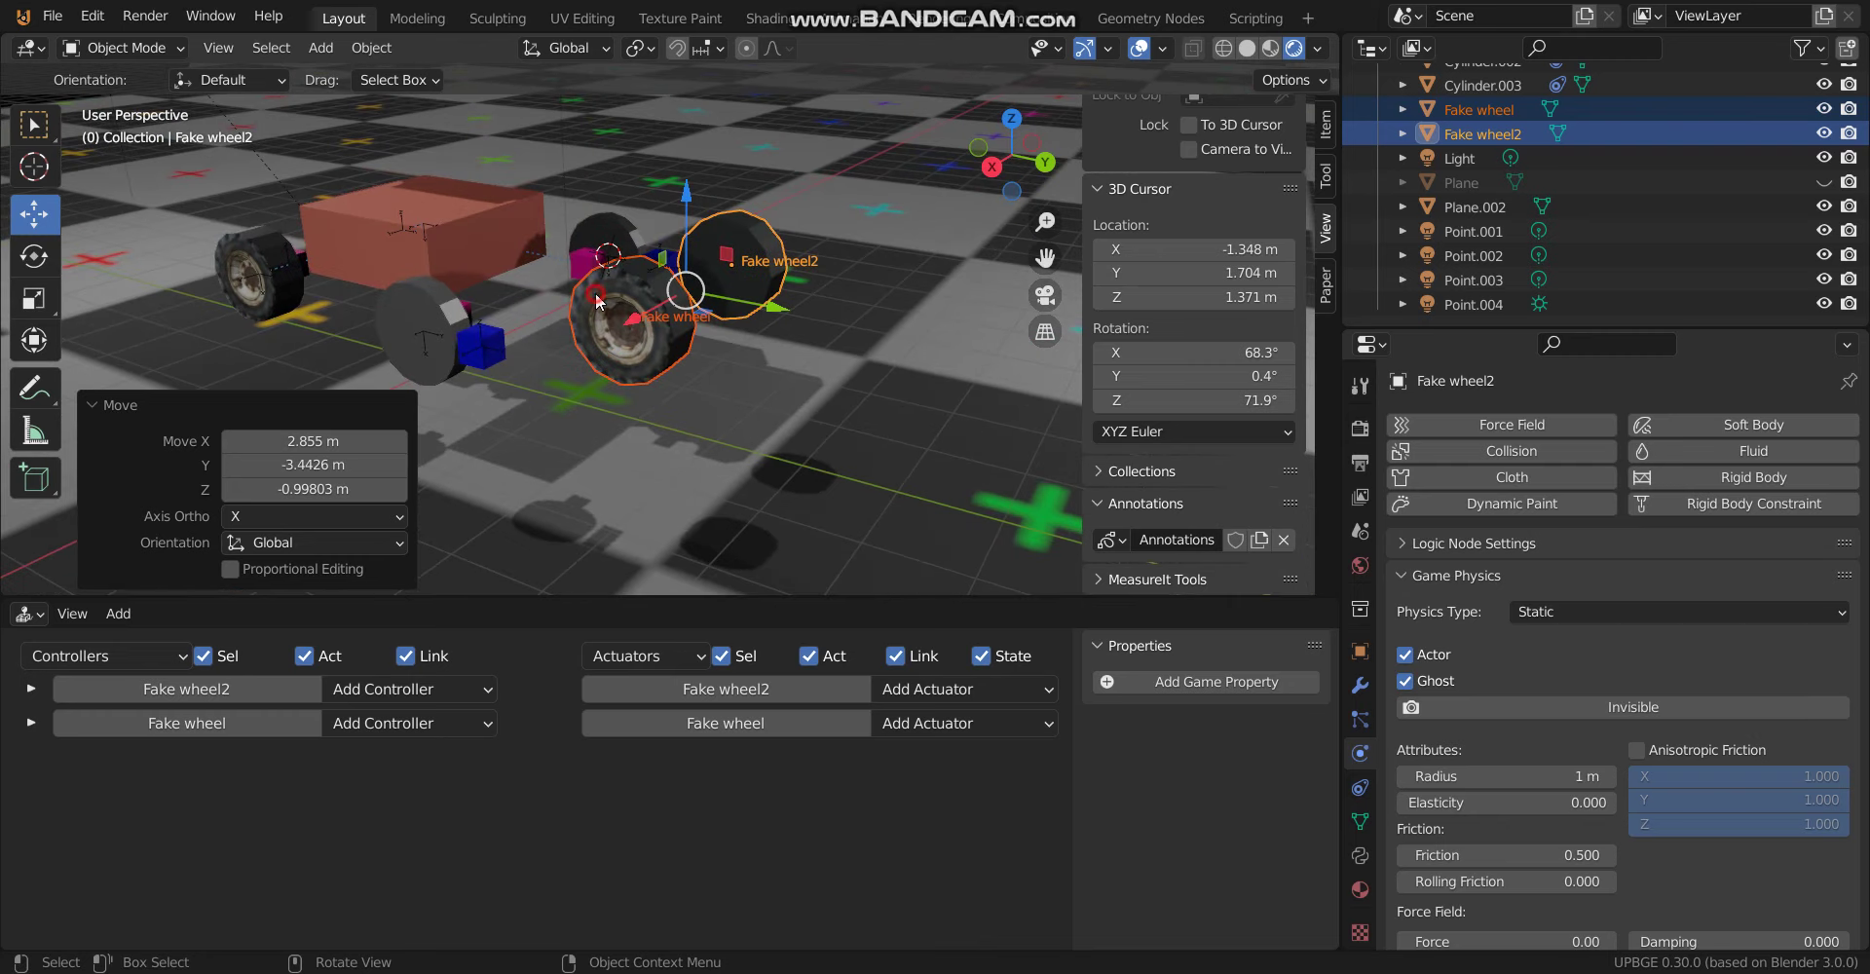
click(597, 314)
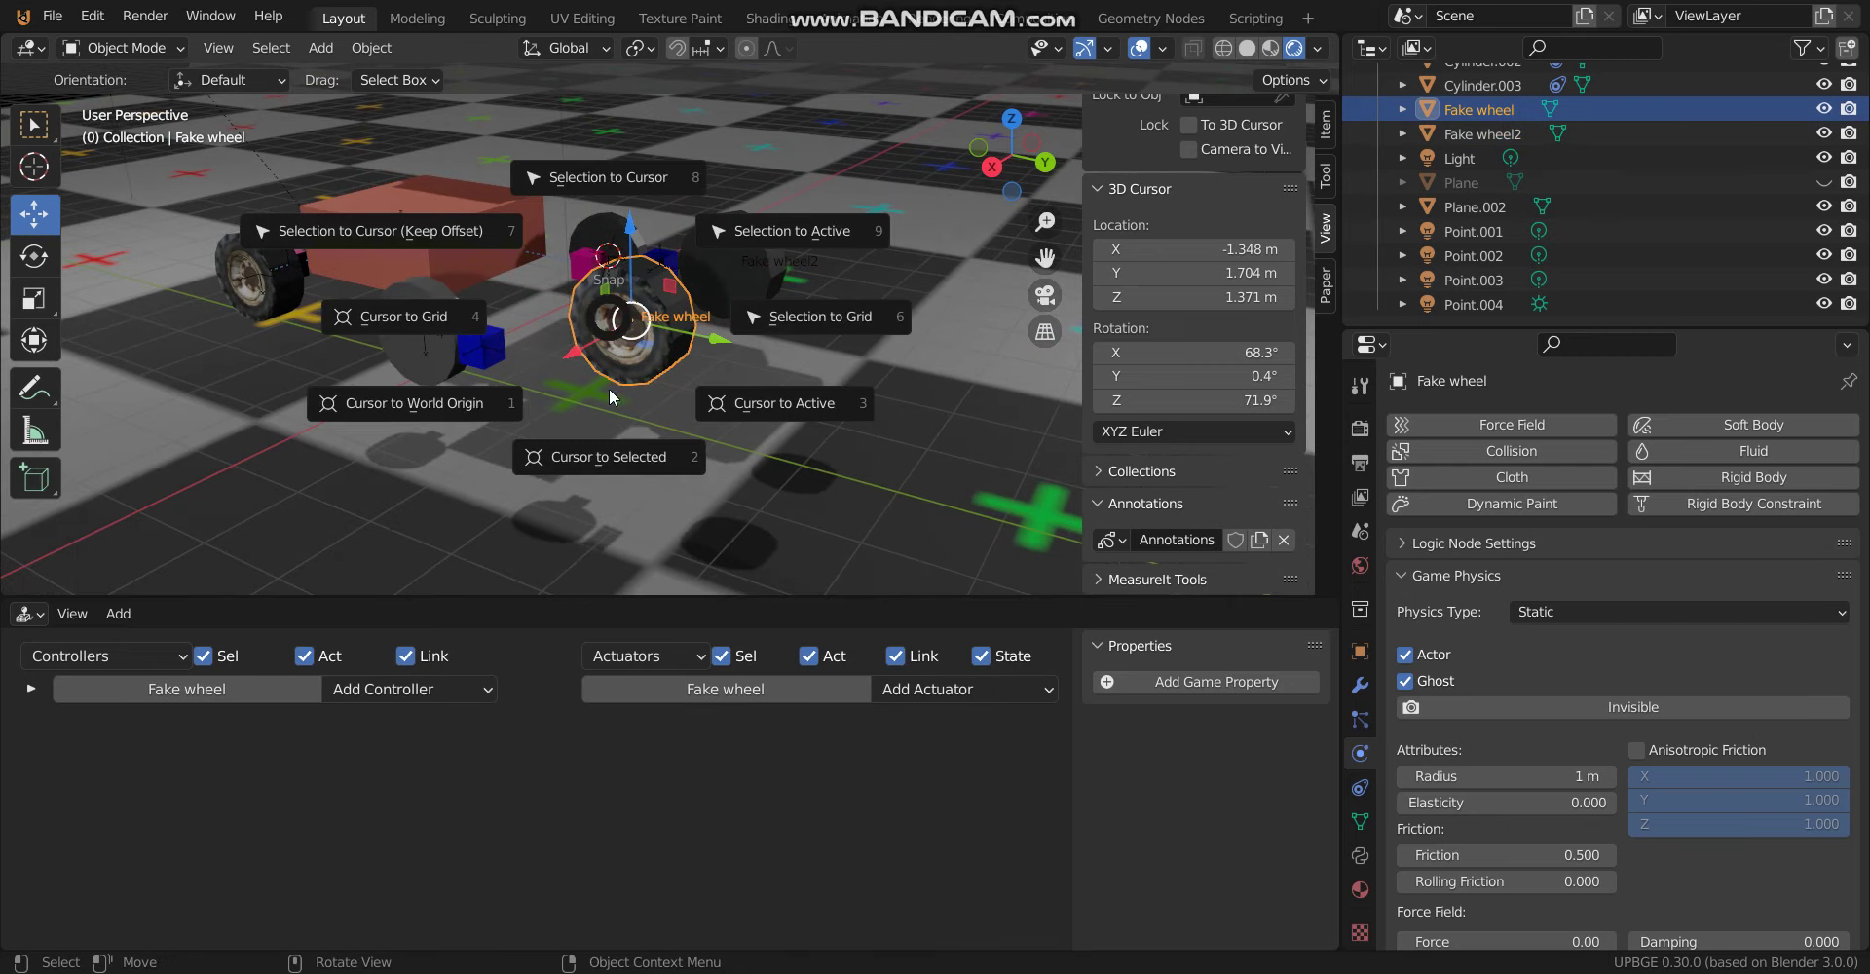
click(609, 457)
key(shift+a)
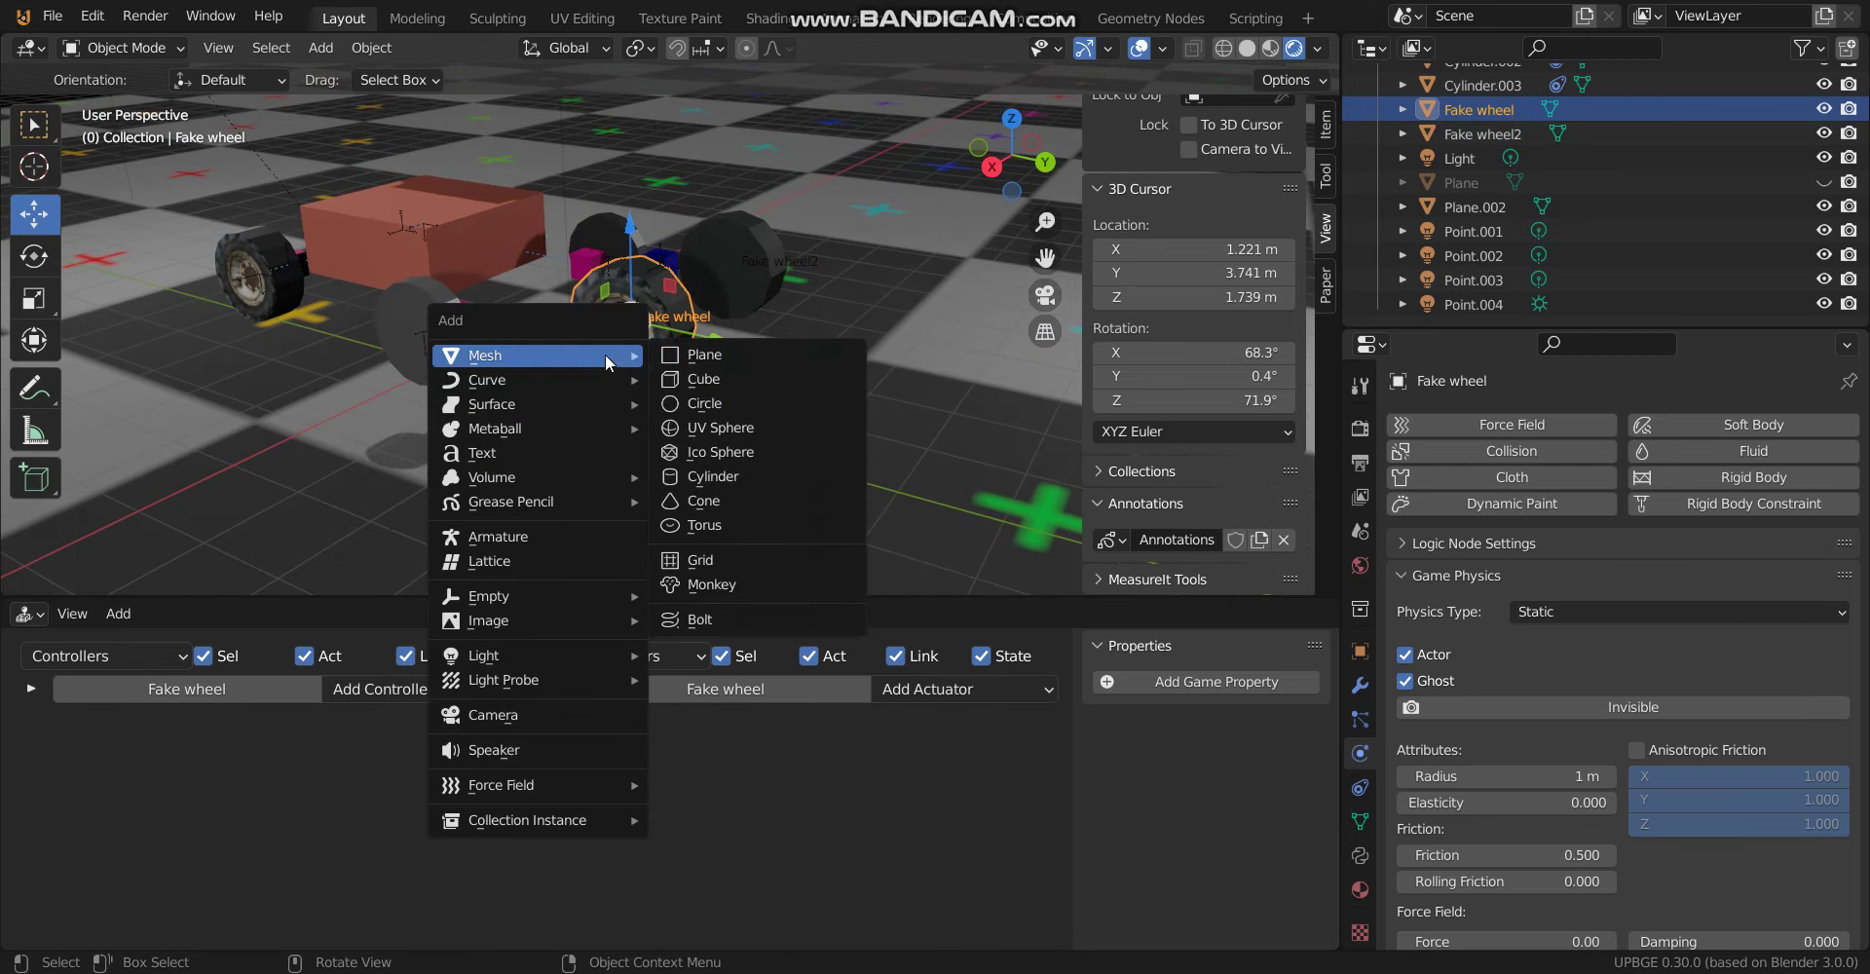
click(551, 534)
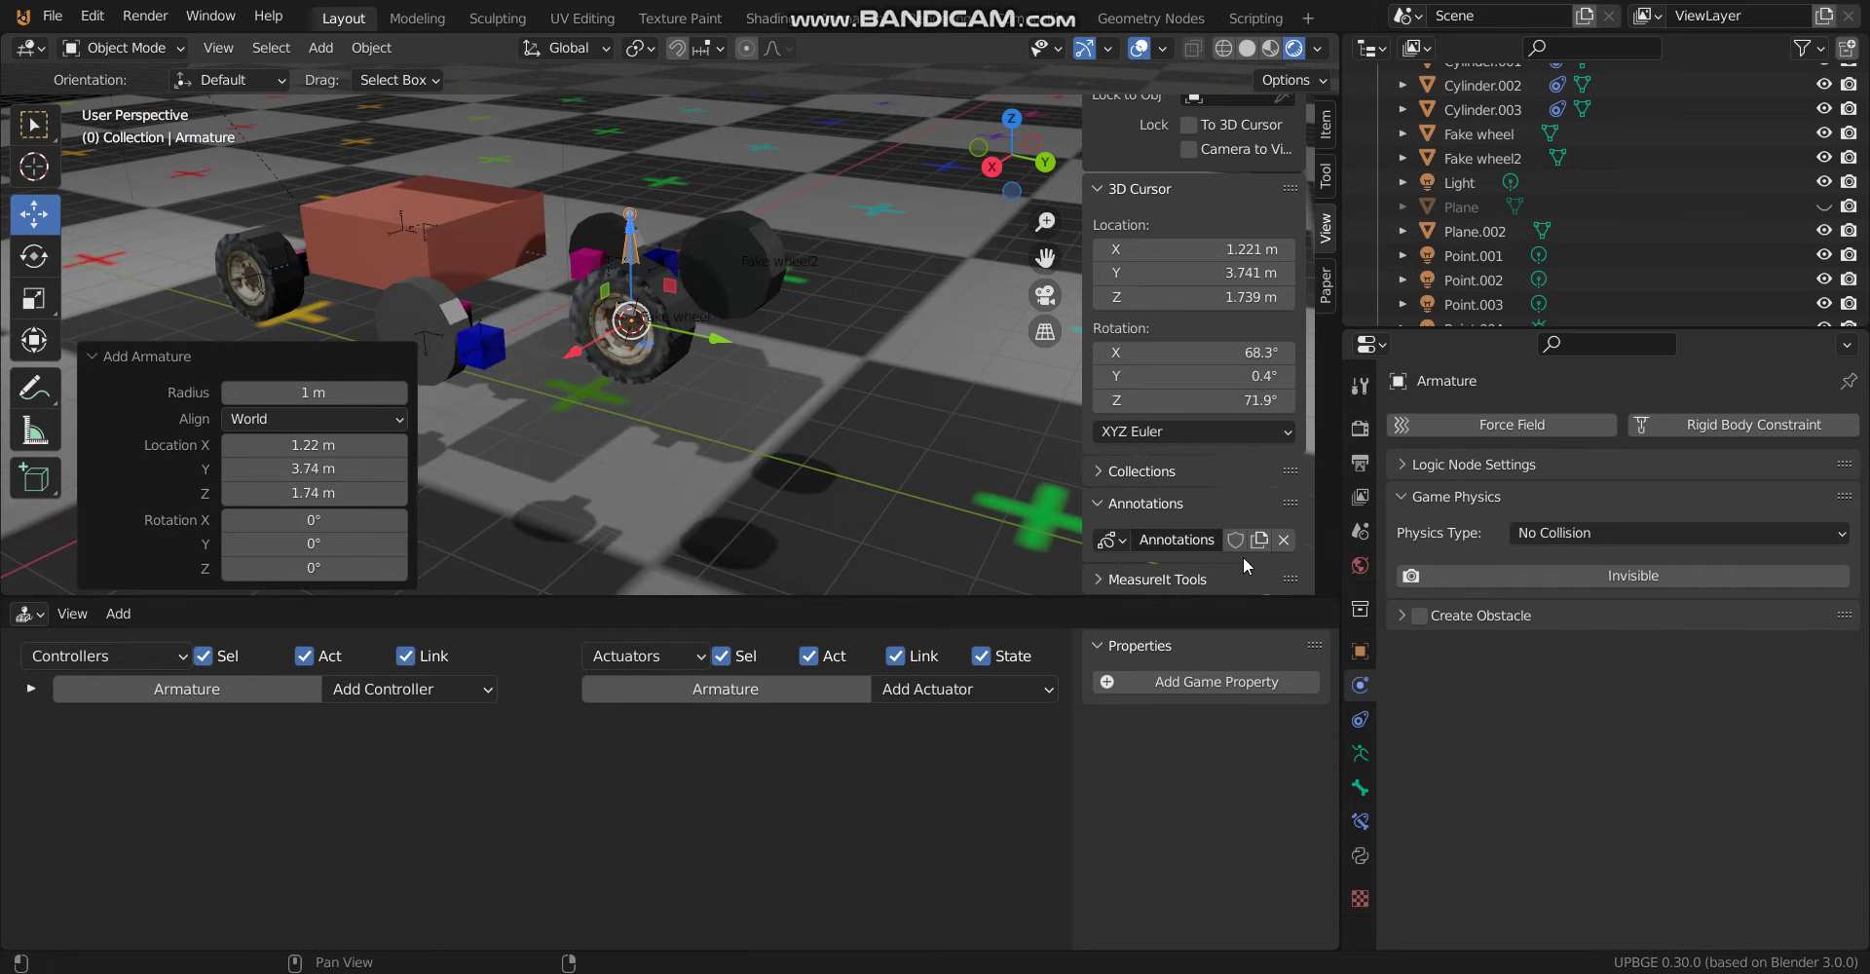
Switch the armature to Pose Mode and add a Copy Rotation constraint to its bone
click(1360, 819)
click(165, 46)
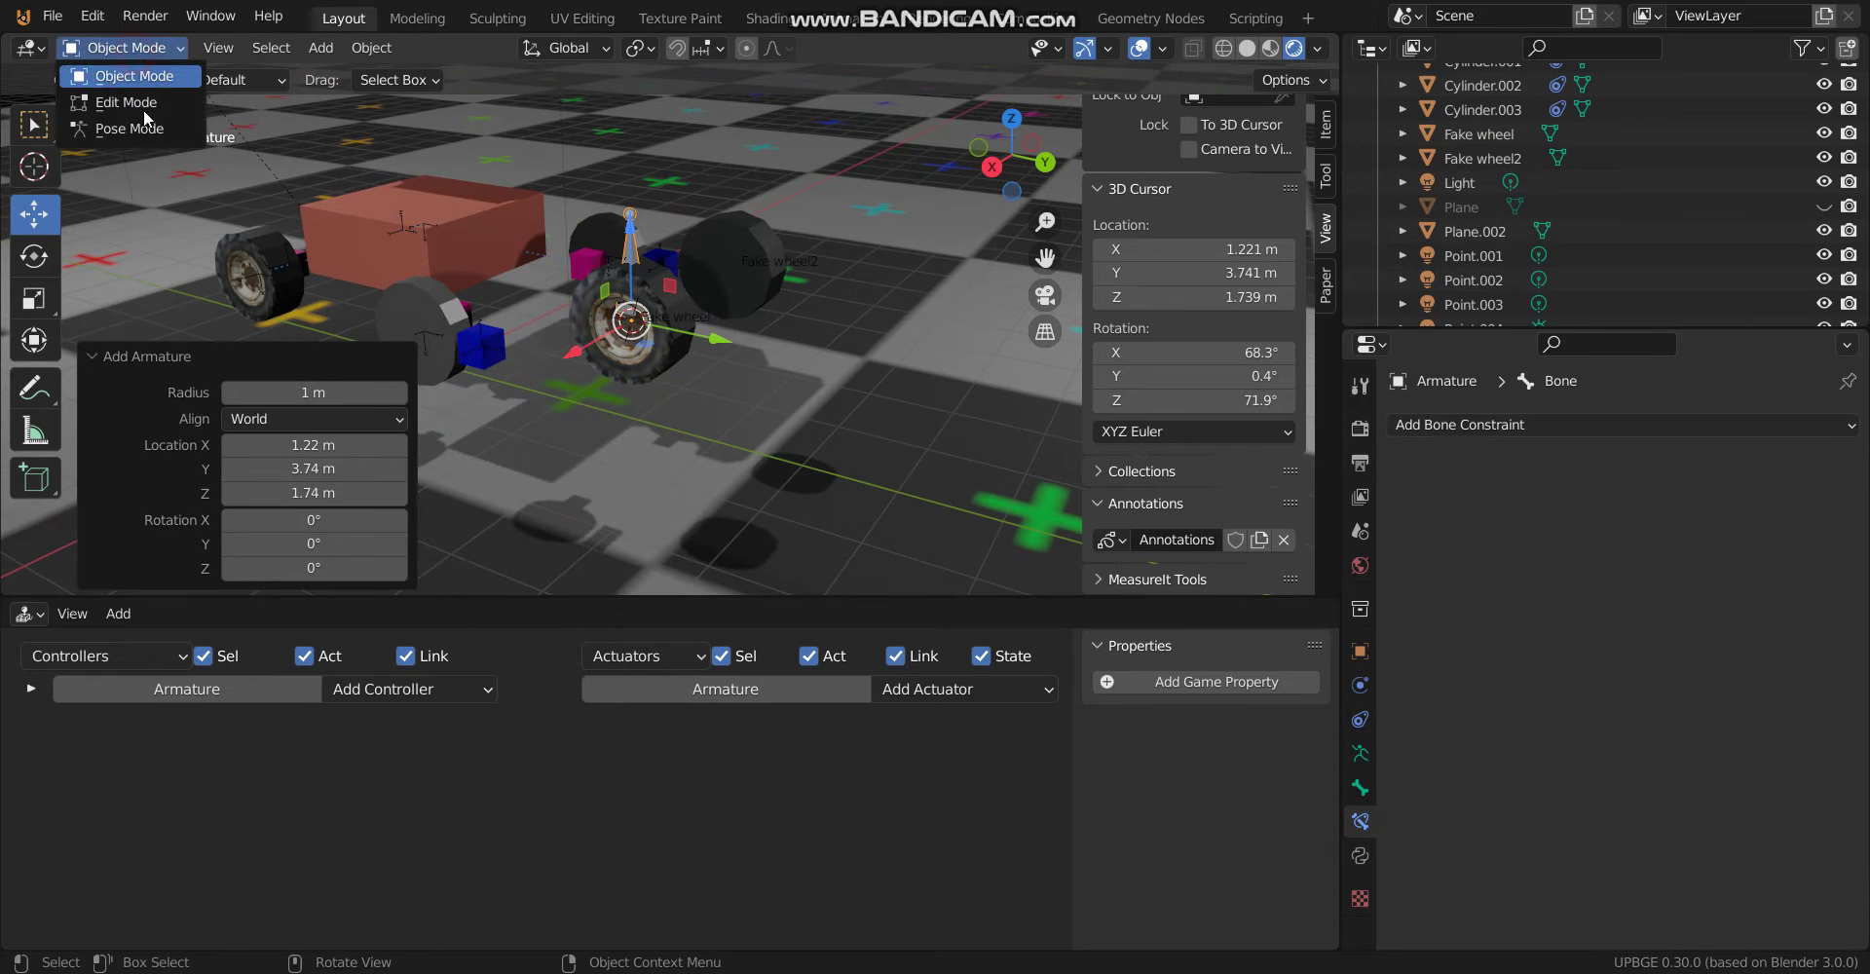
click(127, 126)
click(1524, 425)
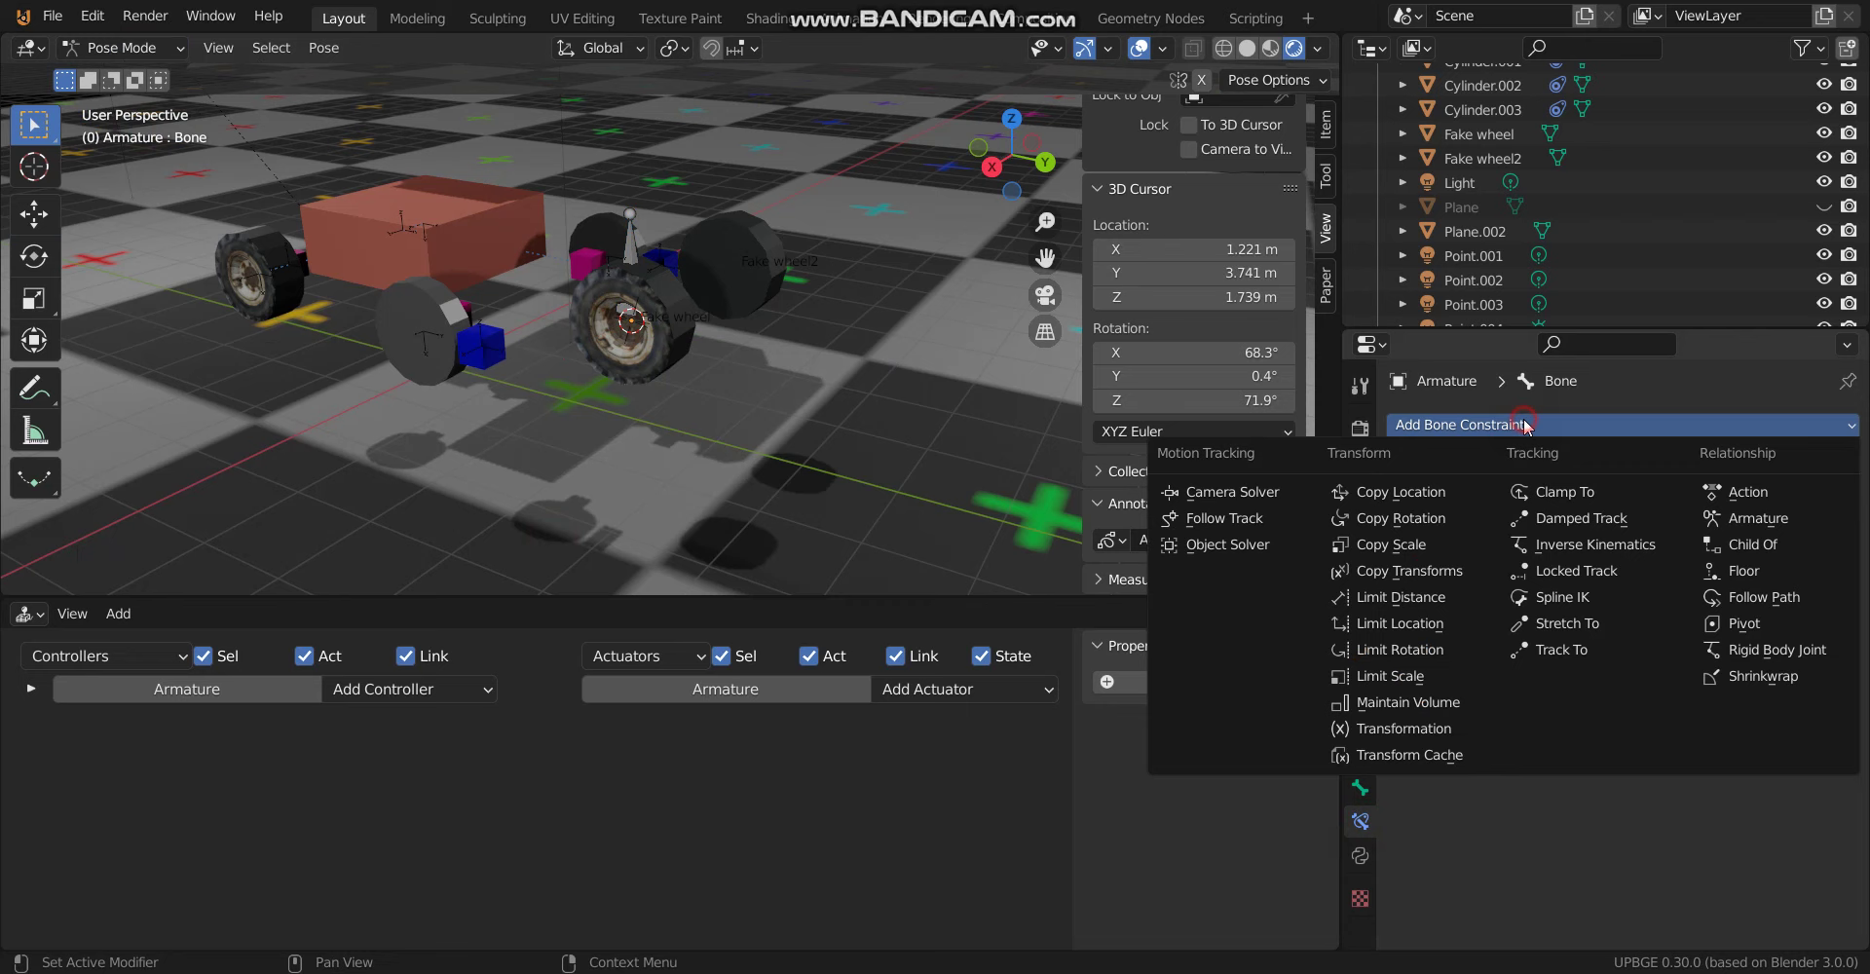
click(1395, 519)
Sample the front wheel Cylinder.002 as the target of the bone's Copy Rotation constraint
click(1812, 501)
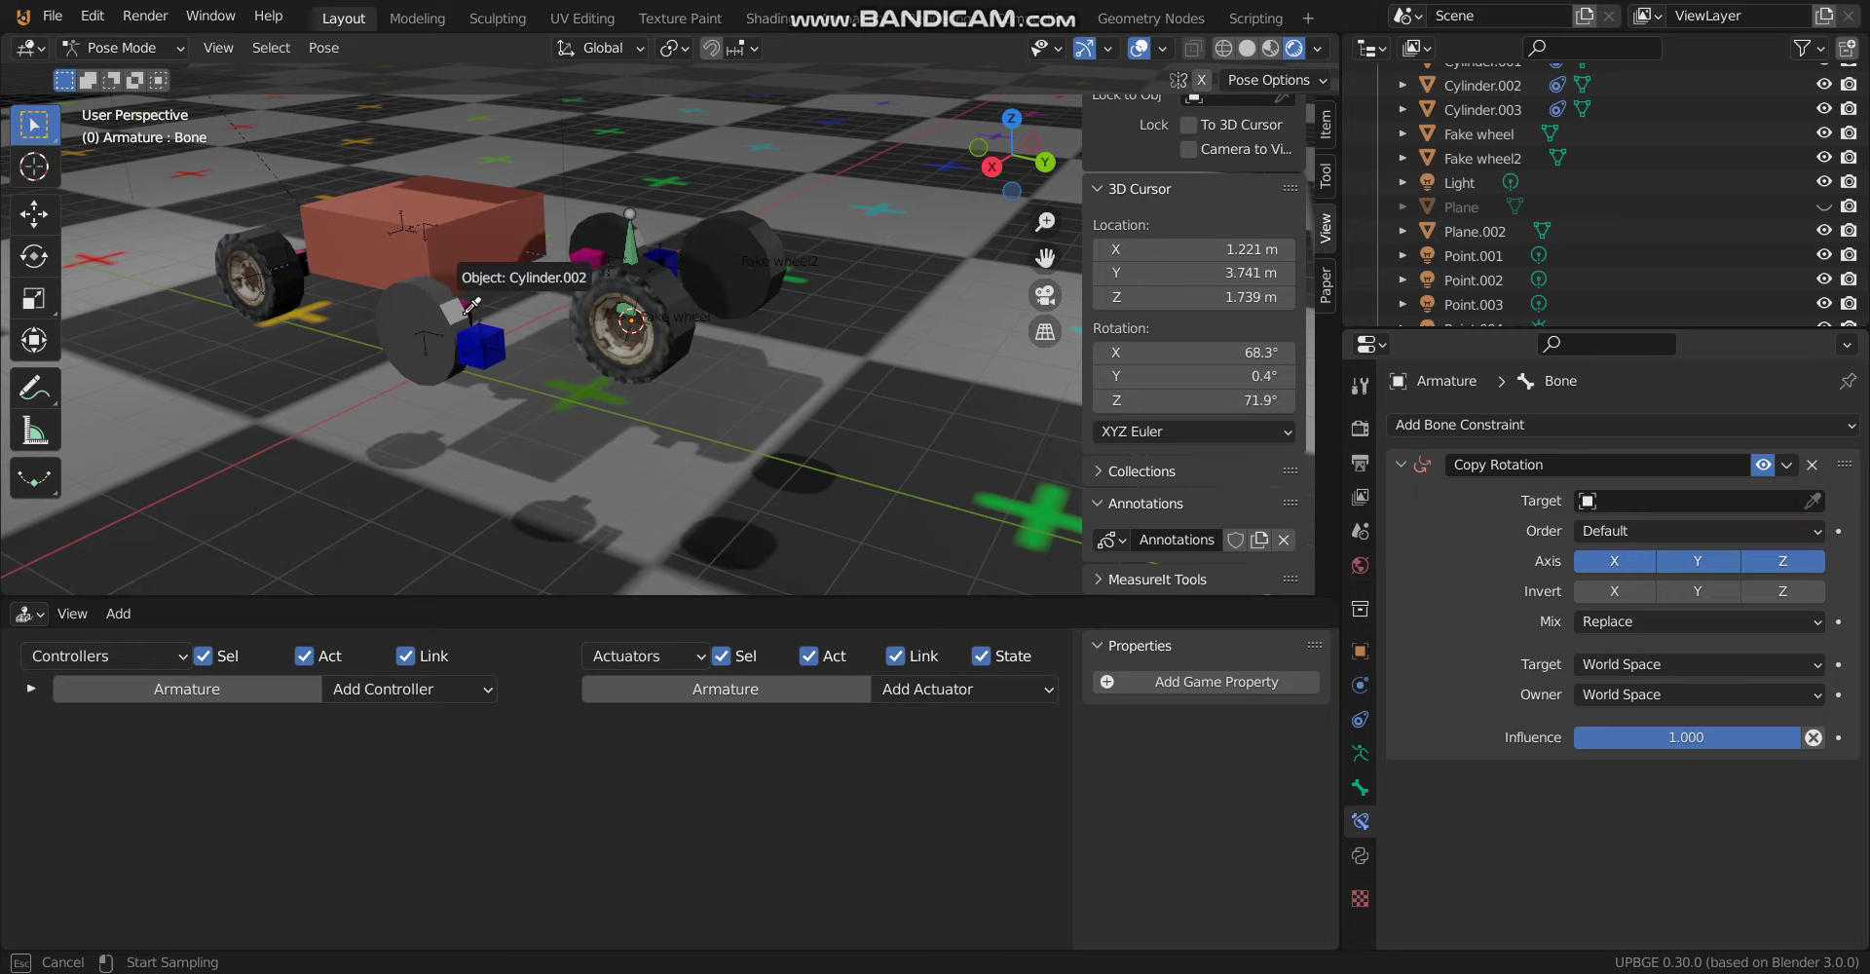
key(Escape)
scroll(434, 323, up, 6)
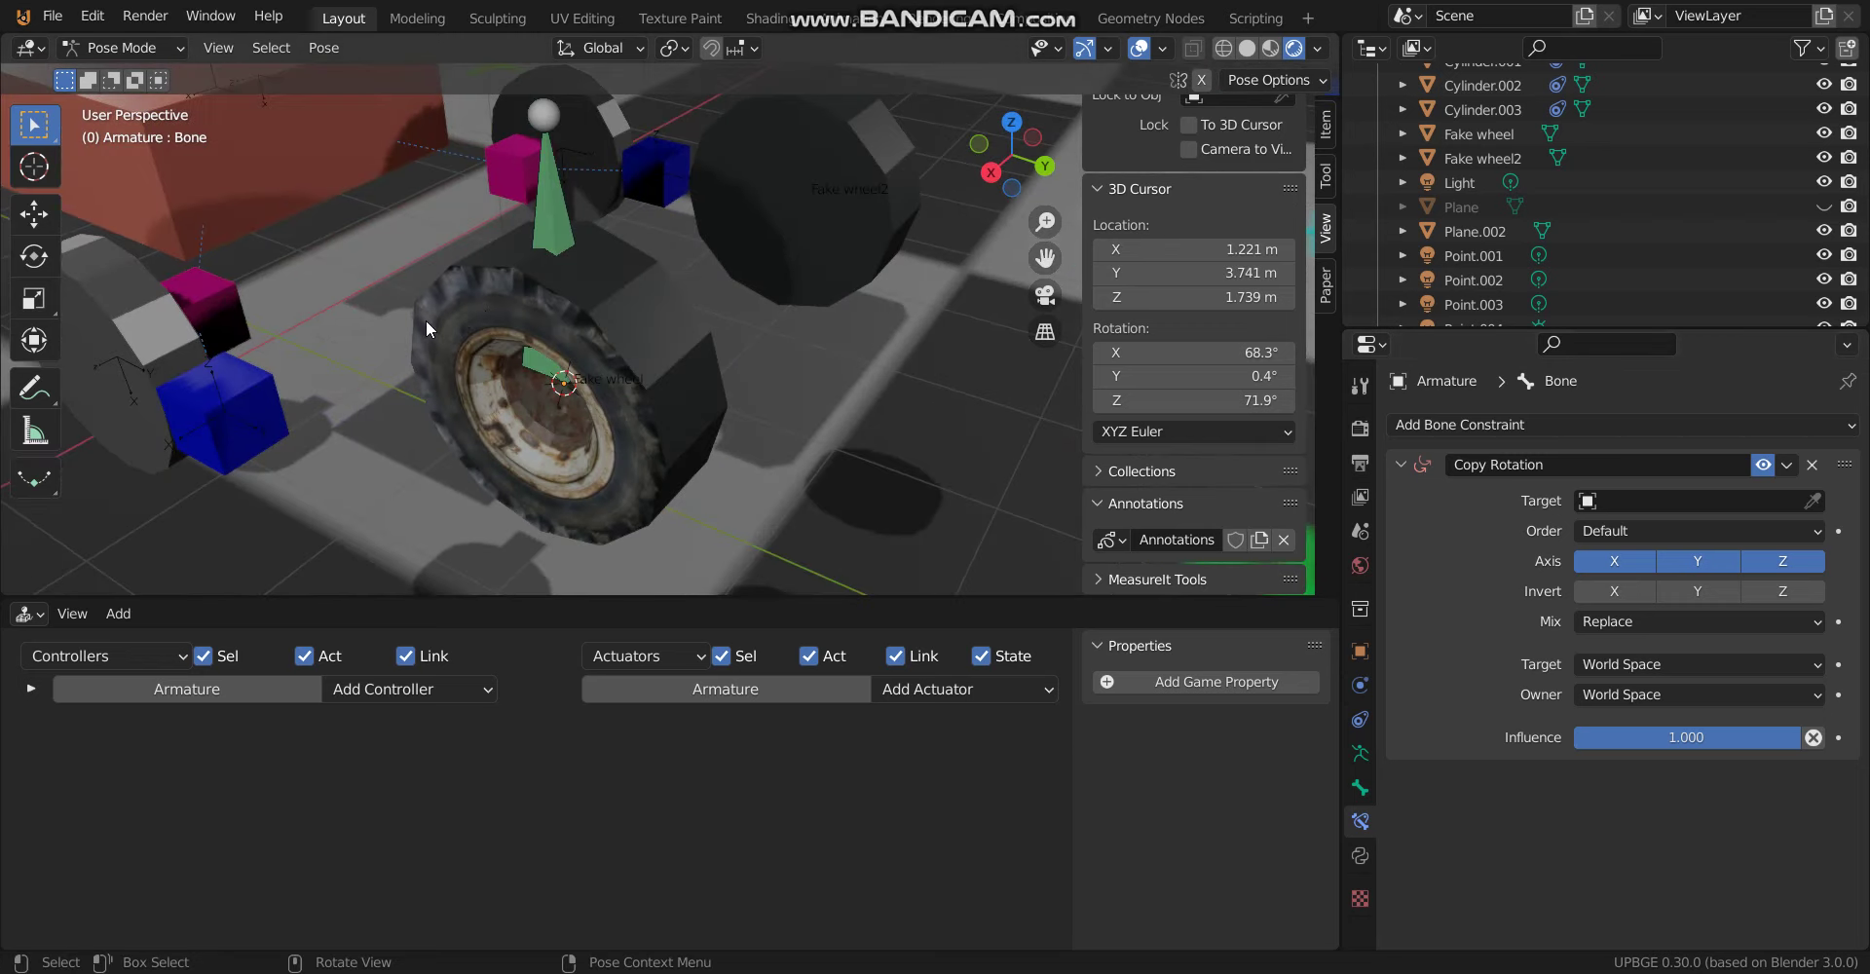
middle_drag(424, 320, 565, 347)
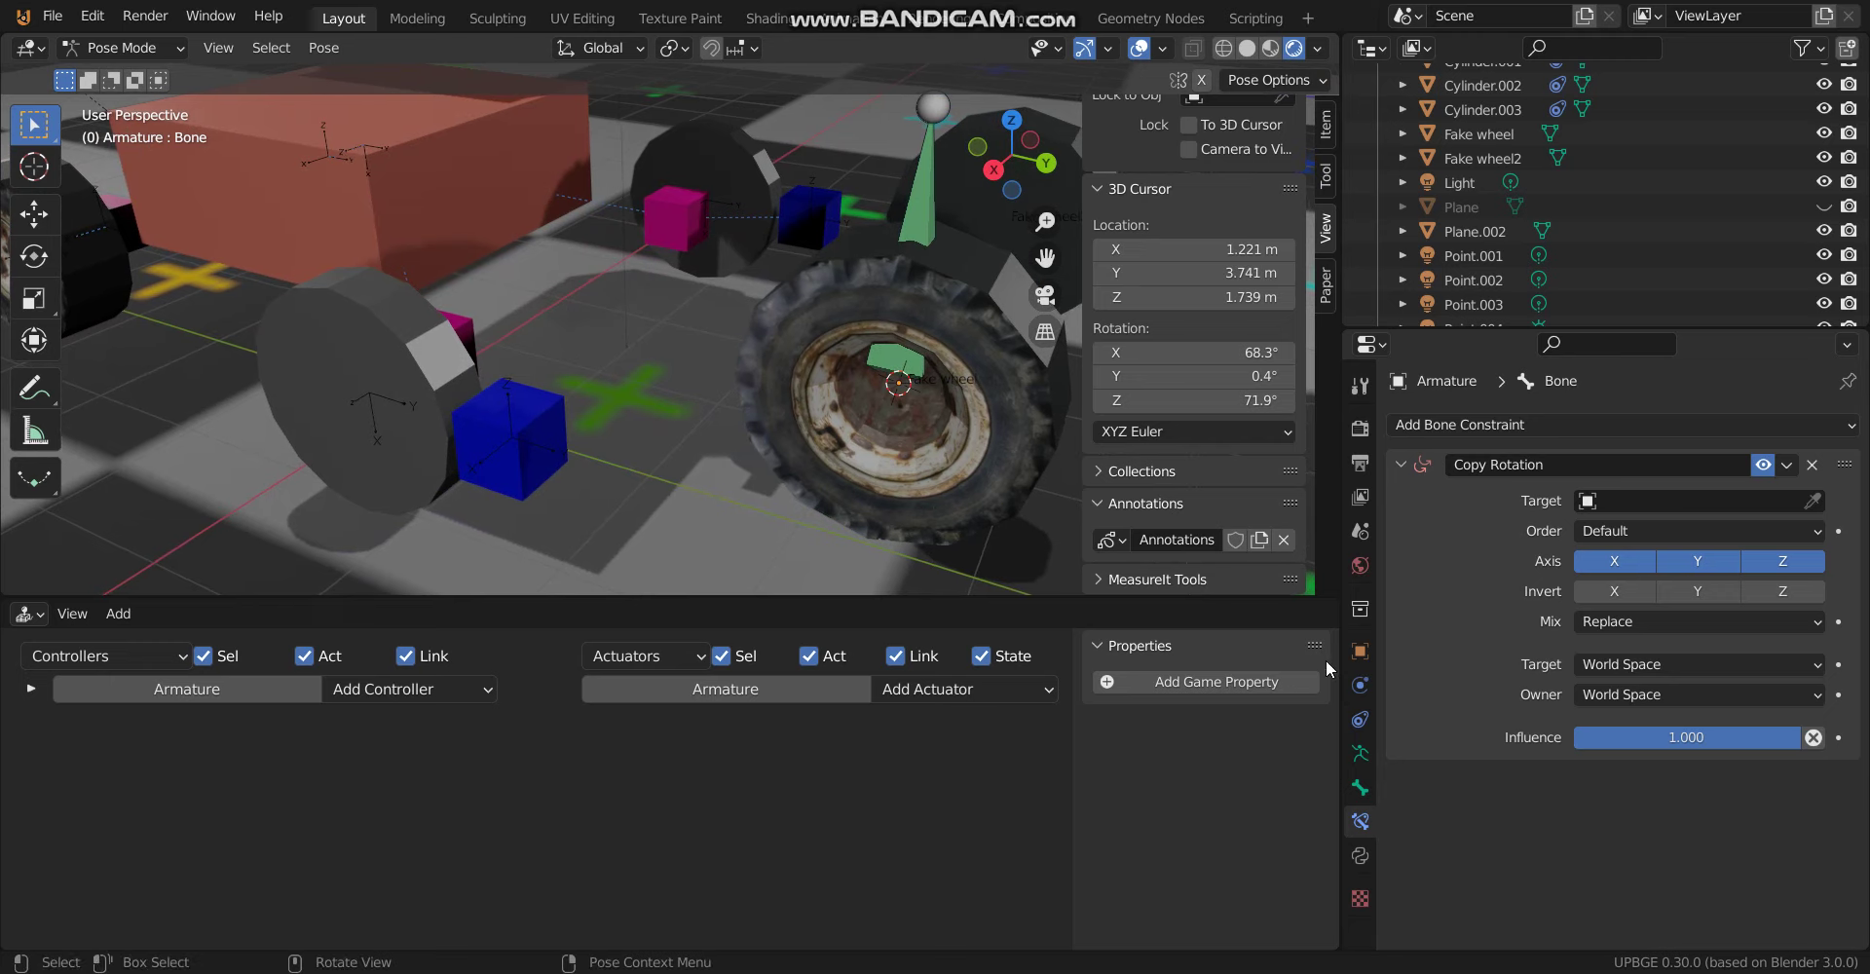
click(1812, 500)
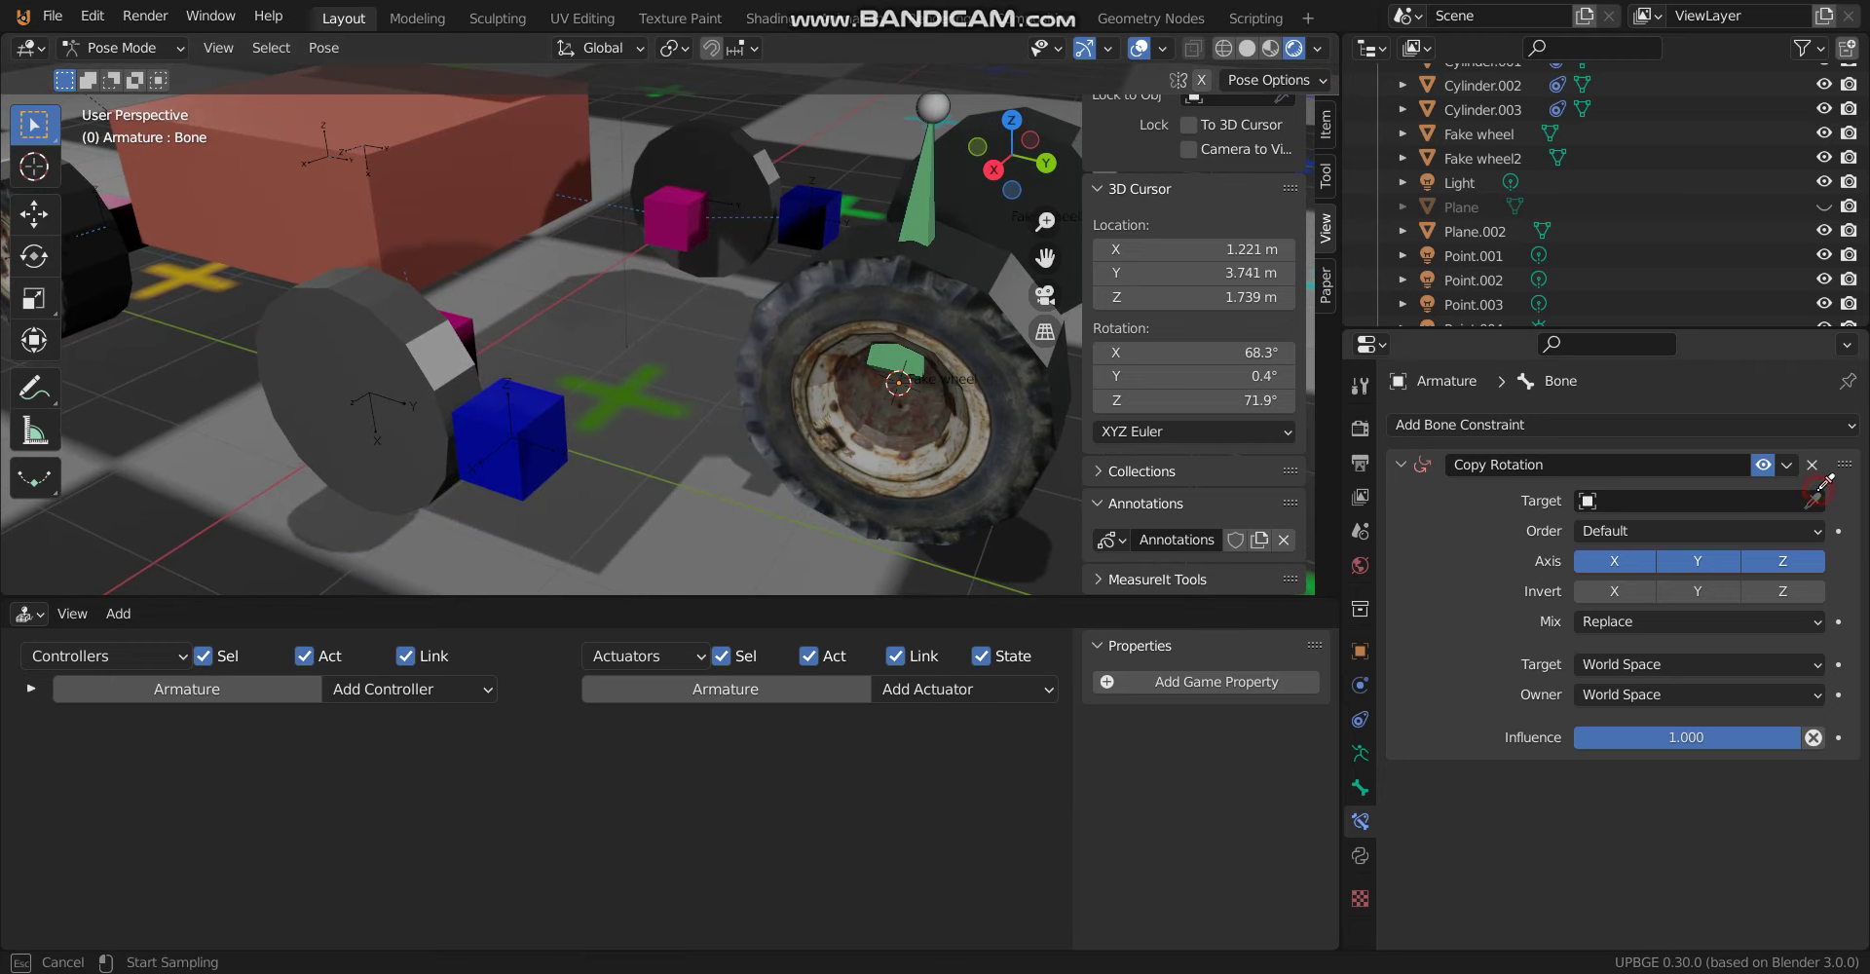
click(366, 360)
scroll(366, 355, down, 5)
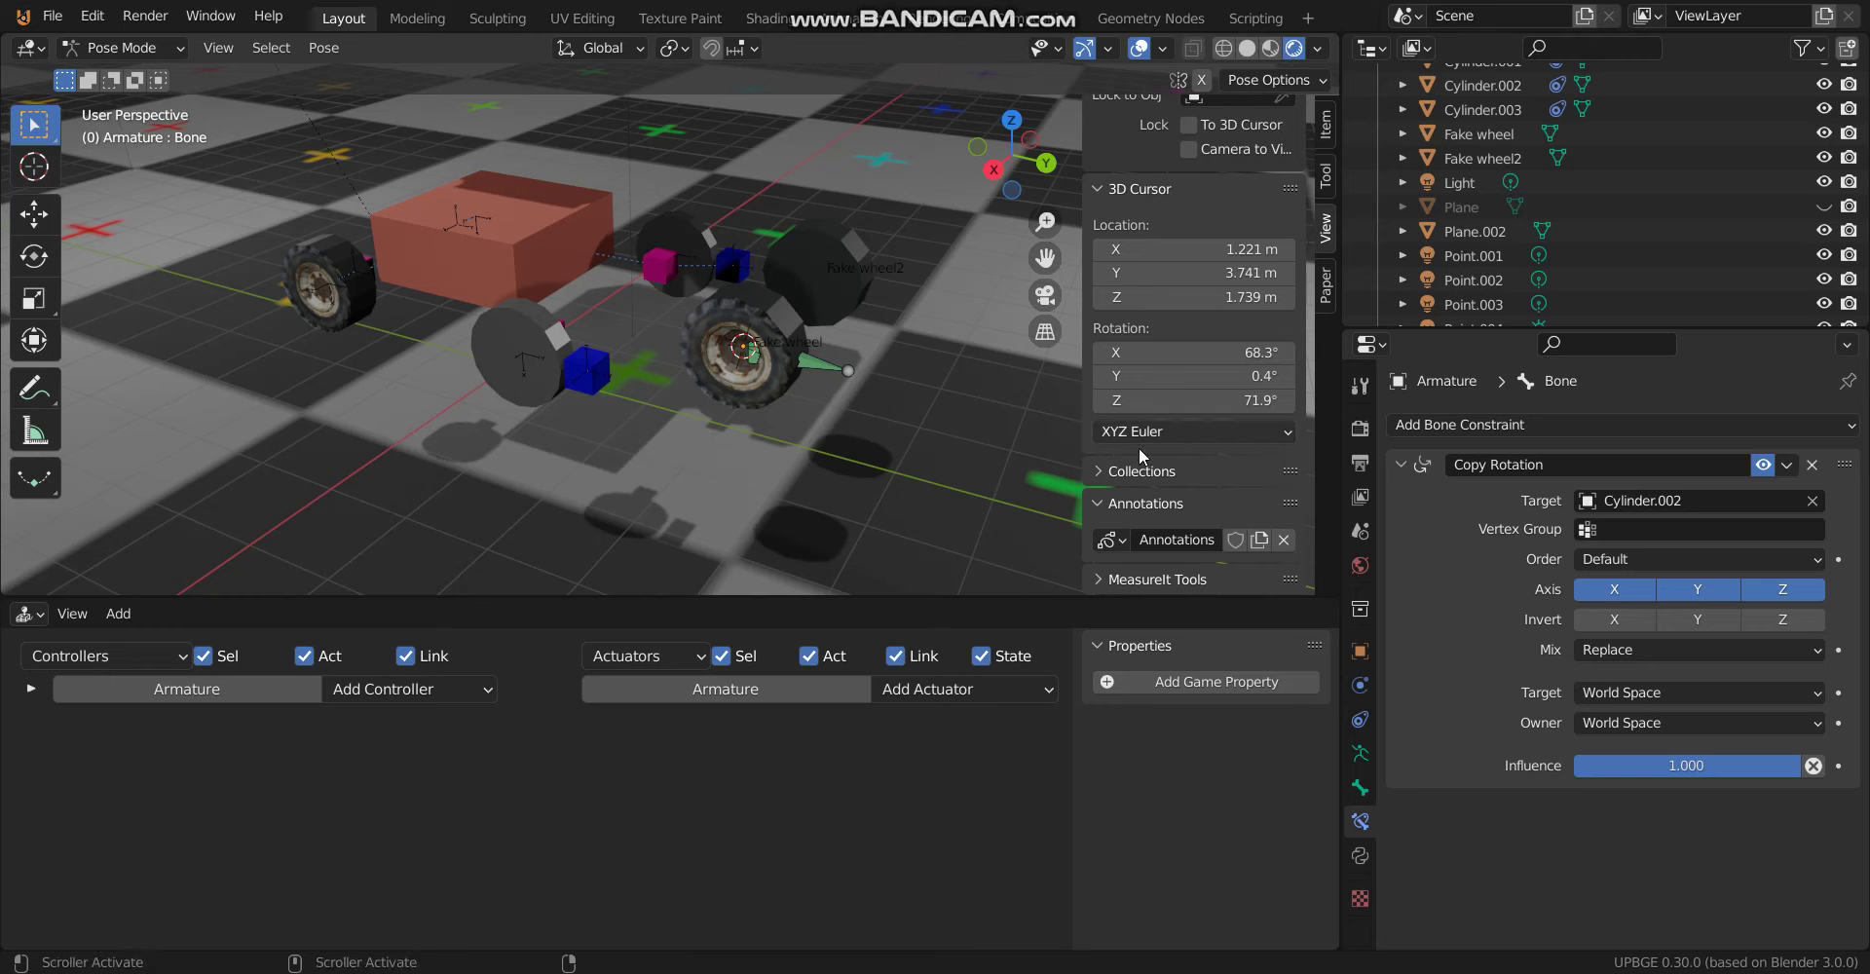
Return to Object Mode and parent Fake wheel to the armature with the Bone option
click(110, 55)
click(109, 76)
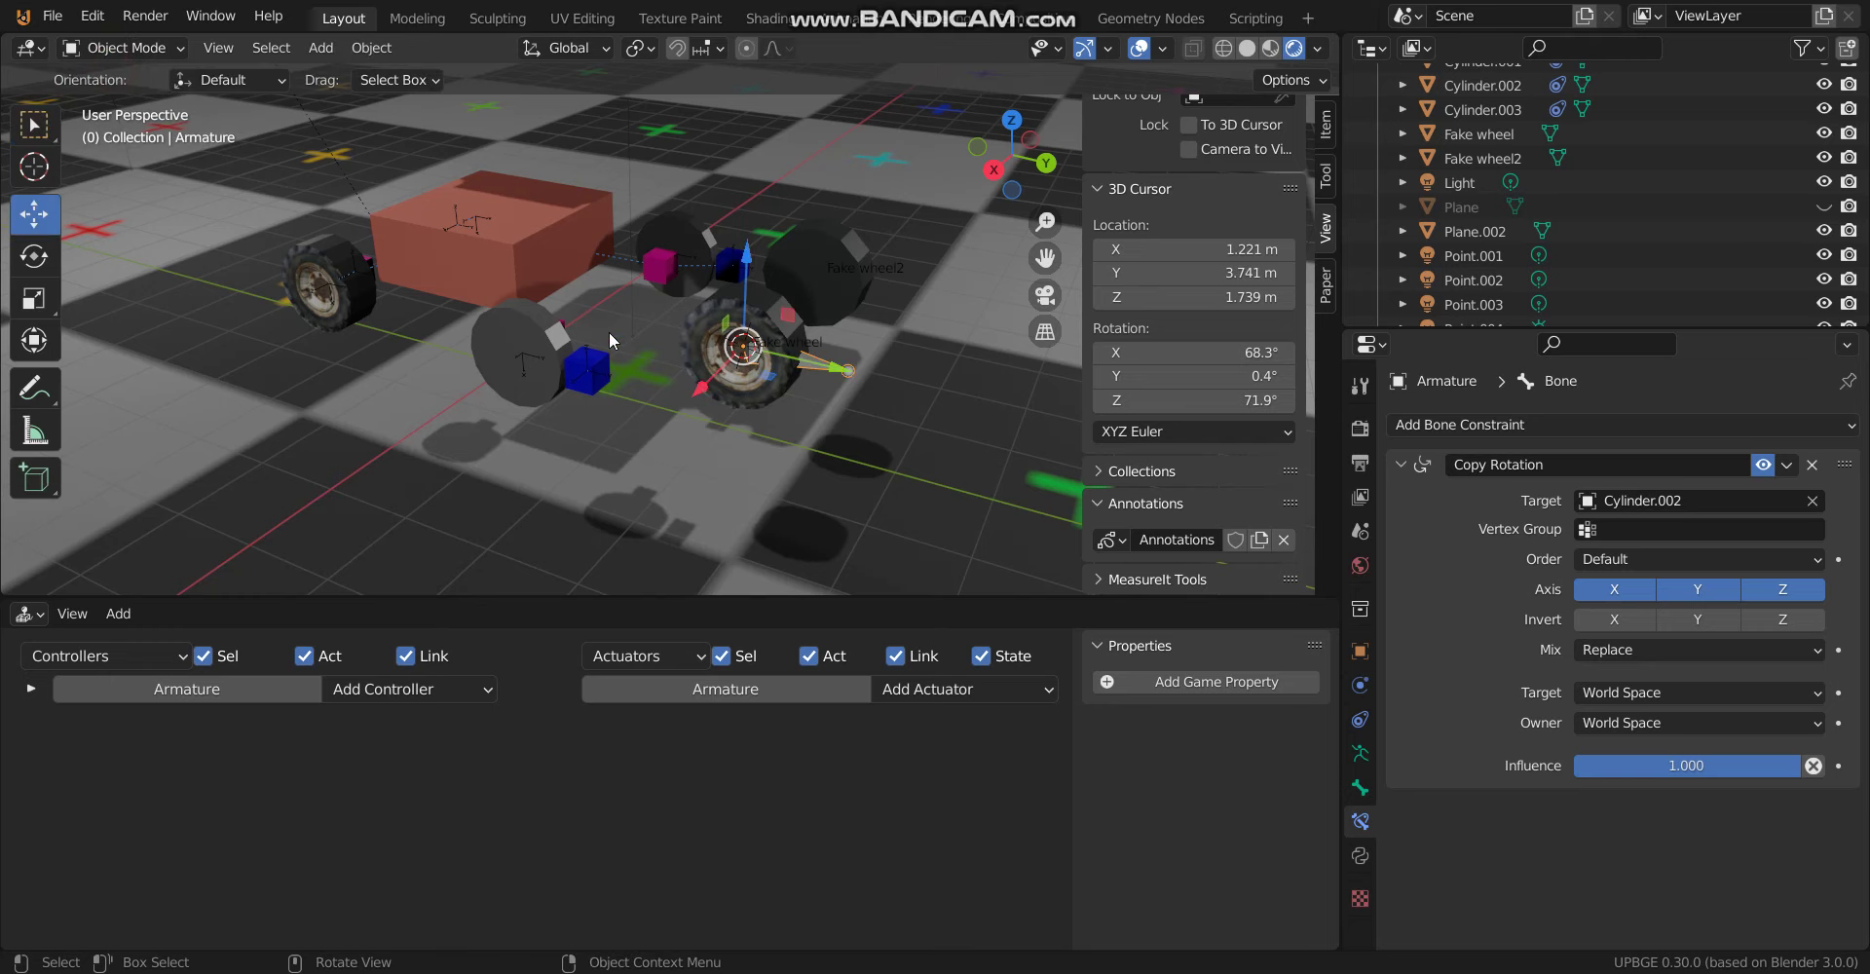
click(770, 316)
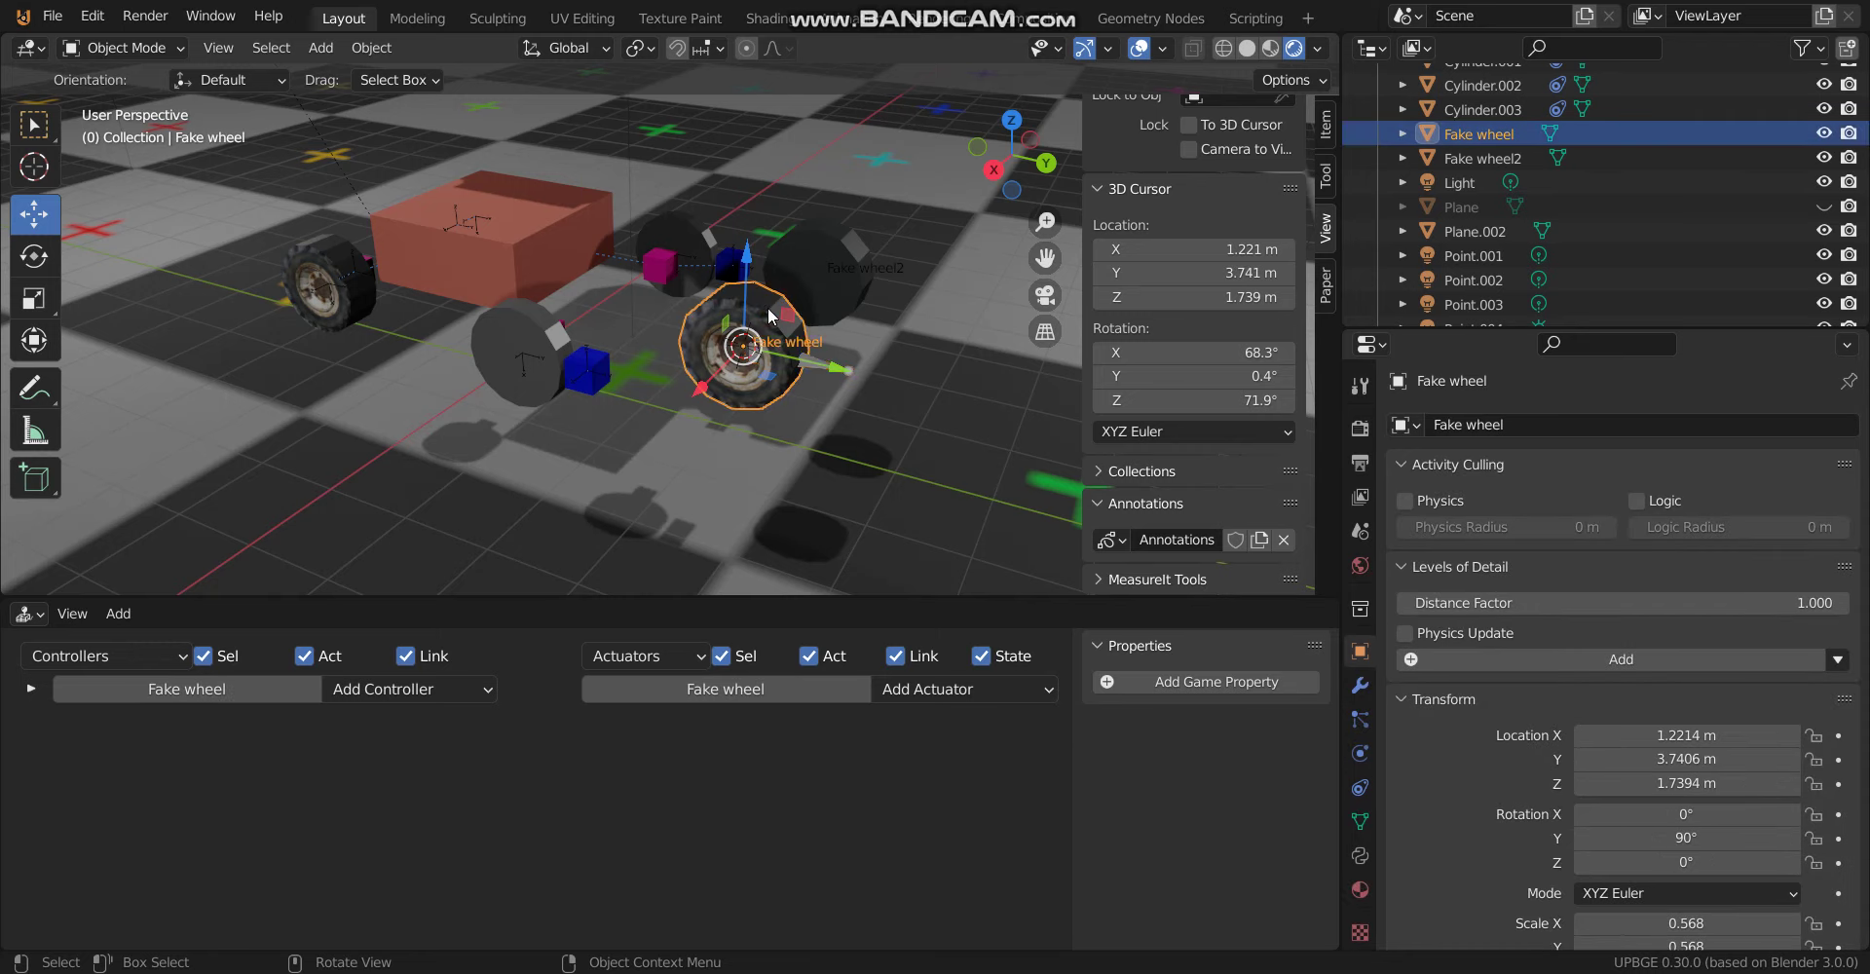
shift+click(812, 372)
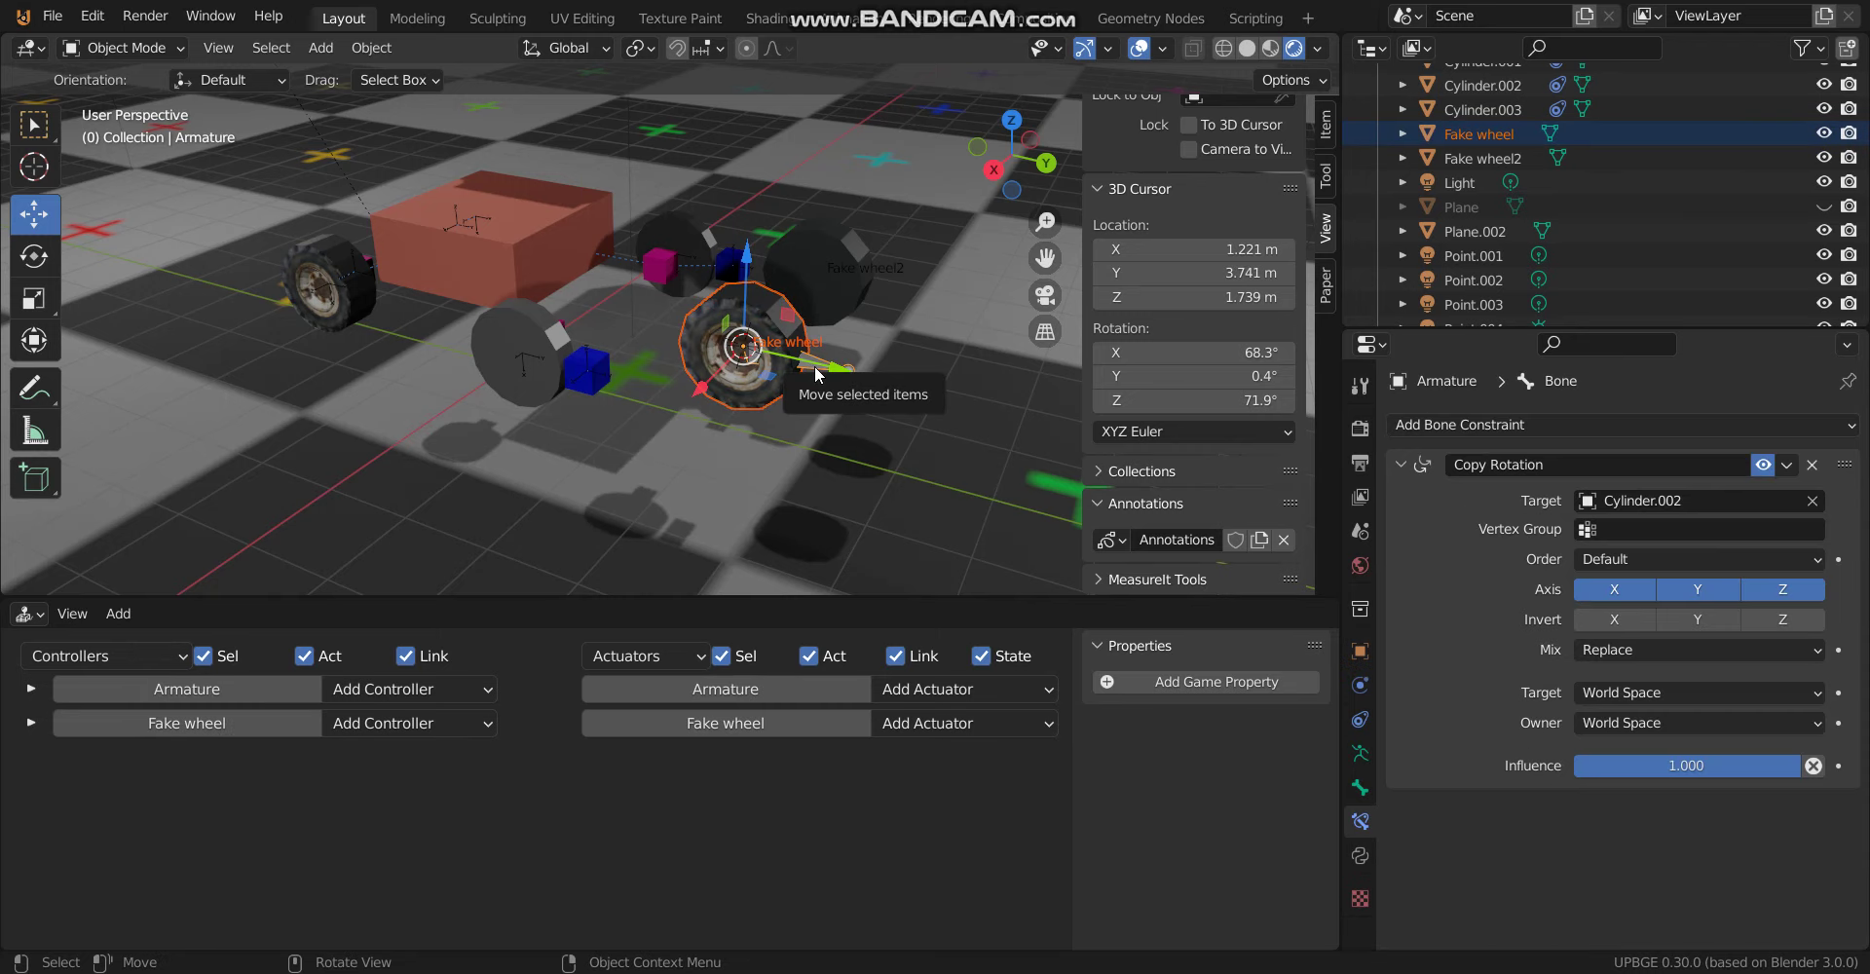
key(ctrl+p)
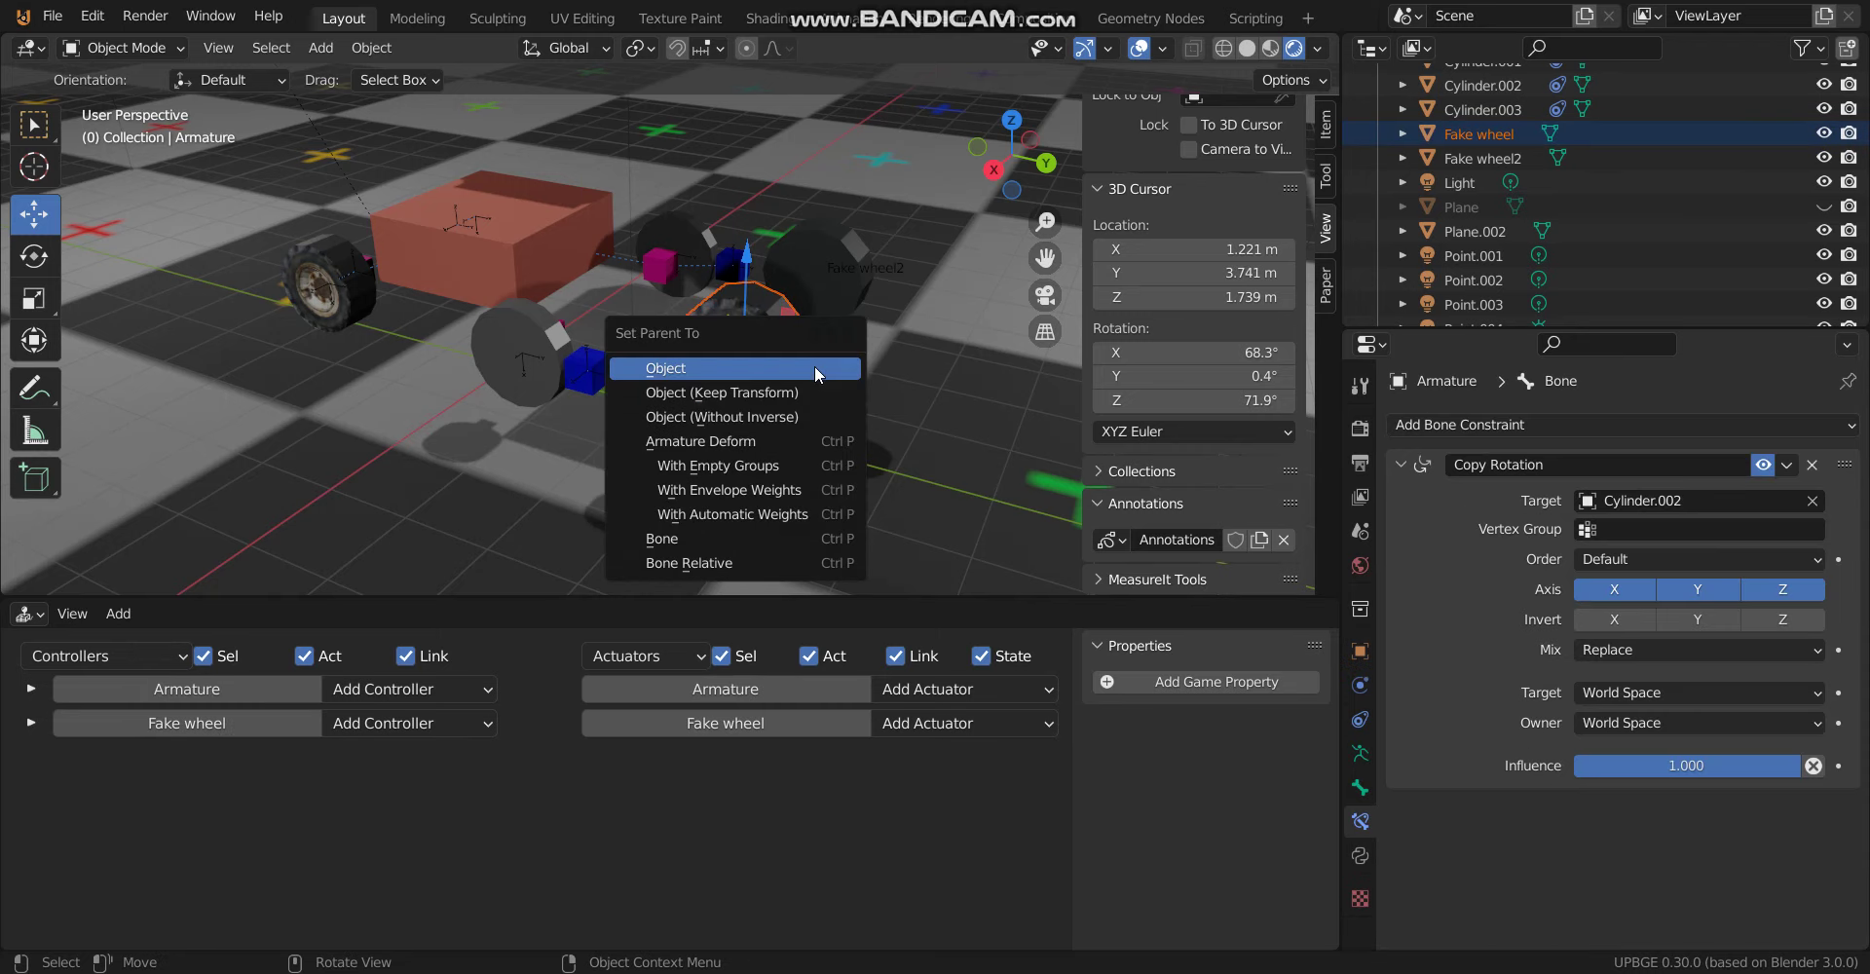
click(705, 542)
Set the car body's game physics type to Static and run the game to test the first fake wheel
click(495, 357)
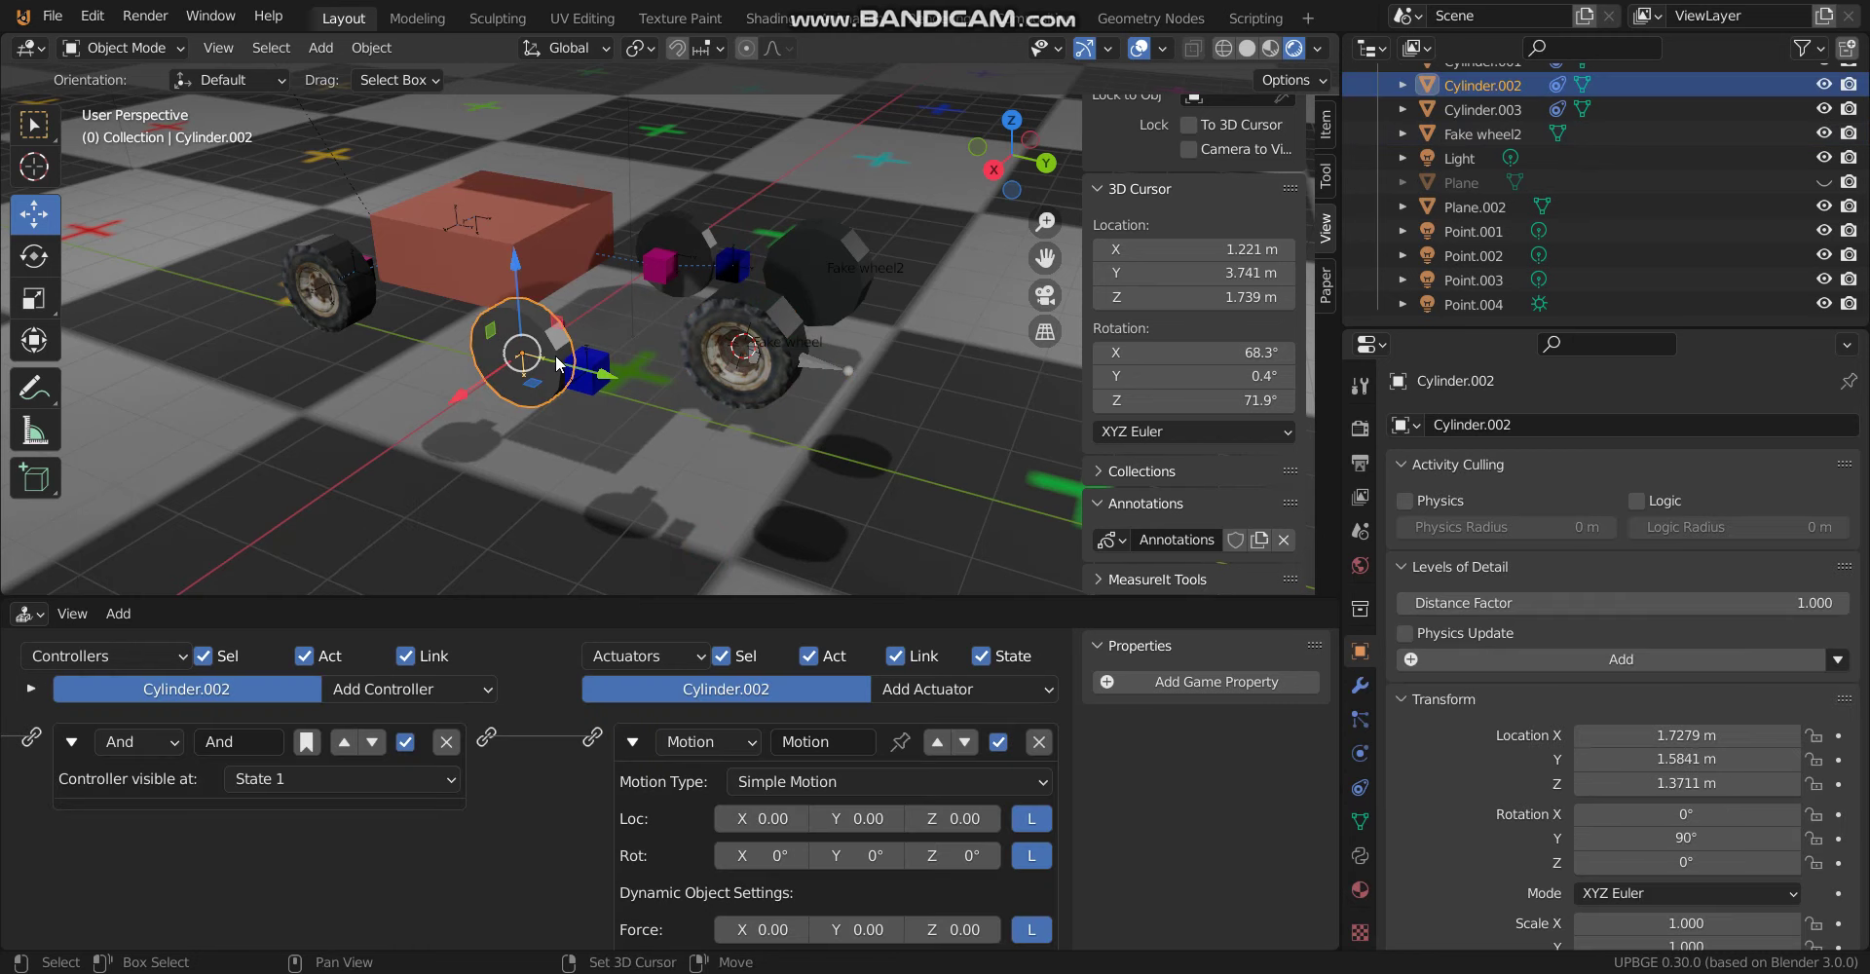
shift+middle_drag(529, 273, 529, 242)
click(547, 213)
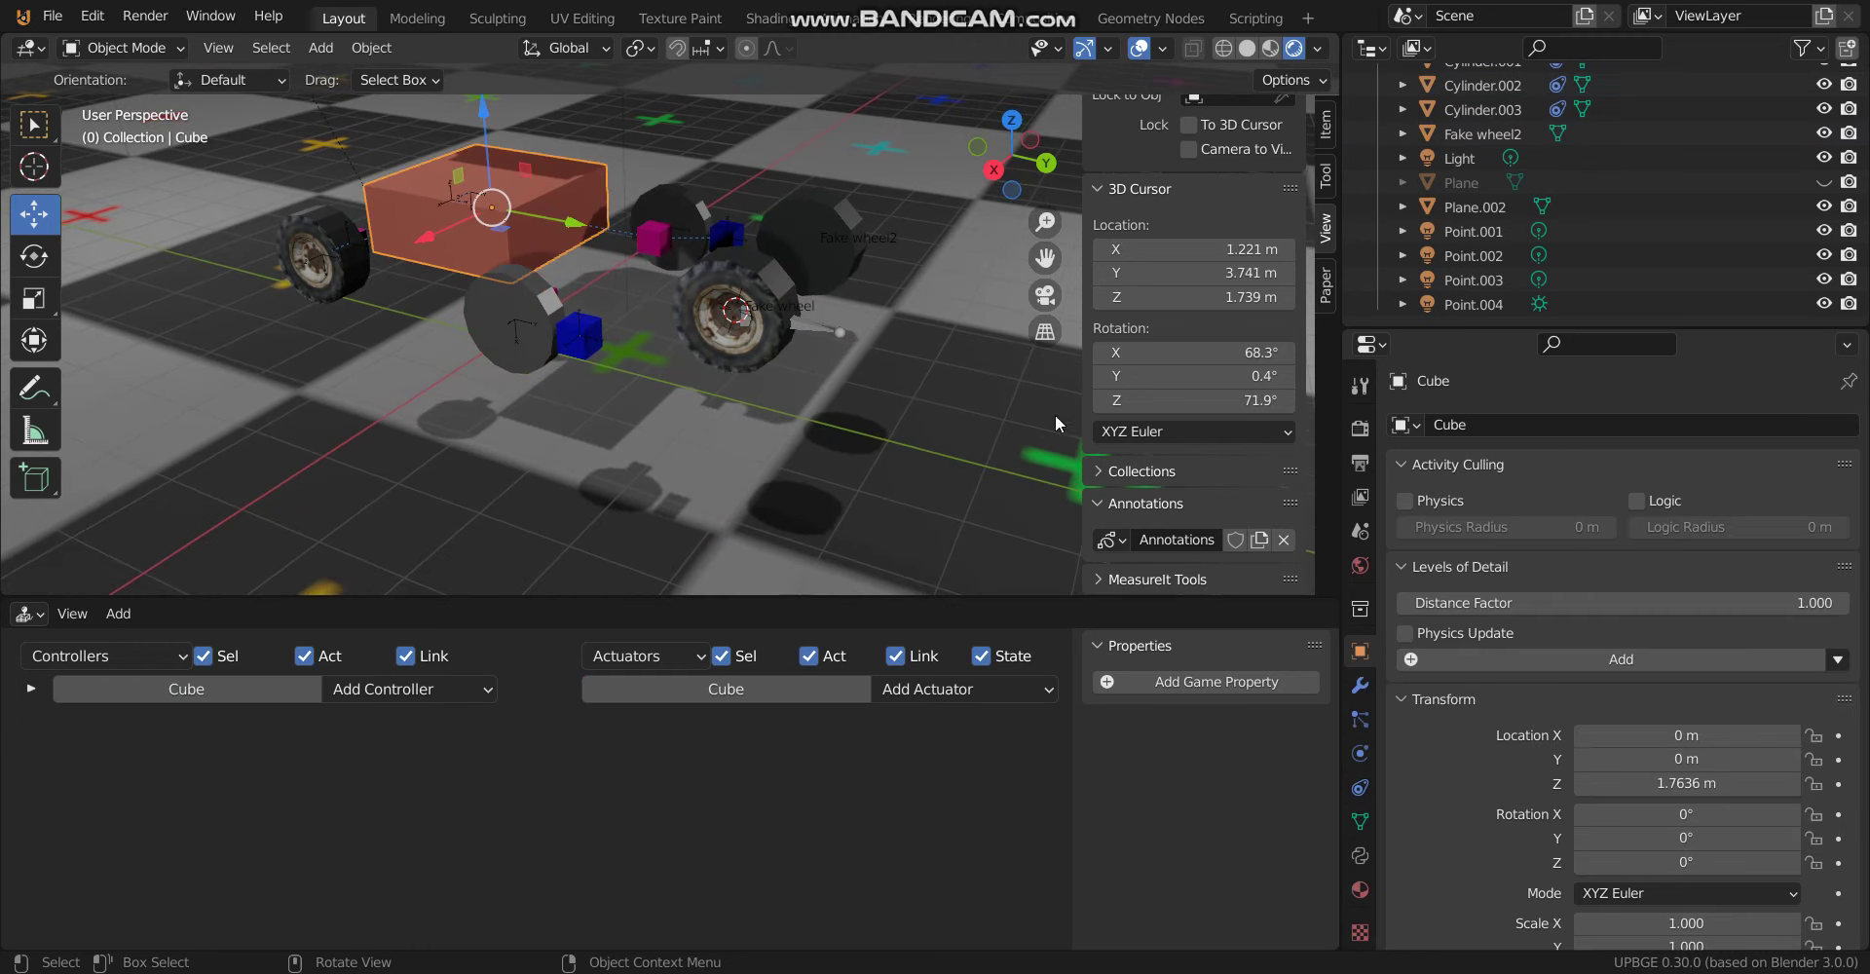
click(1360, 753)
click(1655, 612)
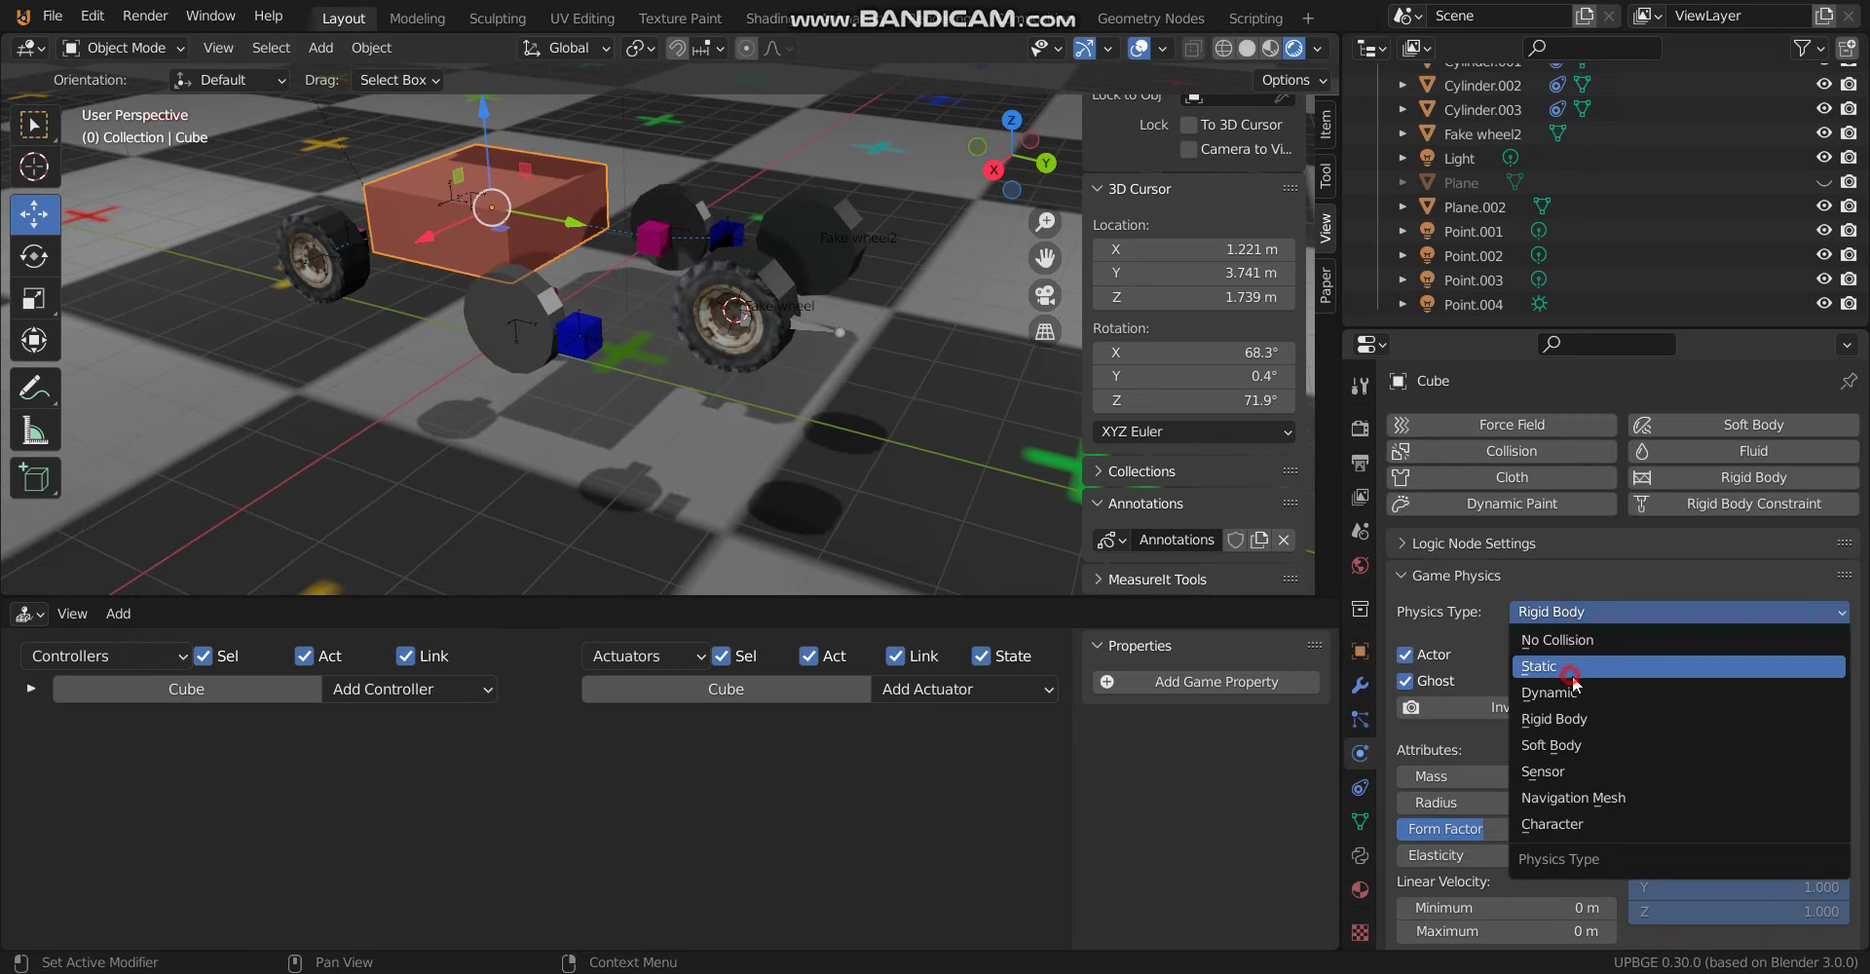
click(1538, 659)
key(p)
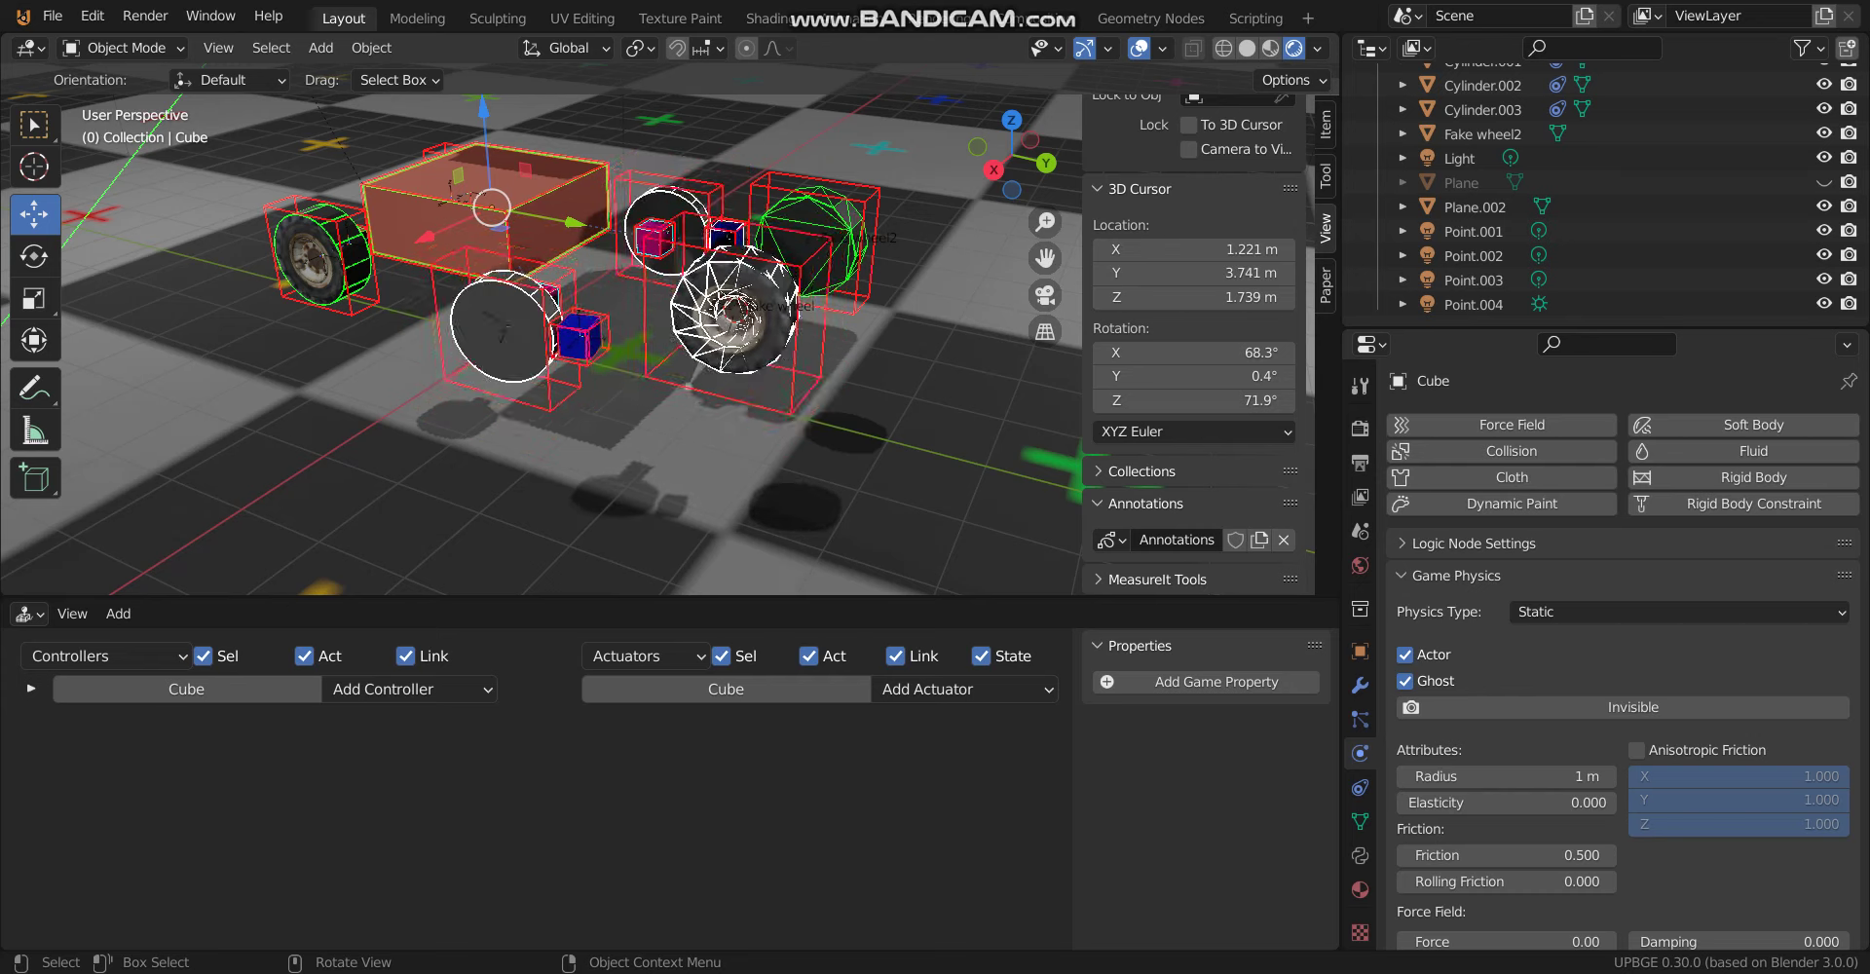
key(Escape)
Duplicate the armature and move the copy about -1.49 m along X to Fake wheel2
mouse_move(682, 341)
middle_down()
mouse_move(615, 331)
mouse_move(701, 329)
middle_up()
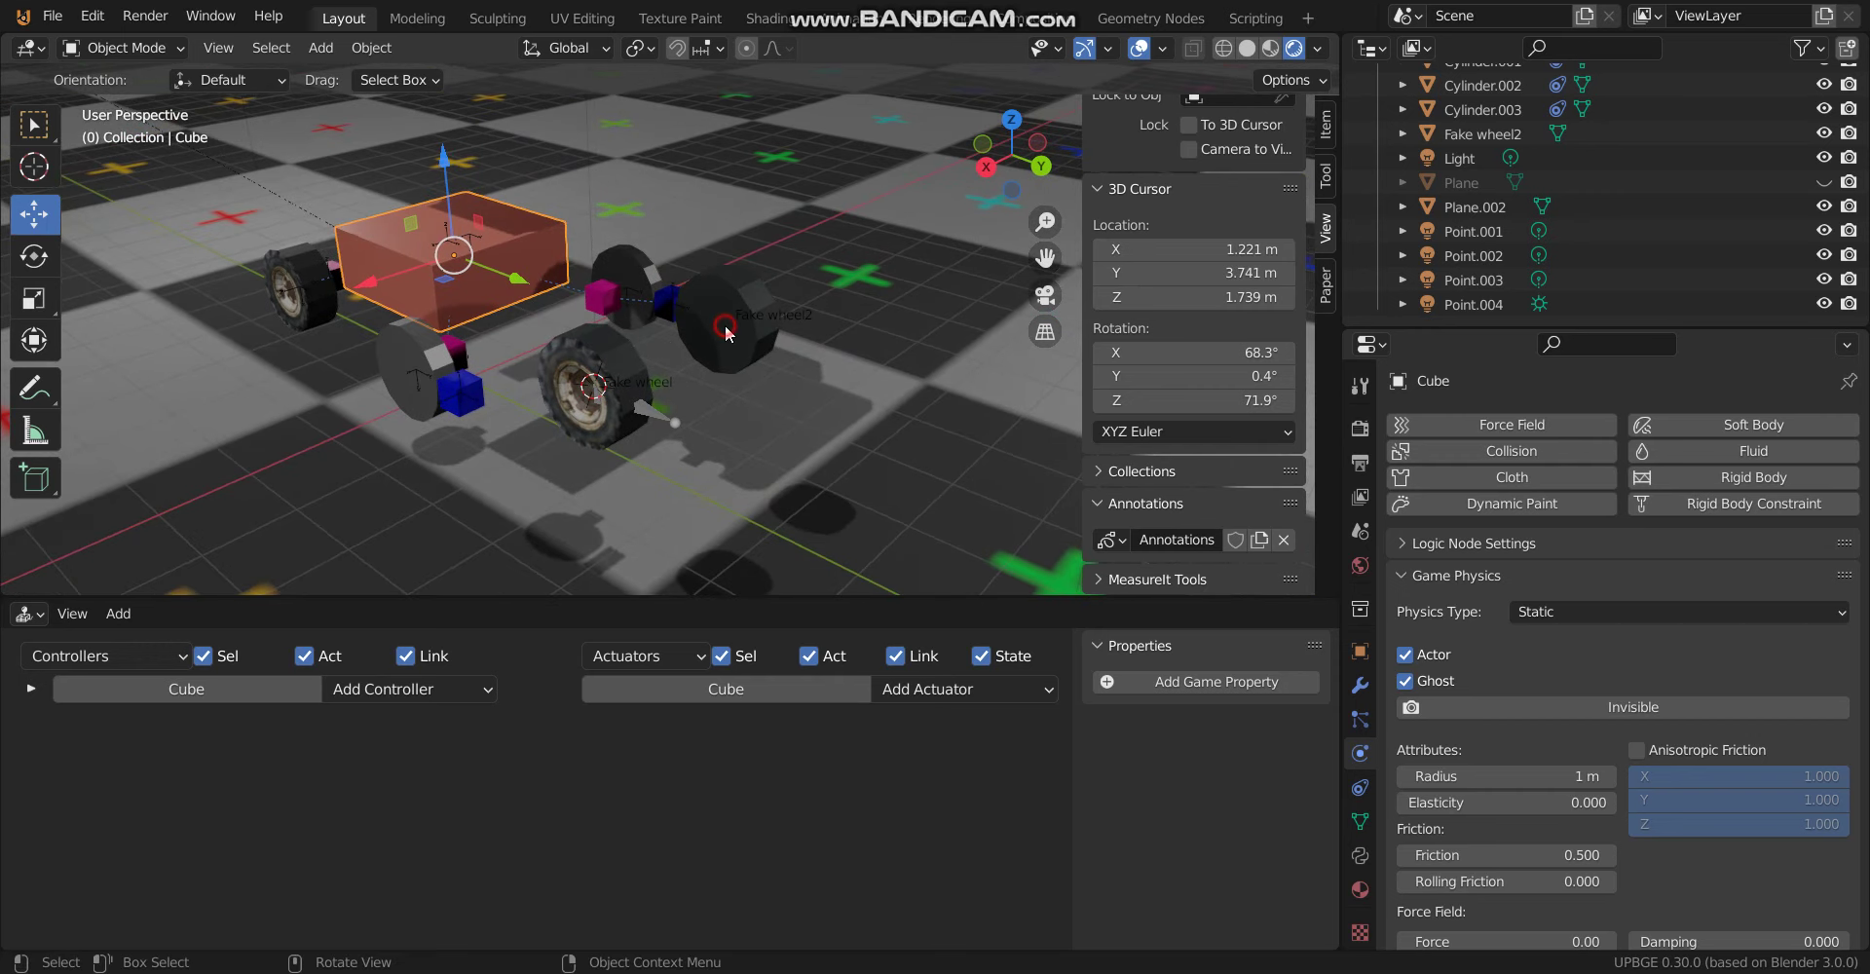
click(725, 331)
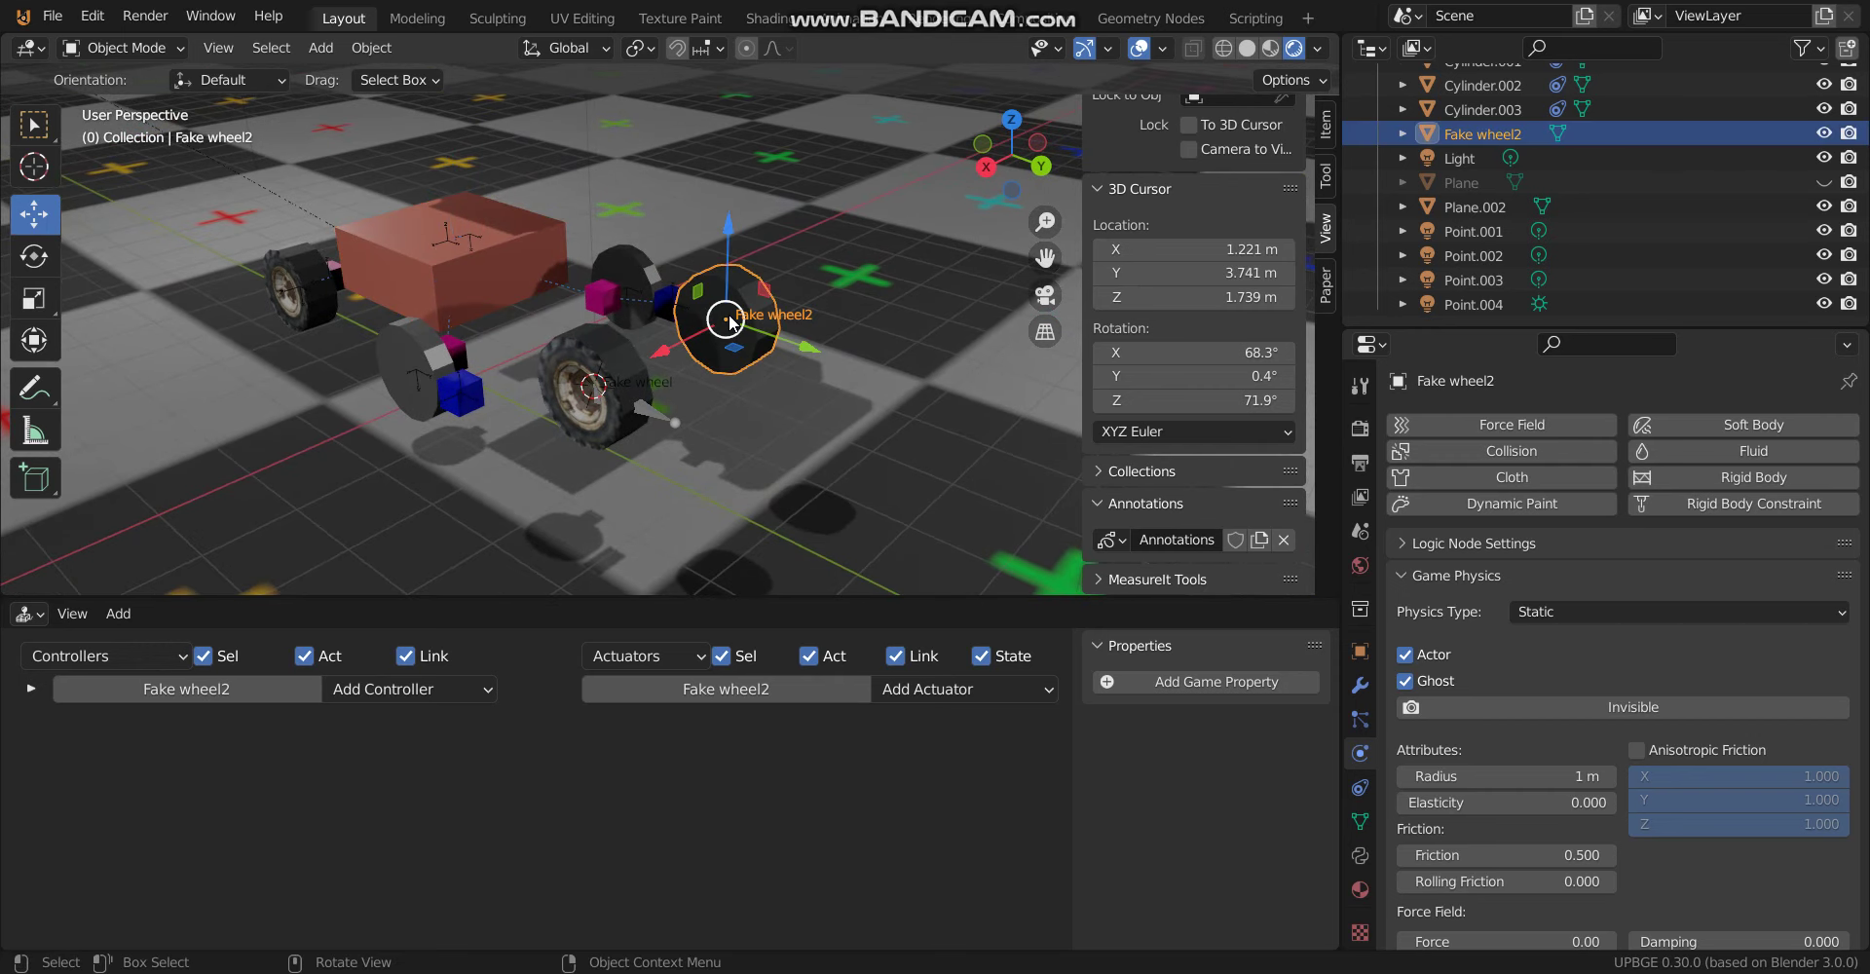
click(665, 421)
key(shift+d)
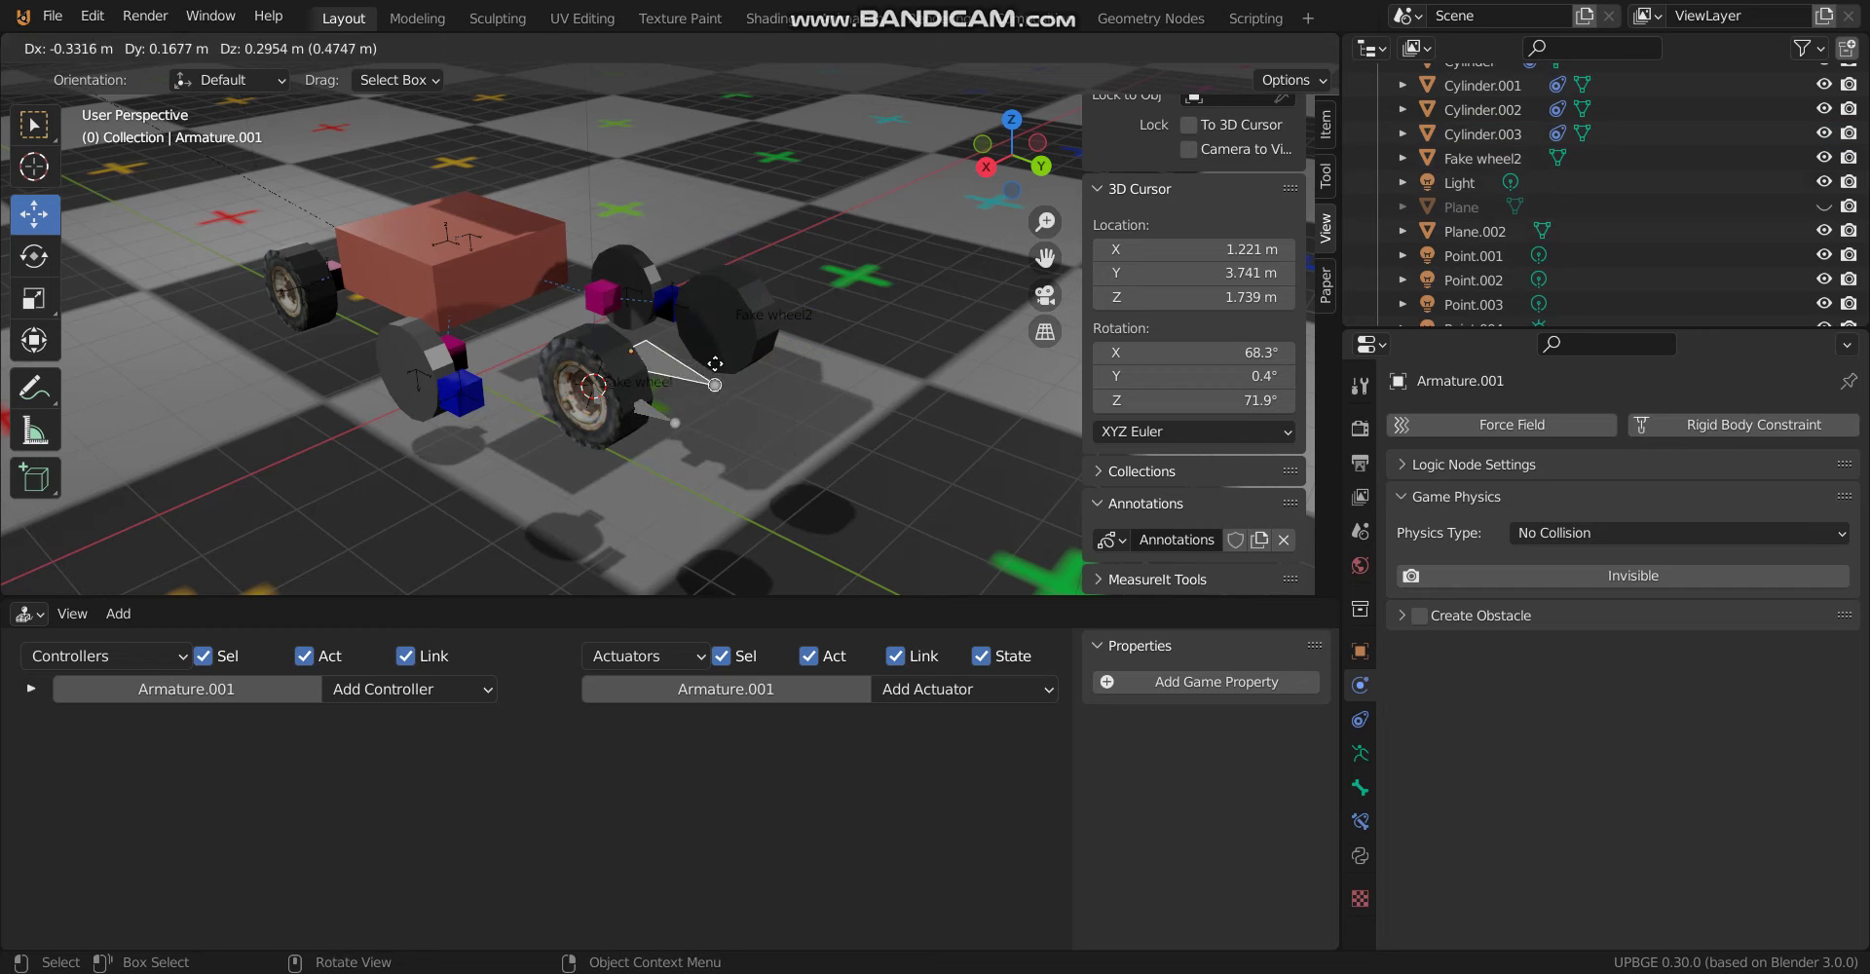
right_click(649, 366)
key(g)
key(x)
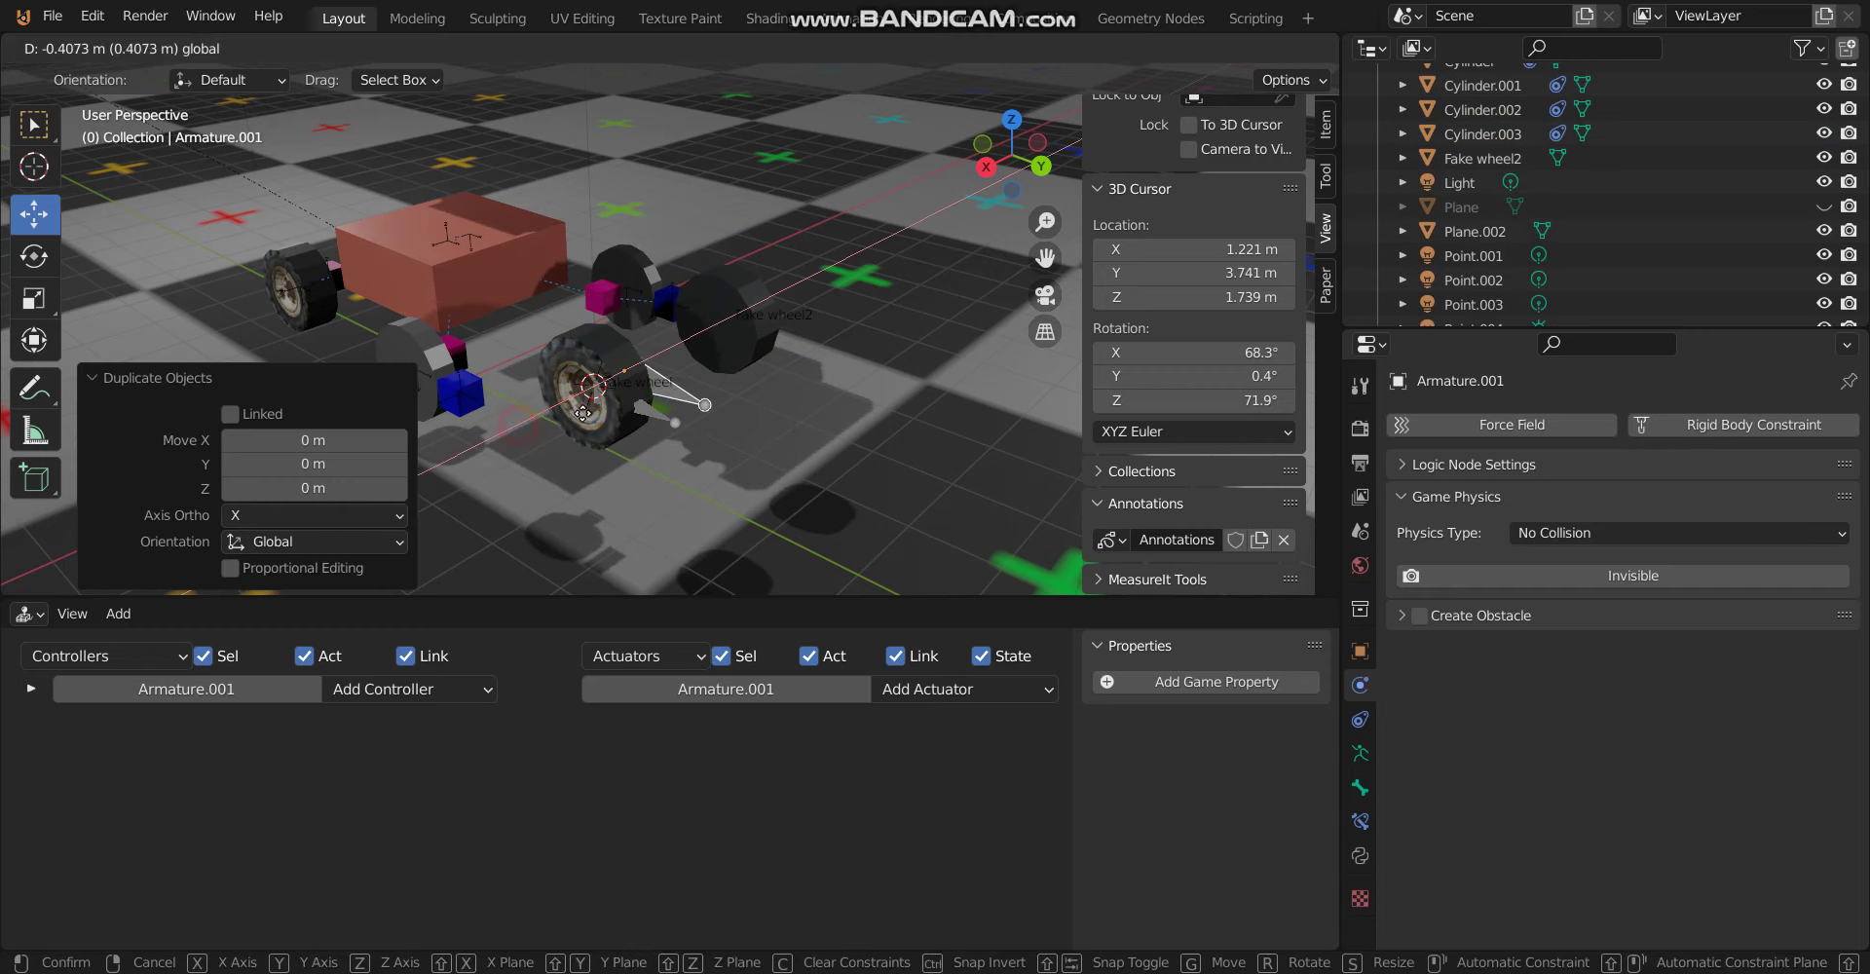
click(640, 411)
Snap the 3D cursor to Armature.001 and snap Fake wheel2 onto the cursor
key(shift+s)
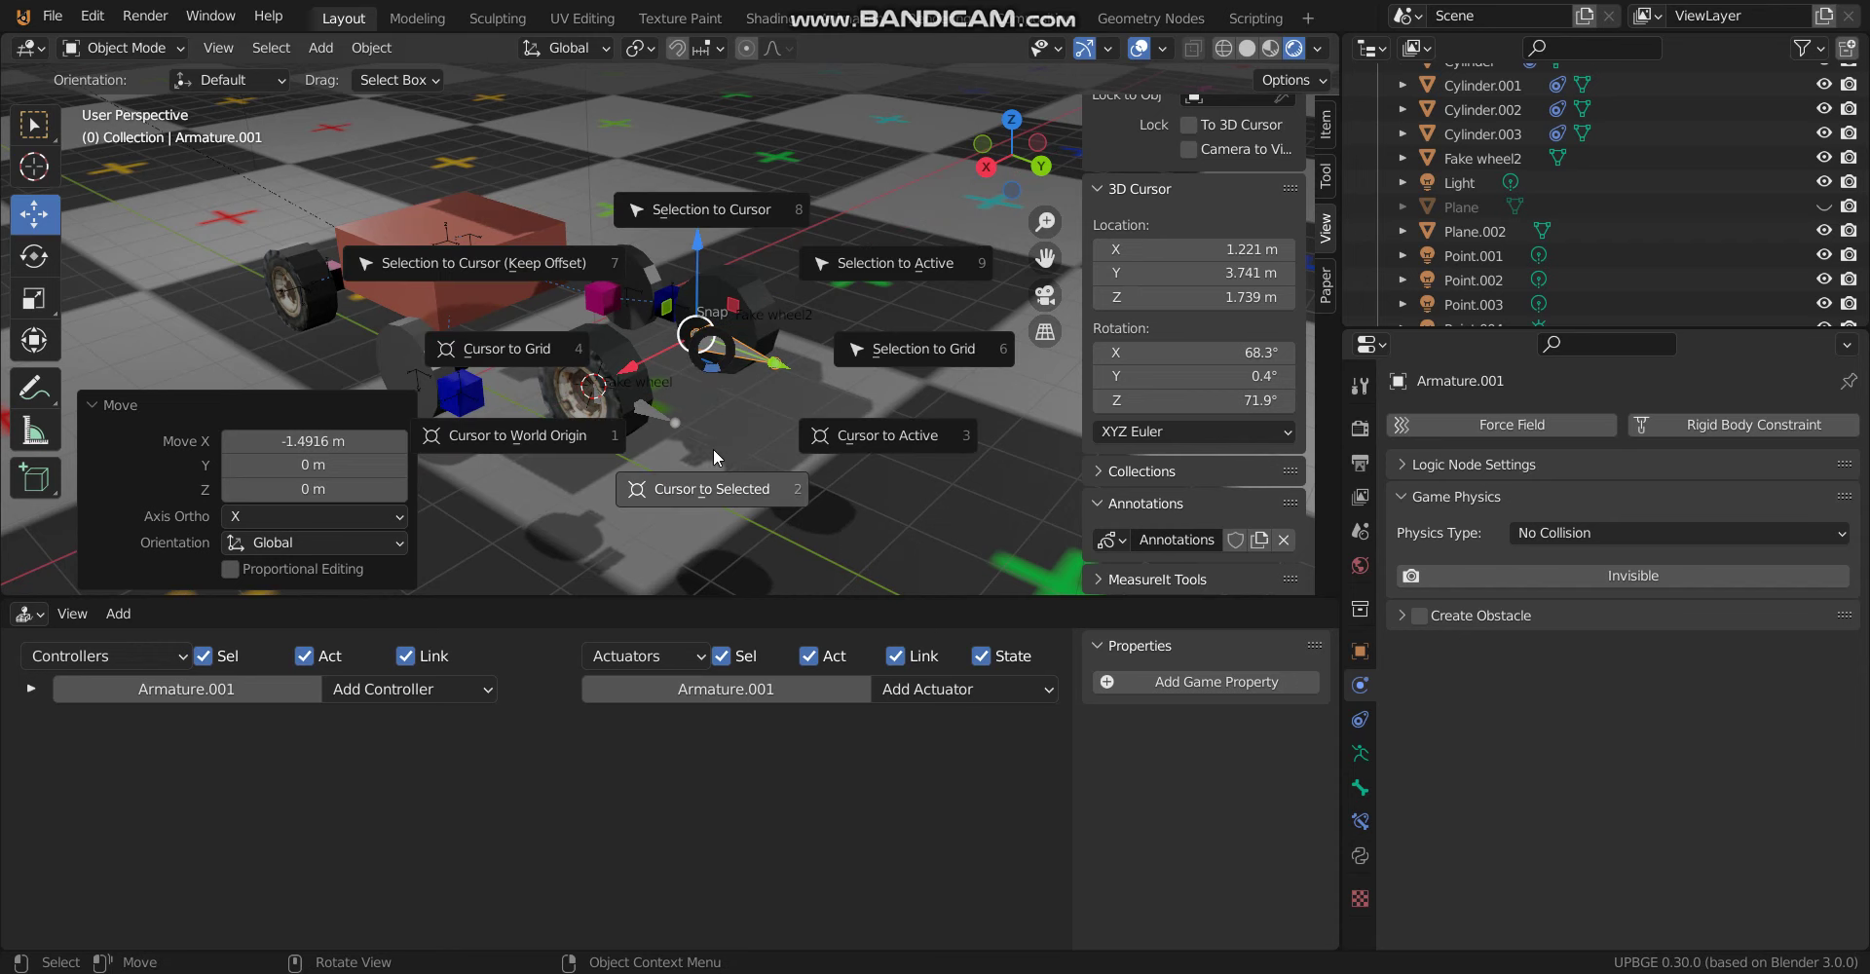
click(715, 488)
click(746, 304)
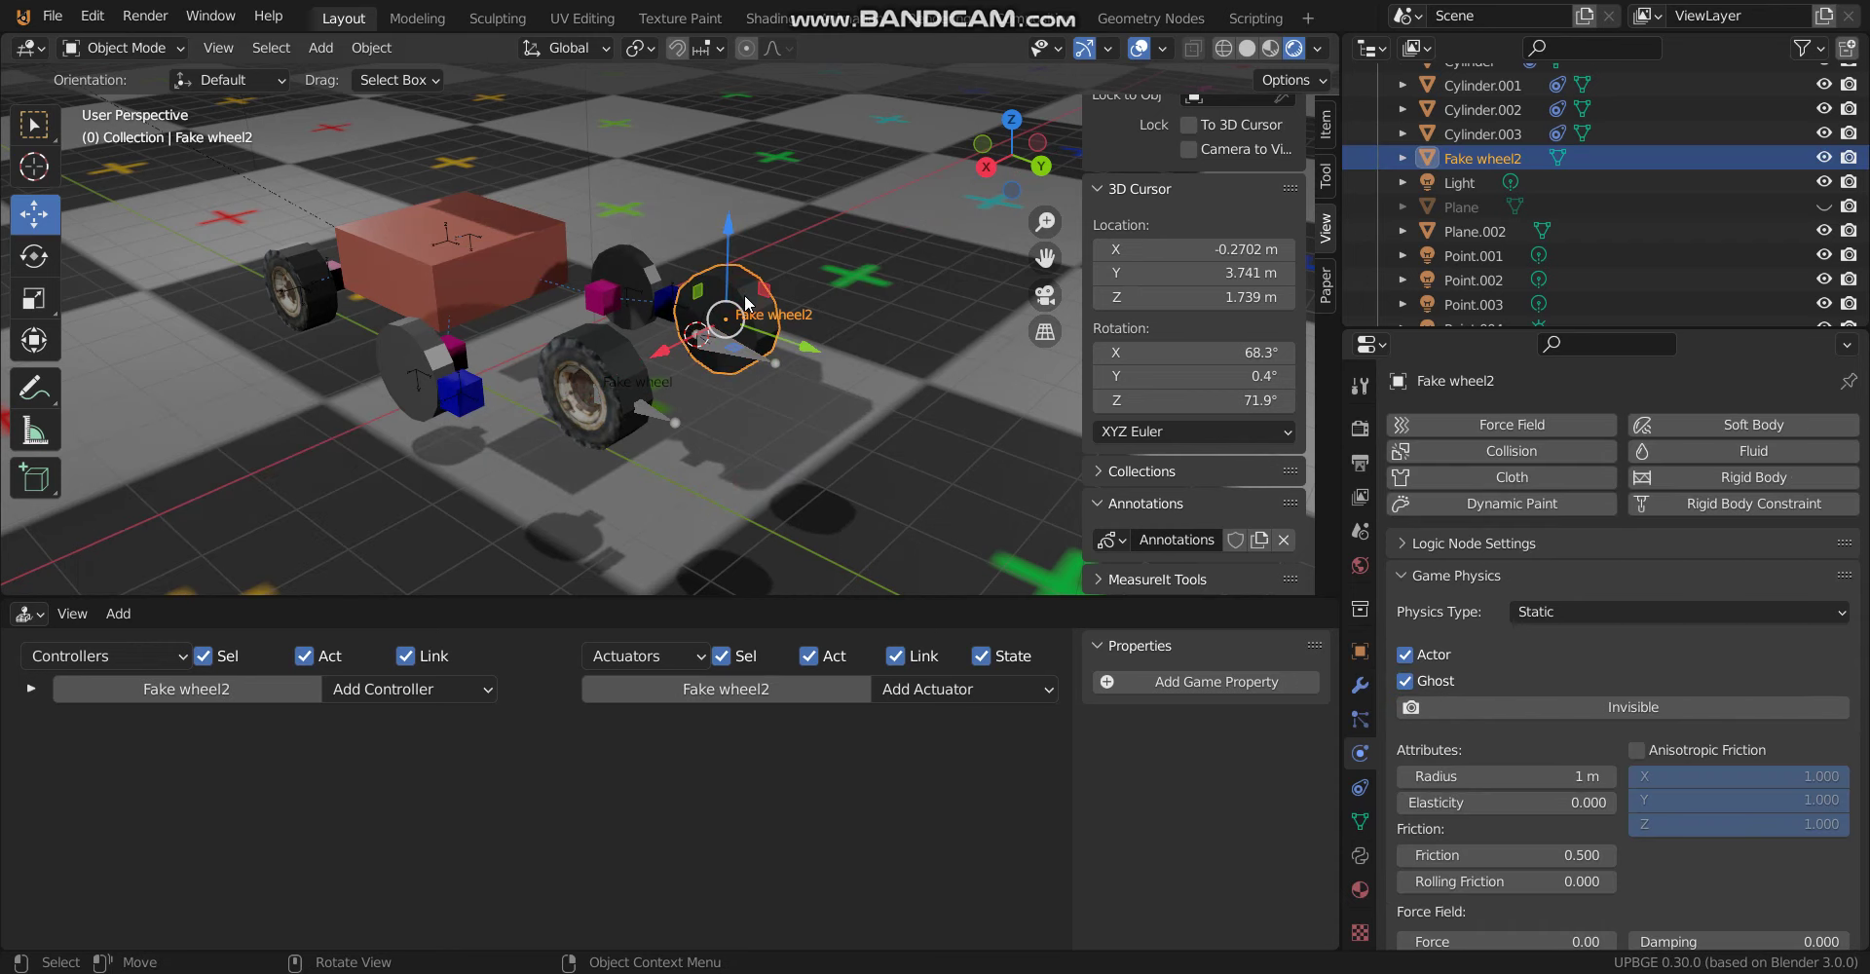
key(shift+s)
click(764, 158)
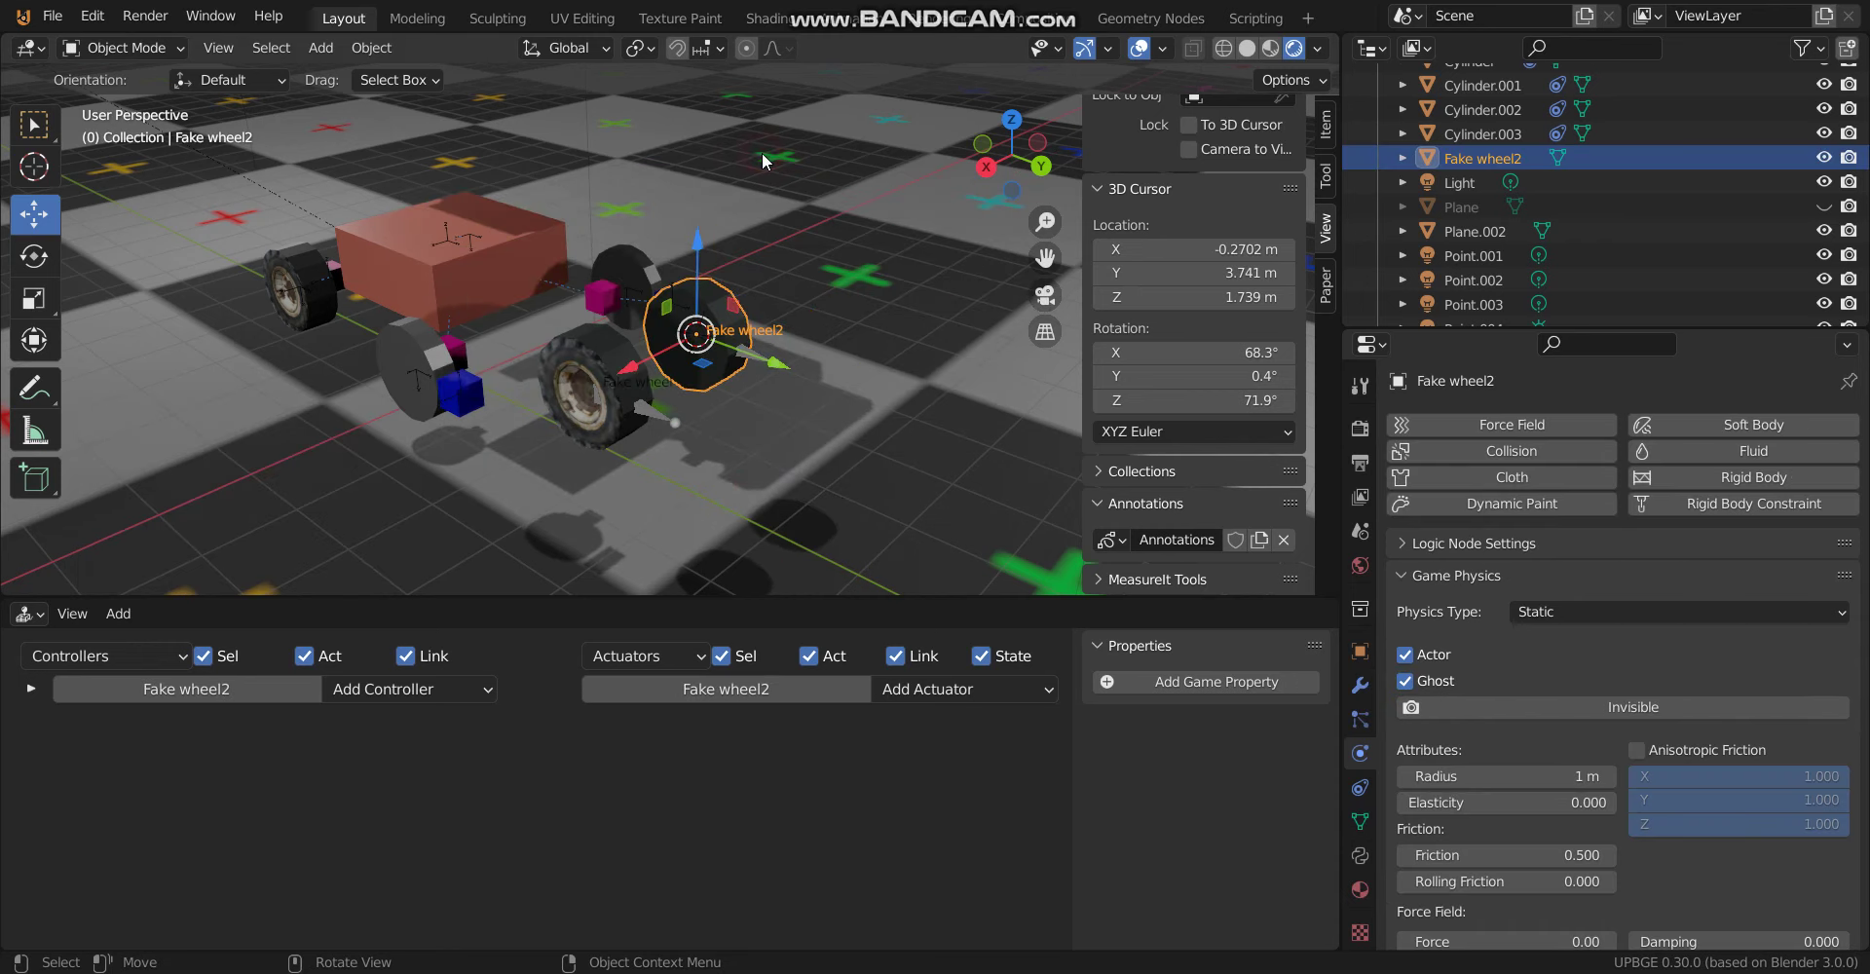
Parent Fake wheel2 to Armature.001 with the Bone option and run the game to test both fake wheels
shift+click(769, 361)
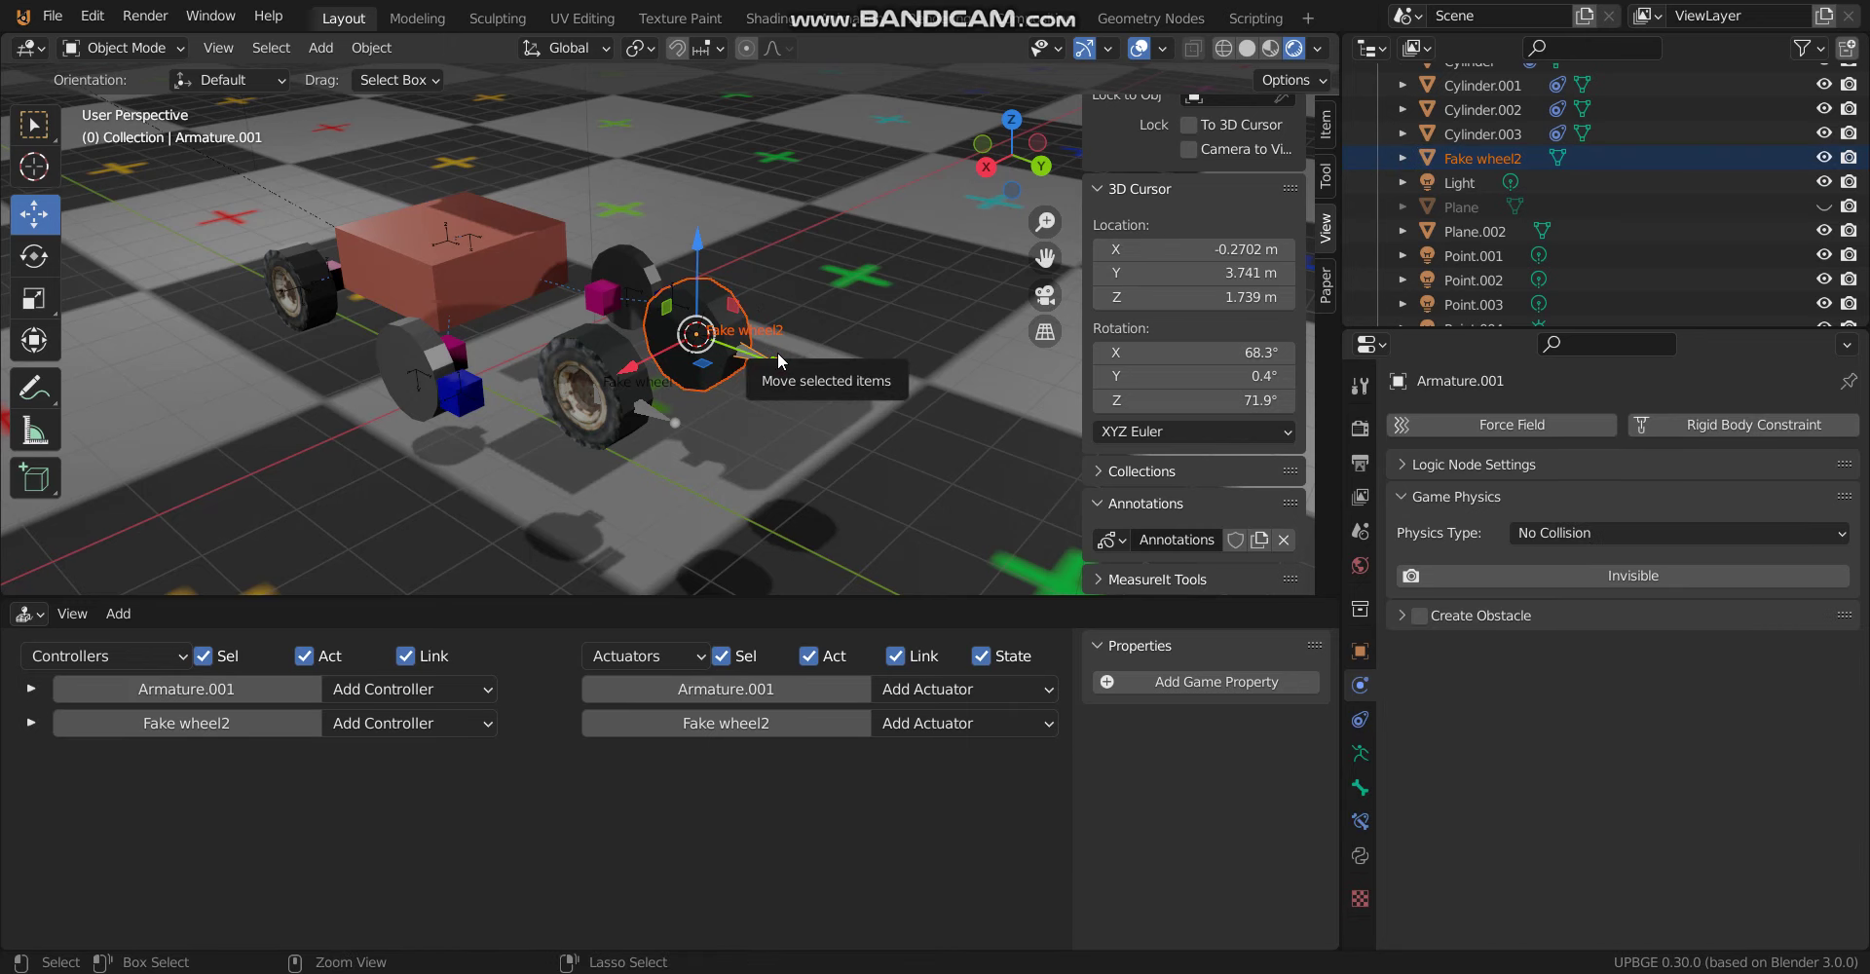
key(ctrl+p)
click(777, 352)
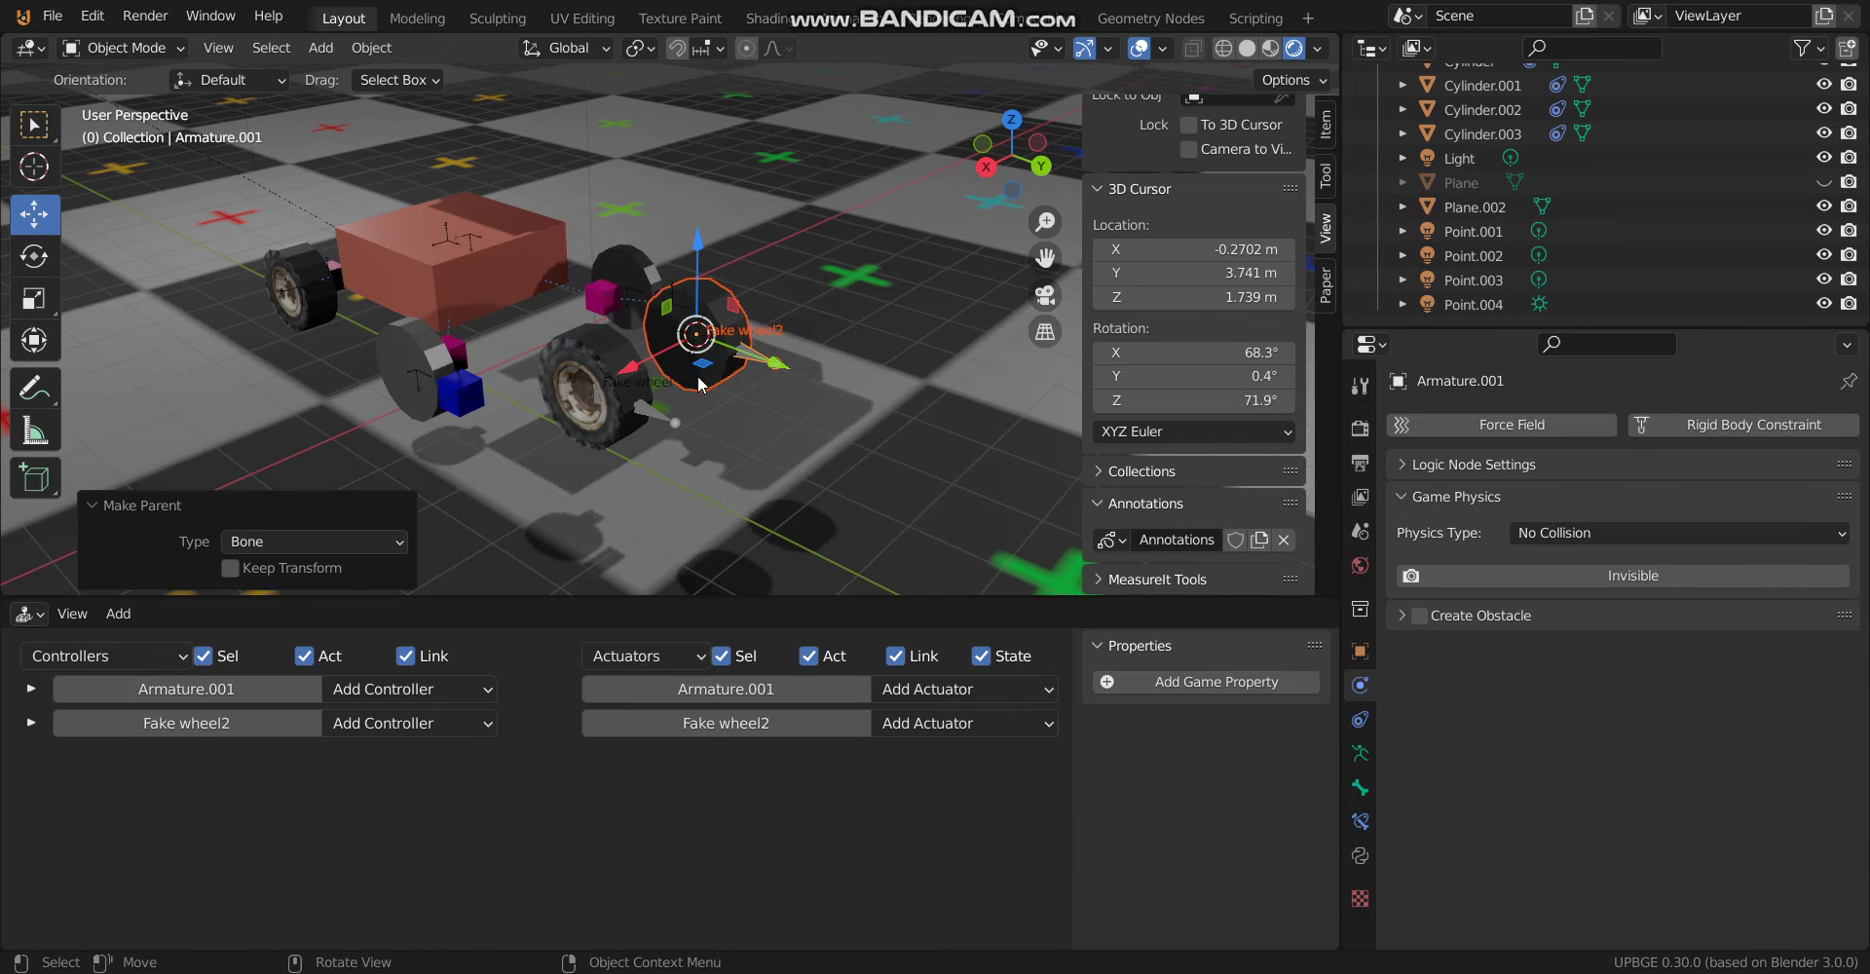
click(718, 376)
click(760, 362)
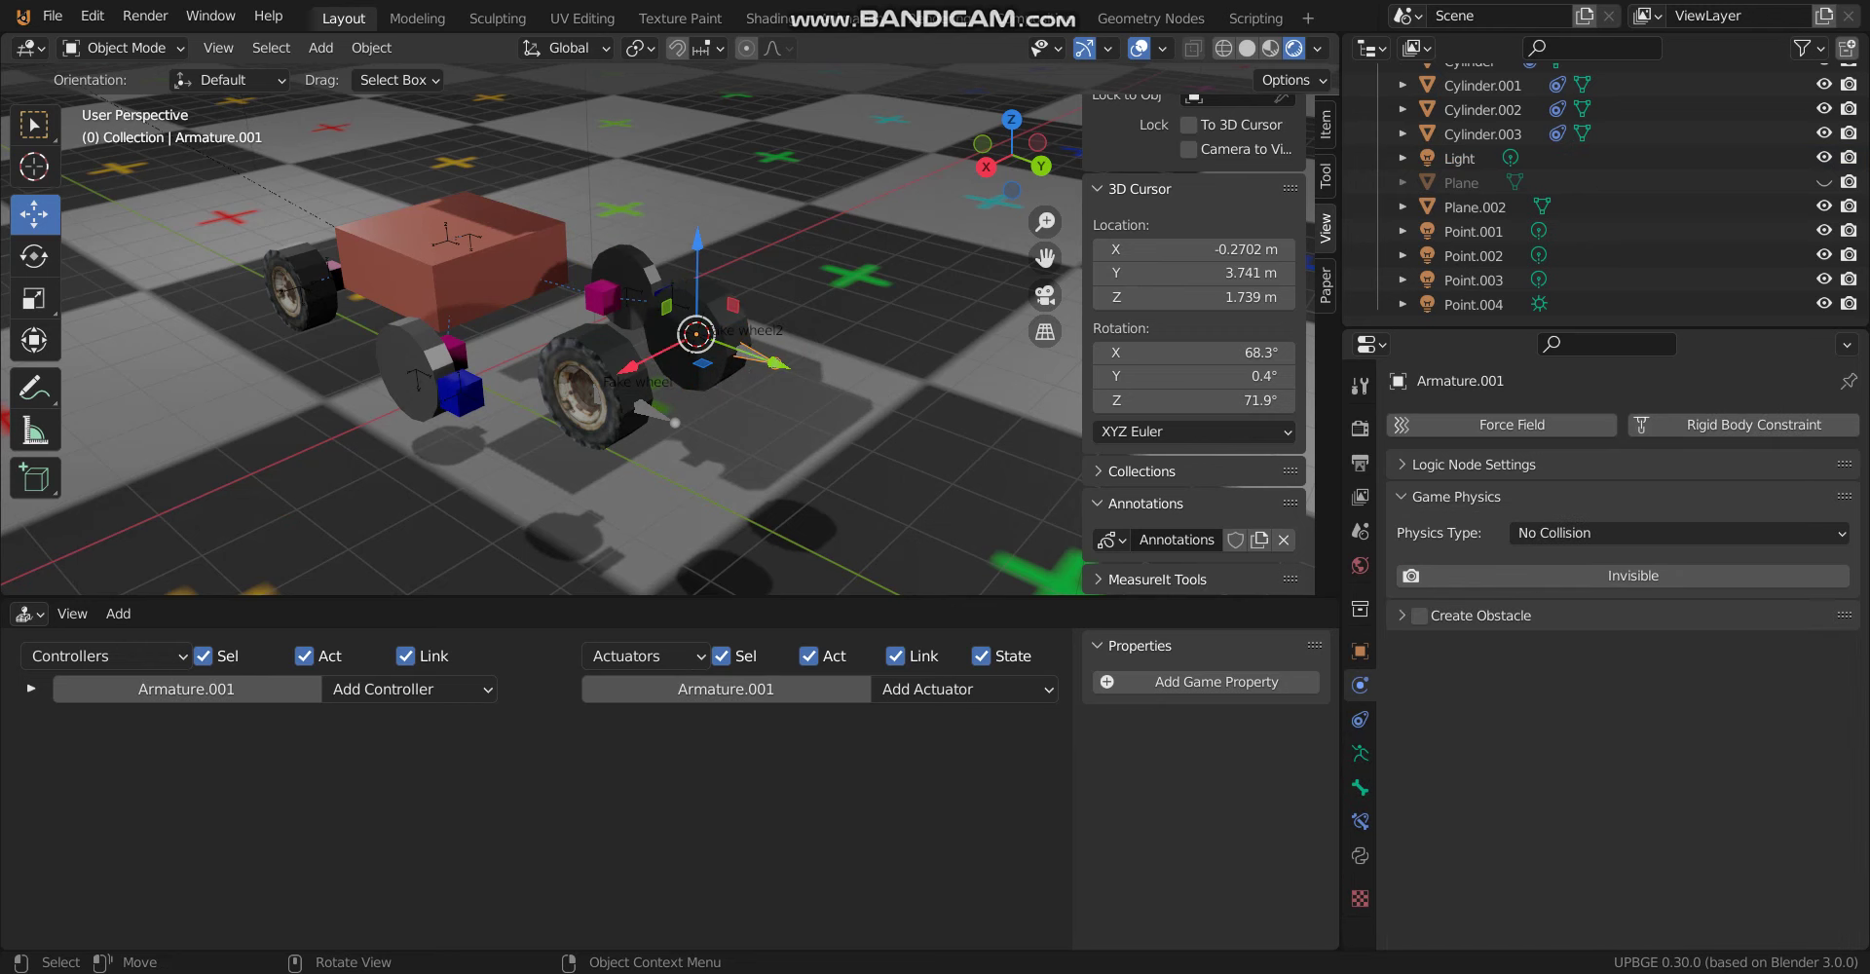
key(p)
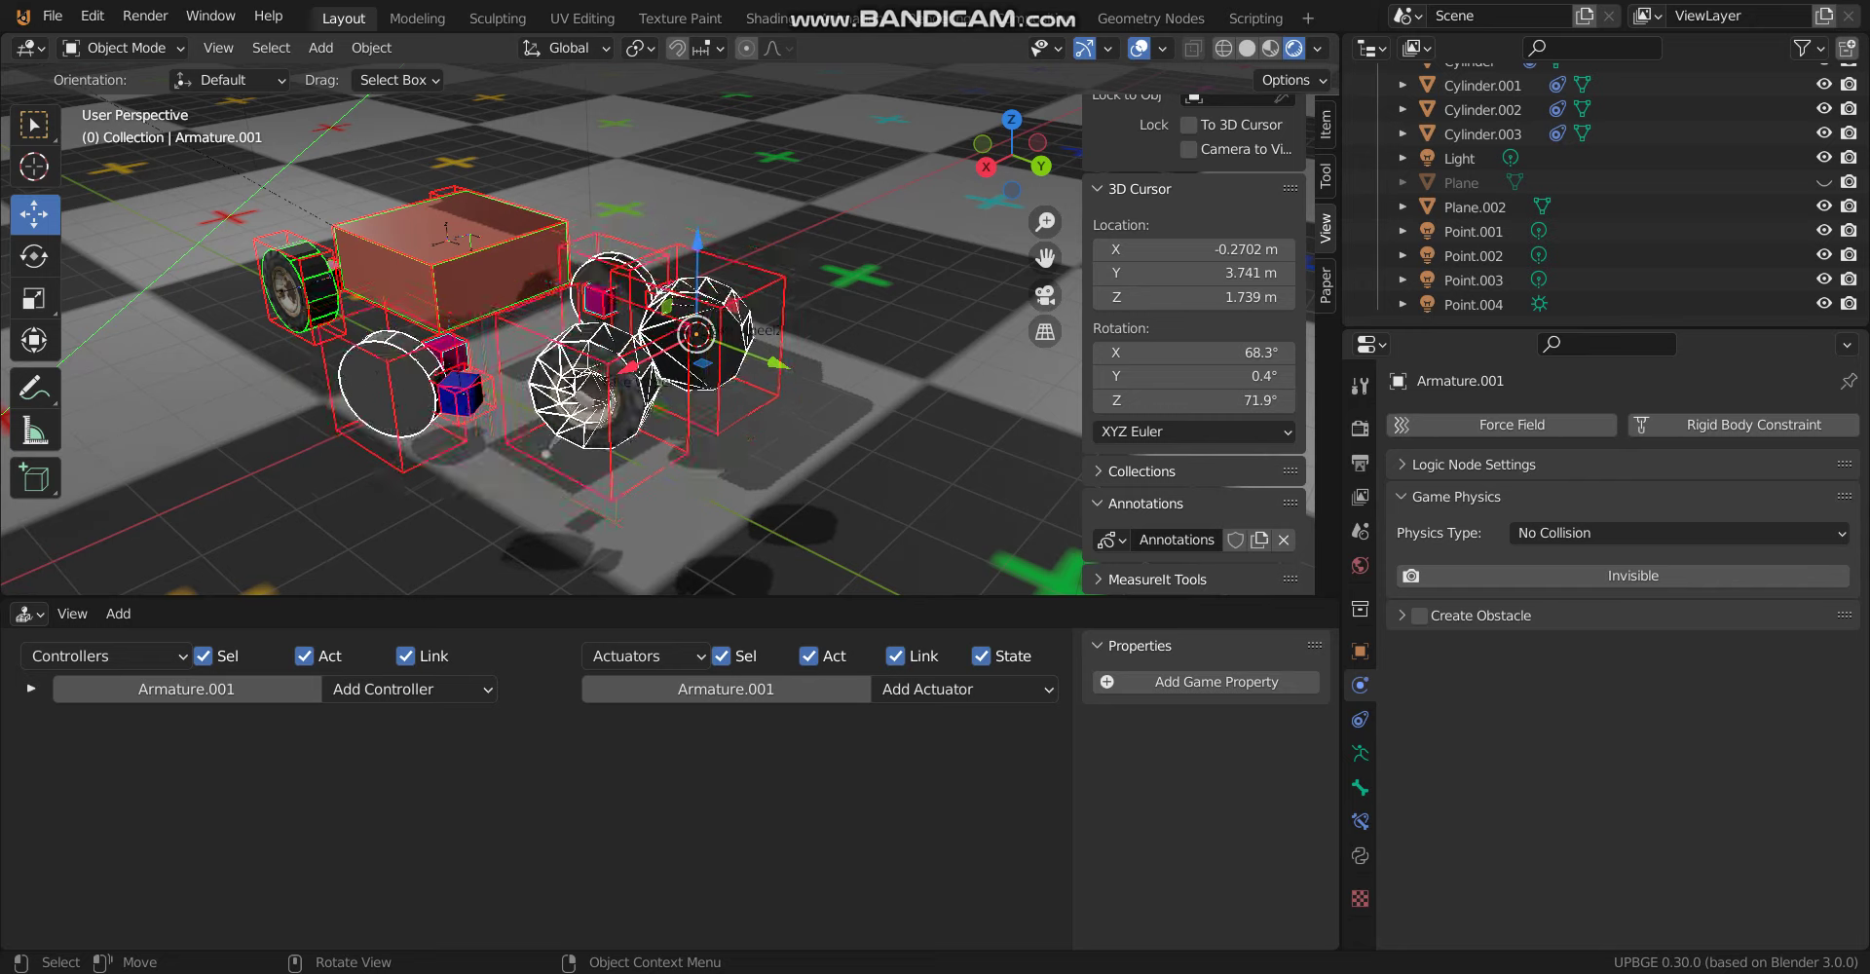
key(Escape)
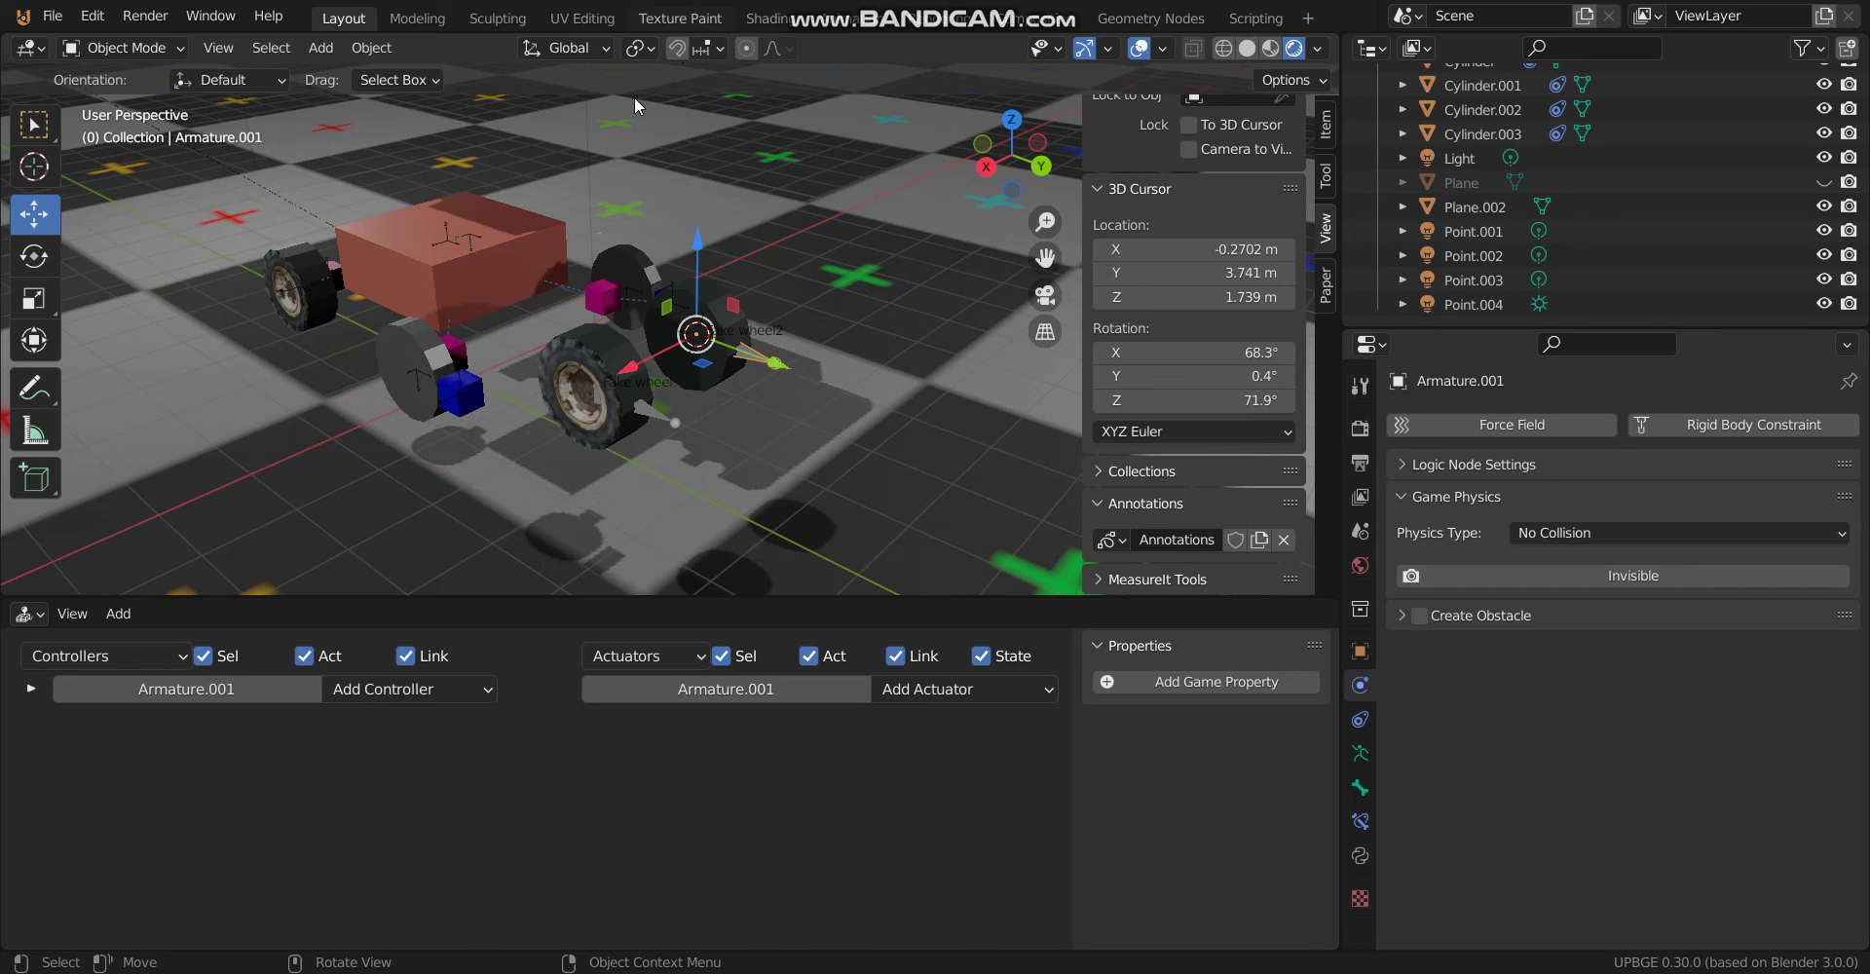
Move the front wheel Cylinder.002 and its steering cube Cube.001 together about -0.66 m along X
shift+middle_drag(571, 279, 664, 247)
mouse_move(664, 247)
middle_down()
mouse_move(654, 269)
mouse_move(565, 277)
middle_up()
scroll(555, 273, up, 2)
click(551, 269)
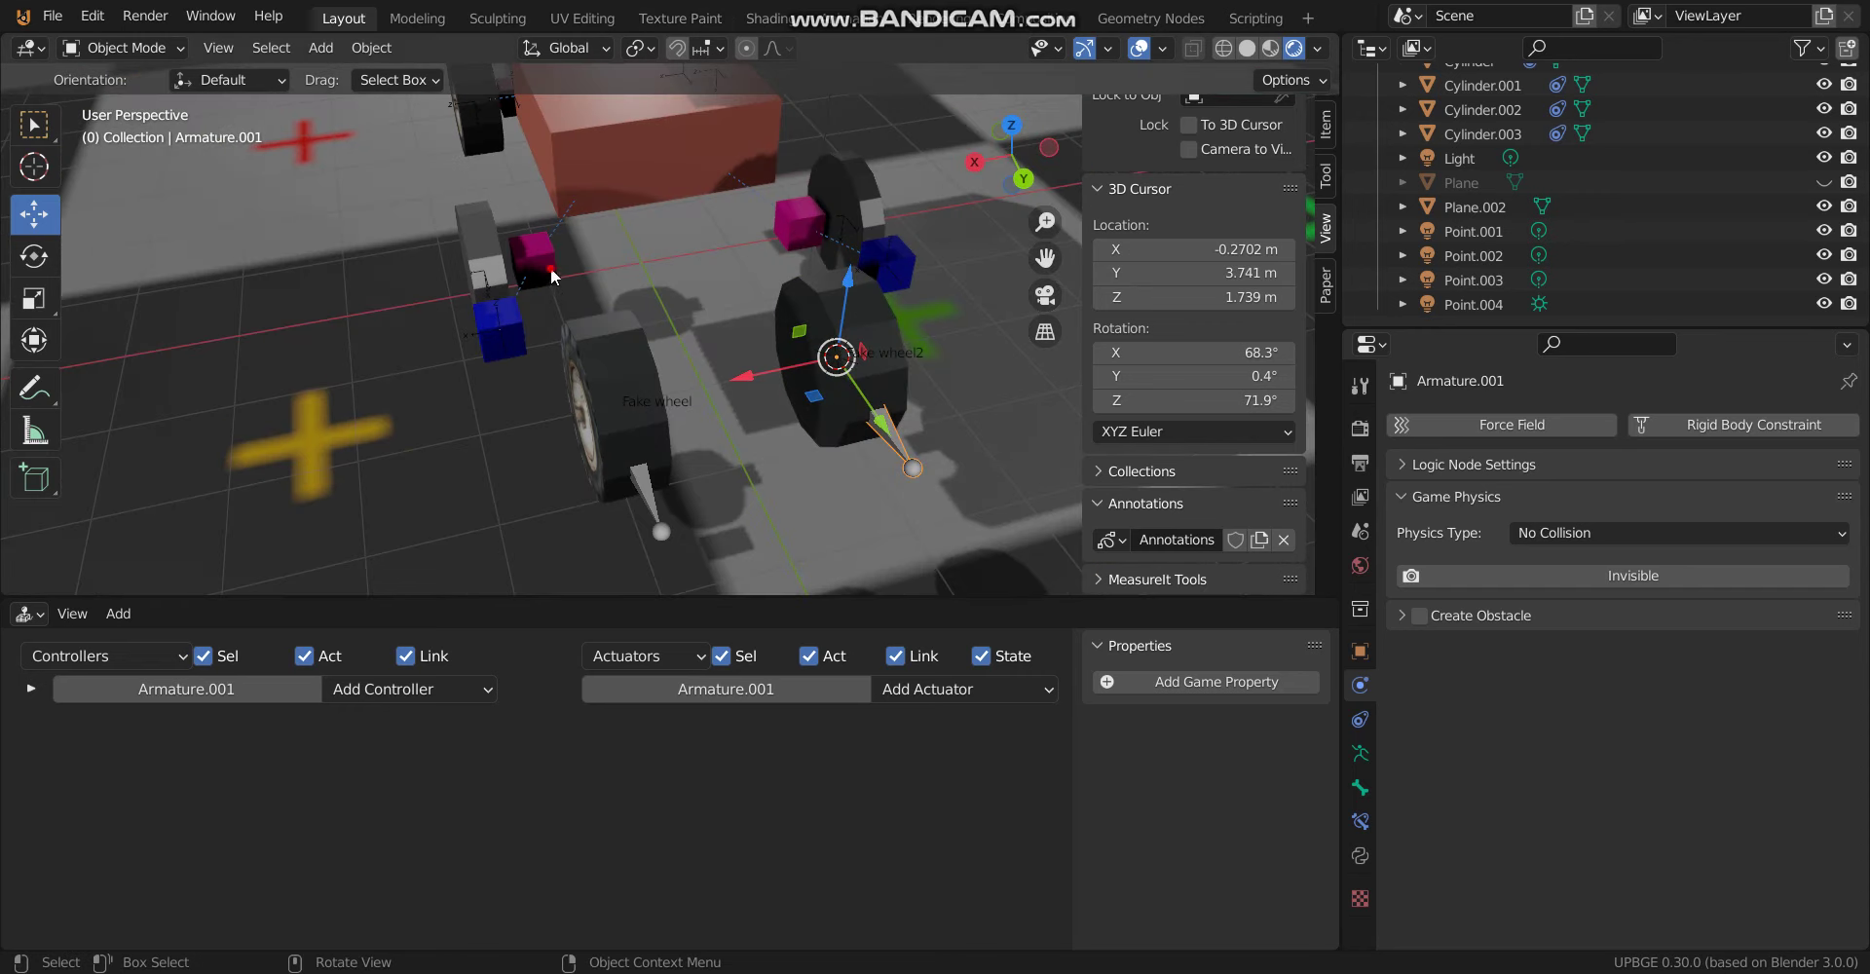
shift+click(494, 272)
shift+click(501, 338)
drag(416, 300, 519, 300)
click(513, 304)
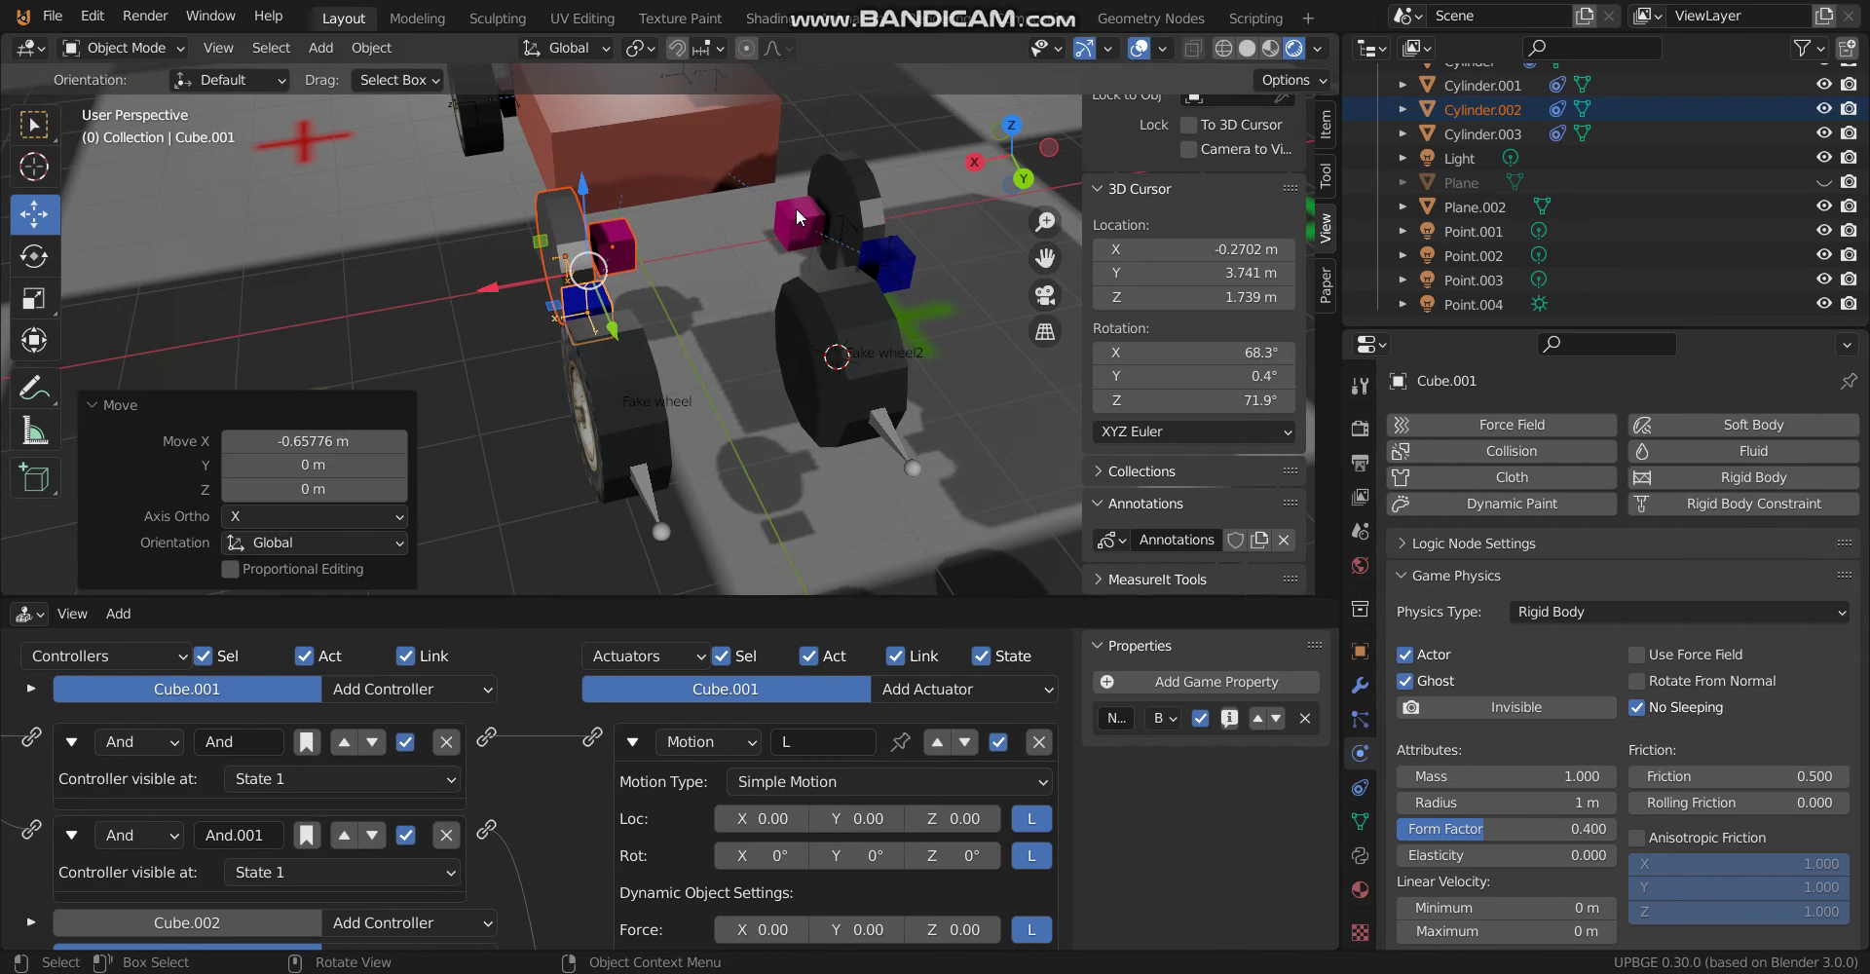
Move the other front wheel Cylinder.003 and its steering cube Cube.003 together about 0.41 m along X
click(843, 199)
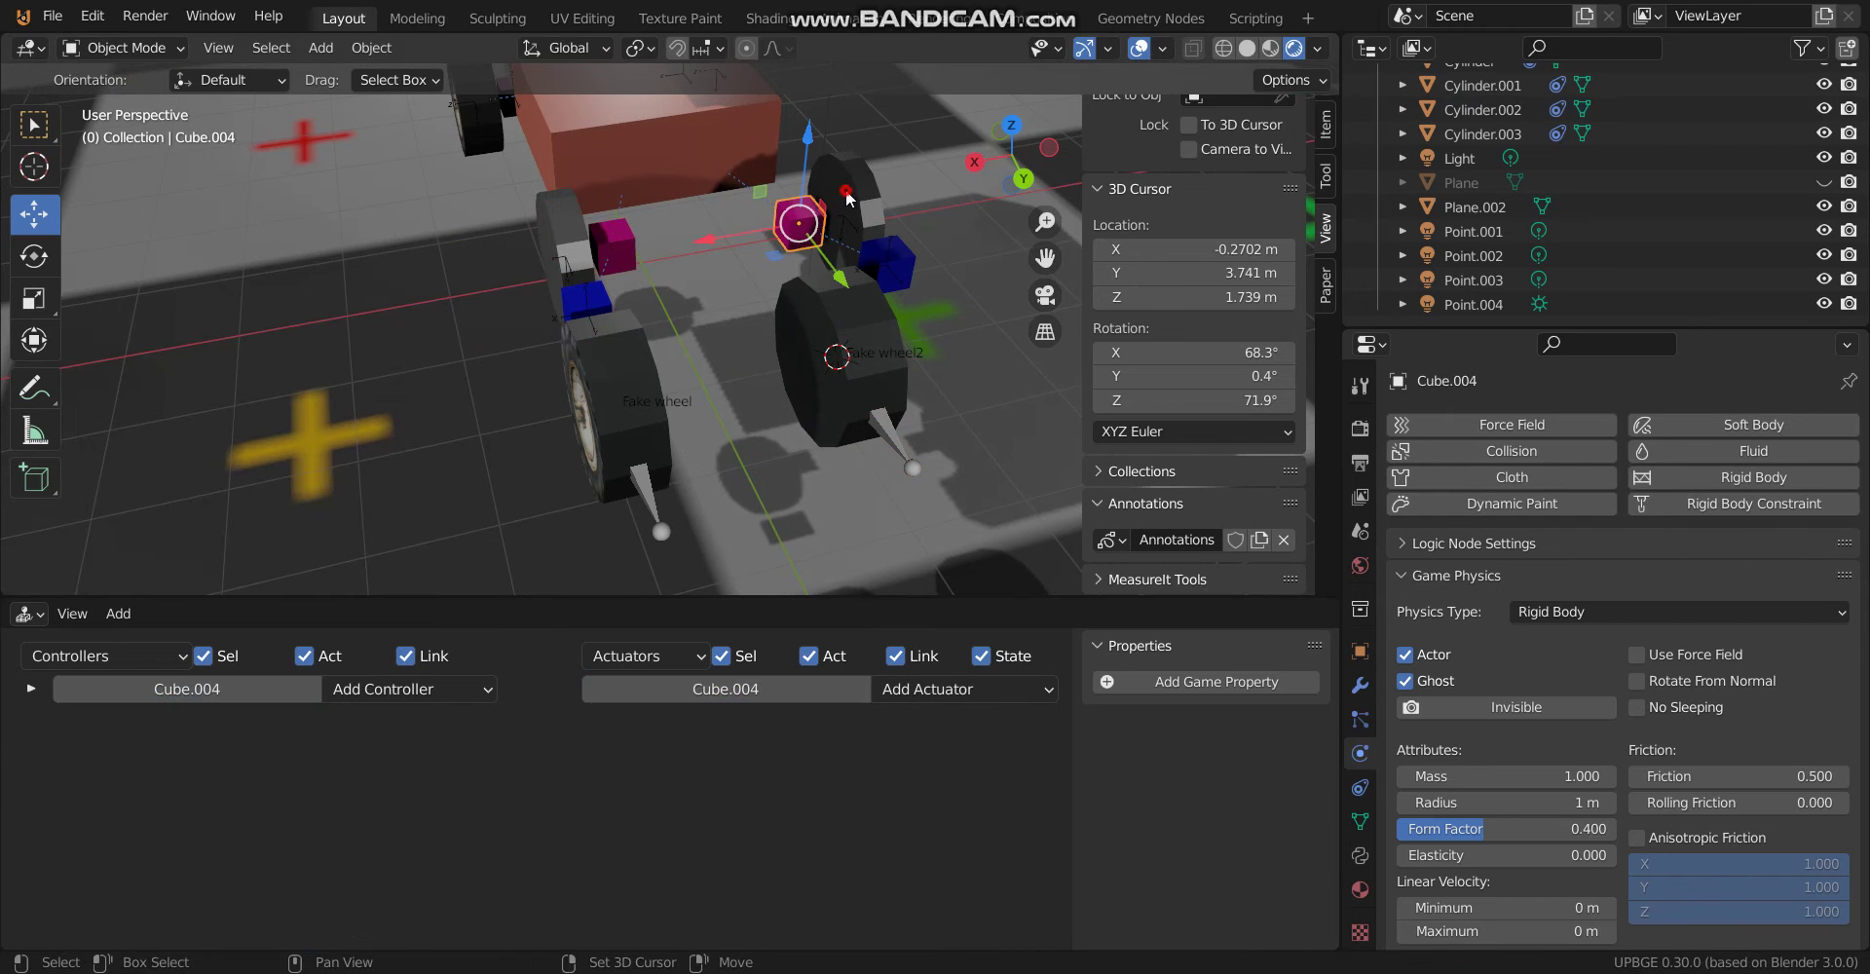
shift+click(888, 261)
key(g)
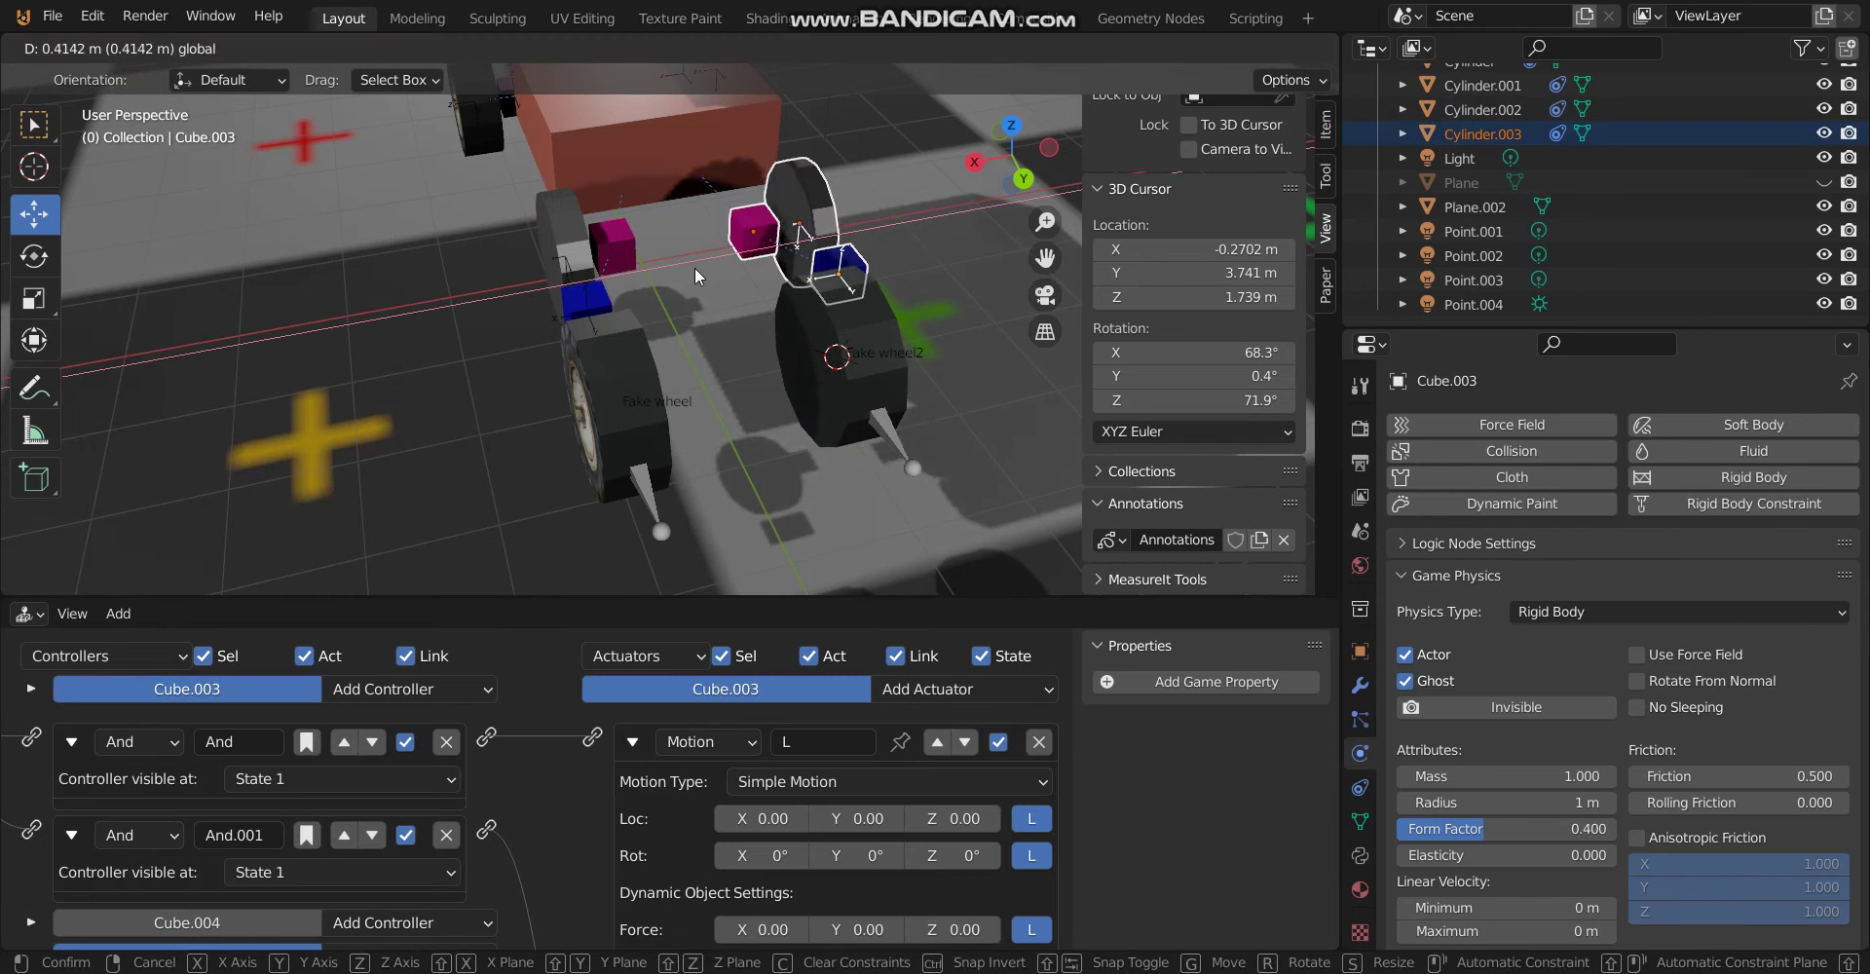
click(697, 269)
Move Armature with its fake wheel along Y and Z so the wheel lines up with the real front wheel Cylinder.002
click(651, 477)
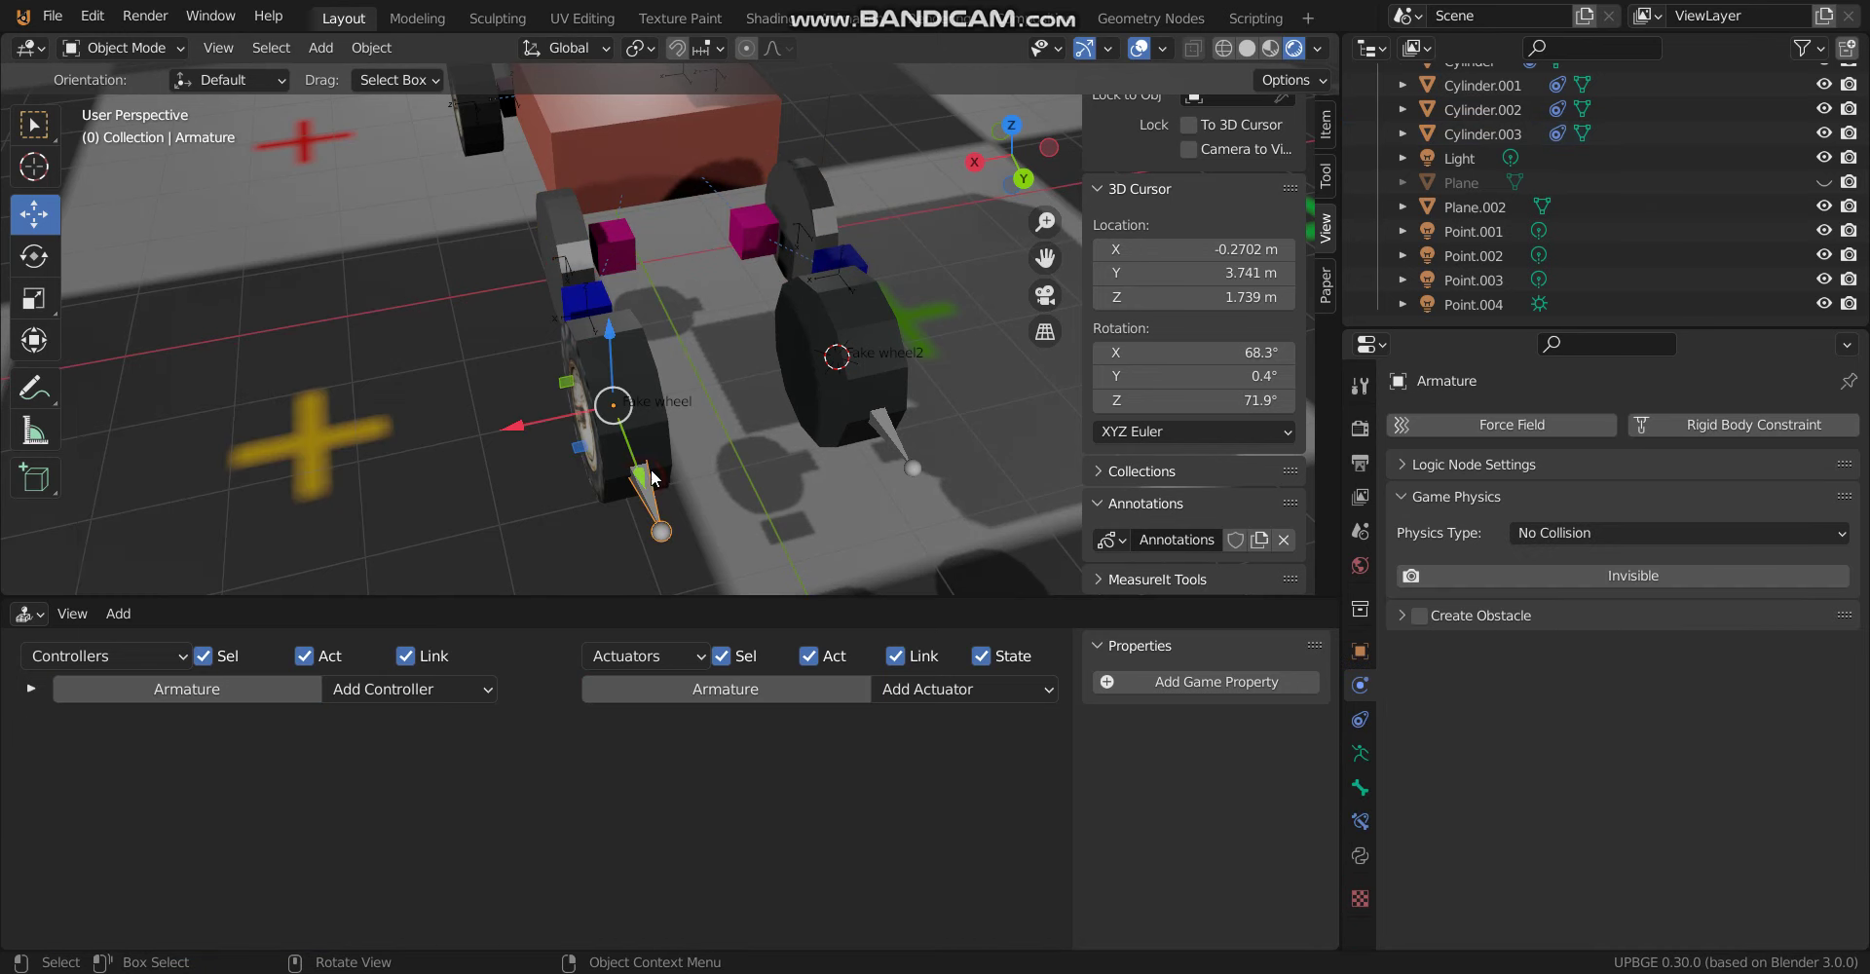
middle_drag(651, 478, 909, 414)
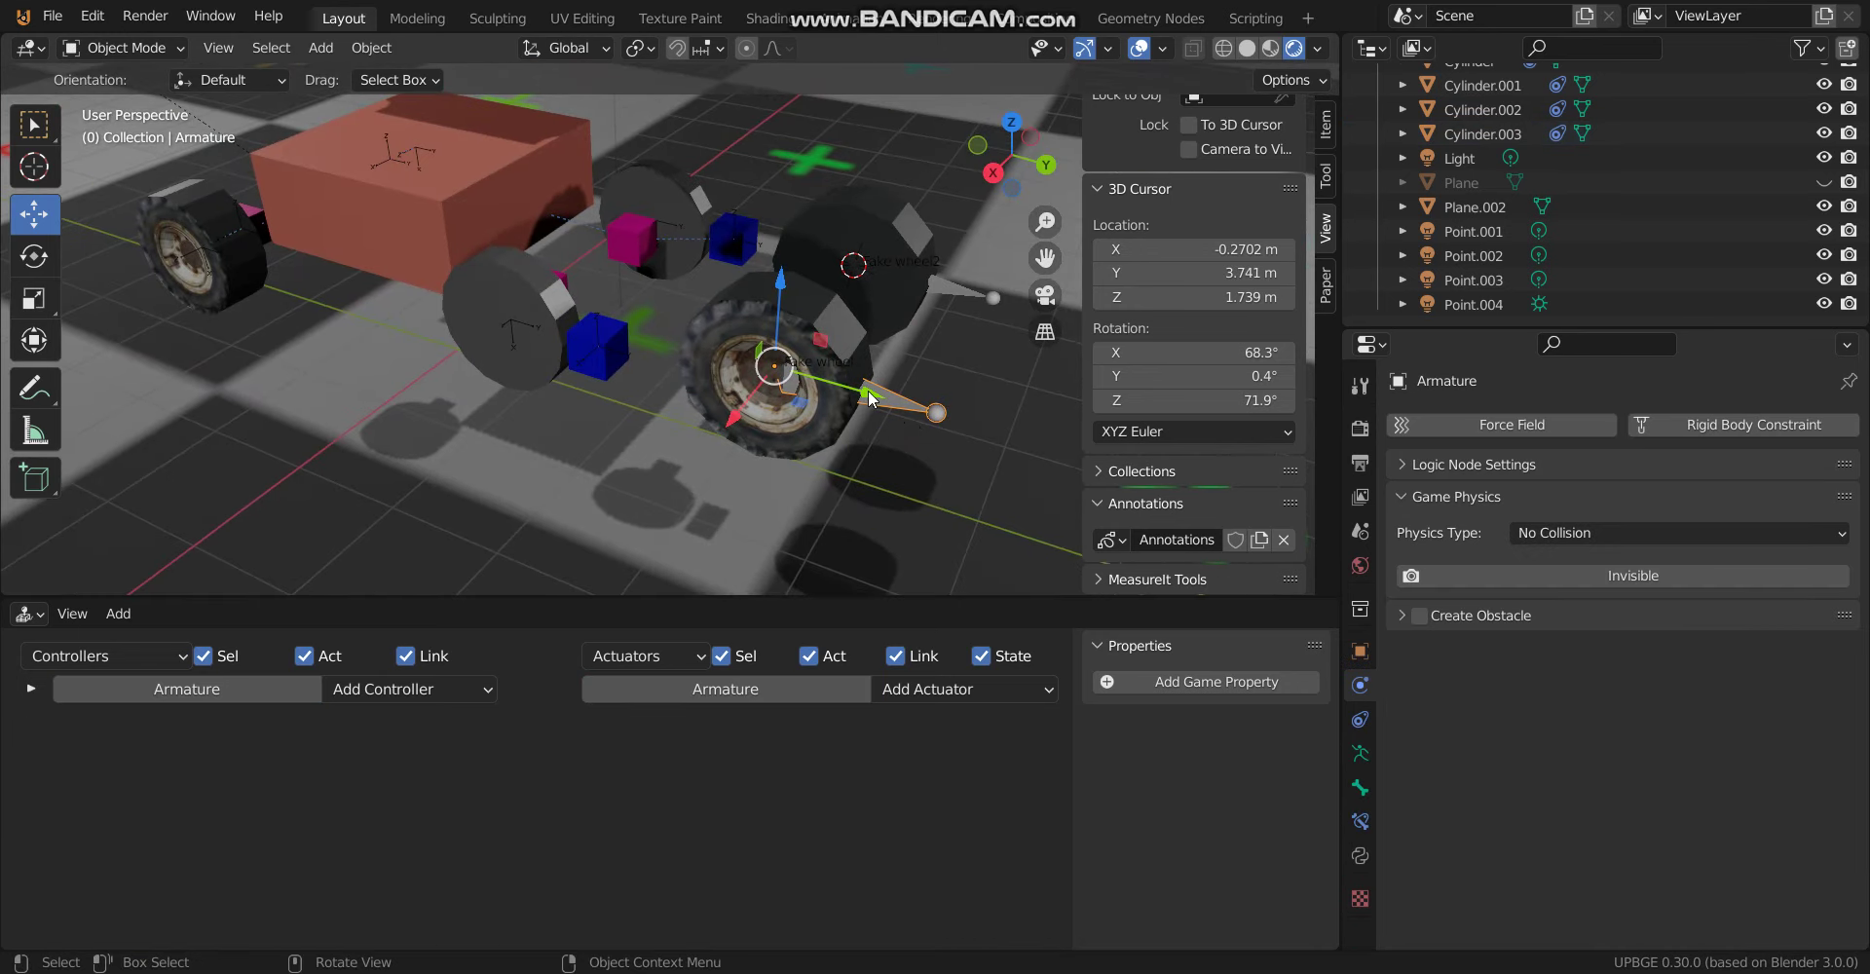
right_click(870, 398)
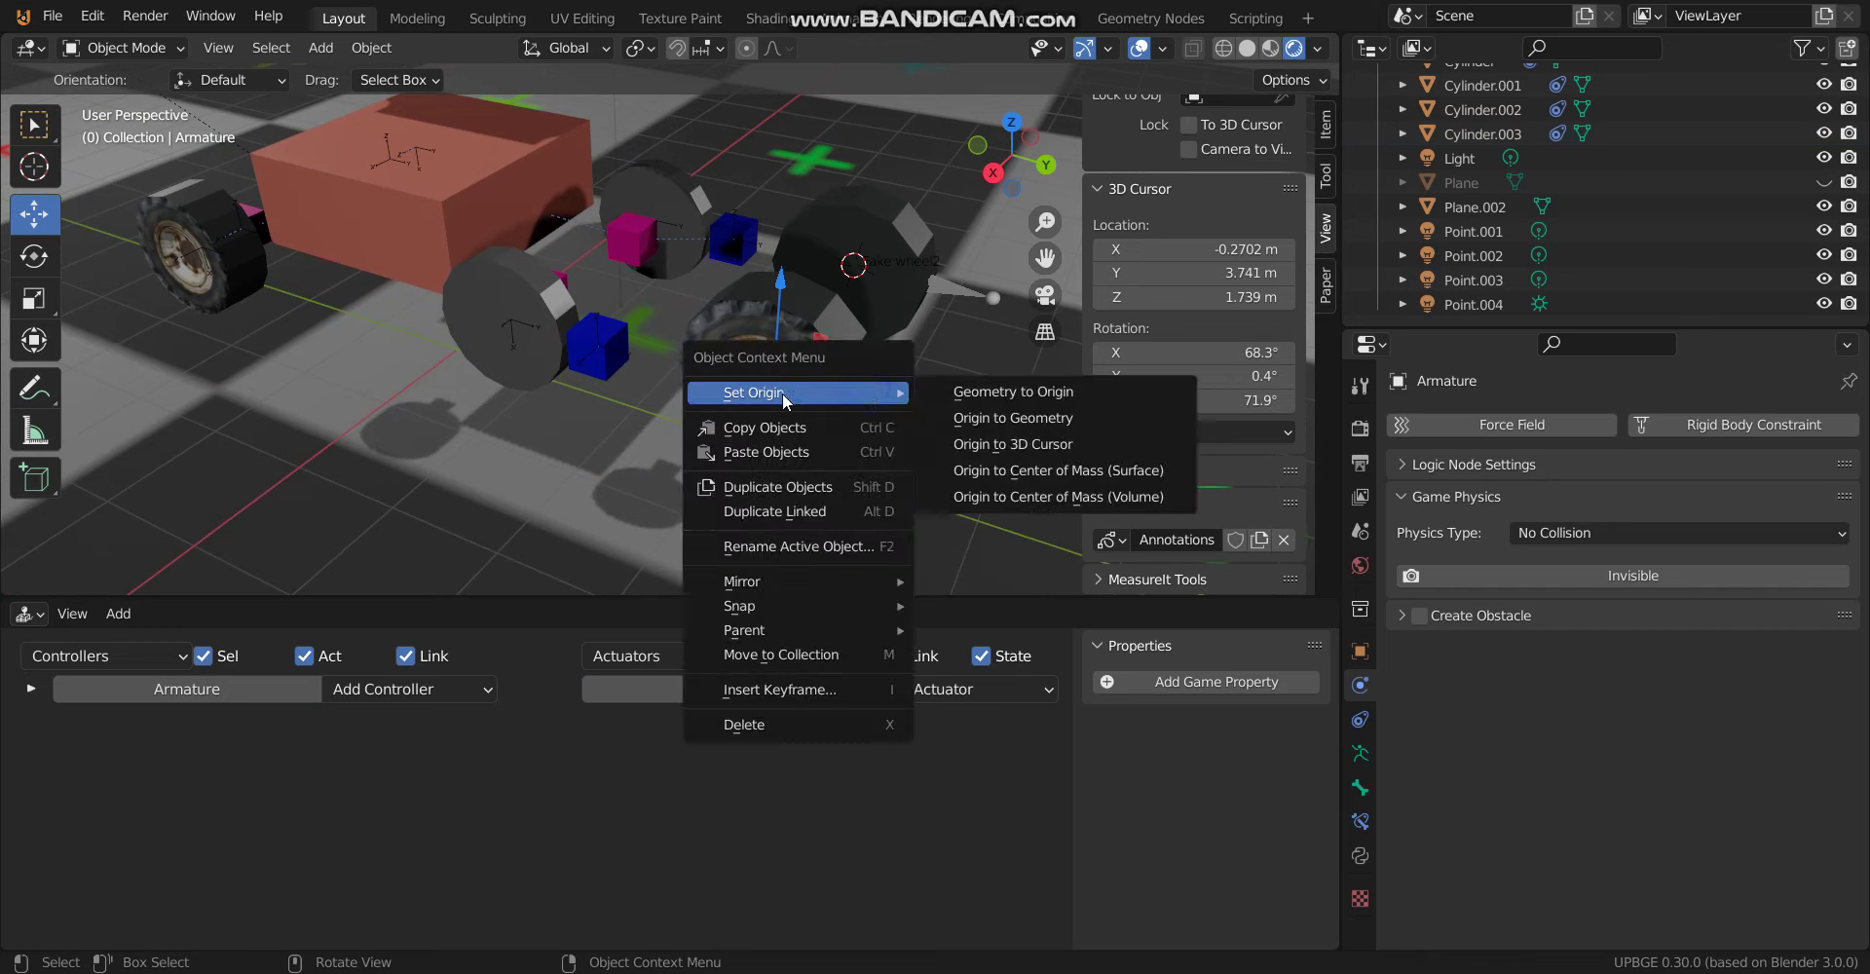
key(Escape)
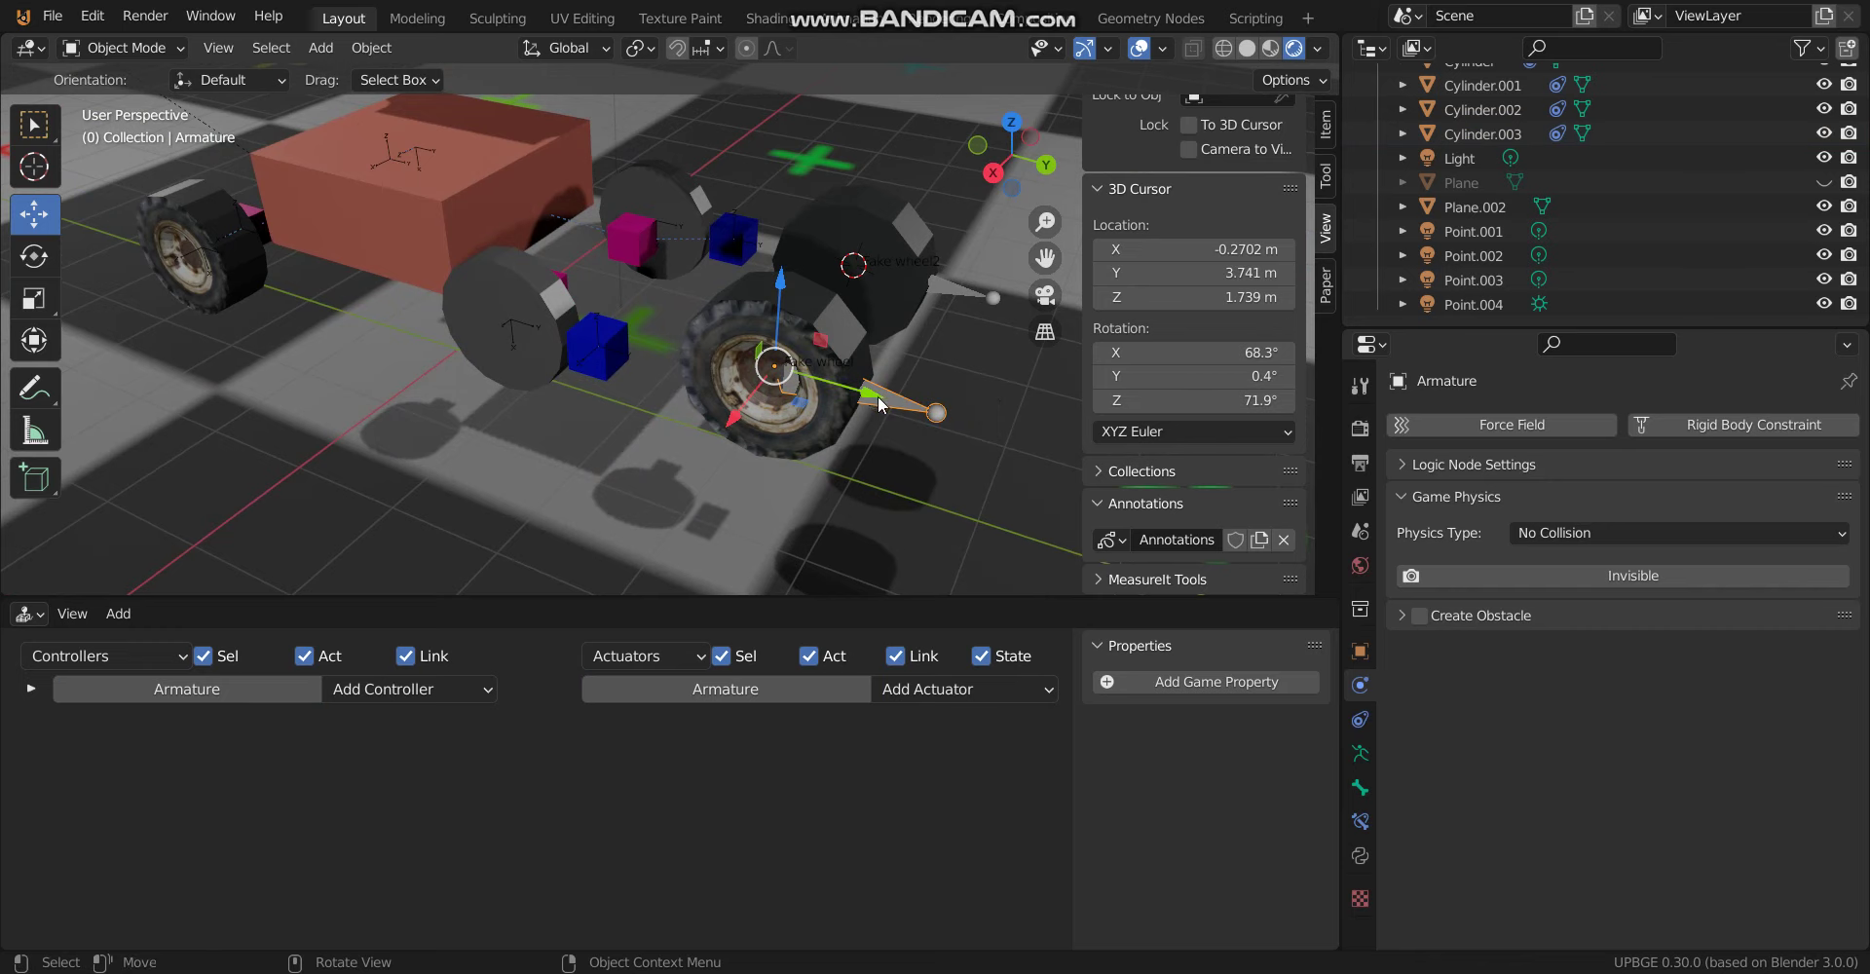
drag(876, 402, 575, 331)
drag(476, 198, 482, 246)
drag(584, 360, 615, 371)
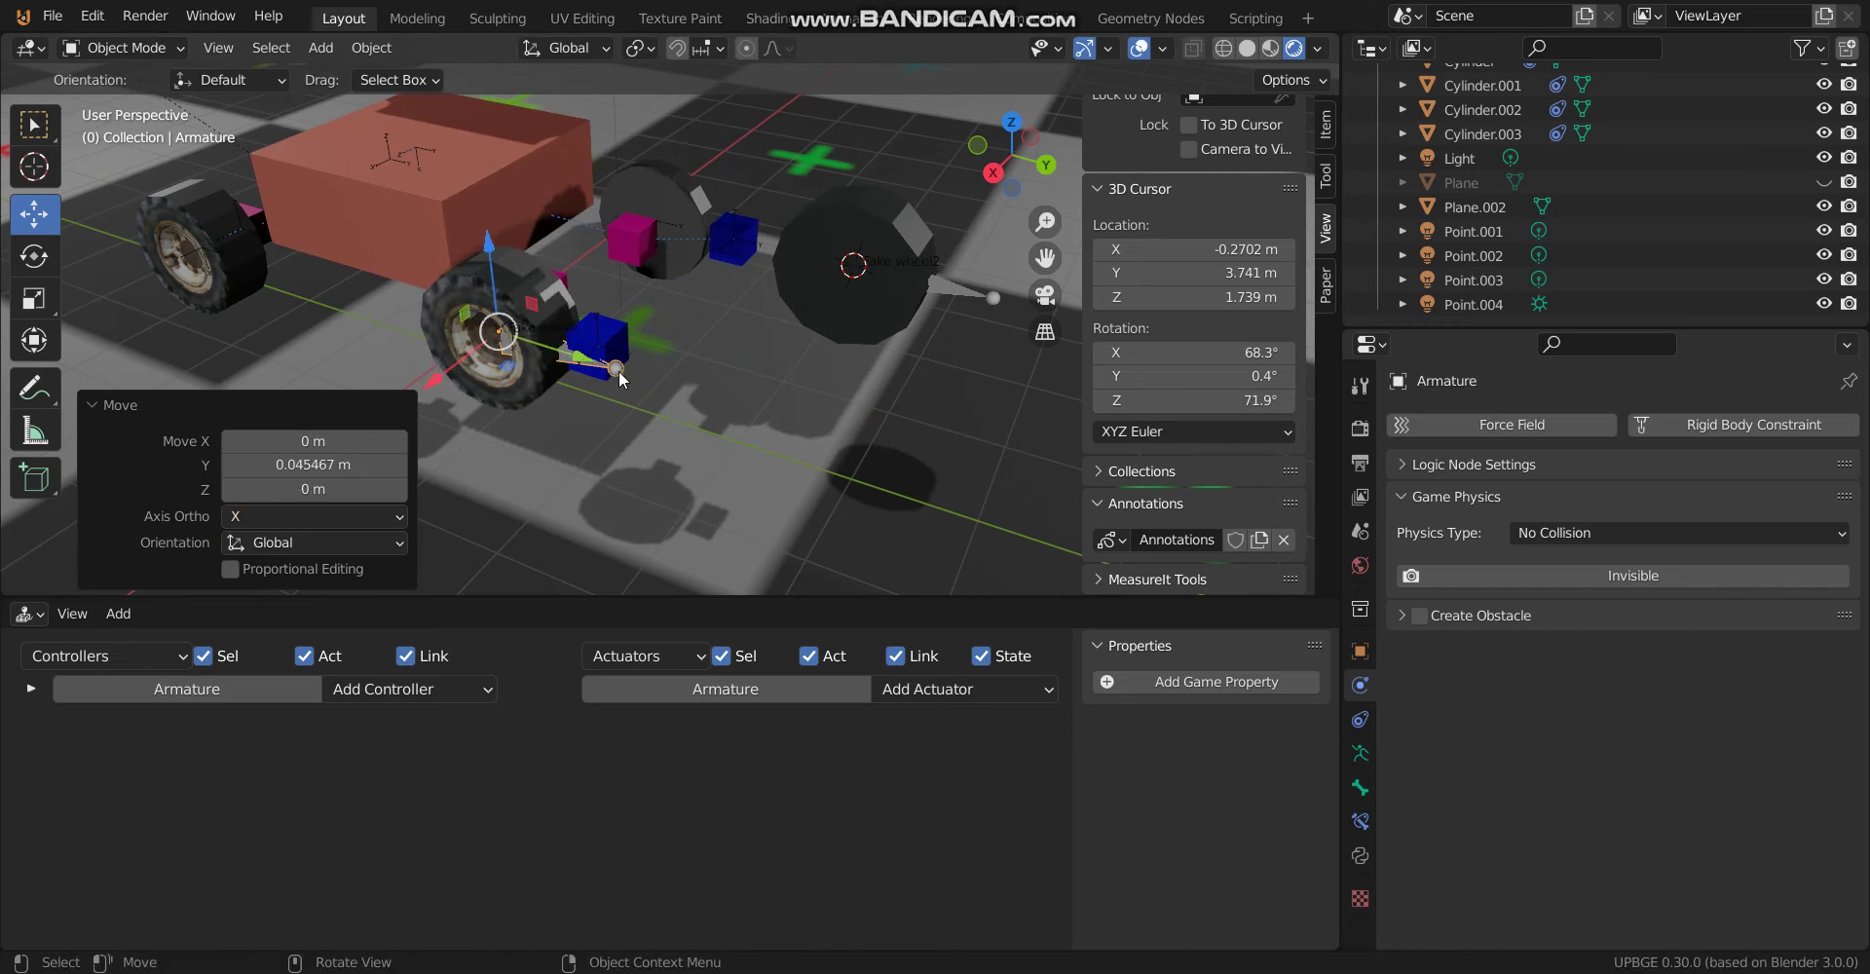
Parent Armature to the blue steering cube Cube.001 with the Object option and test the link by moving the cube
click(627, 341)
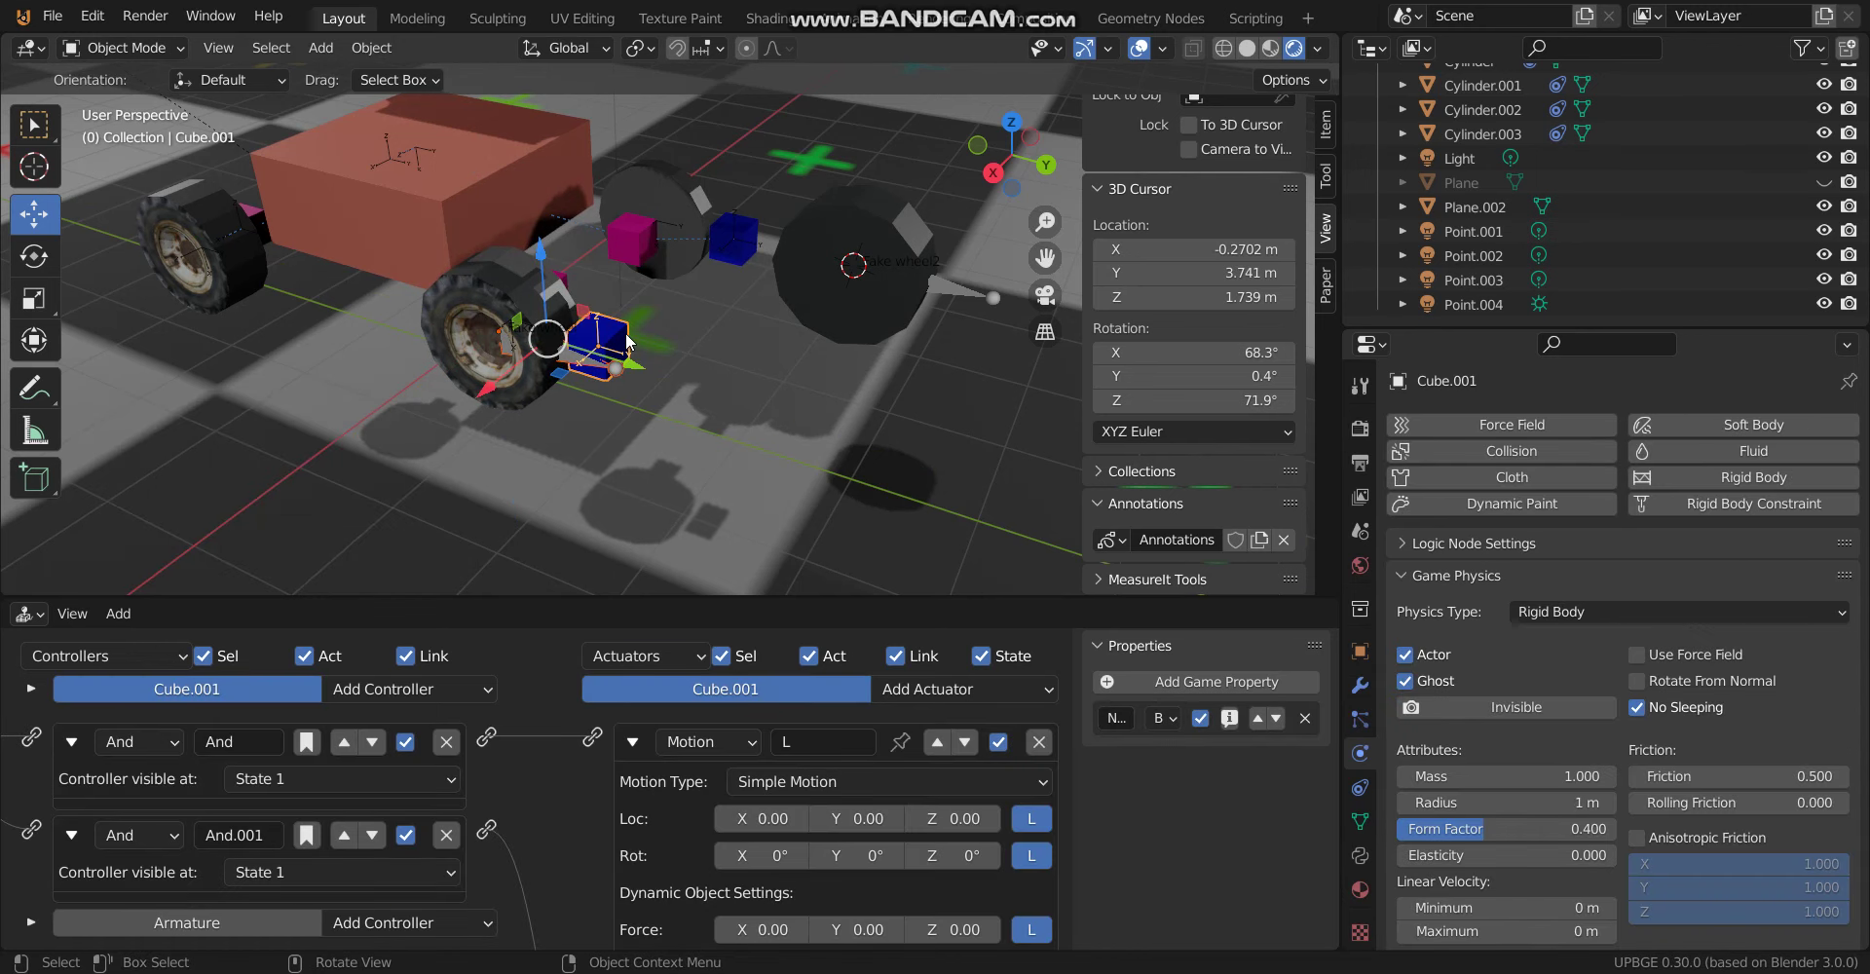
key(ctrl+p)
click(625, 332)
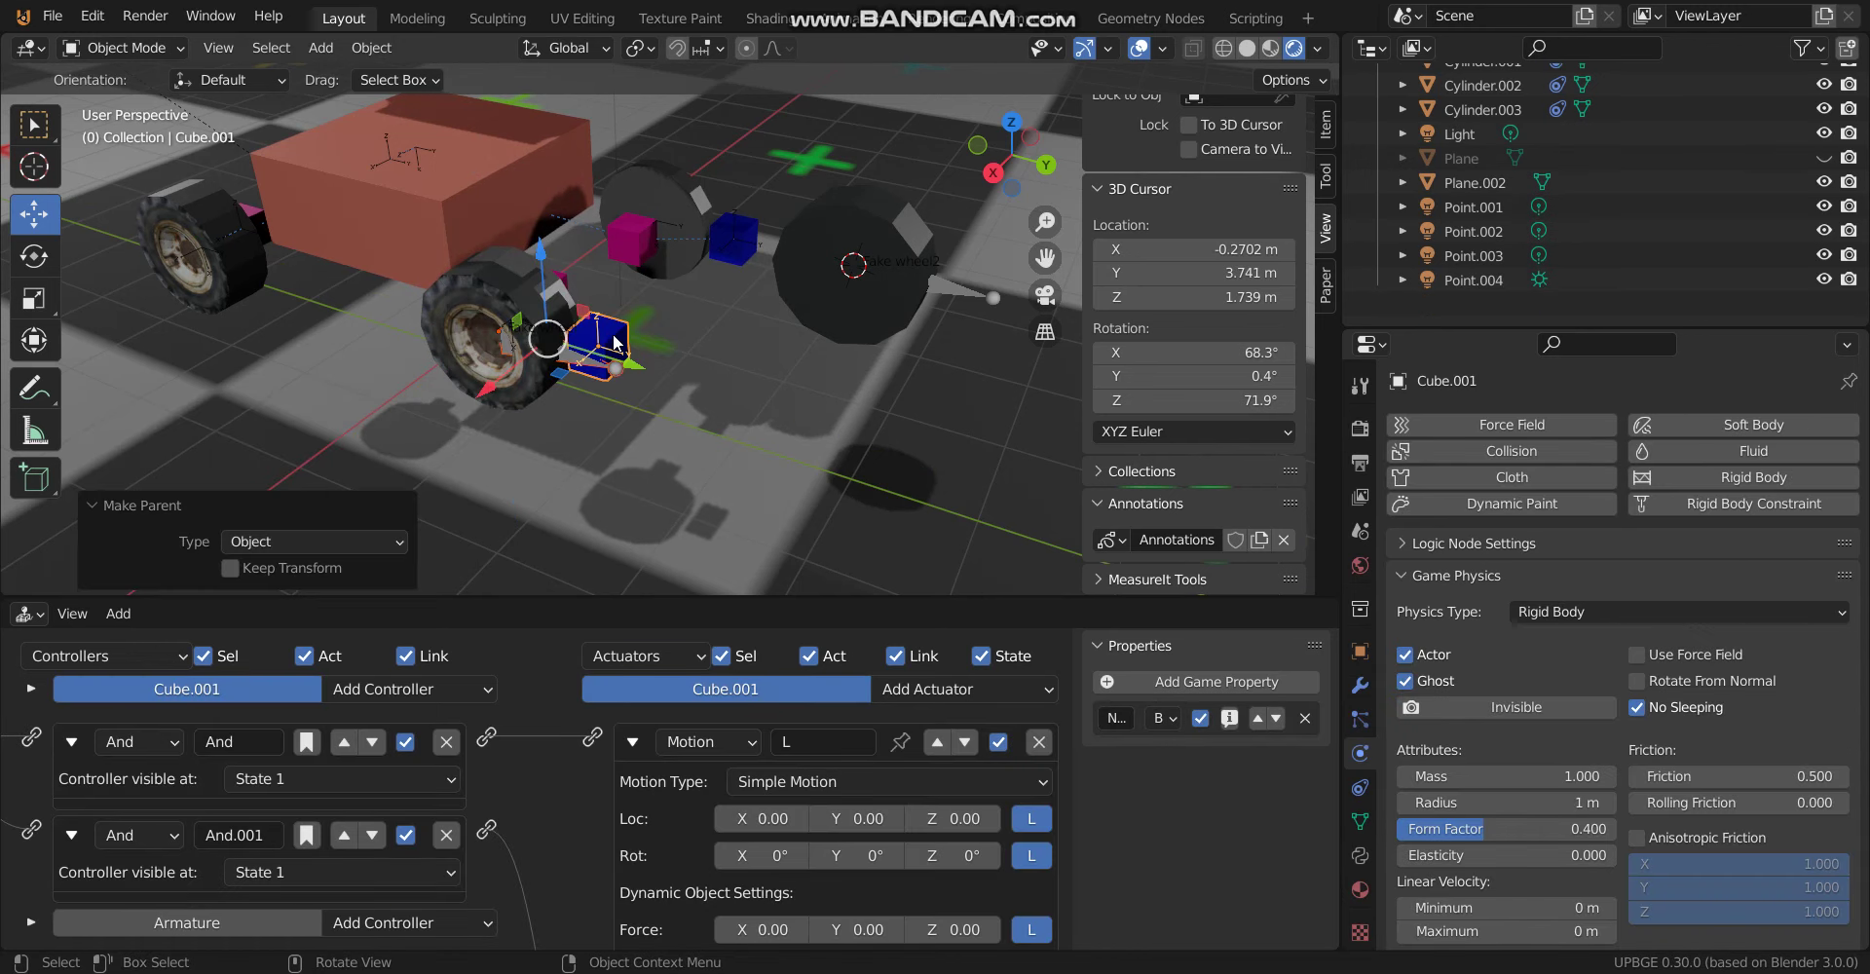
click(611, 333)
click(616, 333)
key(g)
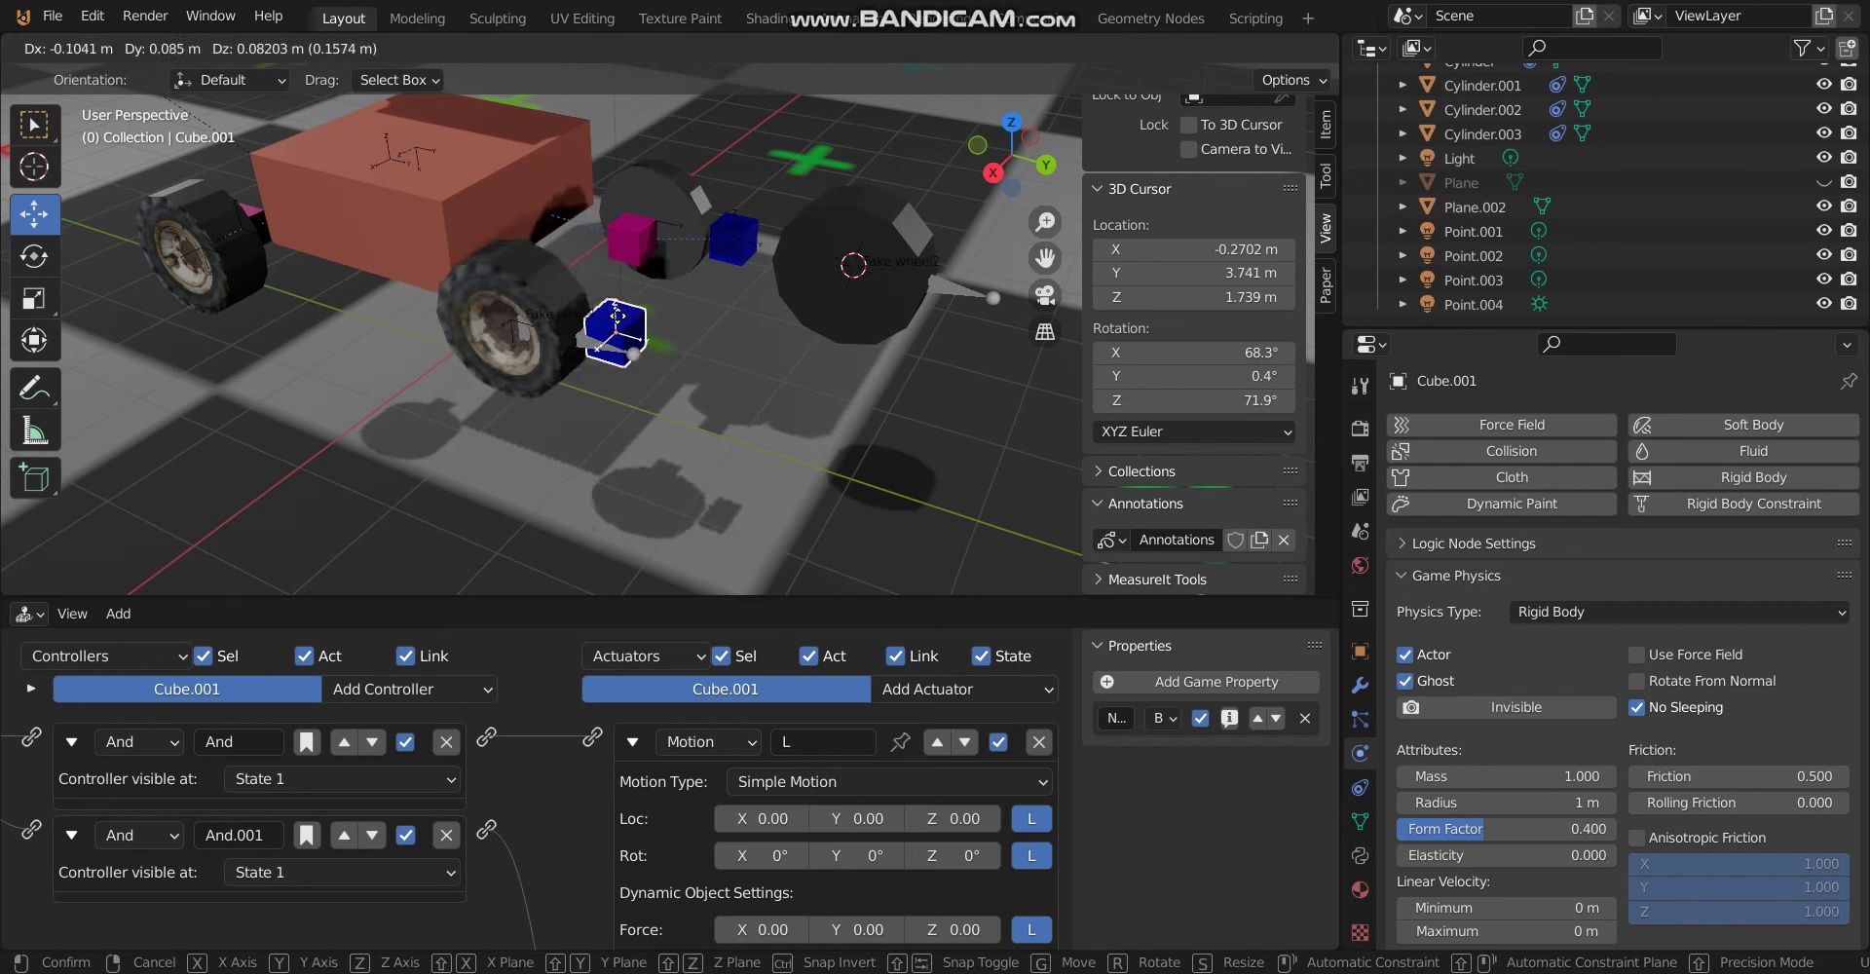
click(632, 324)
Move Armature.001 freely toward Cylinder.003 by about (-0.75, -1.24, -0.28) m and about (0.14, -0.79, -0.11) m
shift+middle_drag(725, 305, 524, 257)
click(906, 326)
key(g)
click(790, 312)
middle_drag(856, 311, 738, 303)
key(g)
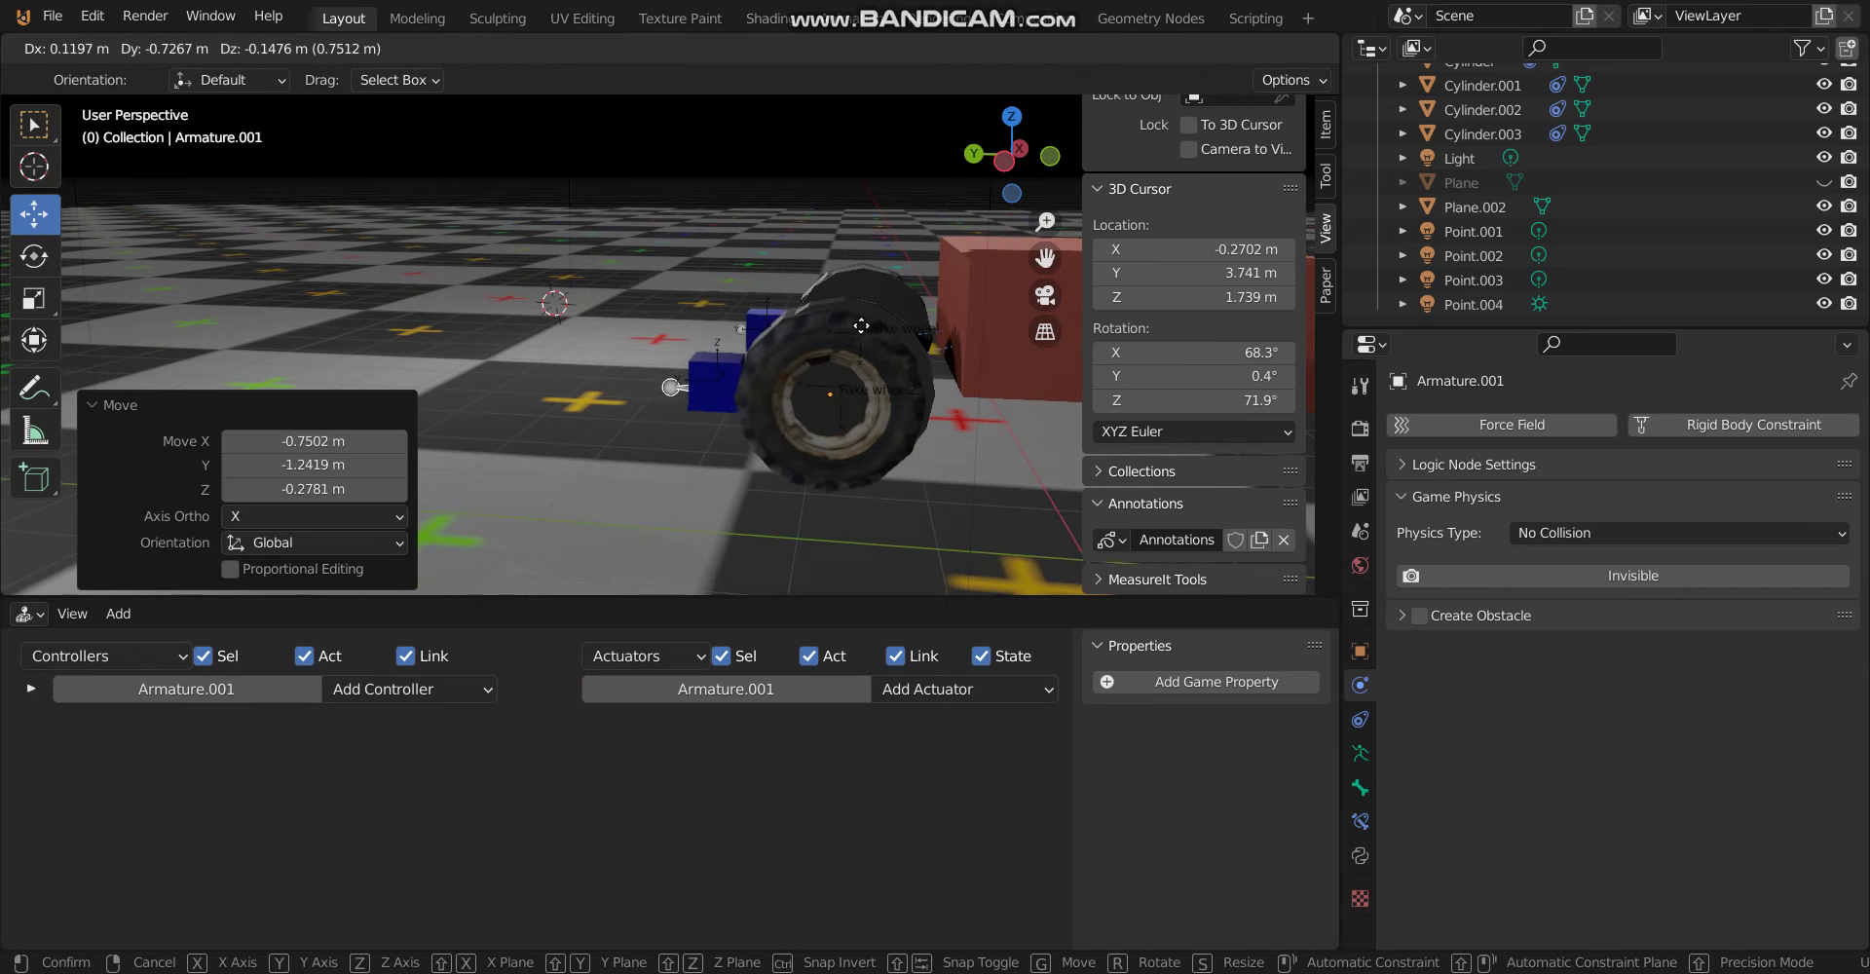
click(878, 328)
Align Armature.001 with Cylinder.003 by moving it about -0.31 m along X, plus about -0.12 m in X and 0.04 m in Z in front view
mouse_move(878, 327)
middle_down()
mouse_move(1043, 371)
mouse_move(1153, 347)
mouse_move(898, 319)
middle_up()
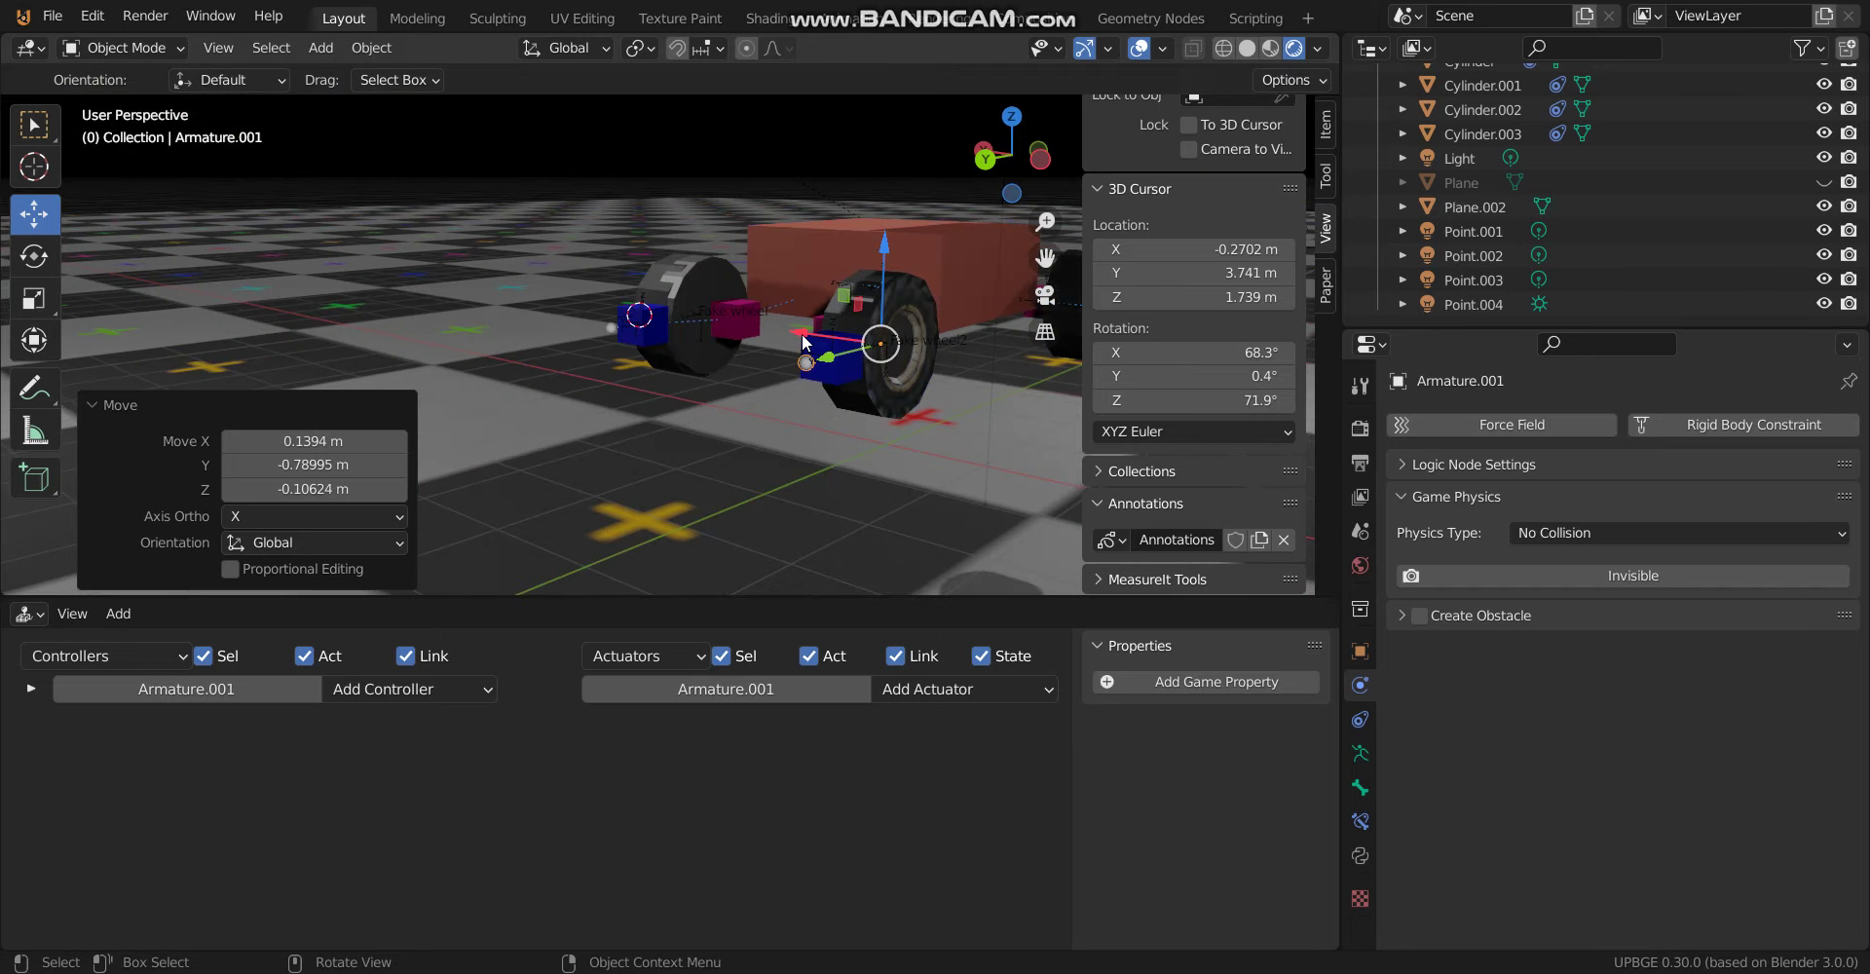
key(g)
key(x)
click(843, 345)
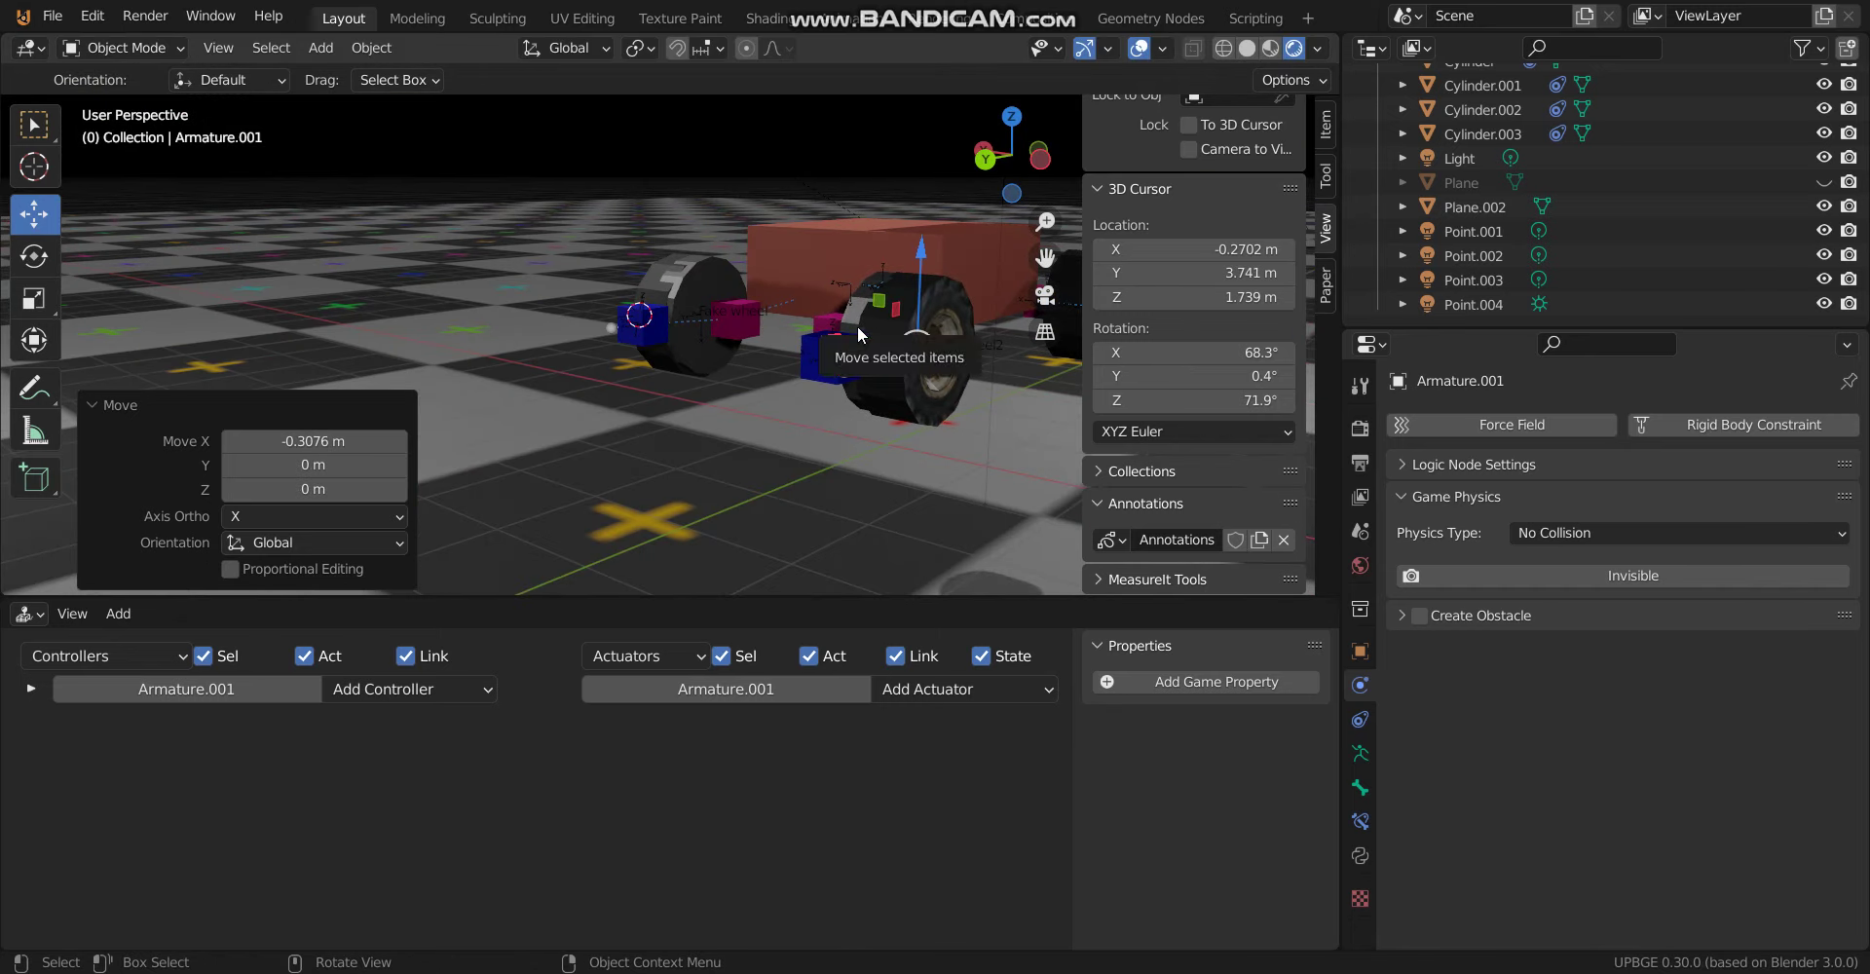
middle_drag(857, 325, 950, 323)
key(KP_1)
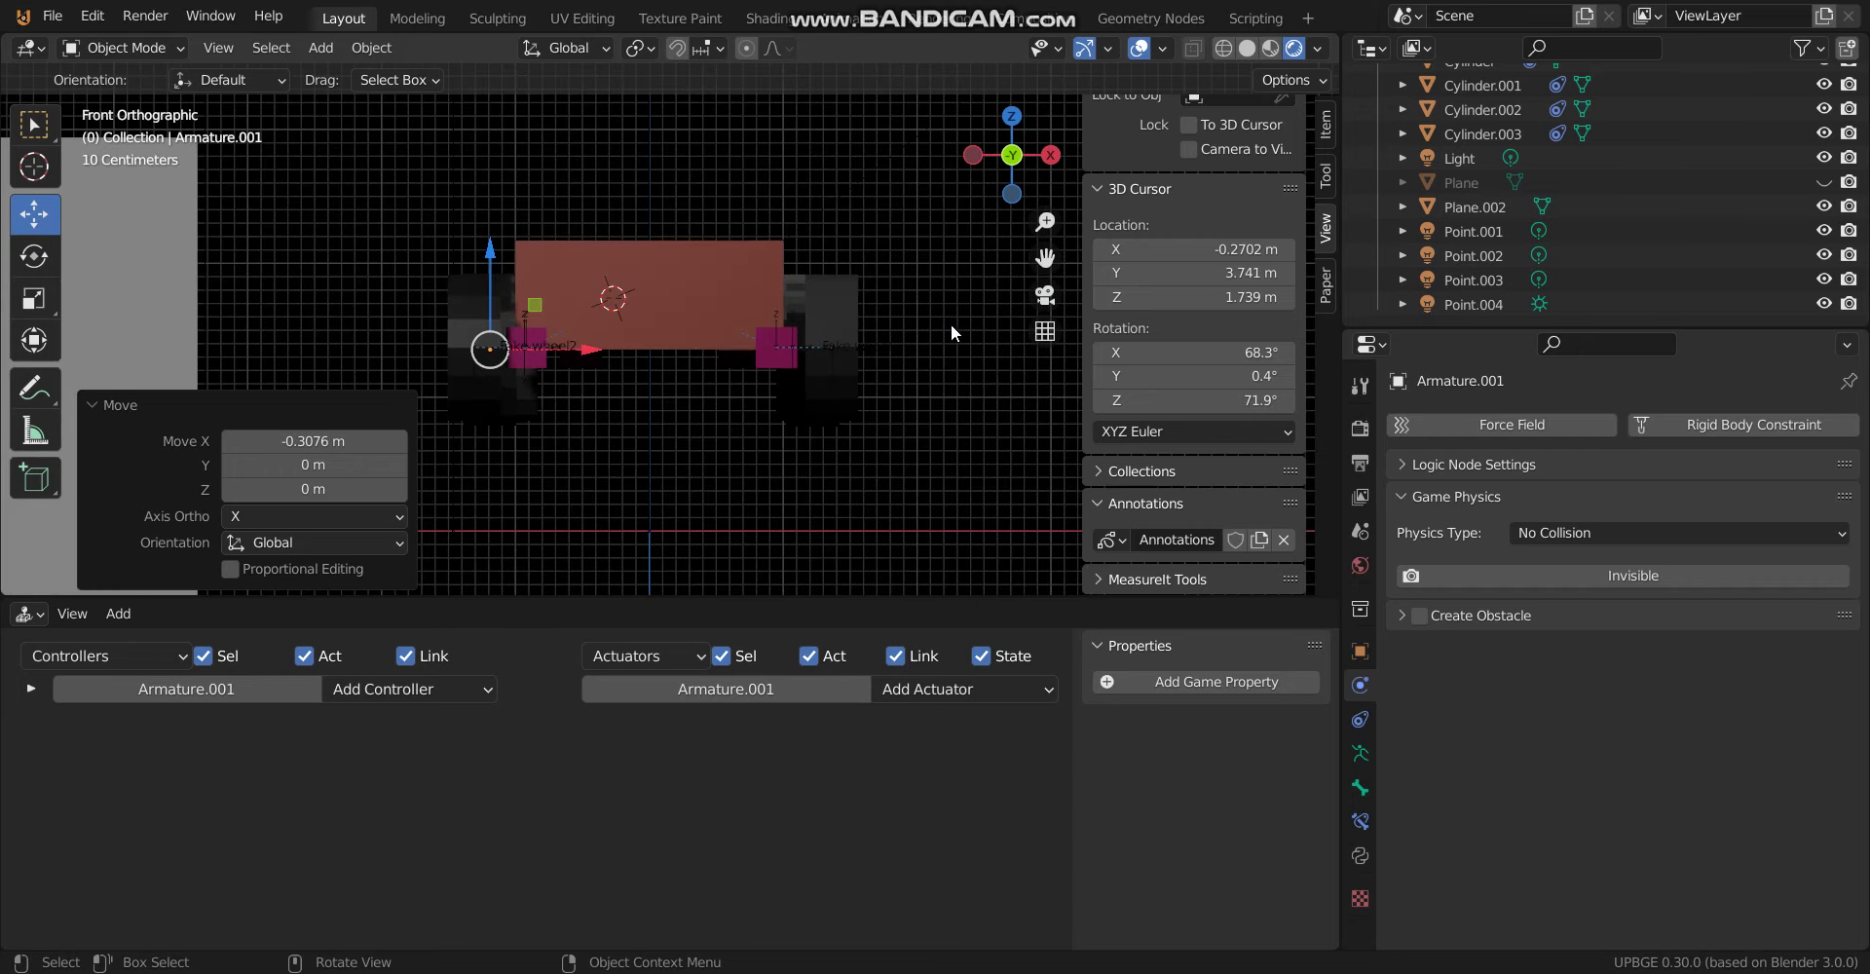
key(g)
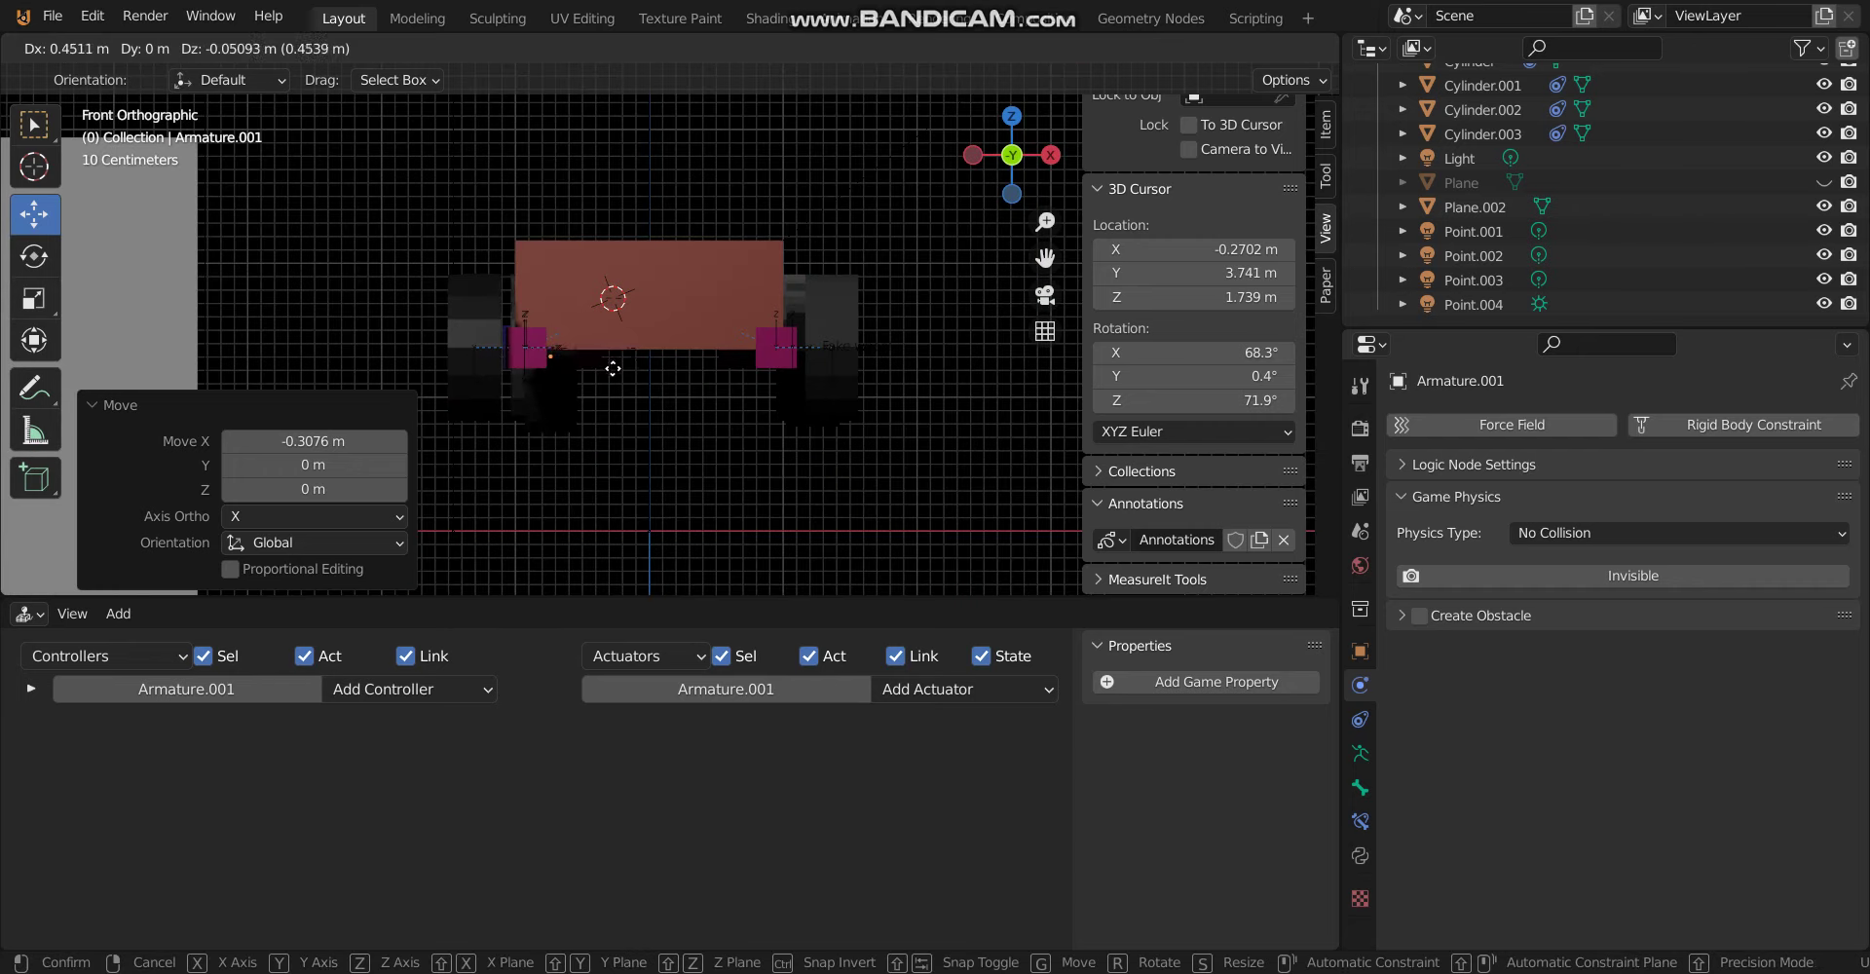
click(536, 348)
Parent Armature.001 to the blue steering cube Cube.003 with the Object option and test the link by moving the cube
middle_drag(537, 348, 705, 324)
scroll(662, 348, up, 8)
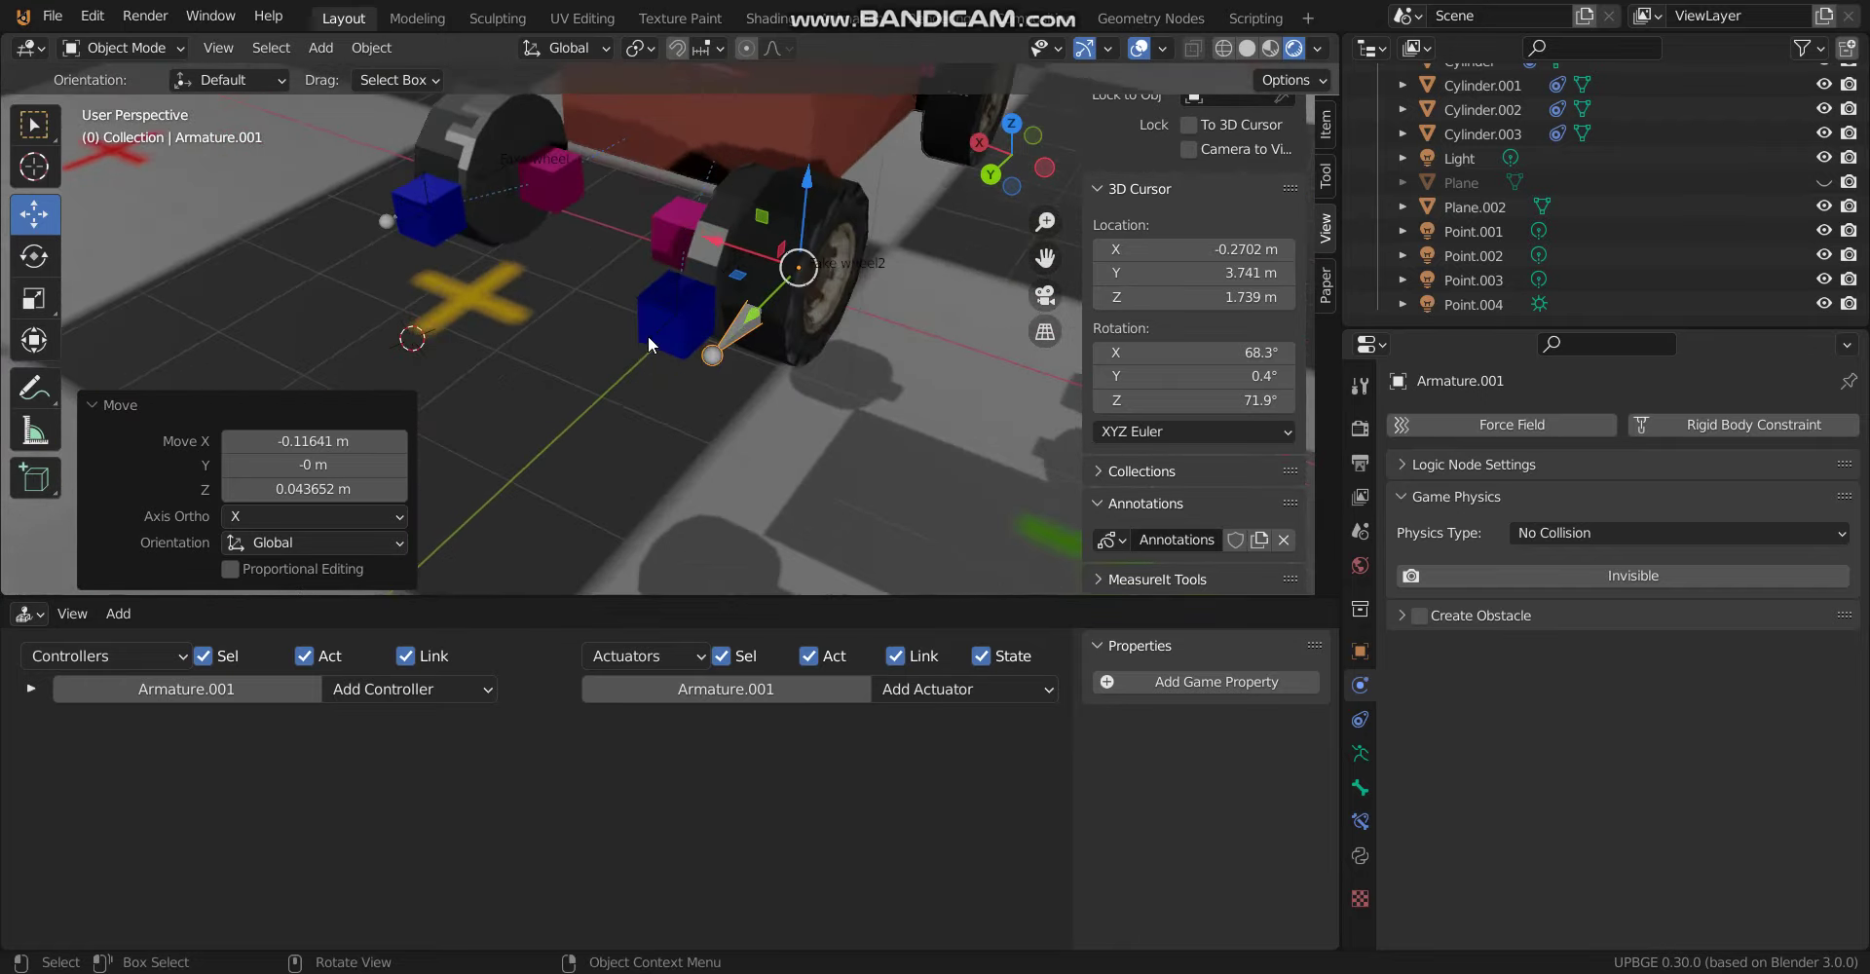
scroll(649, 342, up, 1)
shift+click(679, 336)
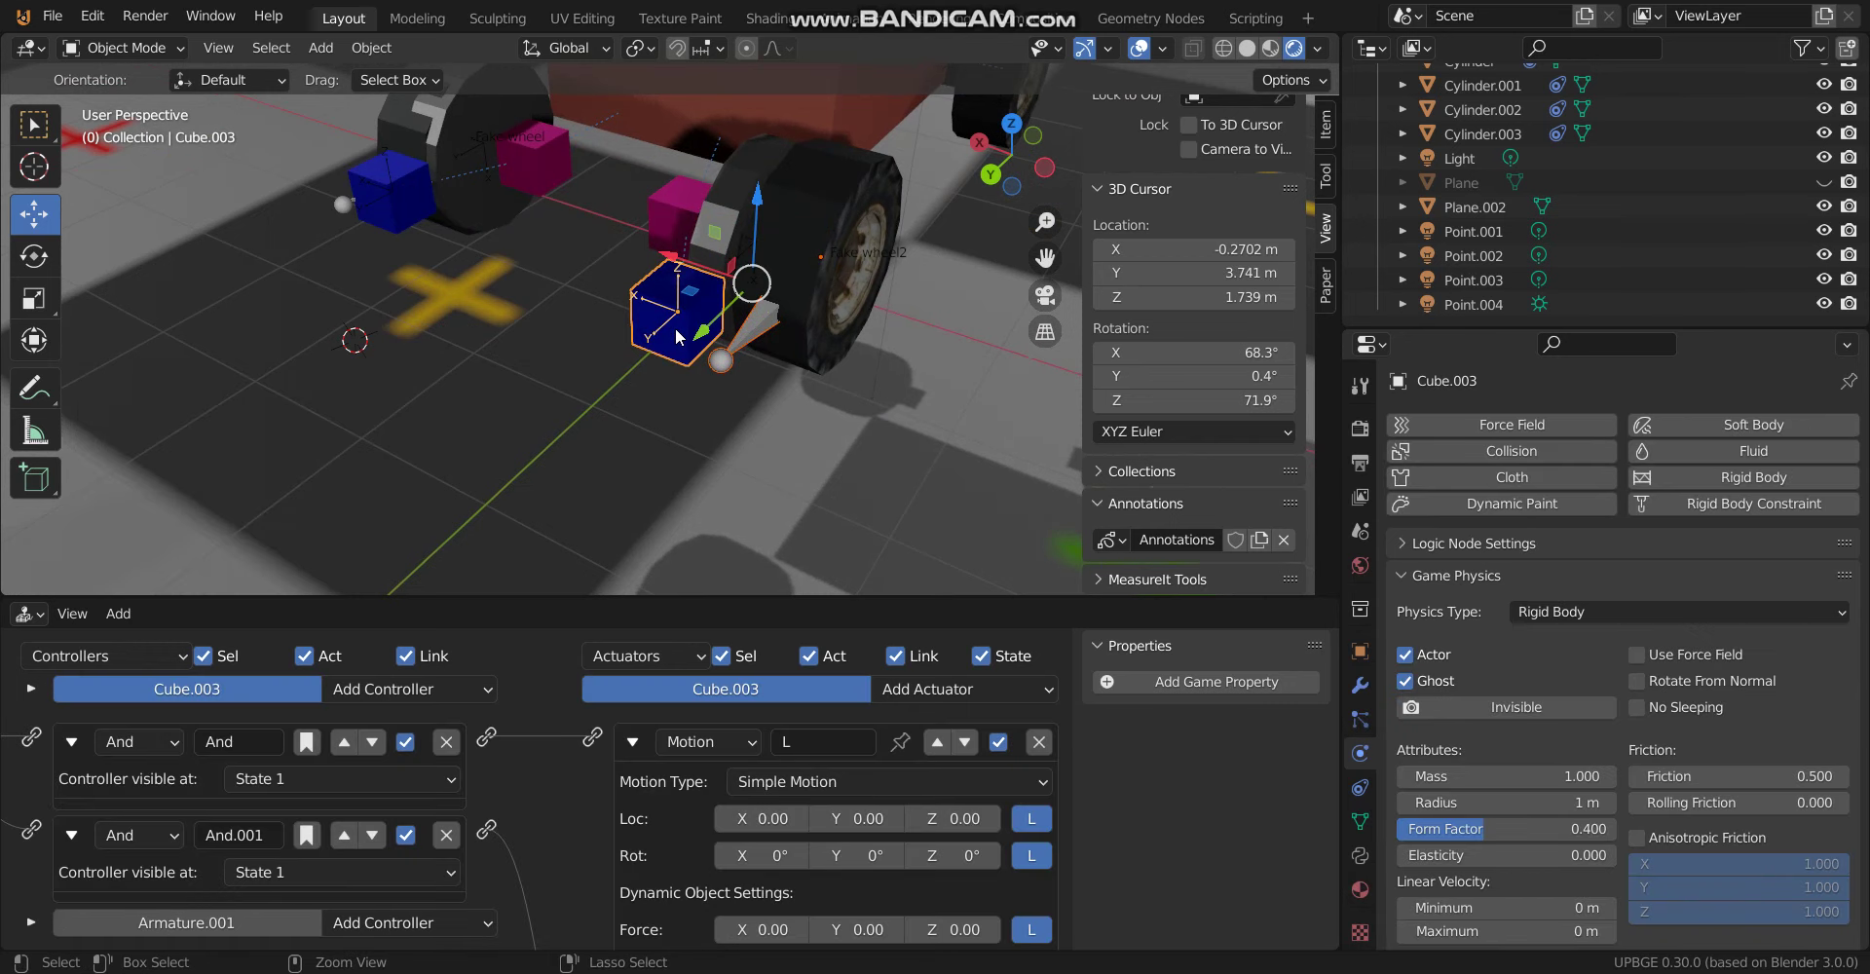
key(ctrl+p)
click(679, 331)
scroll(662, 356, down, 4)
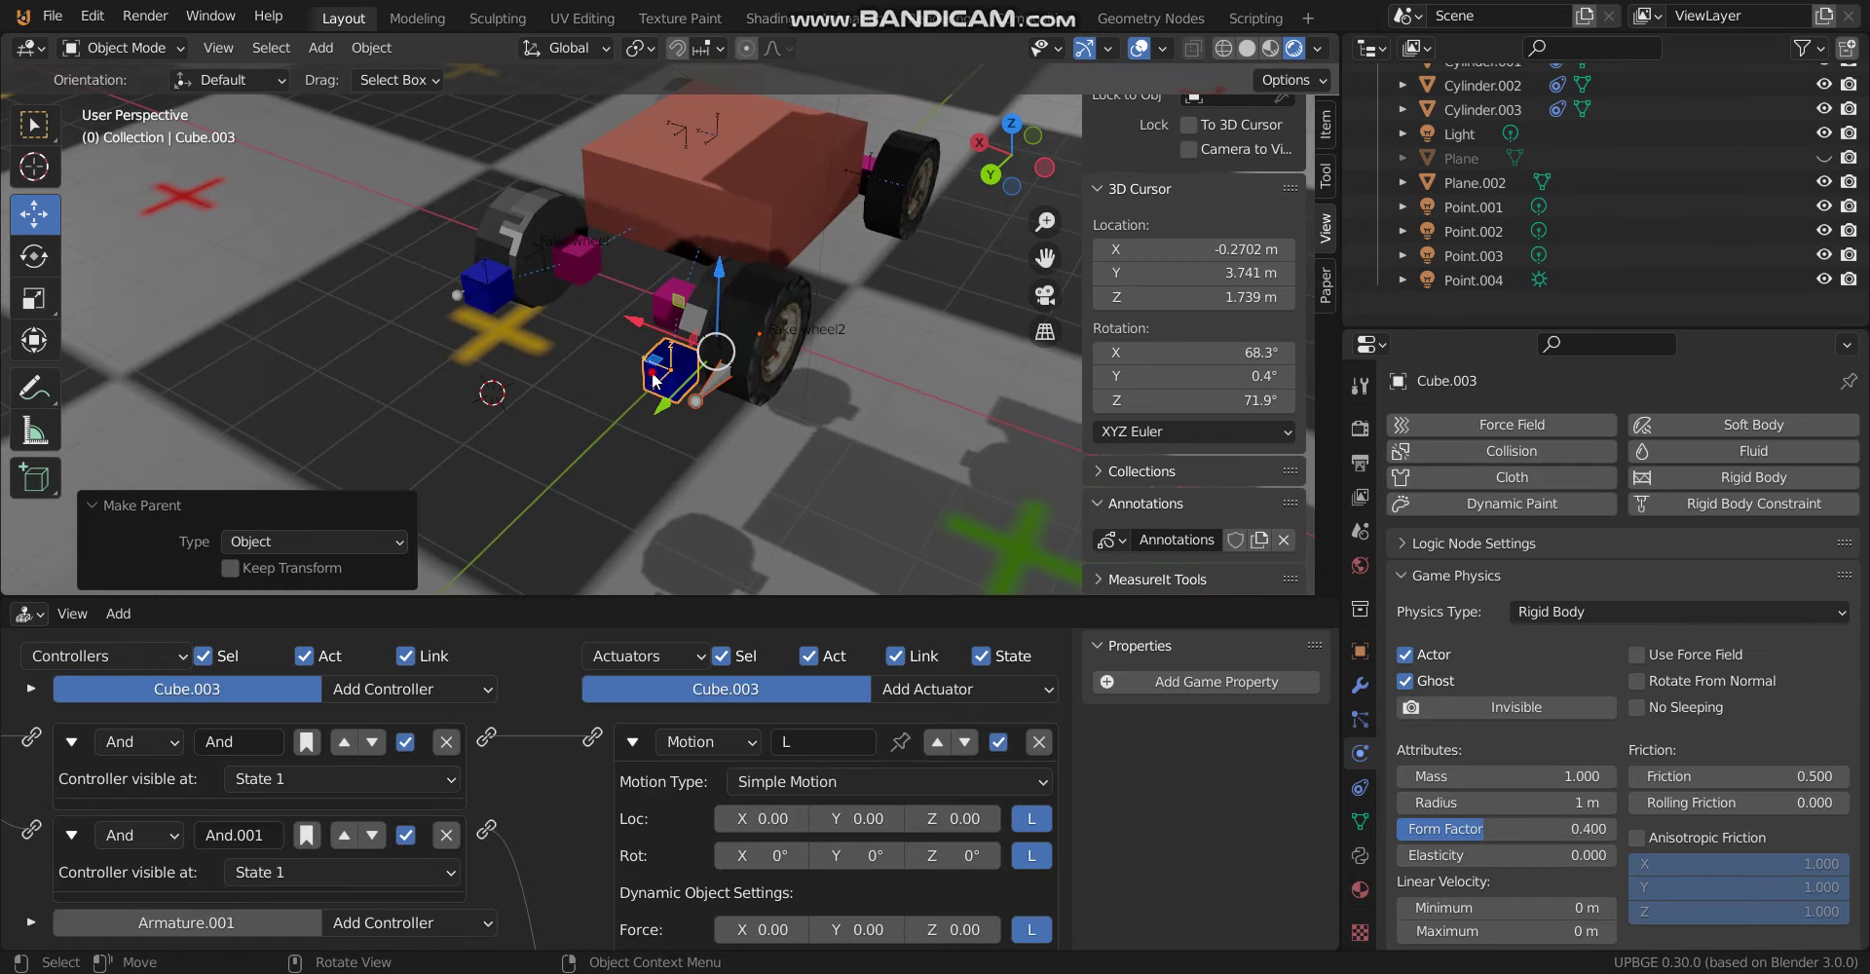
click(655, 380)
click(653, 376)
key(g)
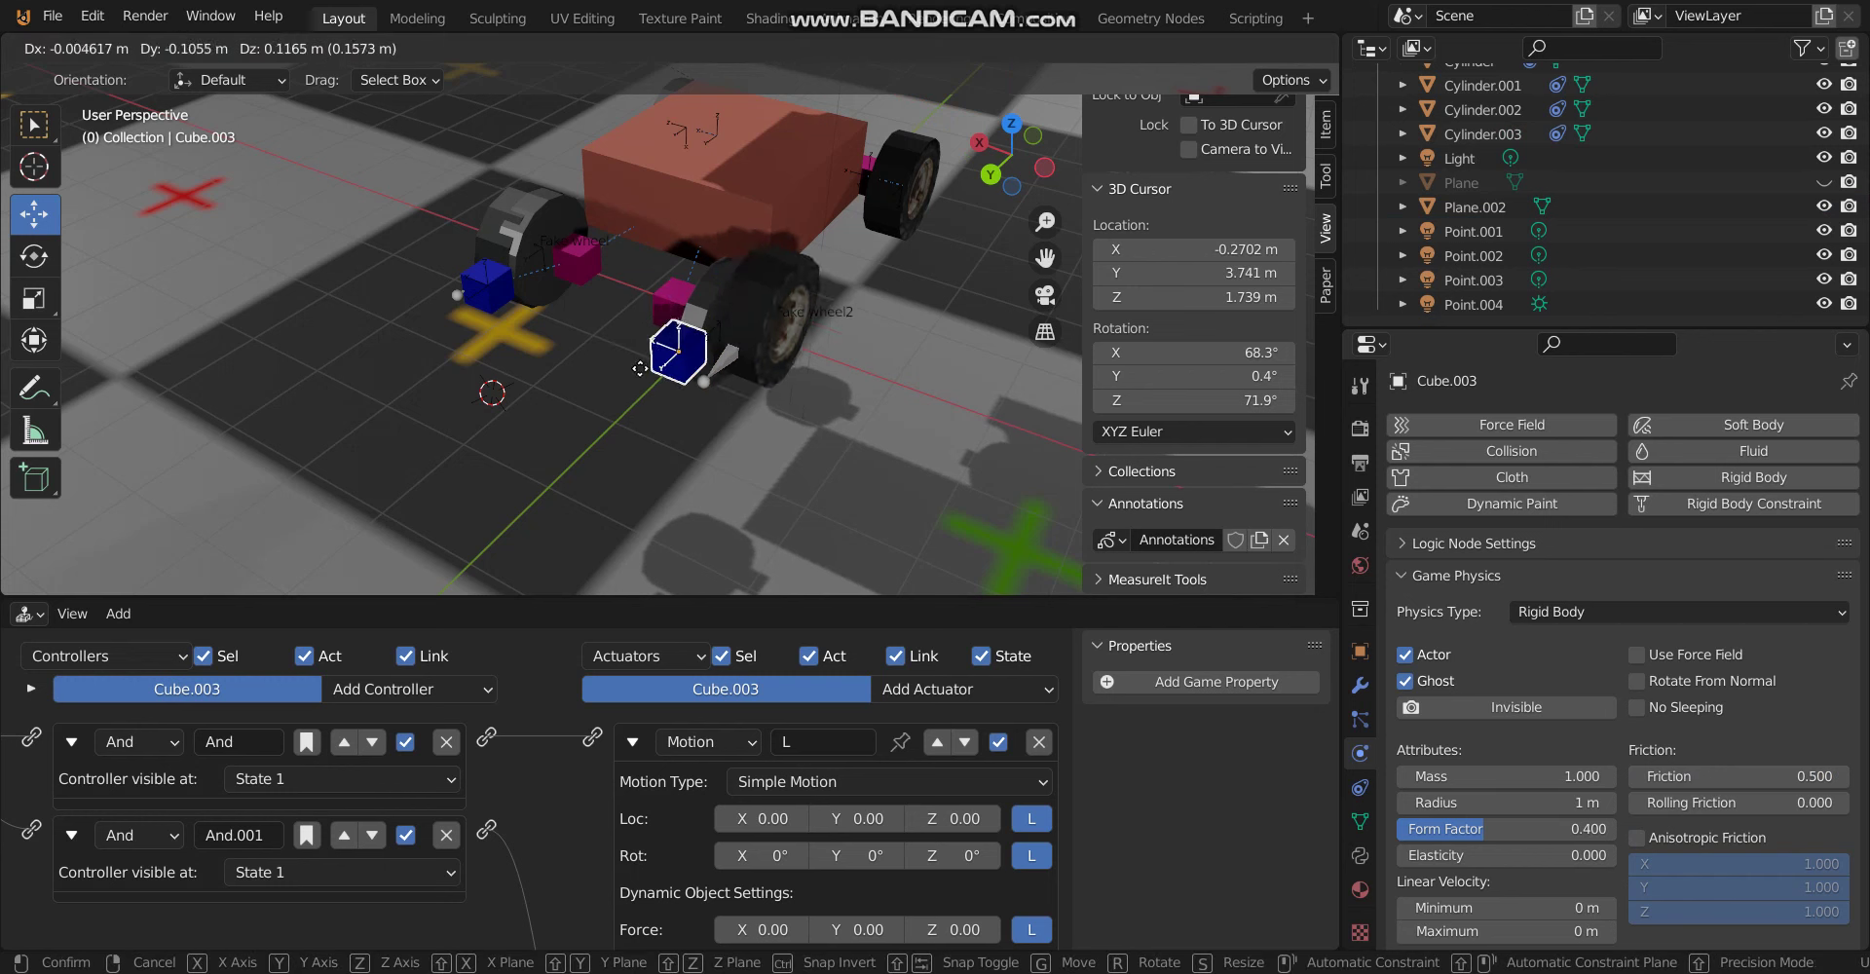
right_click(725, 343)
Check the physics settings of Fake wheel and Fake wheel2 and run the game to test the car
middle_drag(726, 337, 570, 435)
click(527, 417)
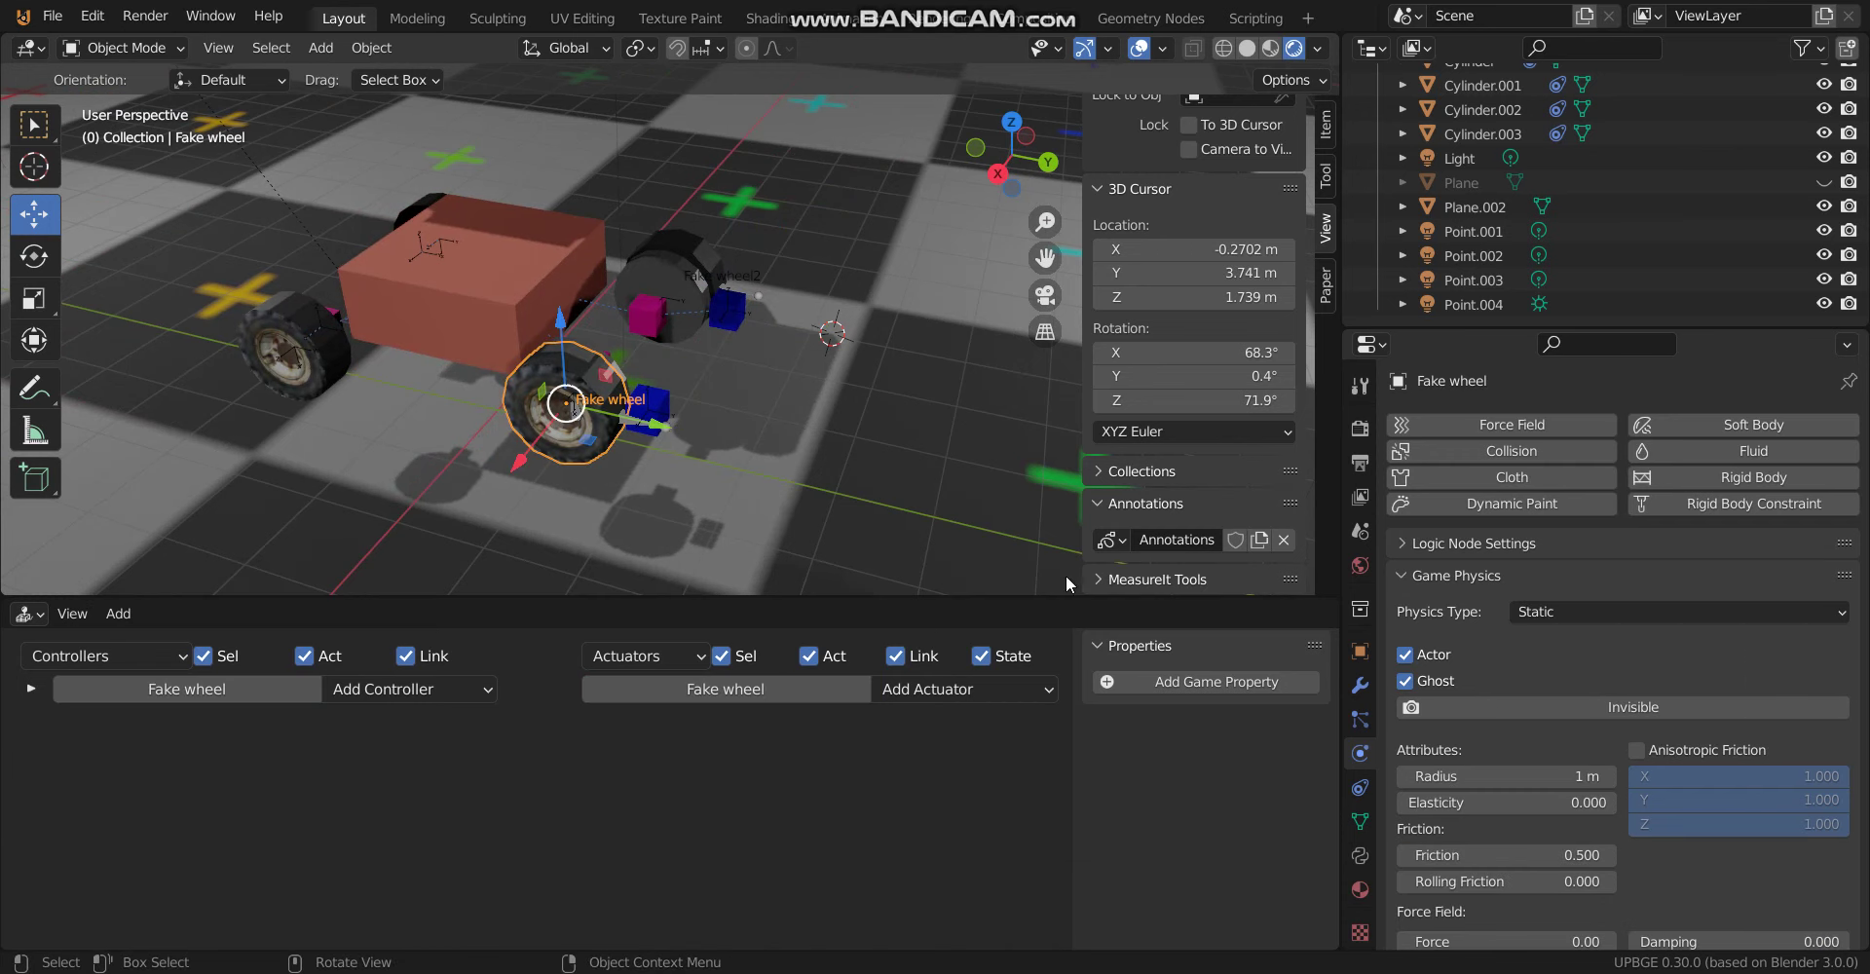
click(686, 256)
middle_drag(685, 255, 593, 248)
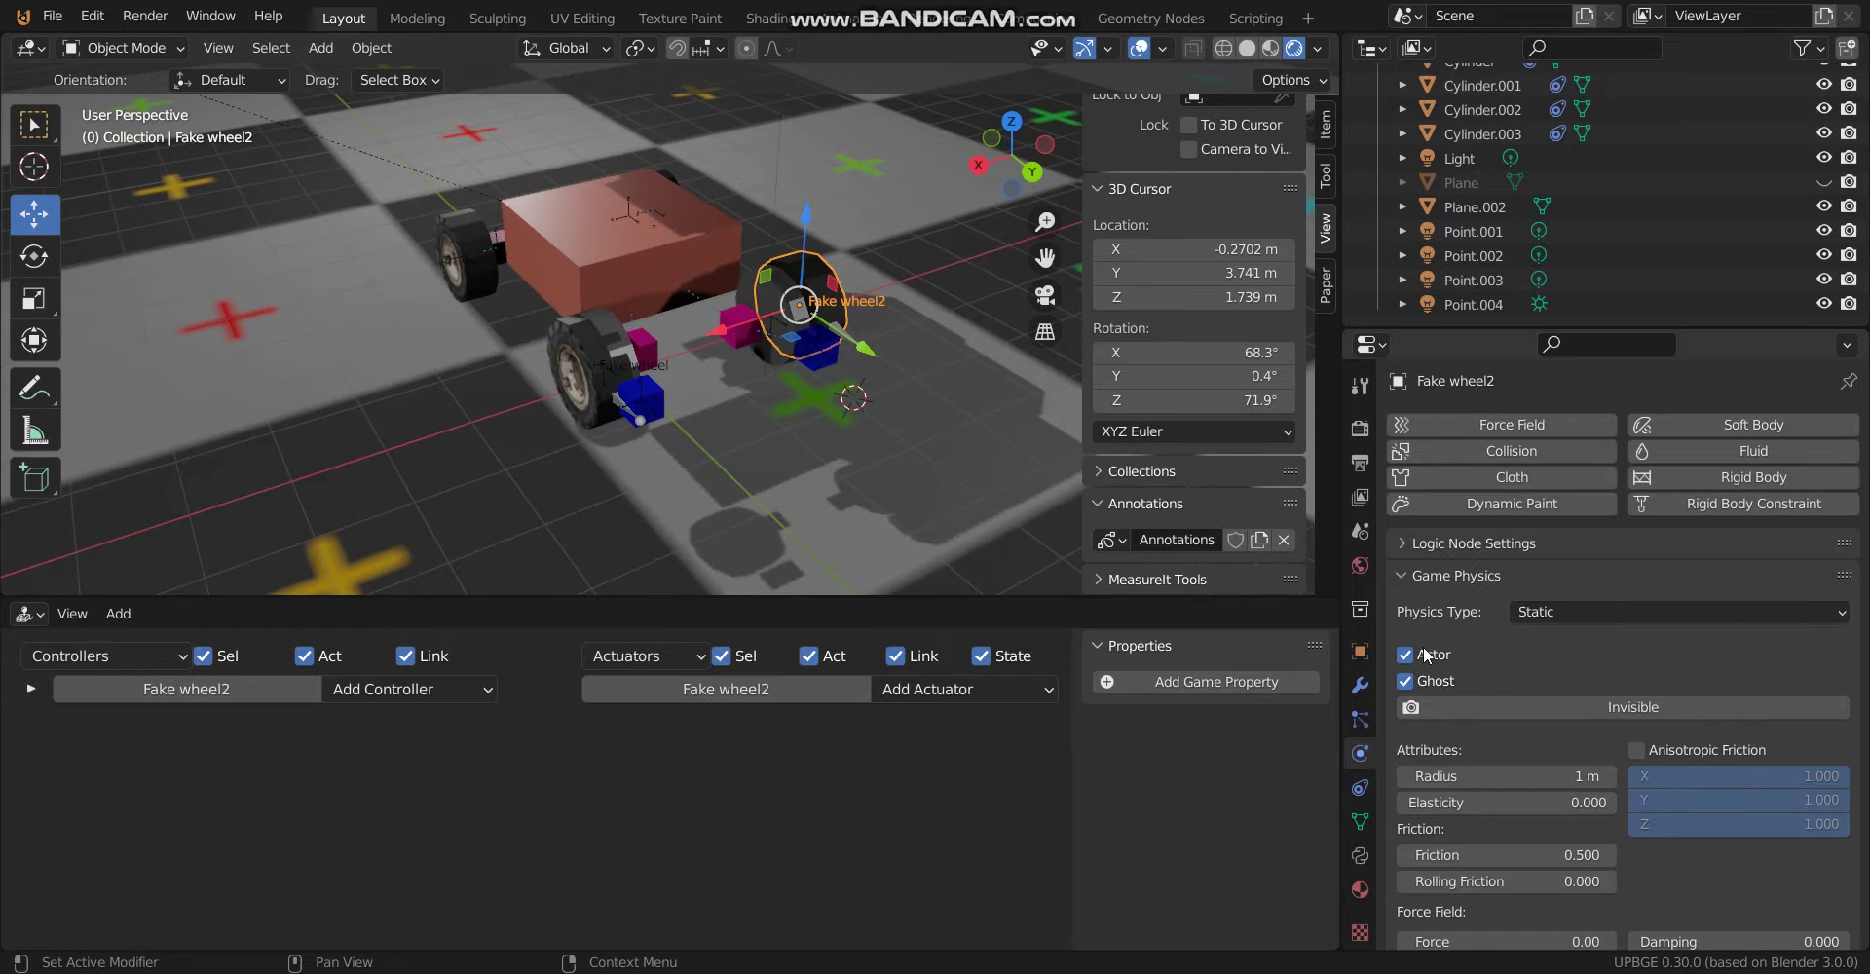
scroll(485, 266, down, 1)
shift+middle_drag(485, 267, 477, 231)
key(p)
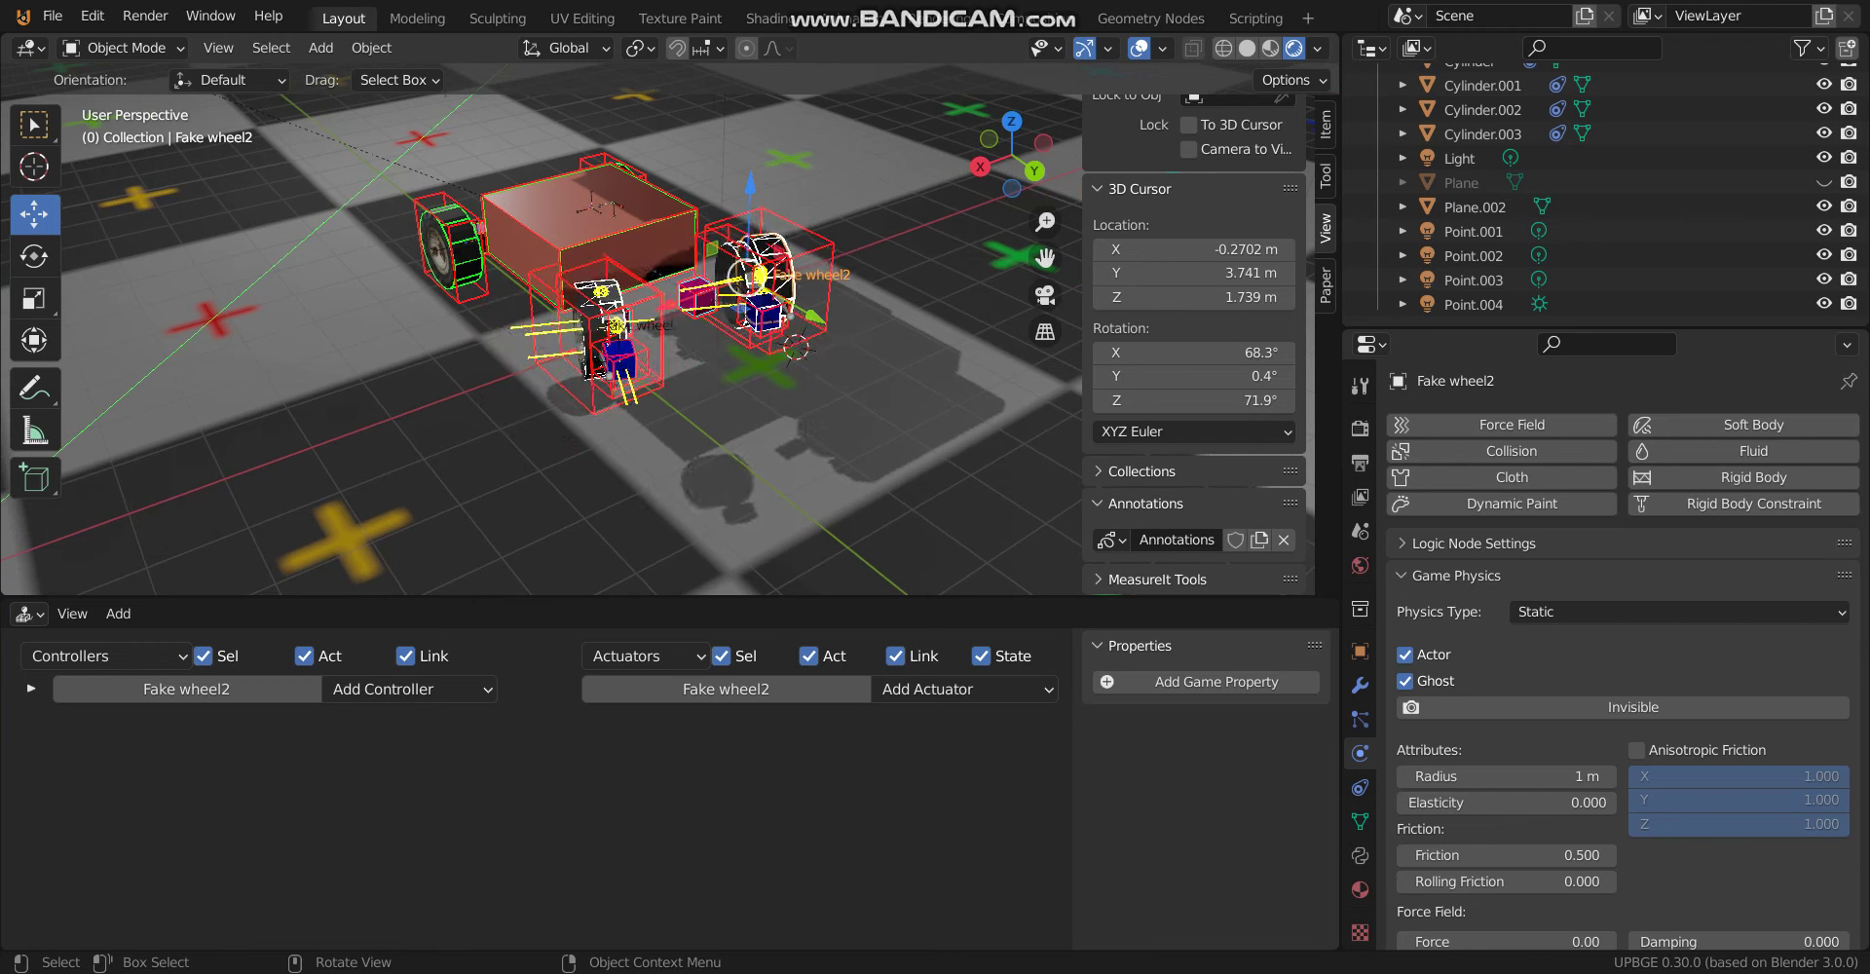
key(Escape)
Parent Armature to the magenta cube Cube.002 with the Object option
scroll(545, 259, up, 3)
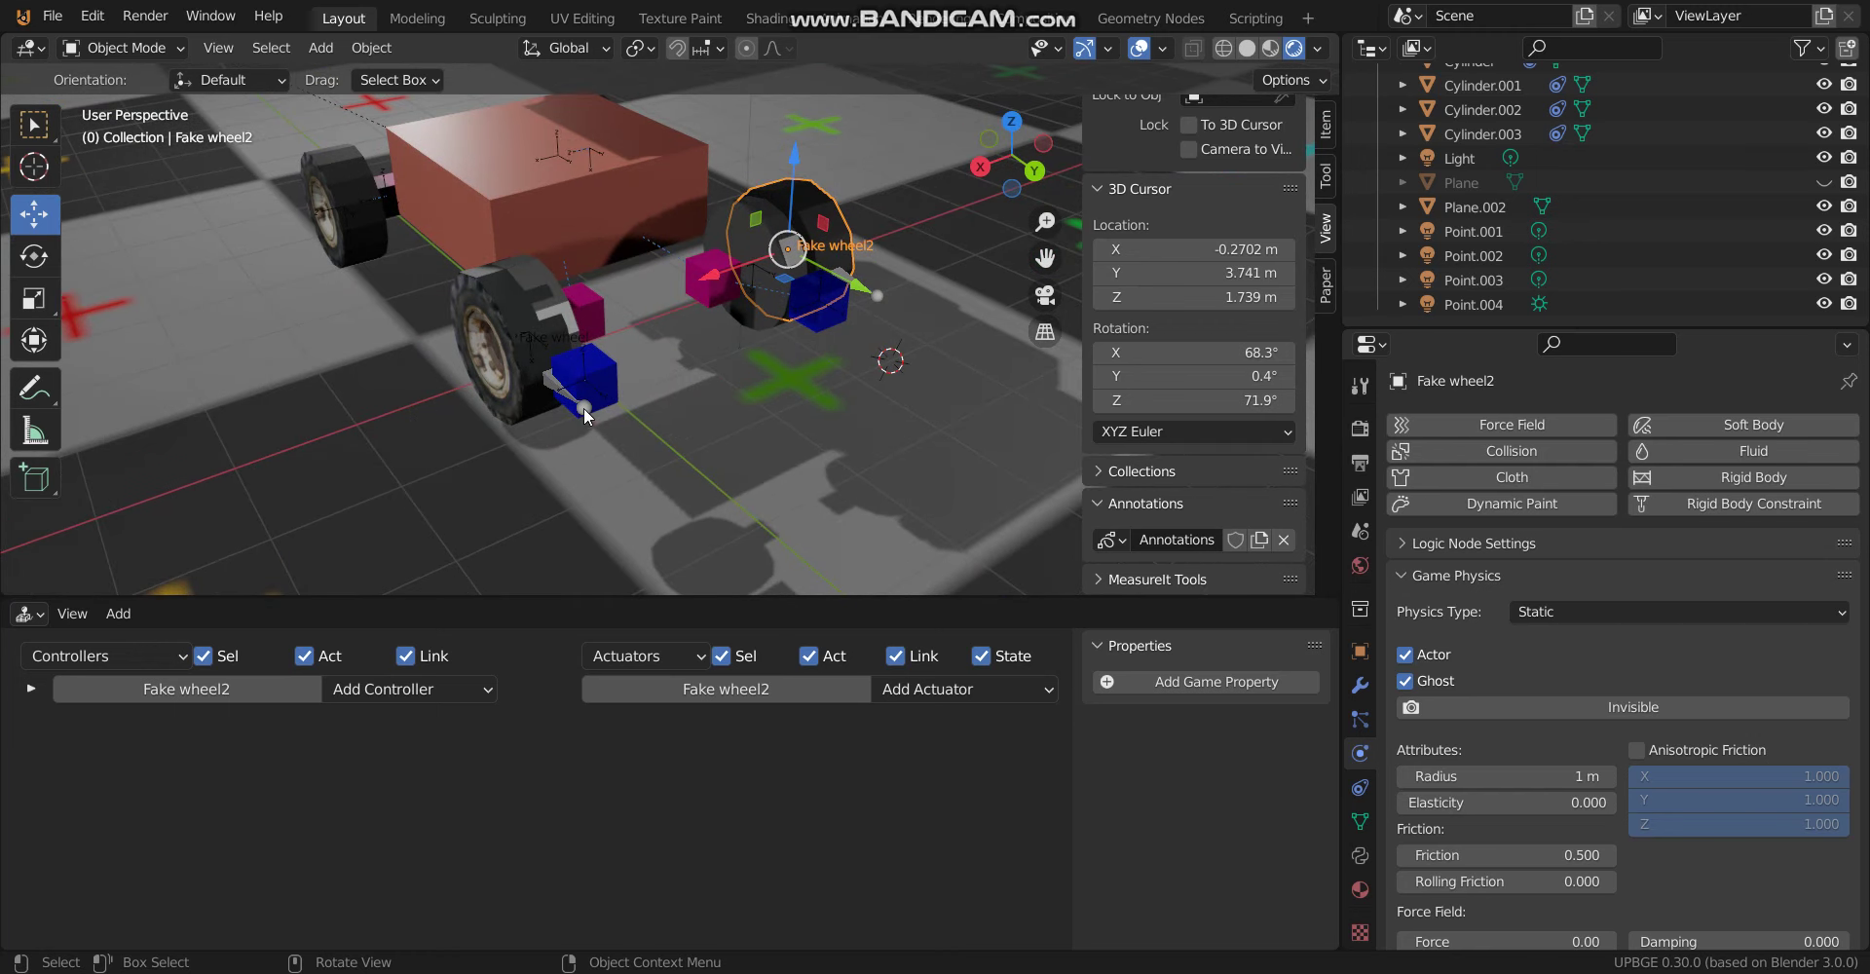
click(584, 409)
middle_drag(584, 409, 653, 312)
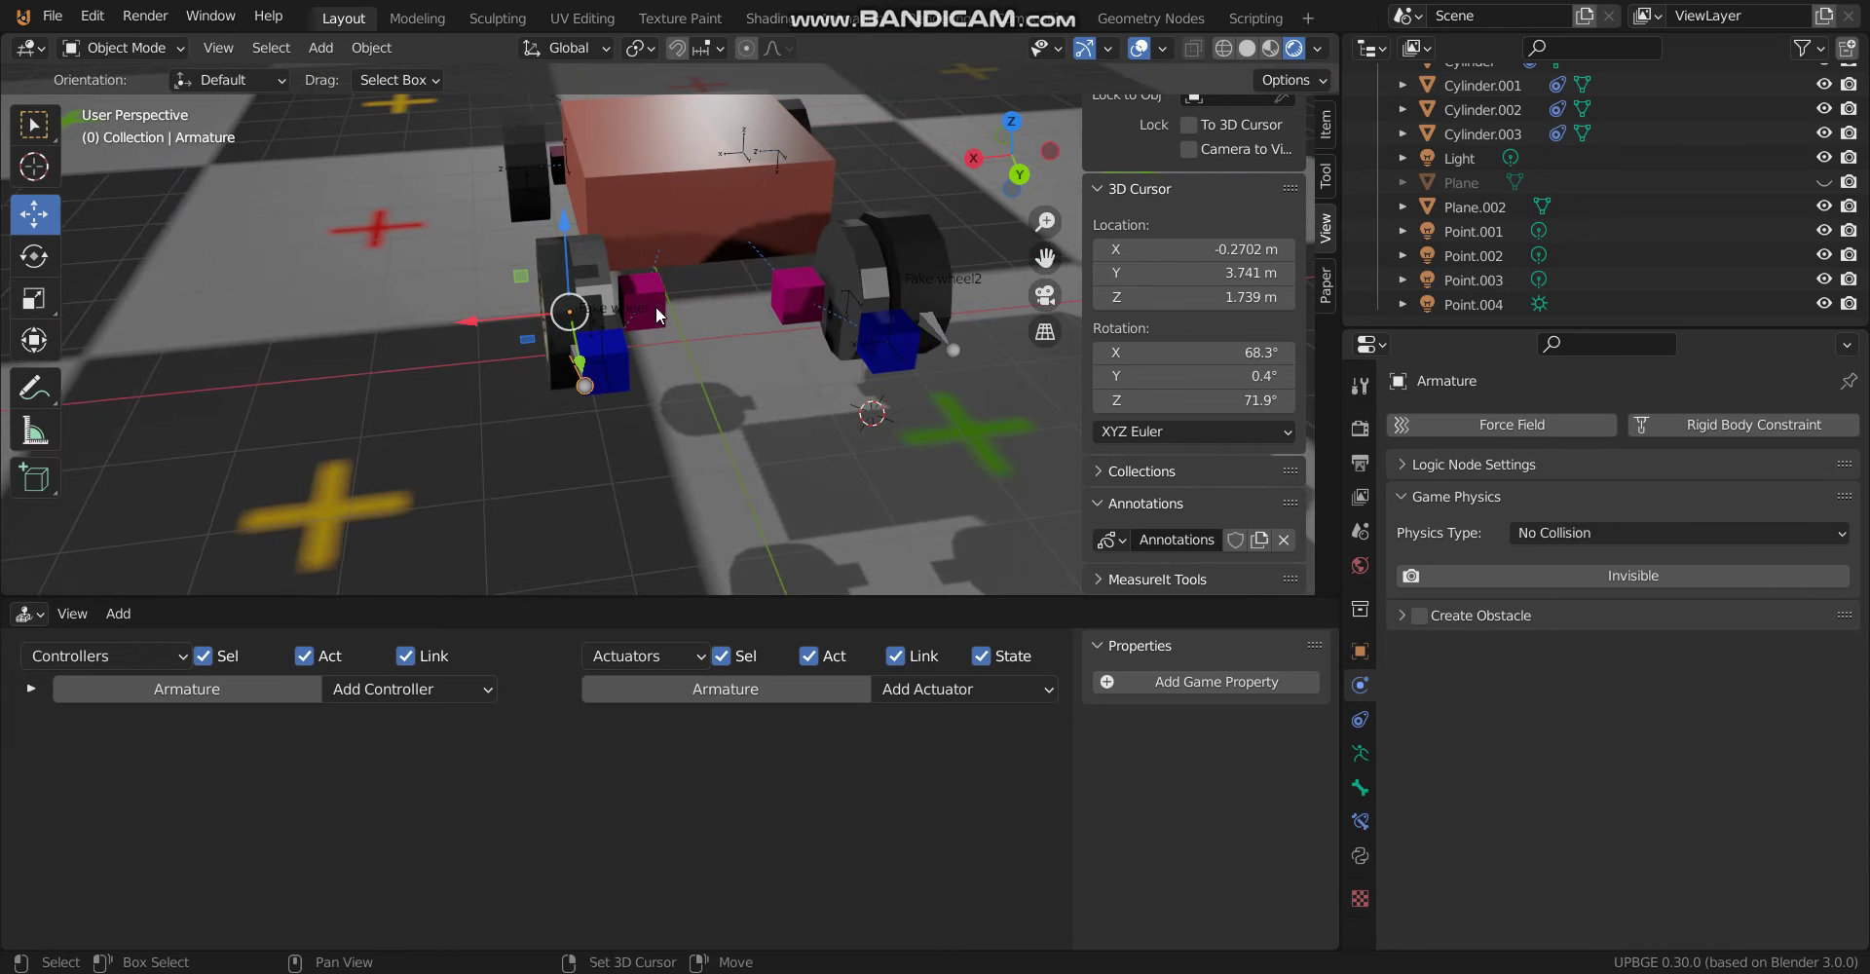
shift+click(657, 306)
key(ctrl+p)
click(656, 306)
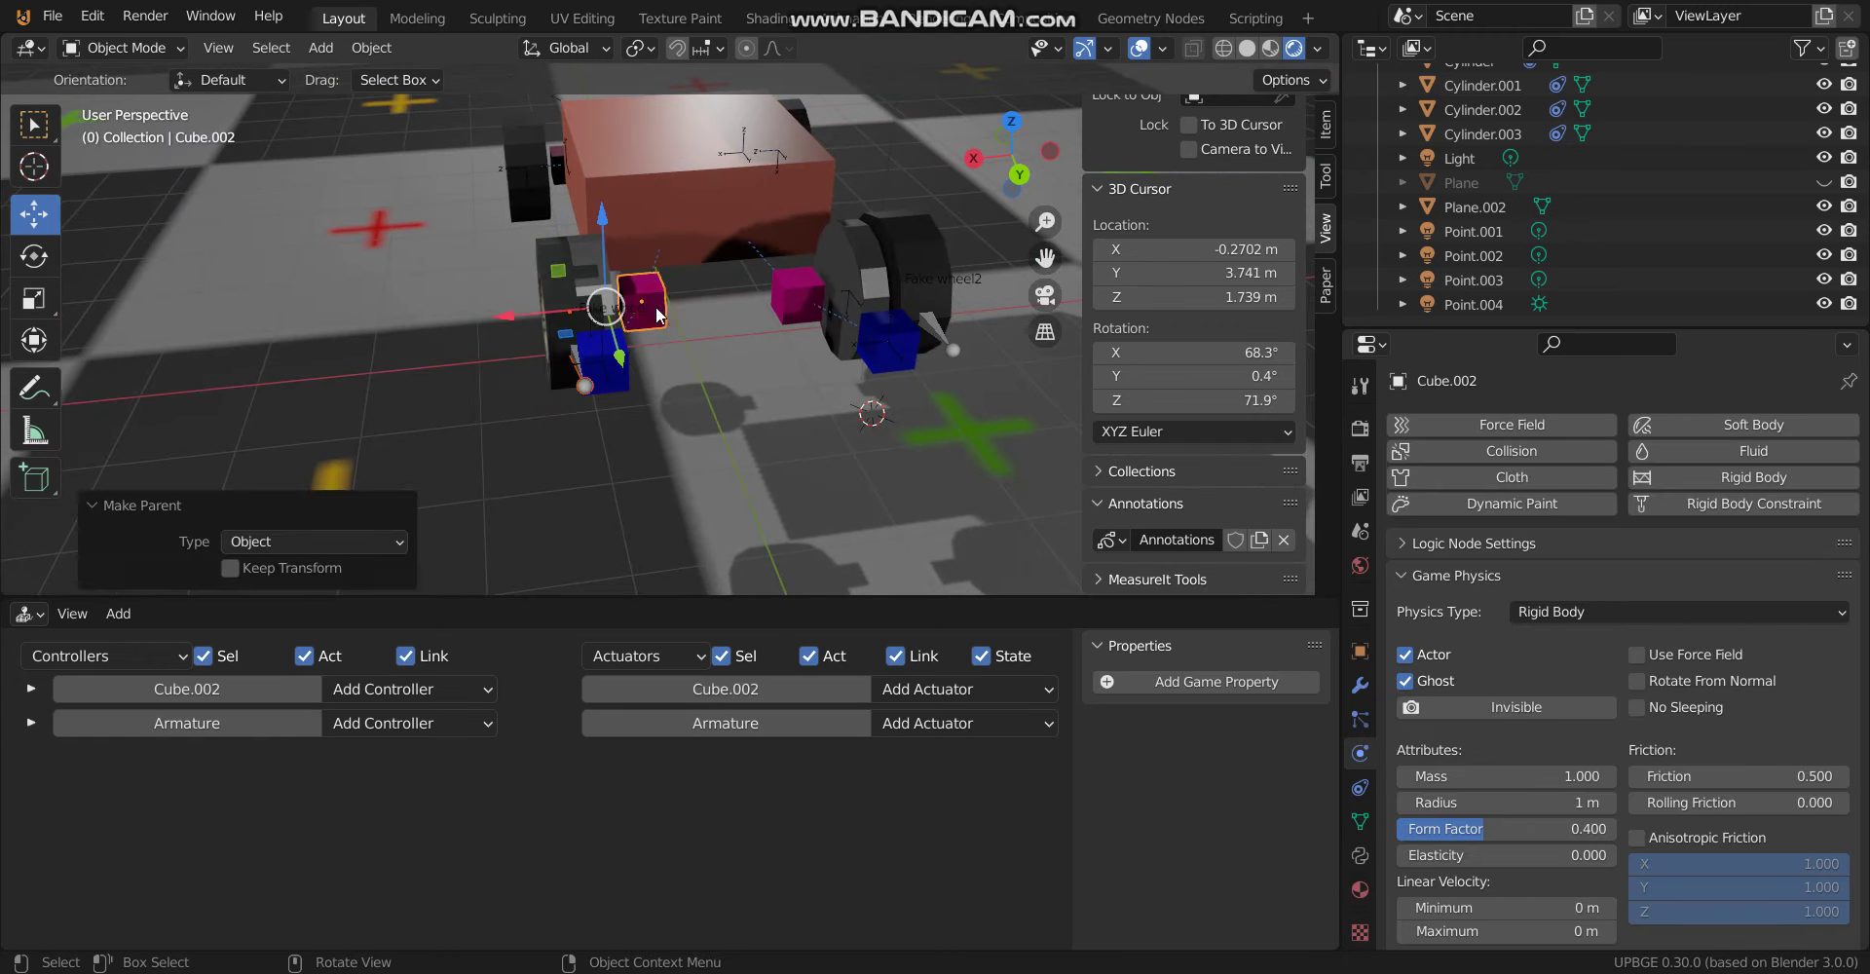
Parent Armature.001 to the magenta cube Cube.004 with the Object option
click(952, 344)
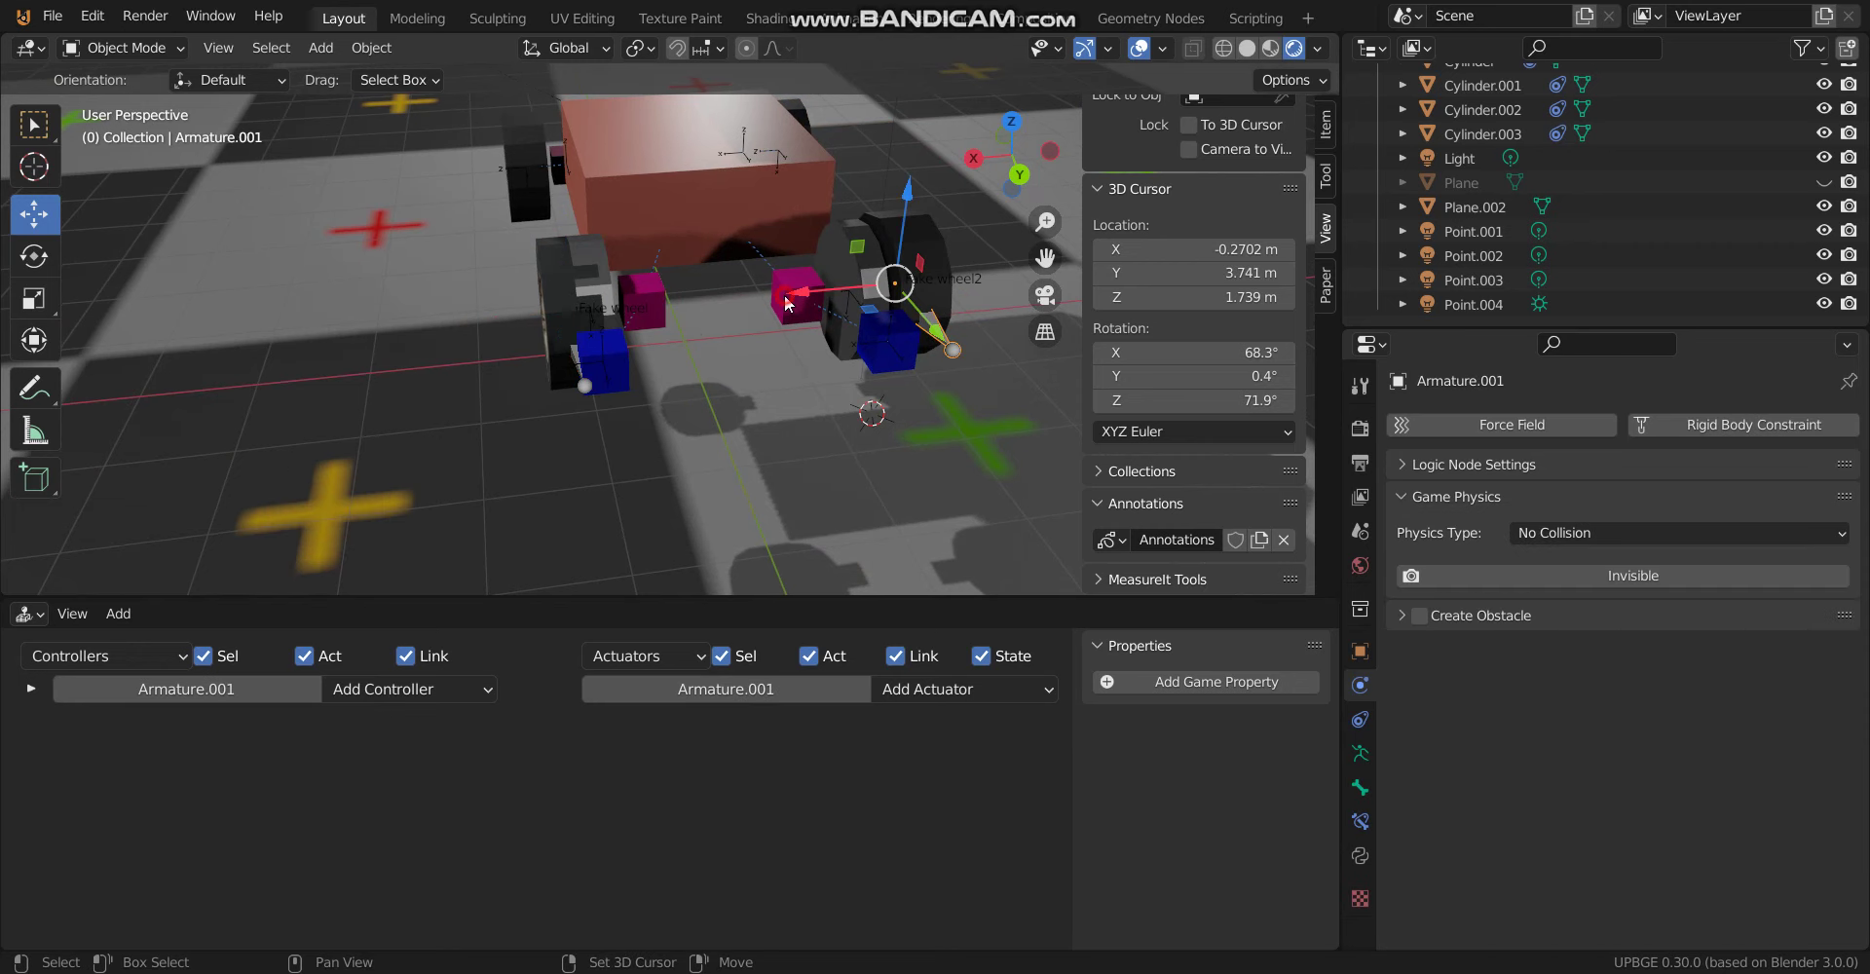
shift+click(787, 303)
key(ctrl+p)
click(785, 294)
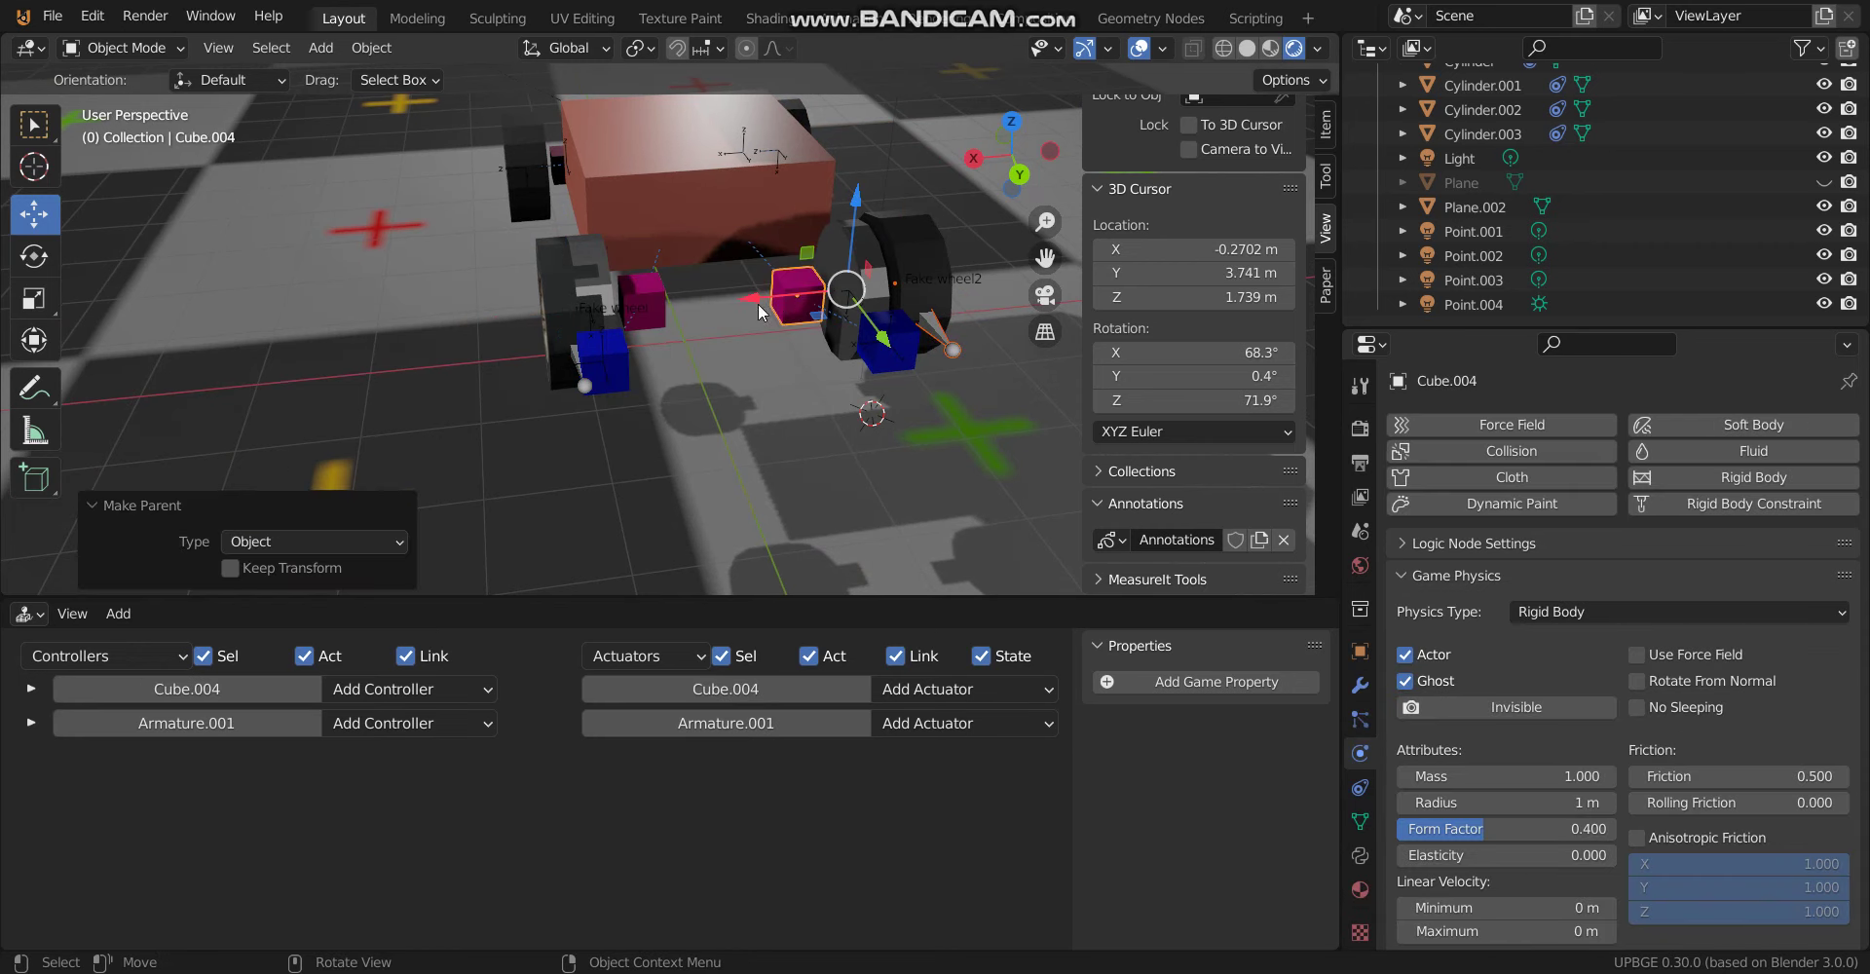
Run the game to test how the fake wheels follow their new parent cubes
middle_drag(760, 311, 792, 302)
key(p)
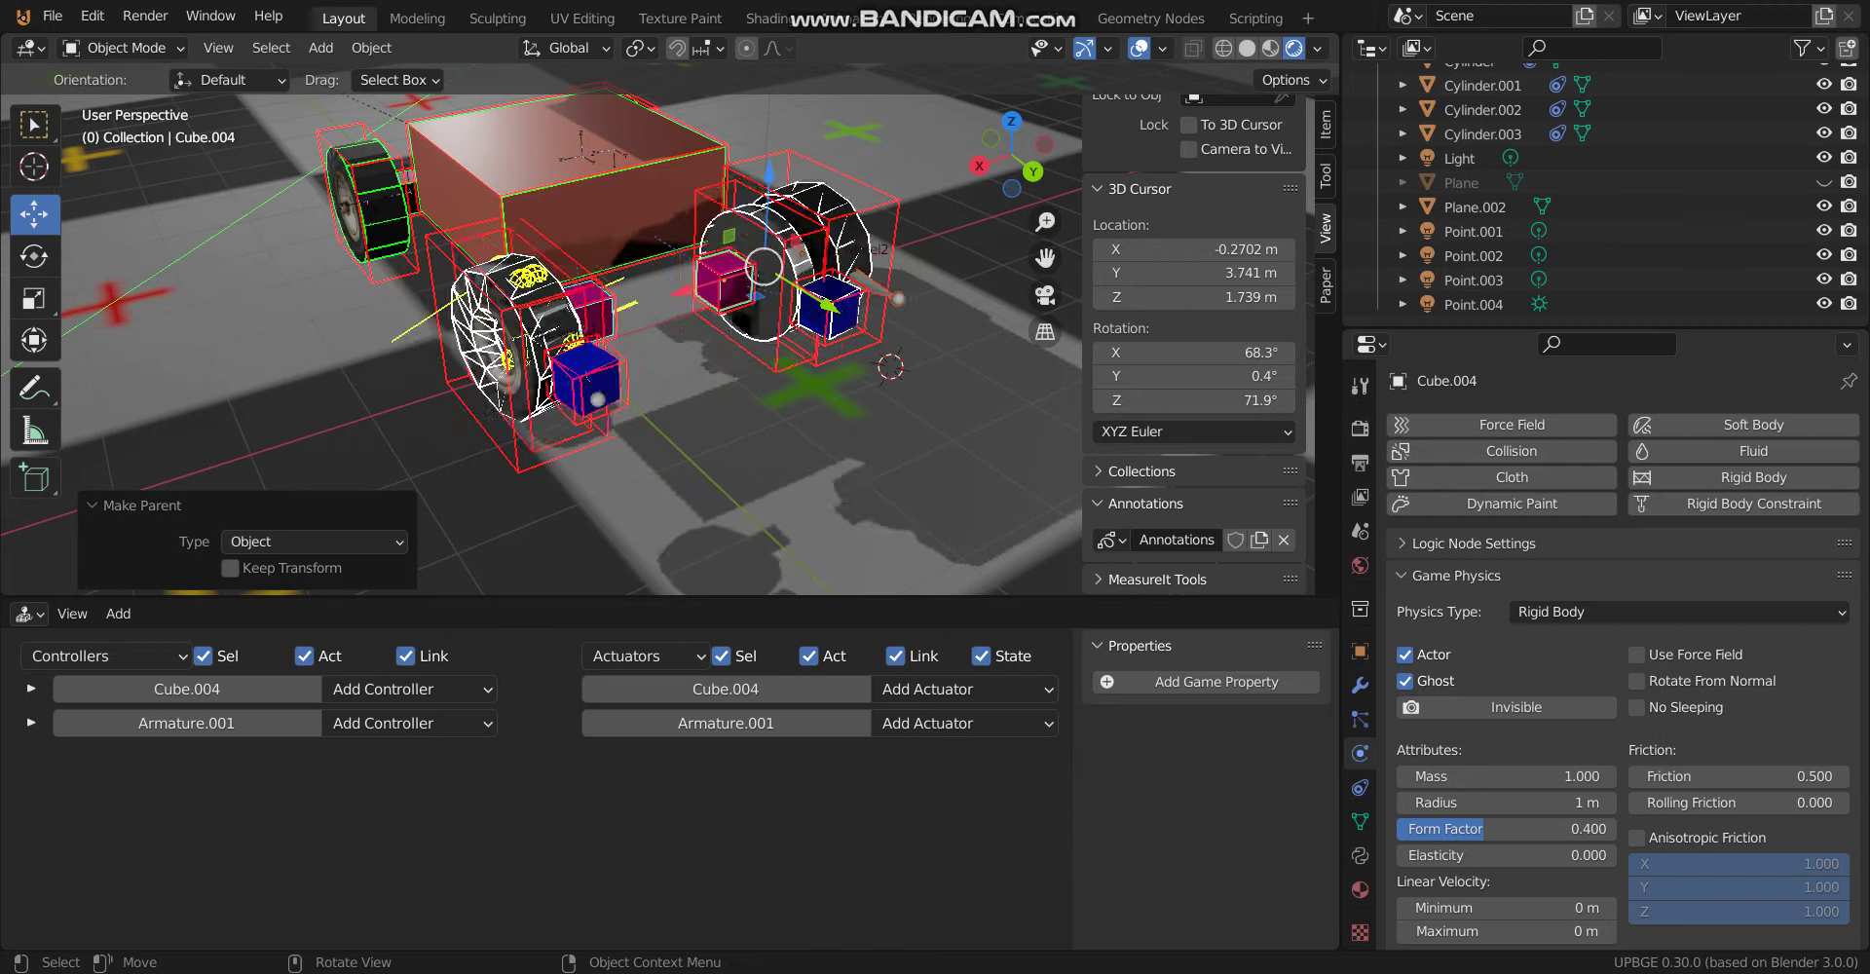
key(Escape)
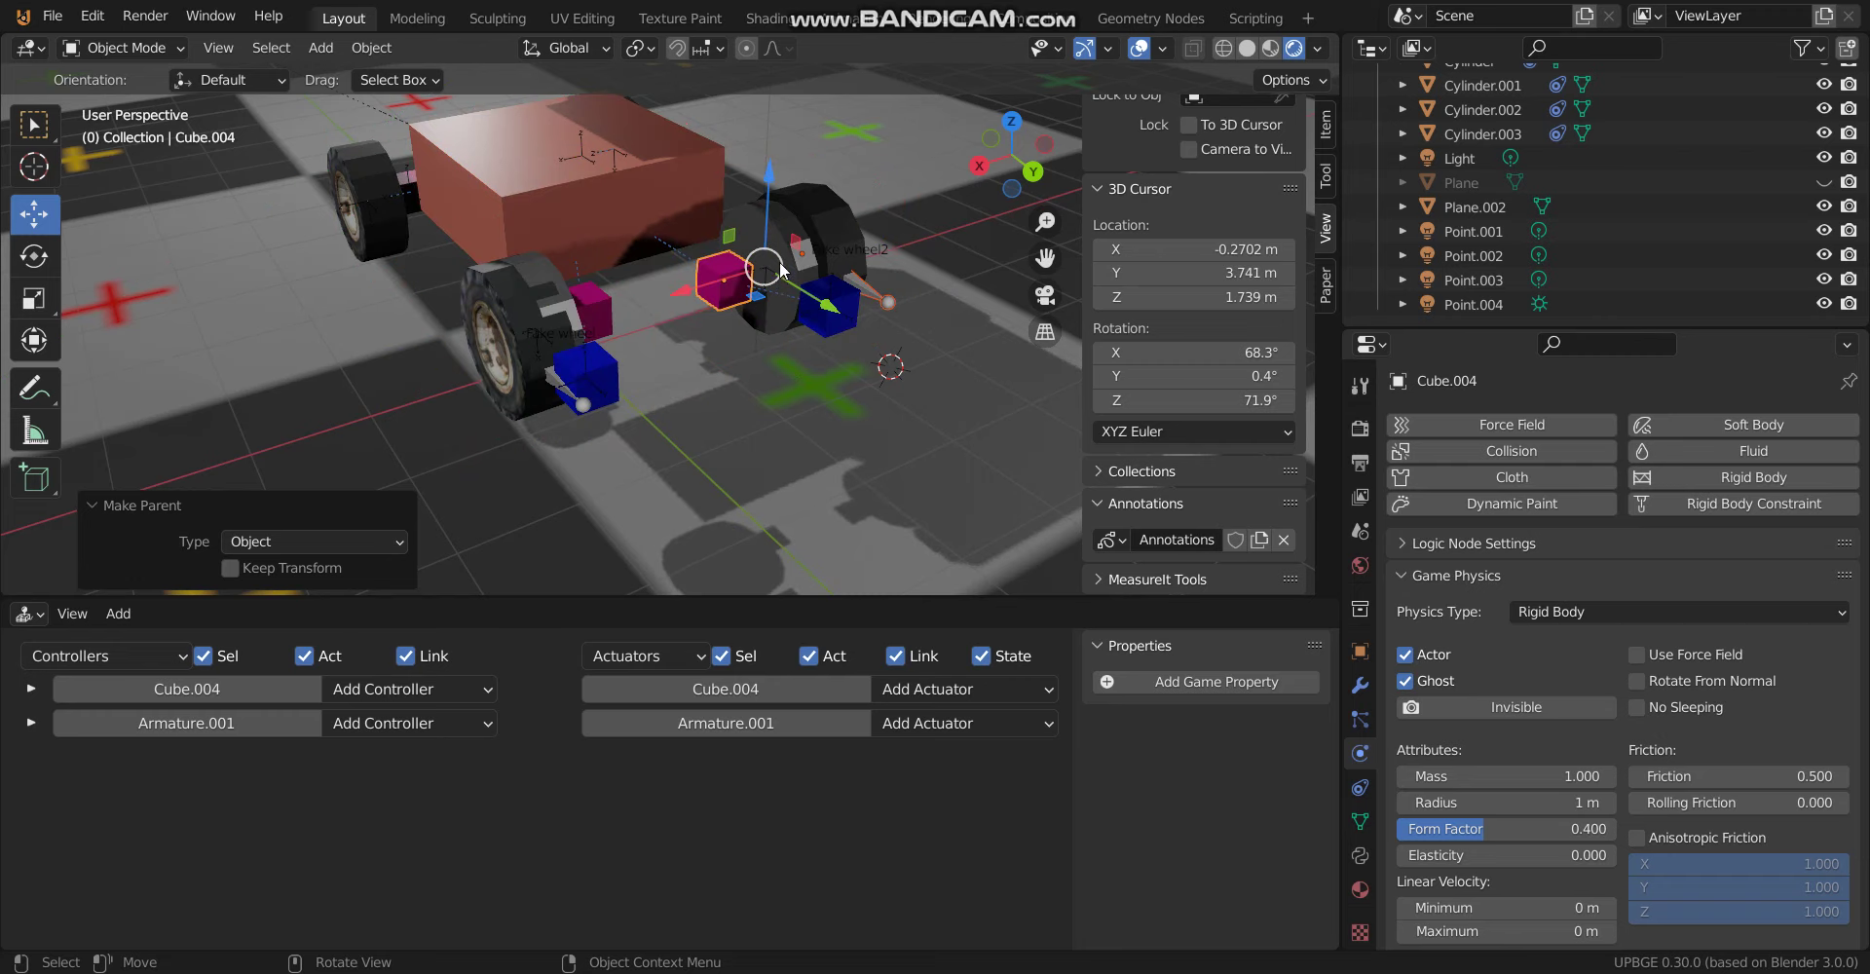
Make the real front wheels Cylinder.003 and Cylinder.002 invisible in their game physics settings
click(784, 264)
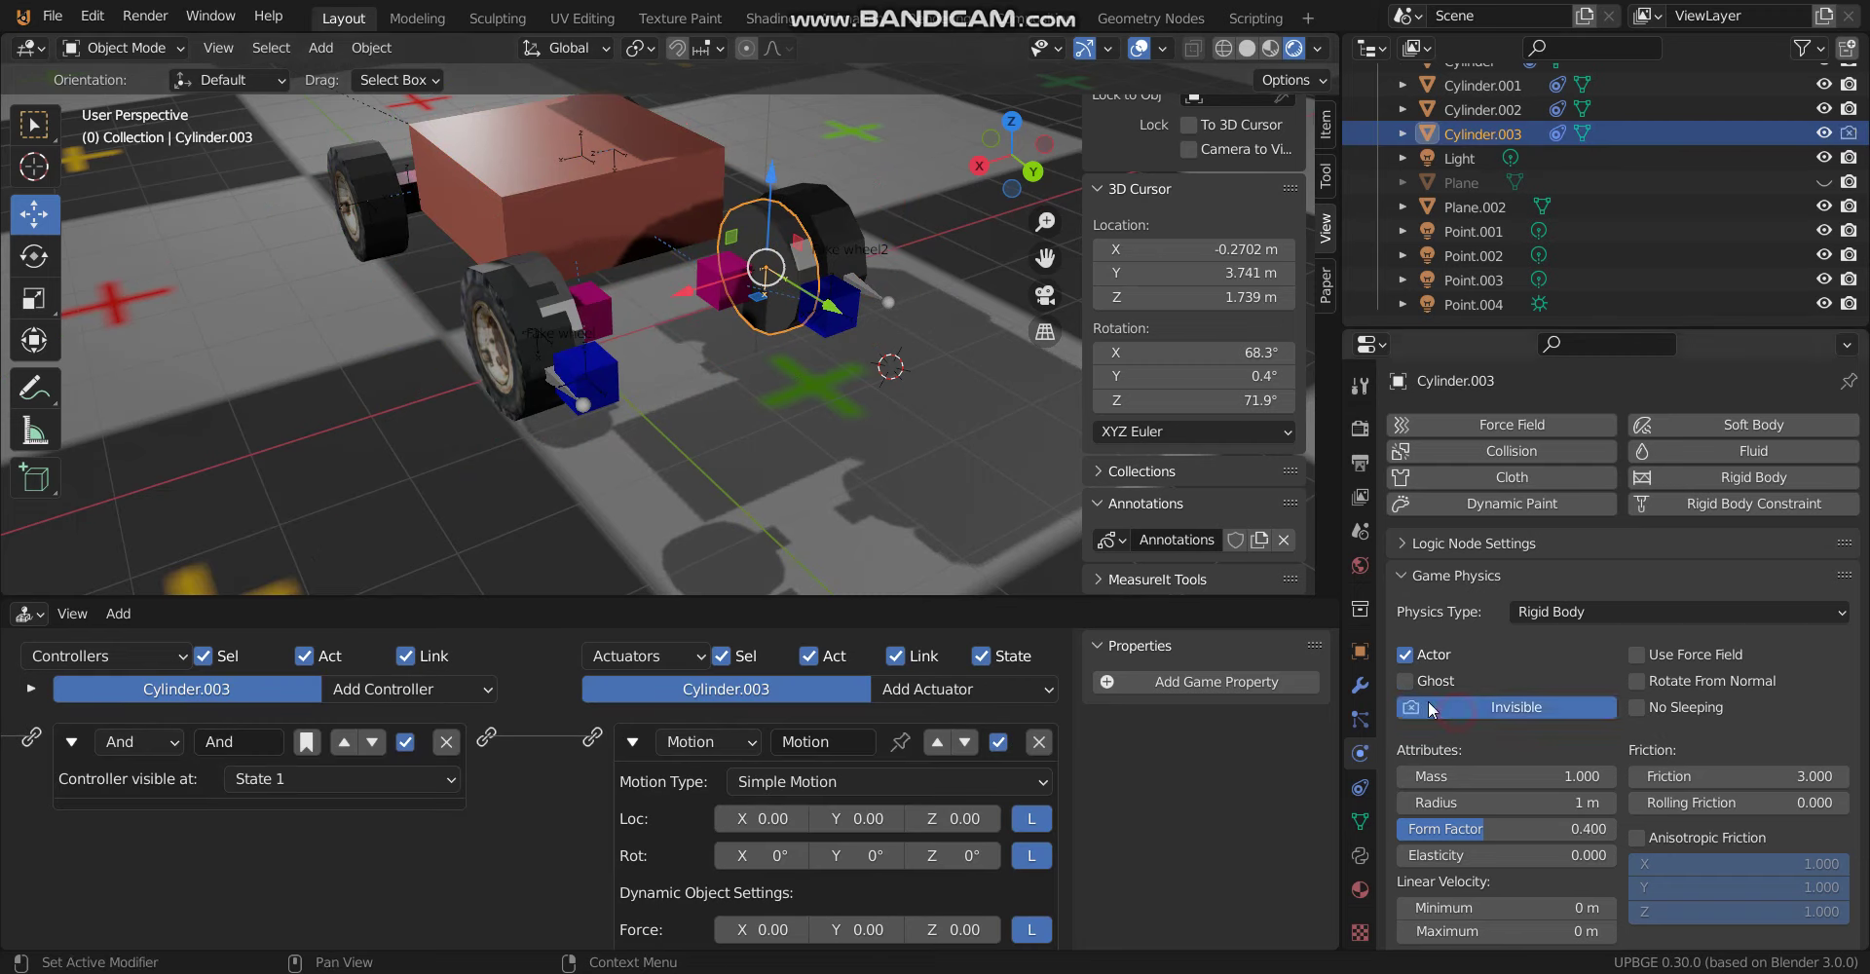
click(558, 278)
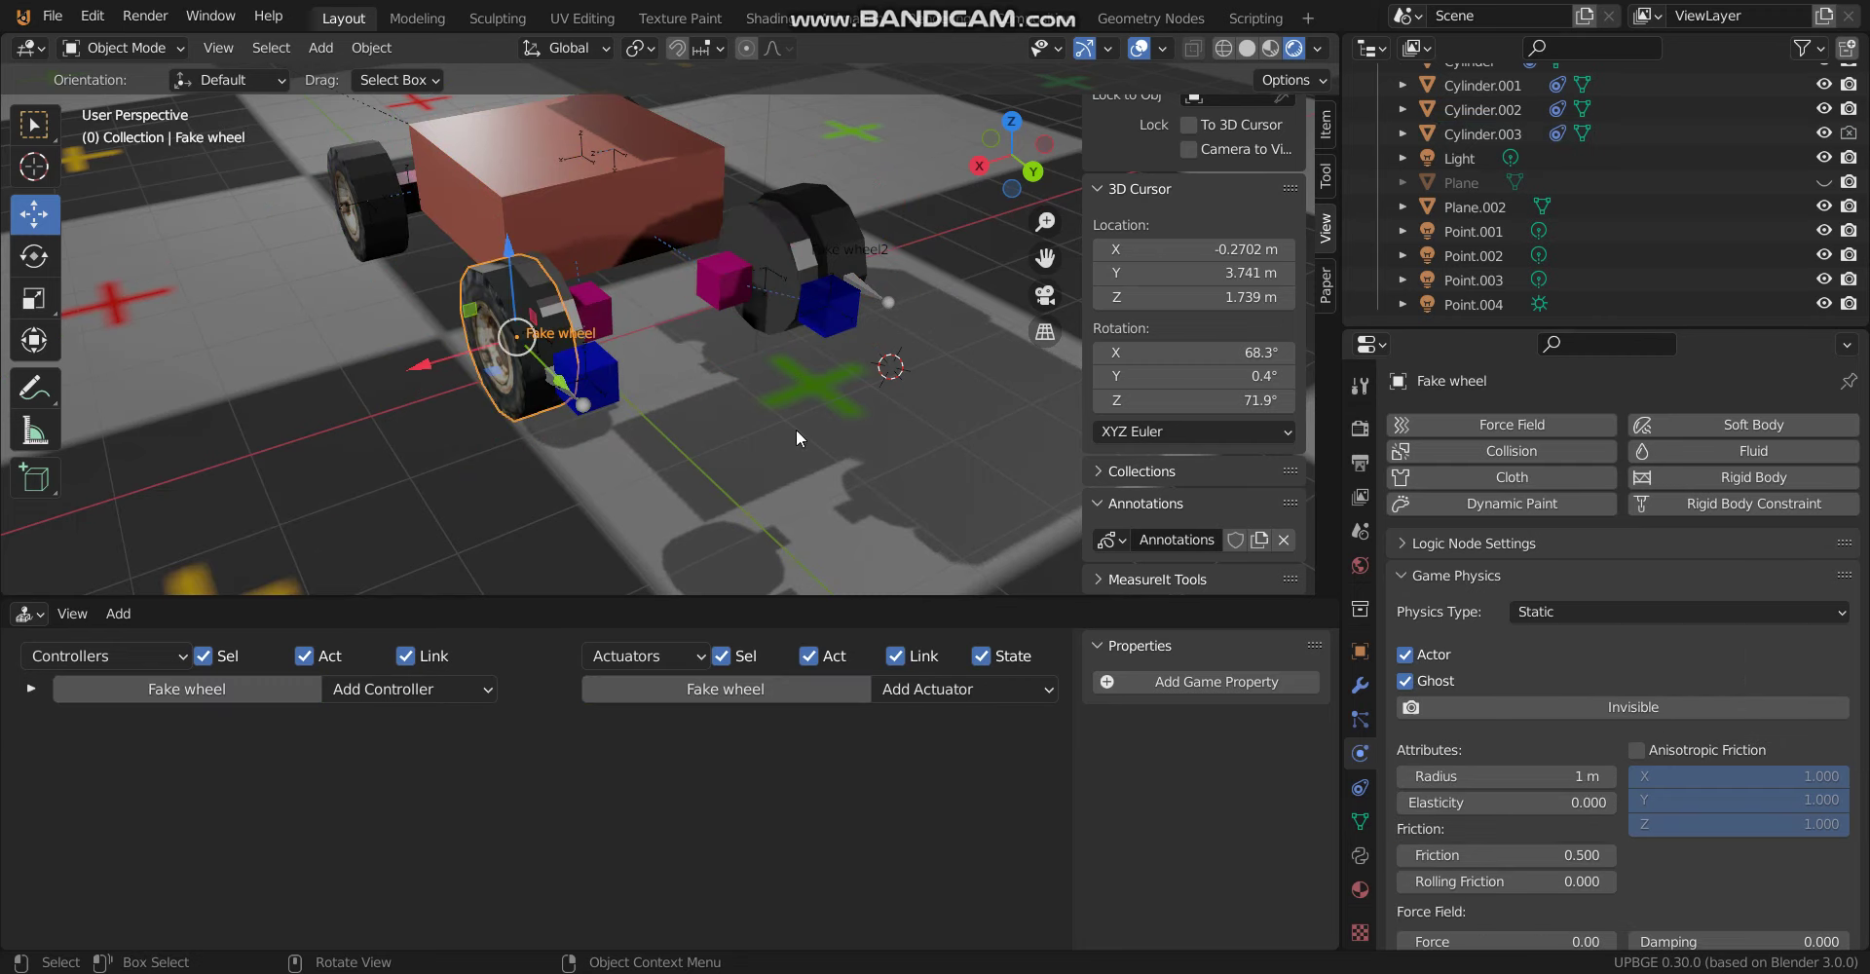
click(542, 265)
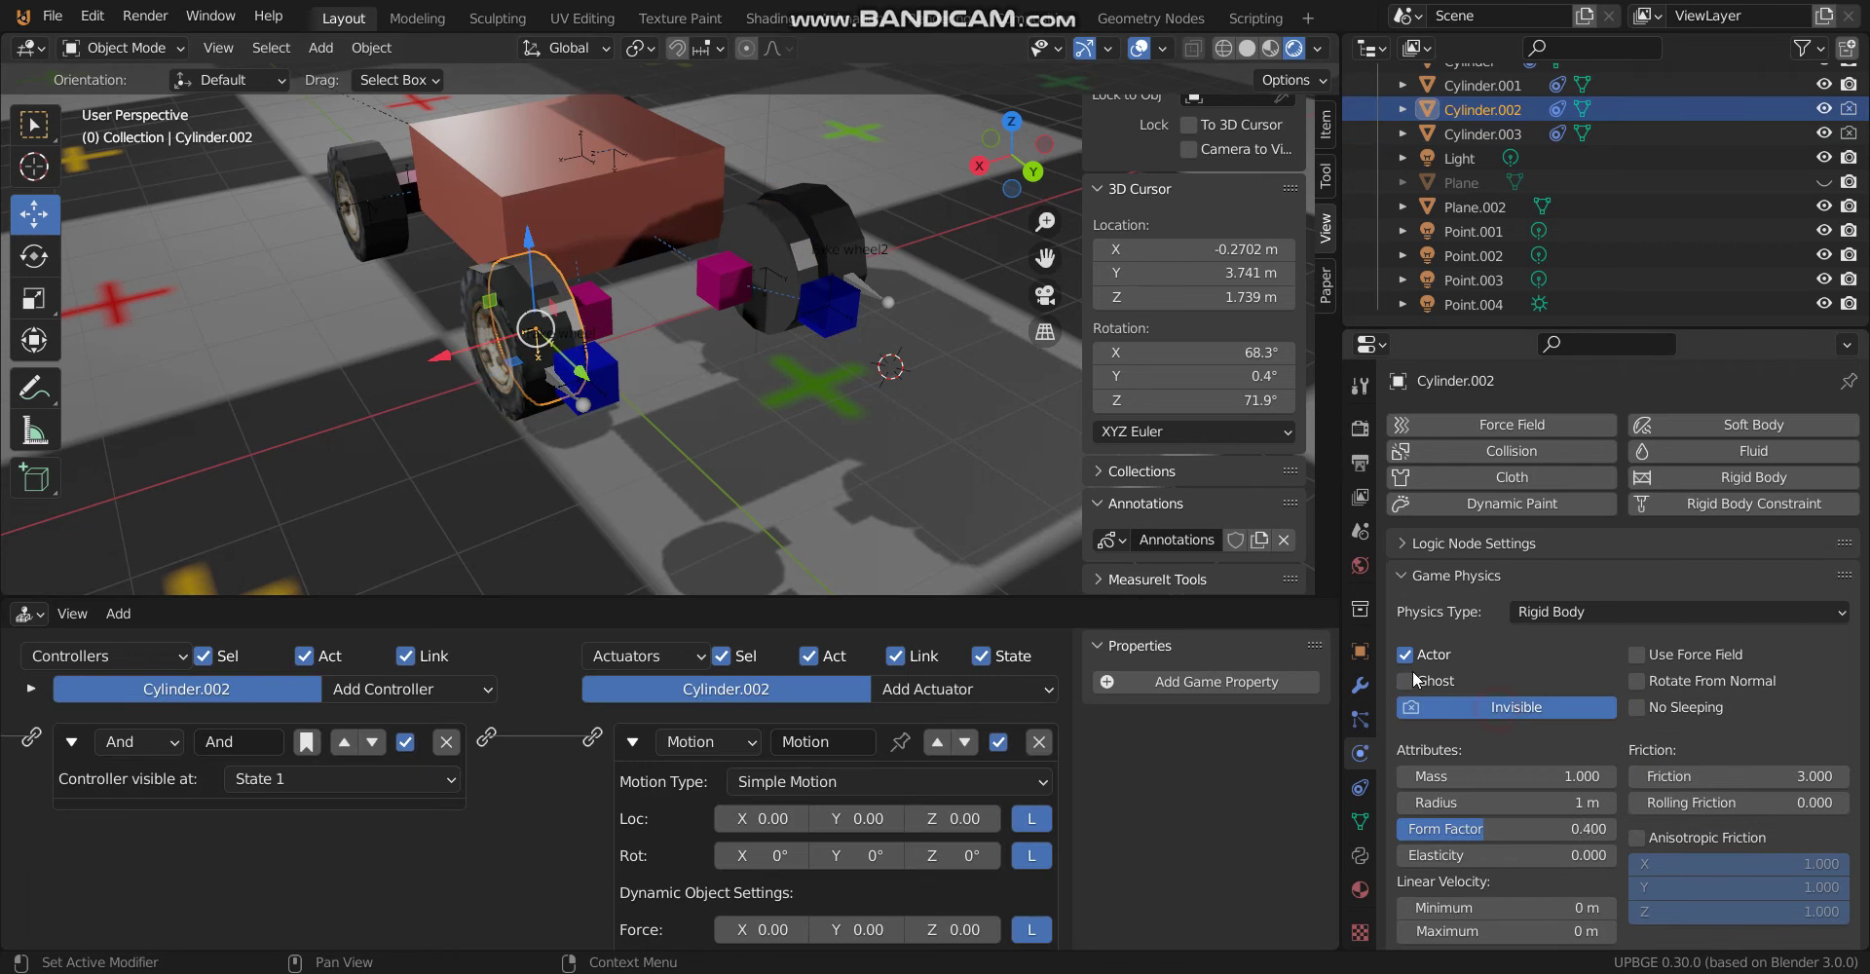
Set the car body Cube's physics type to Rigid Body and turn off Physics Visualization in the game debug settings
middle_drag(715, 273, 569, 249)
click(604, 224)
click(1580, 611)
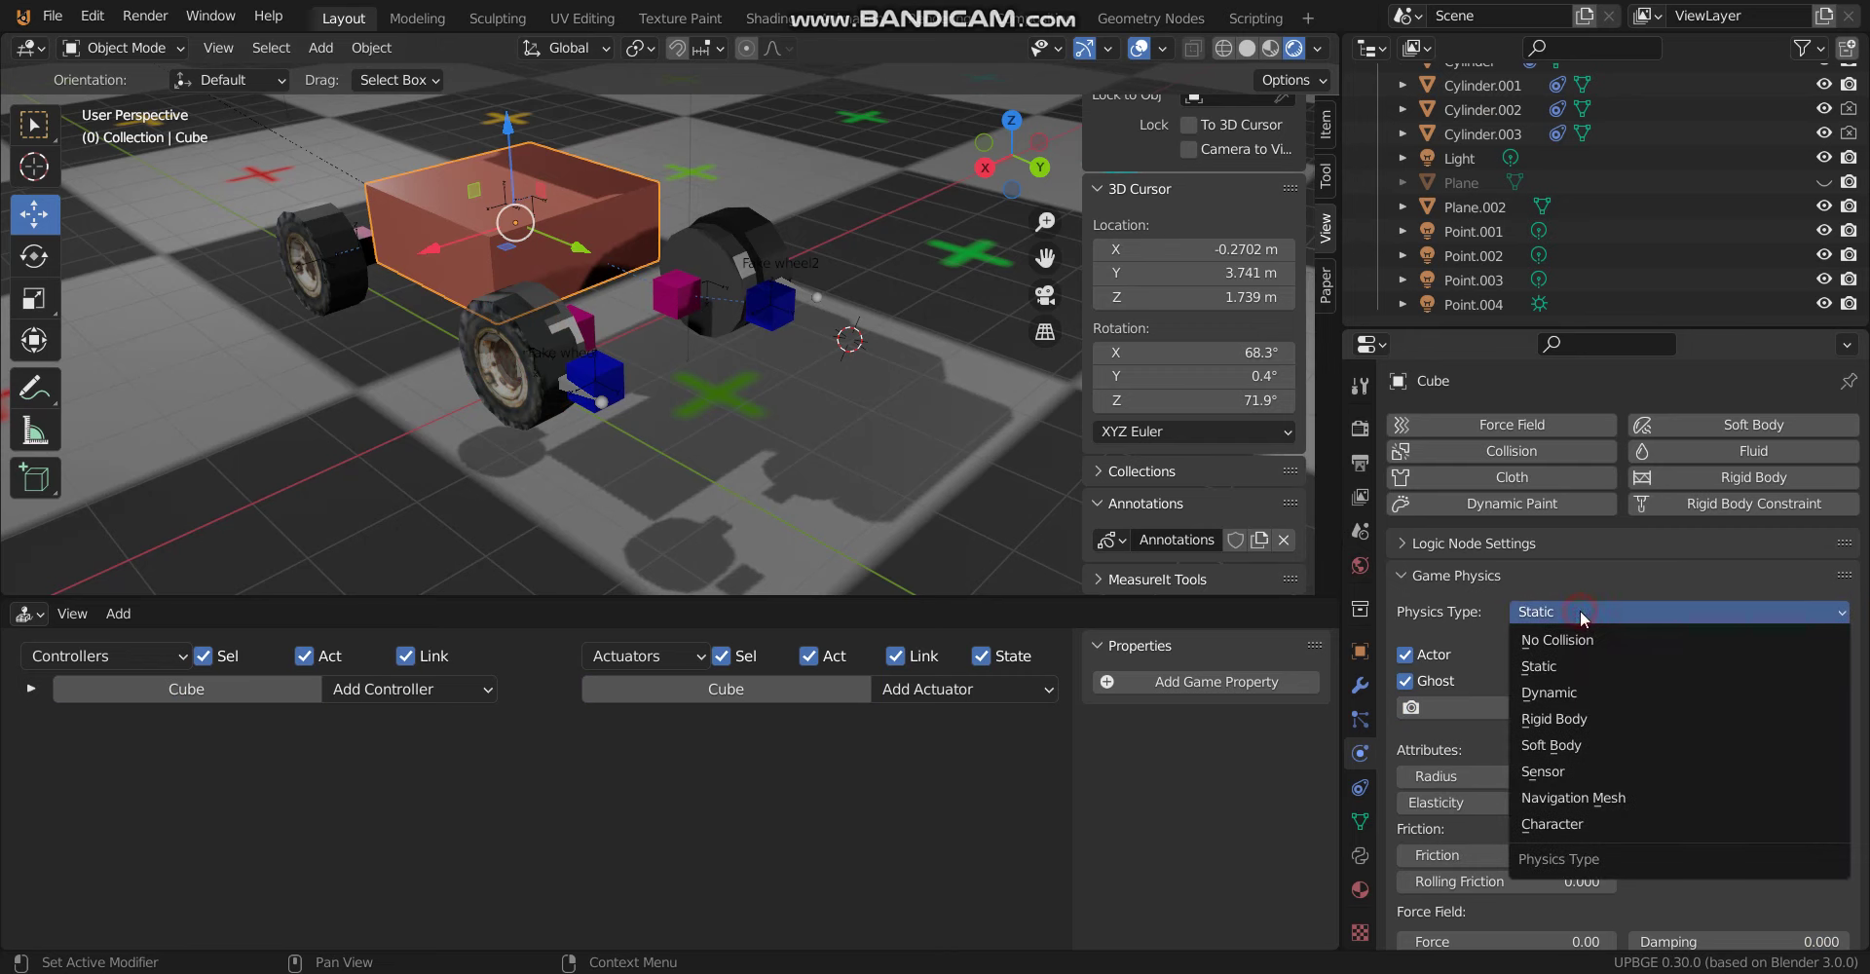
click(1578, 718)
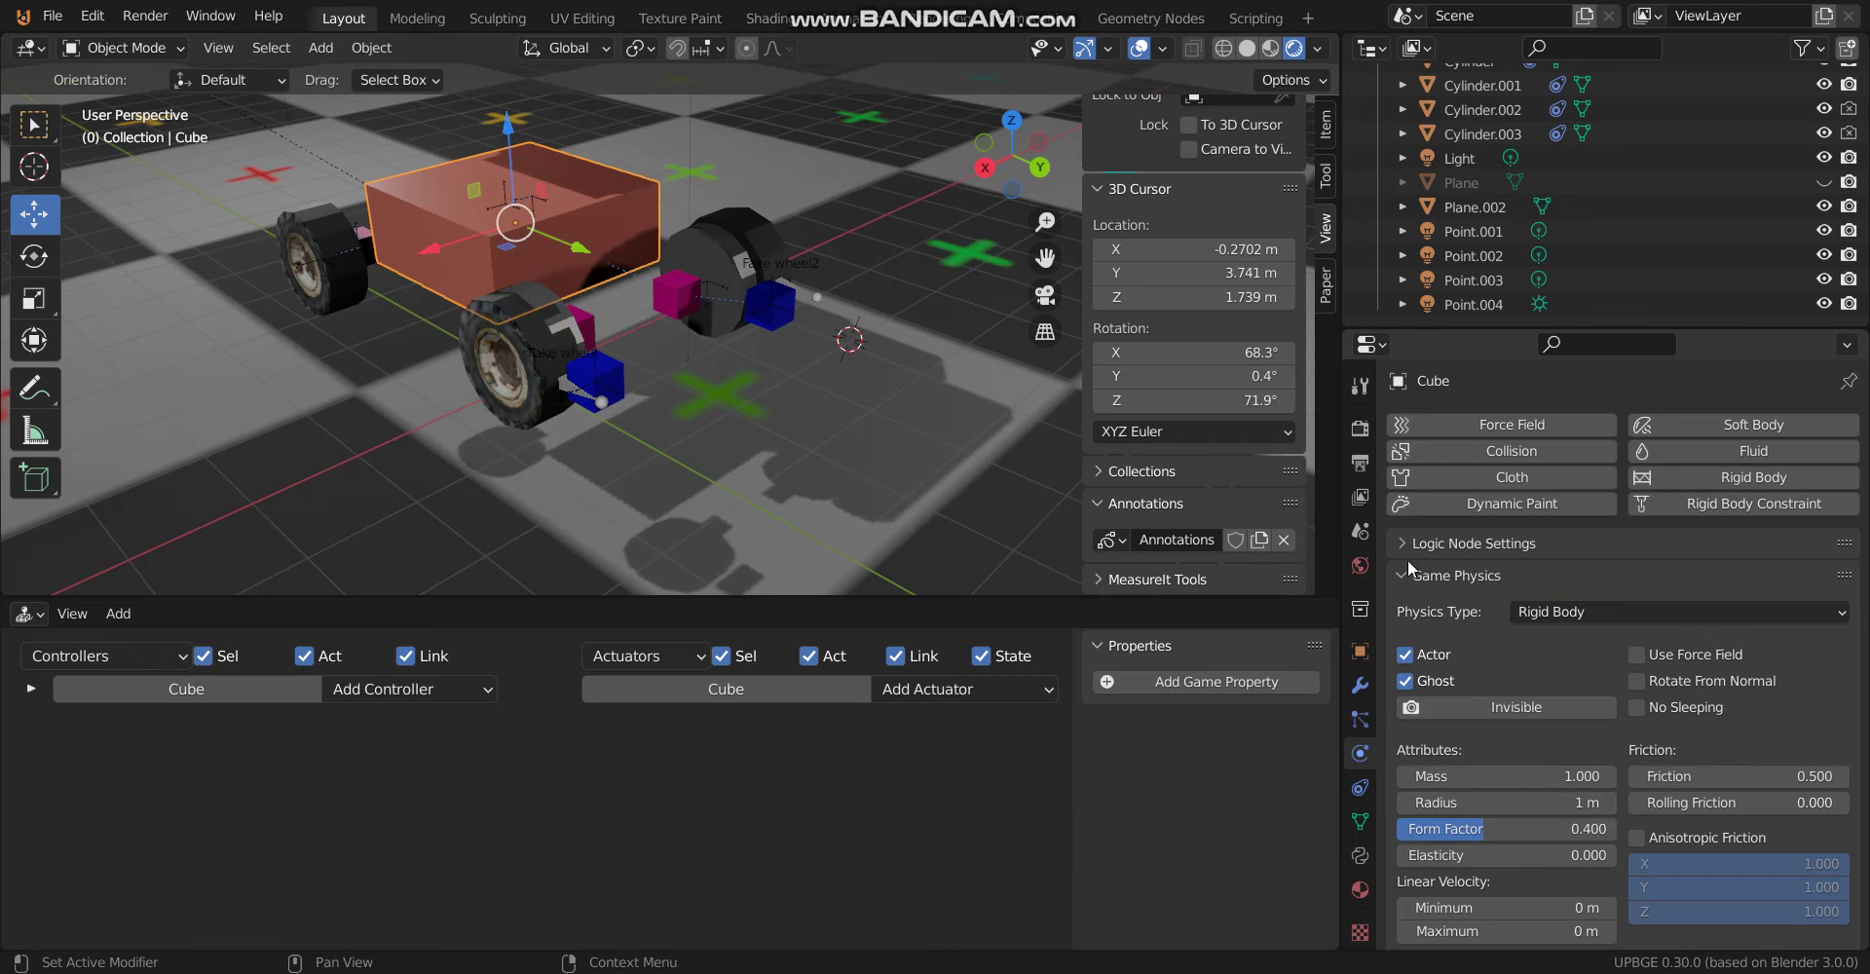
click(1360, 431)
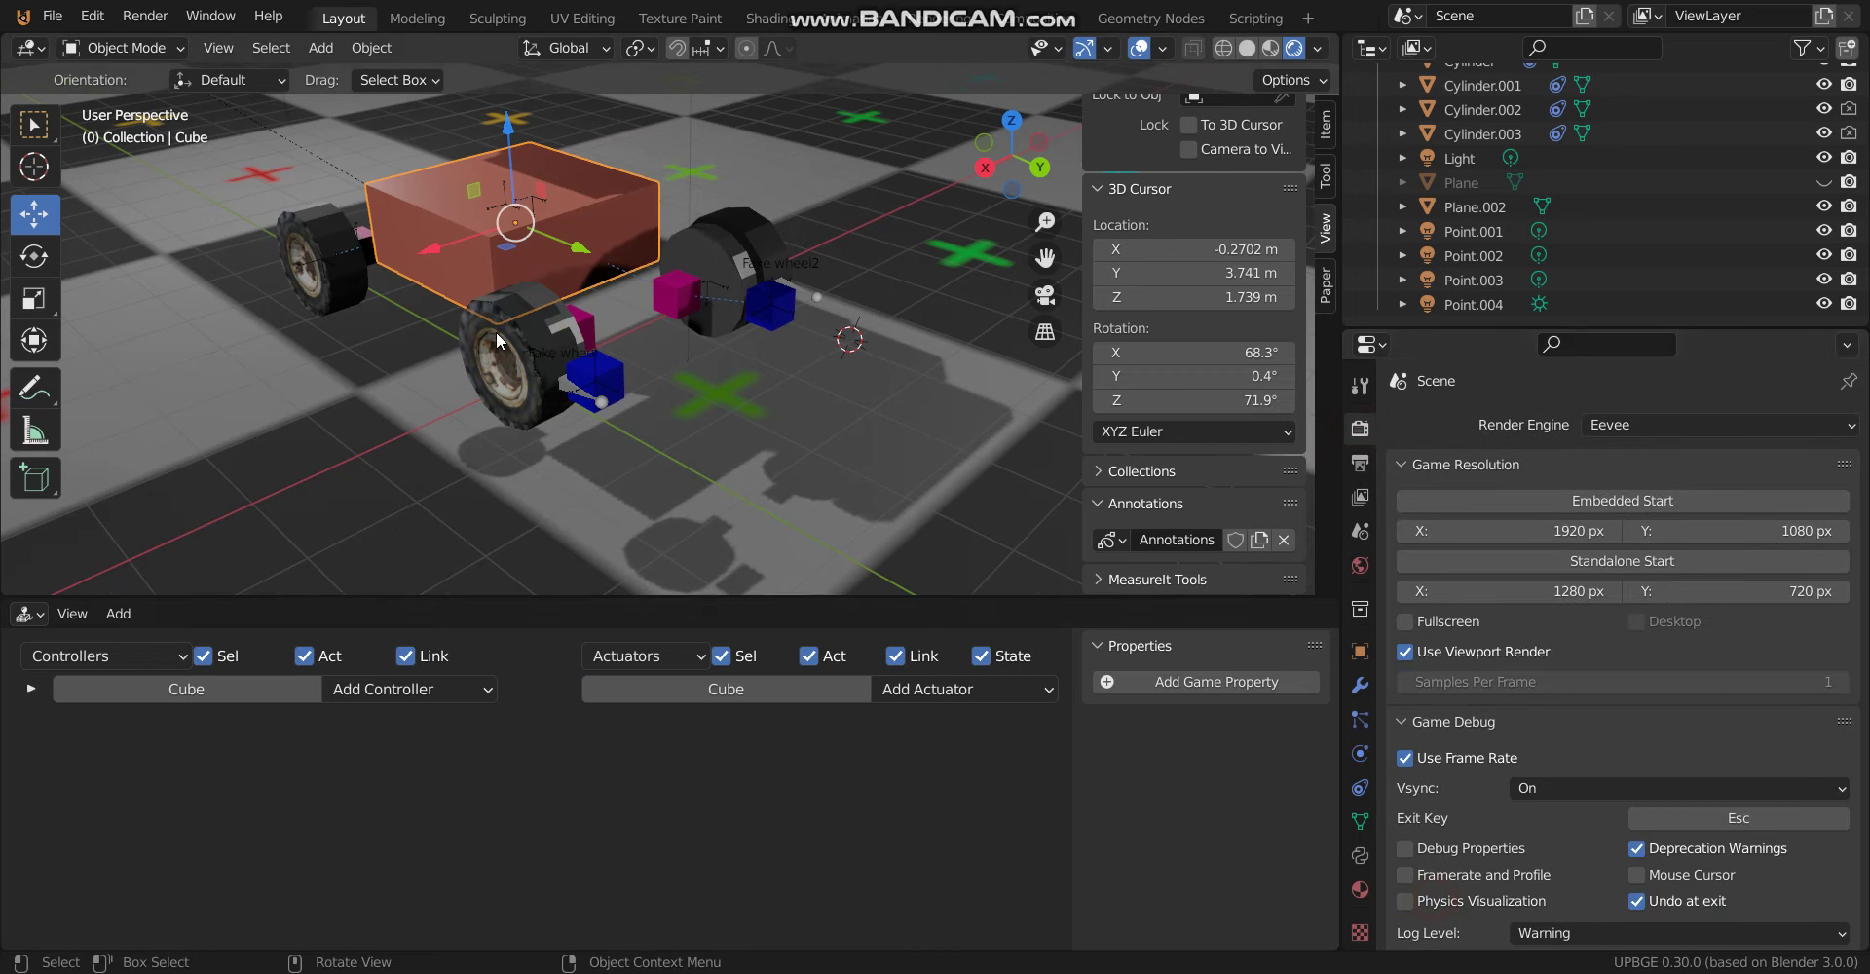
Run the game in the viewport and again from the camera view to test driving the car on the flat ground
scroll(506, 265, down, 2)
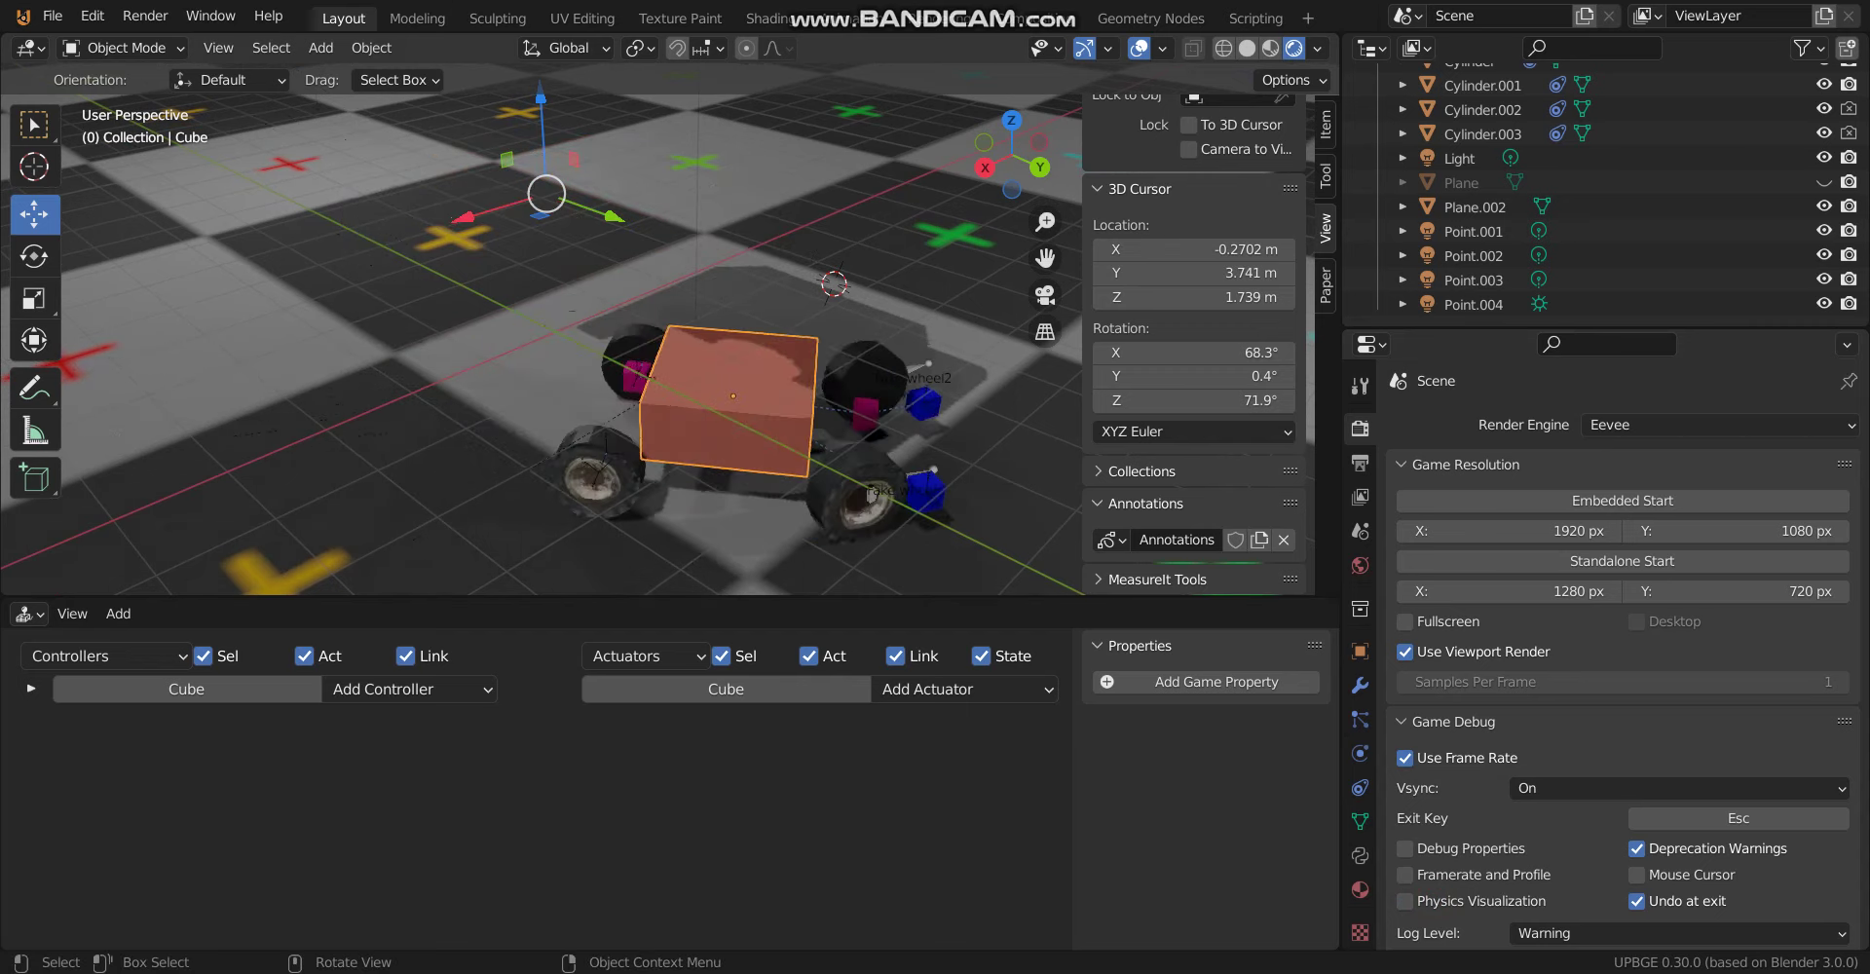
key(Escape)
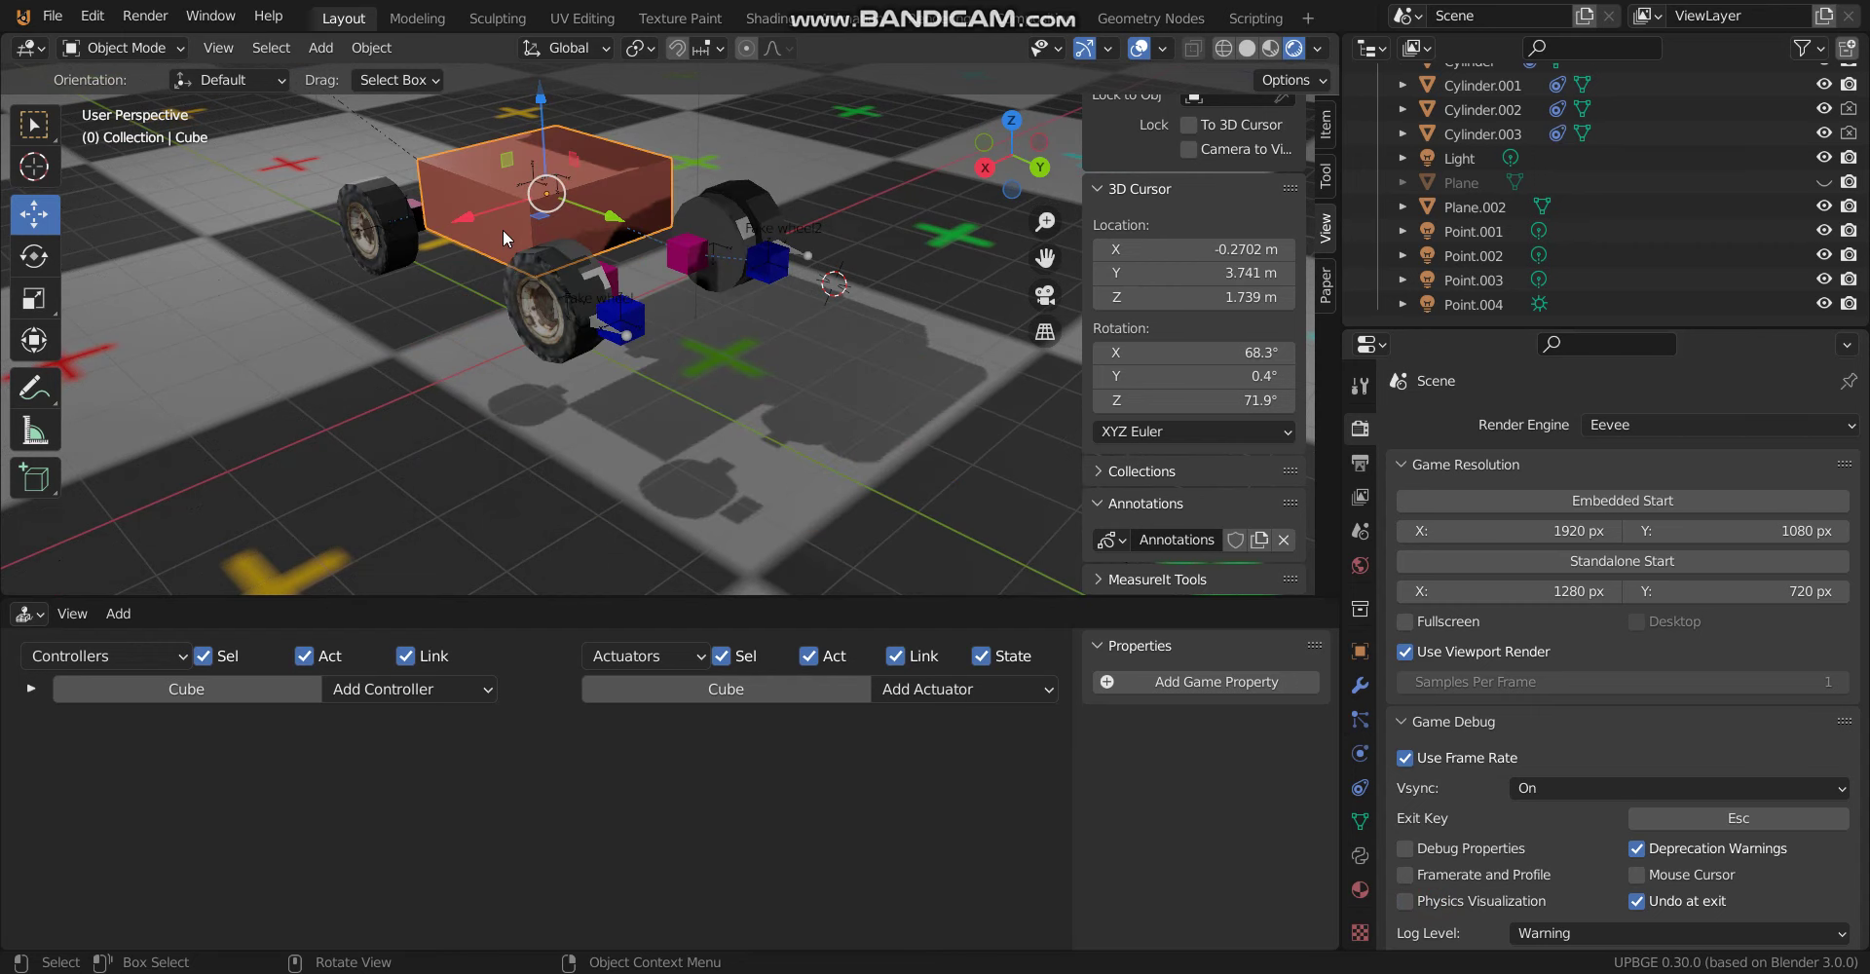
key(KP_0)
scroll(596, 236, down, 4)
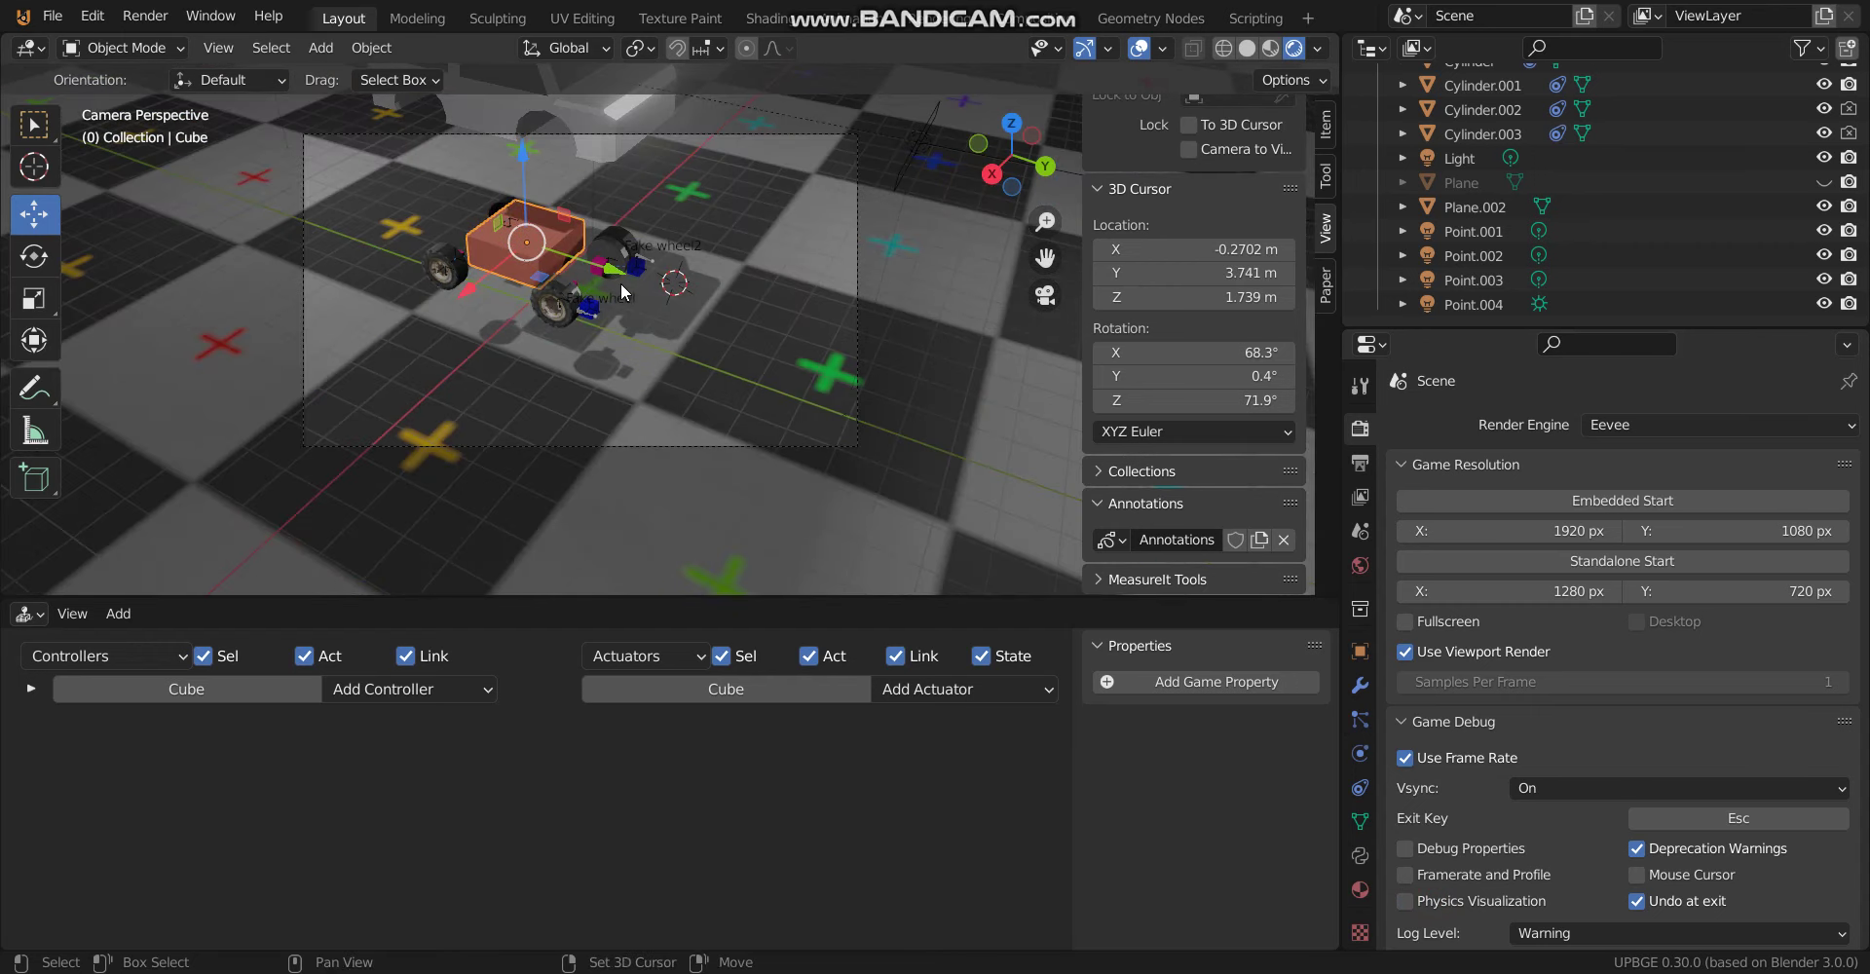
shift+middle_drag(594, 237, 621, 283)
scroll(621, 282, up, 2)
key(p)
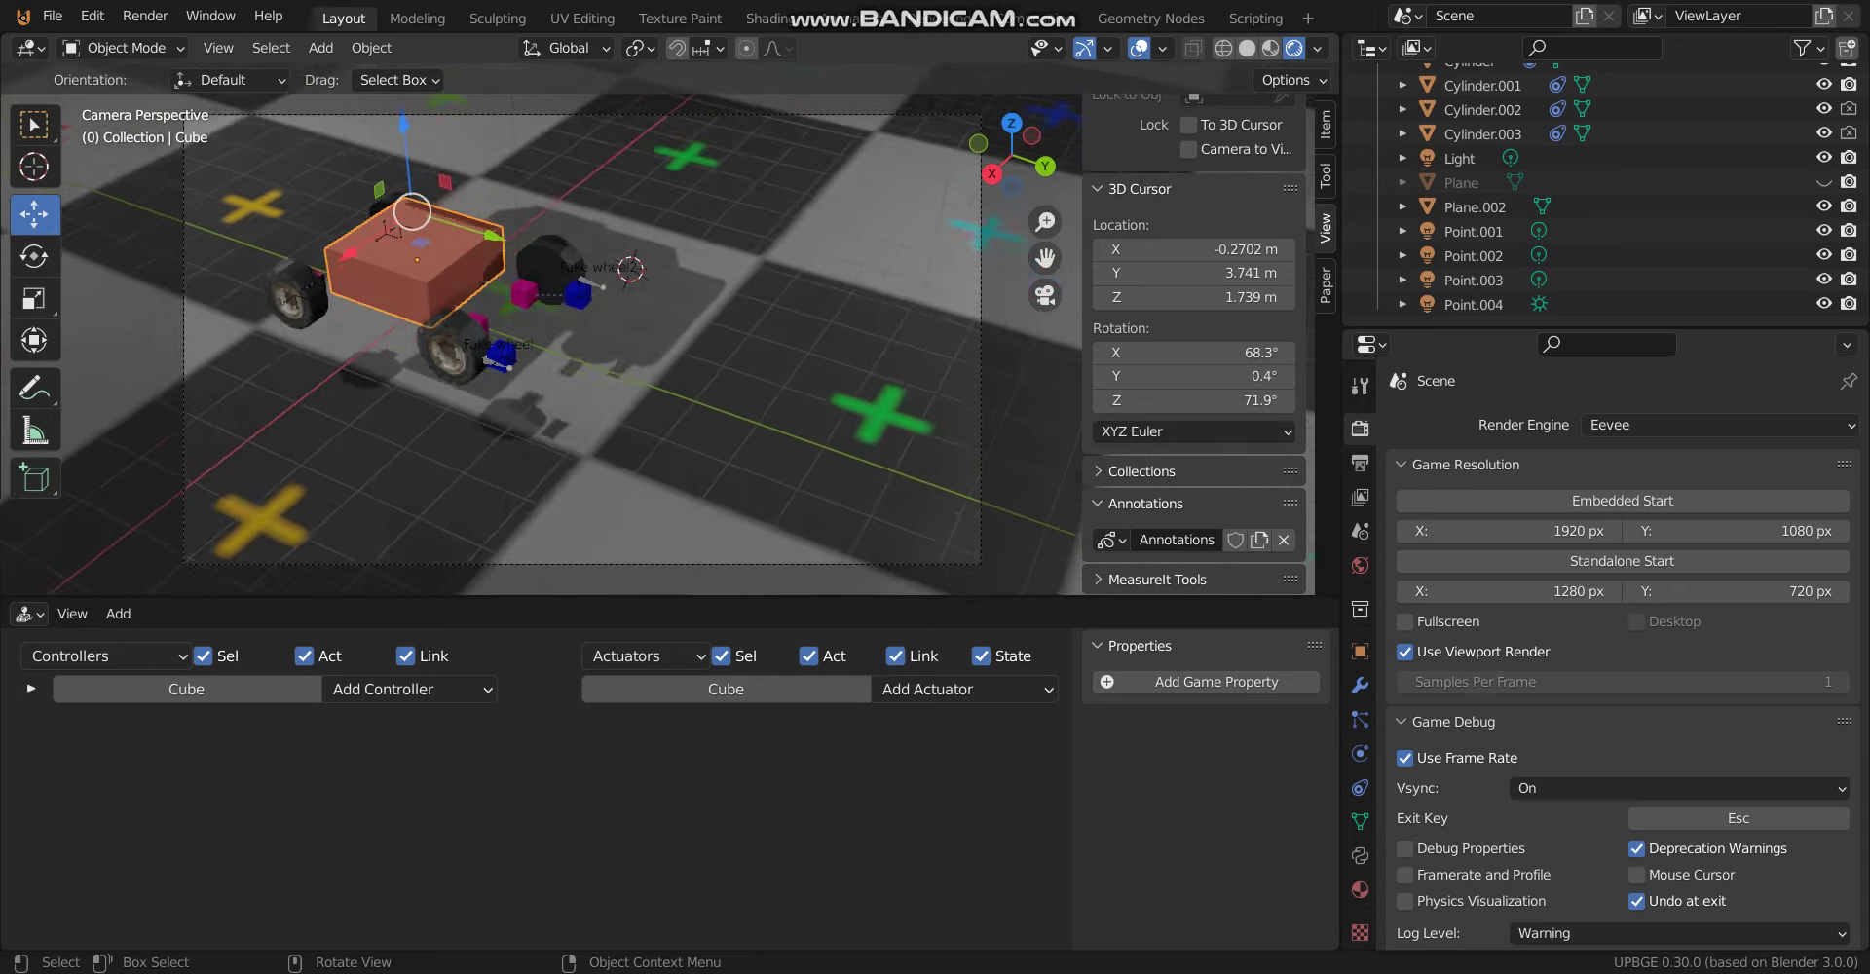
key(space)
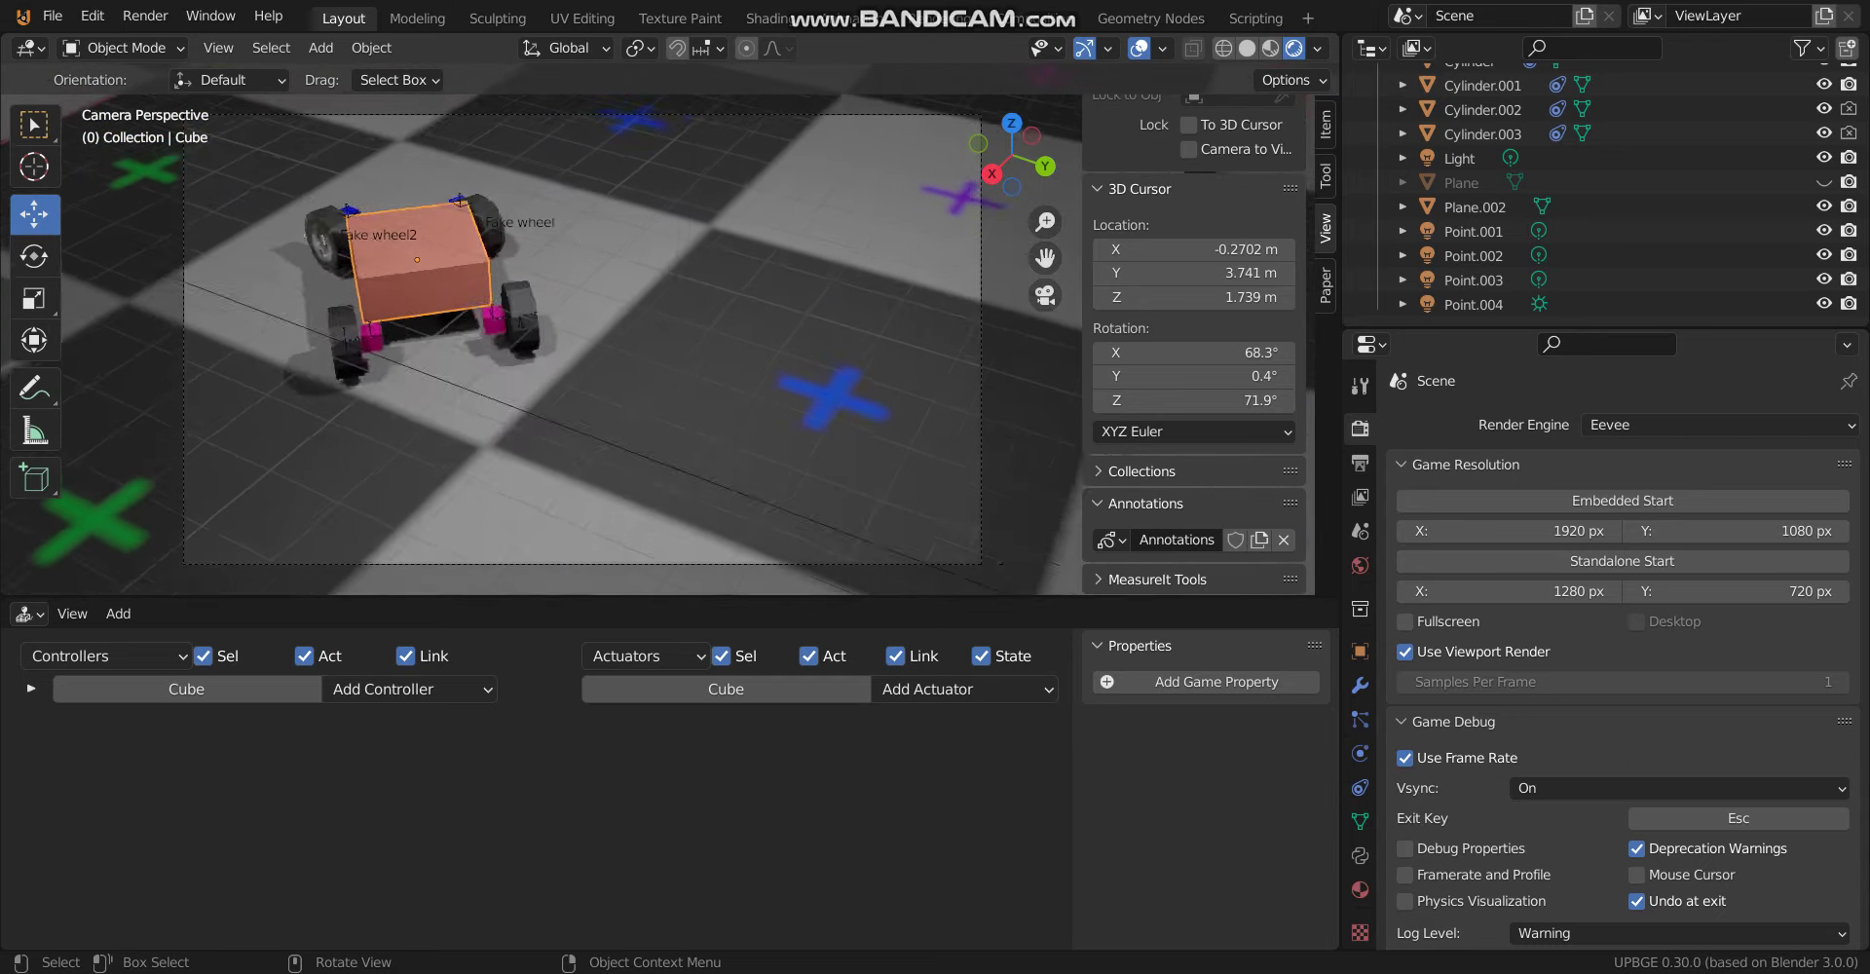
key(Escape)
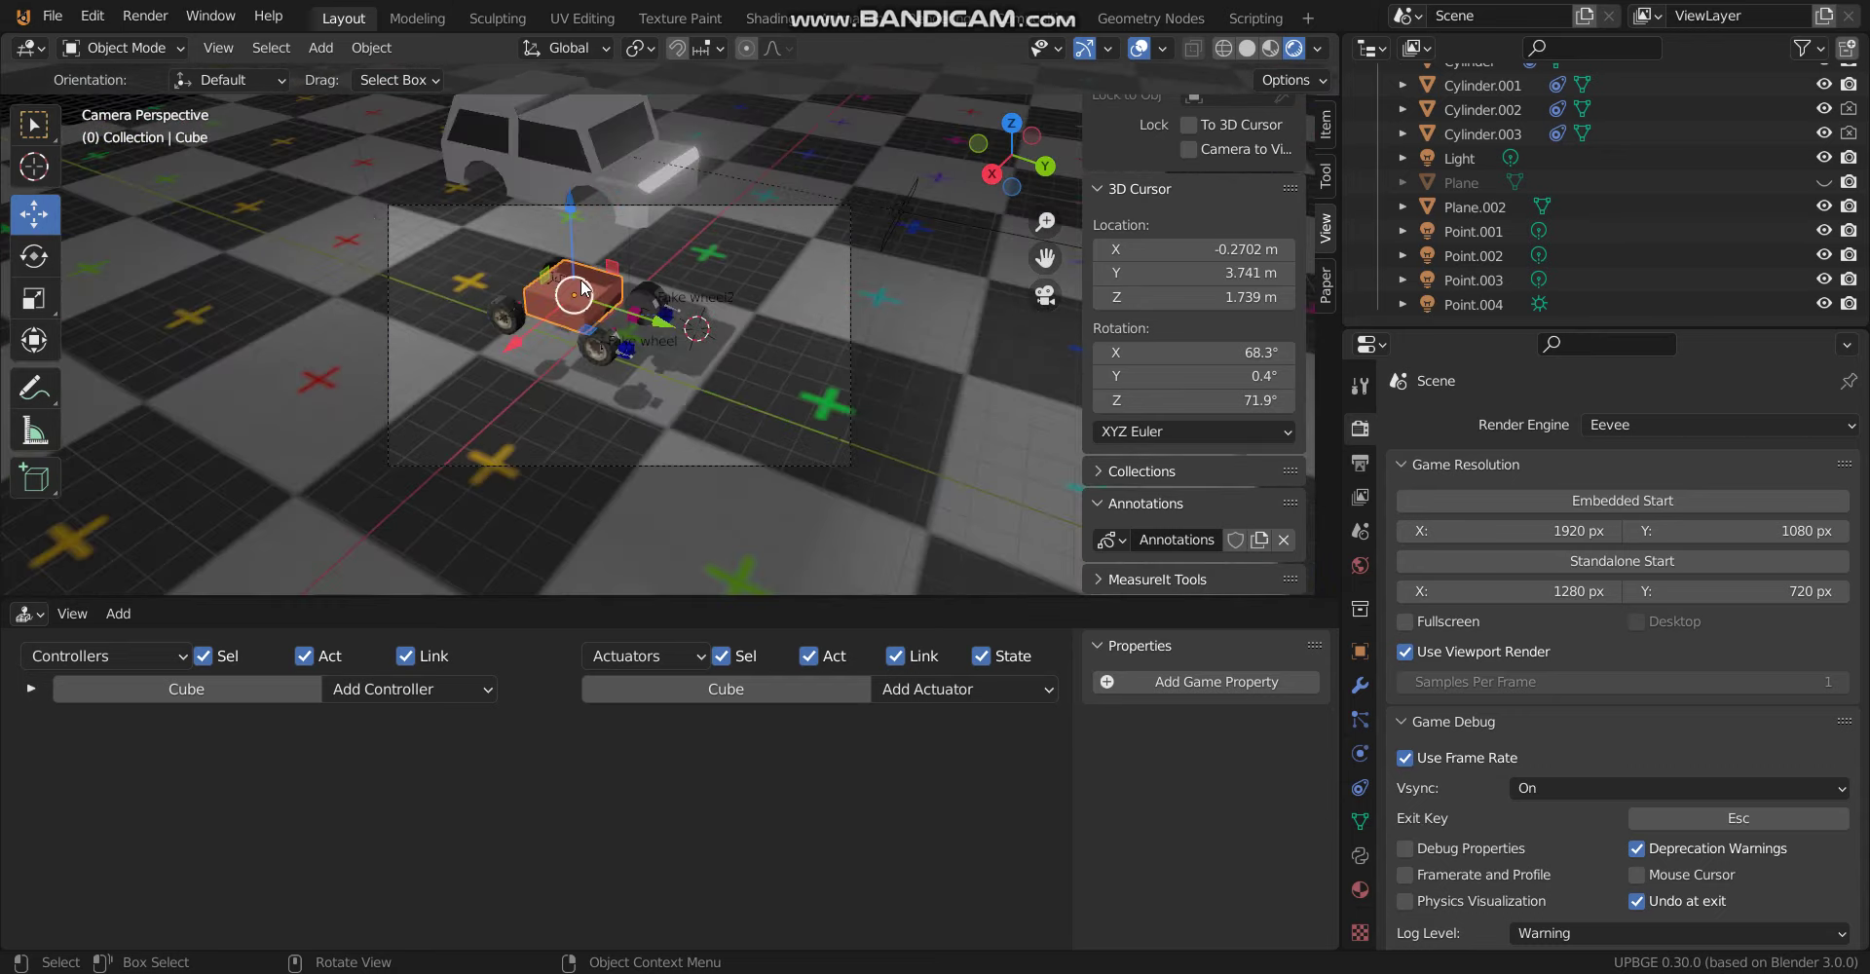
Hide the flat ground Plane.002 and show the bumpy terrain Plane instead
shift+middle_drag(579, 297, 672, 218)
click(922, 256)
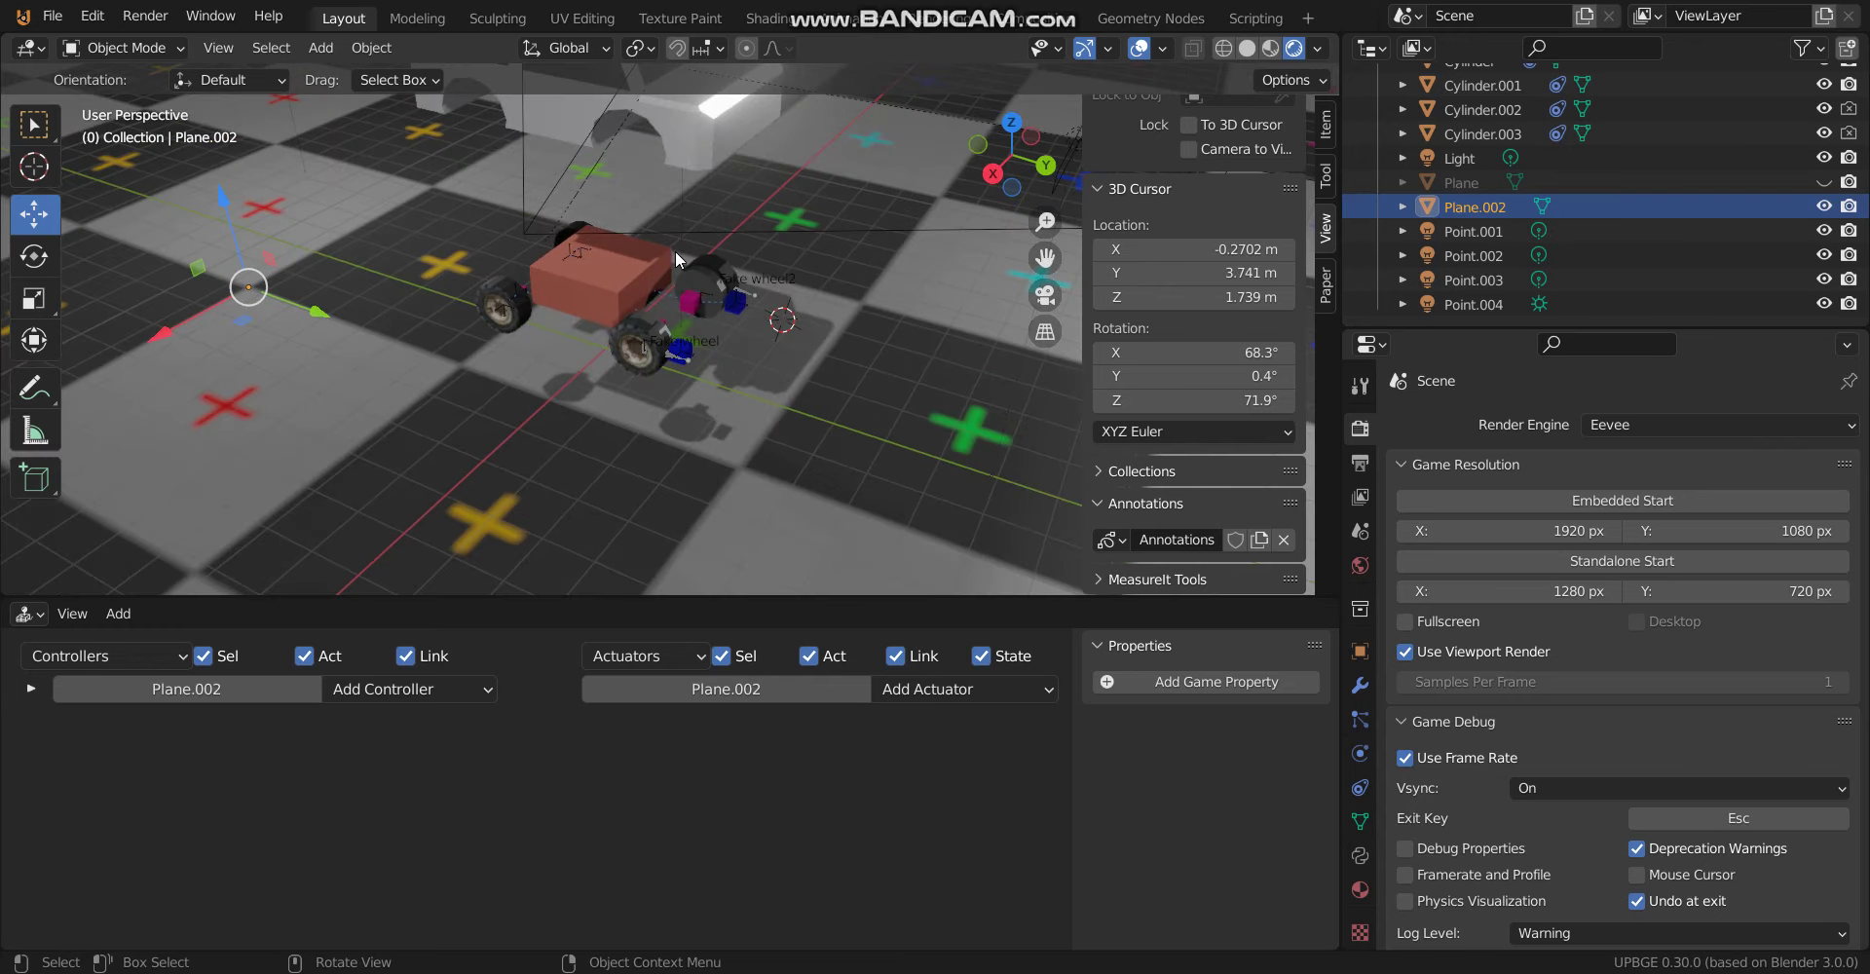
scroll(843, 360, down, 6)
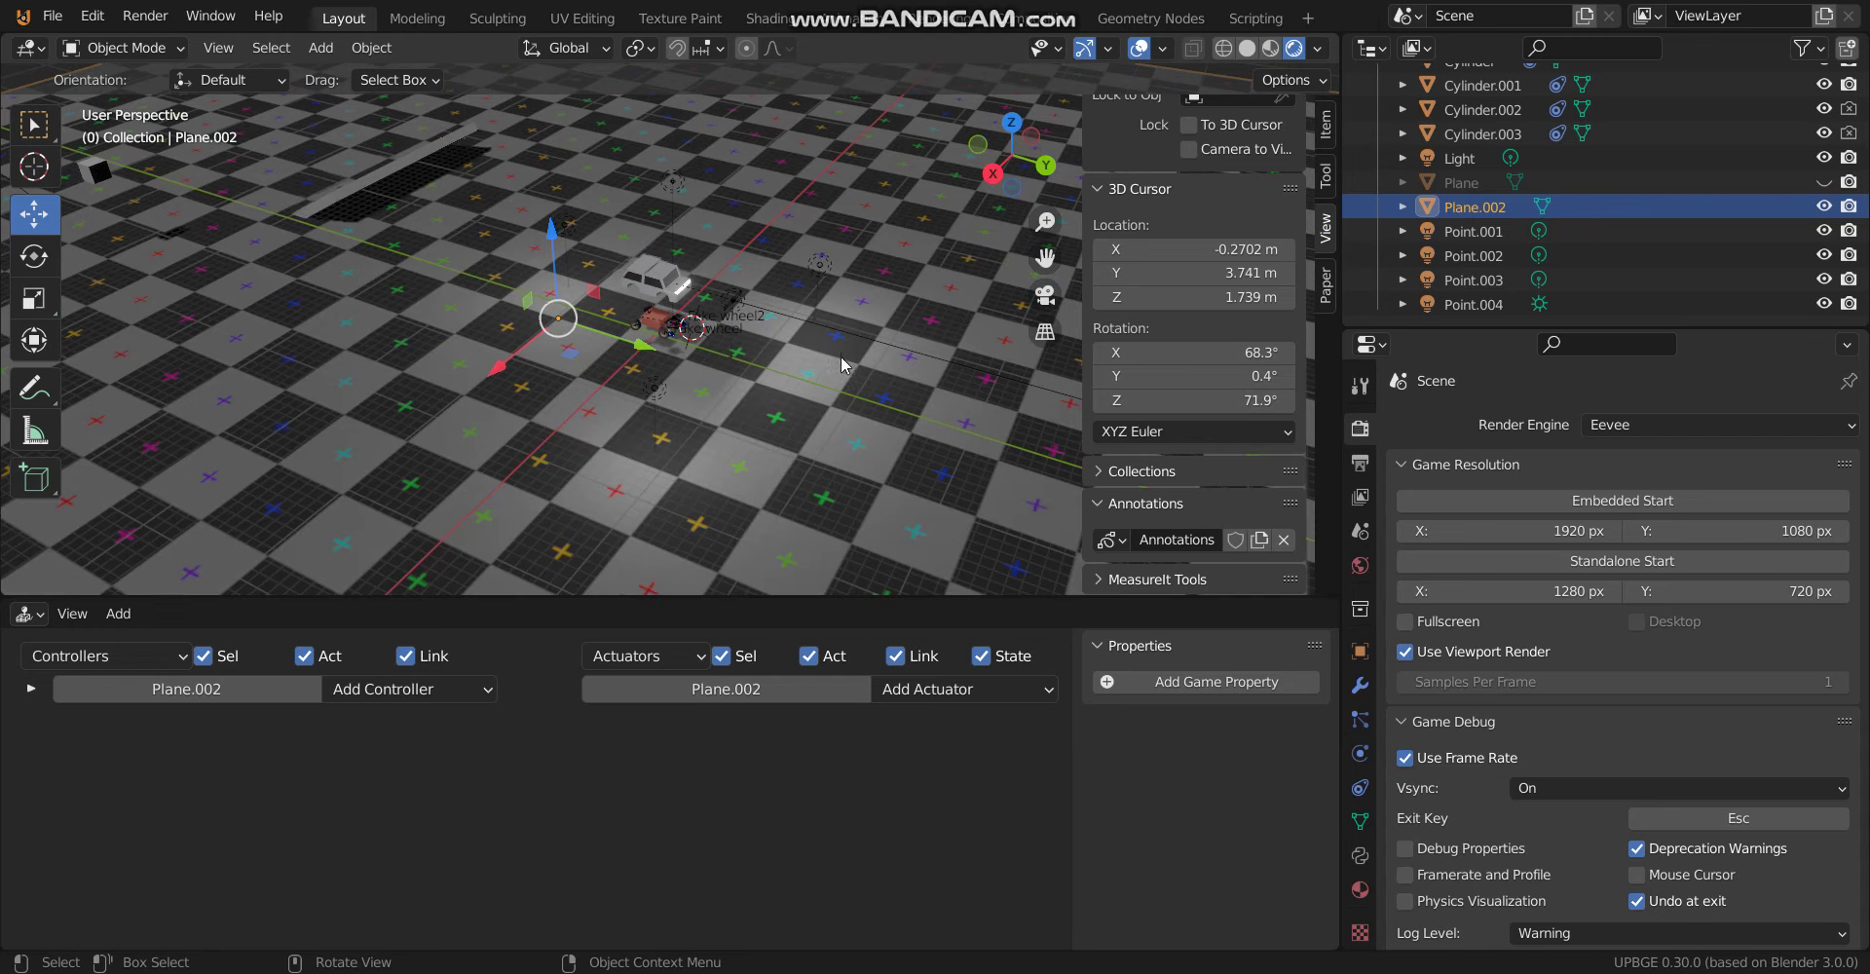
click(1824, 207)
click(1824, 182)
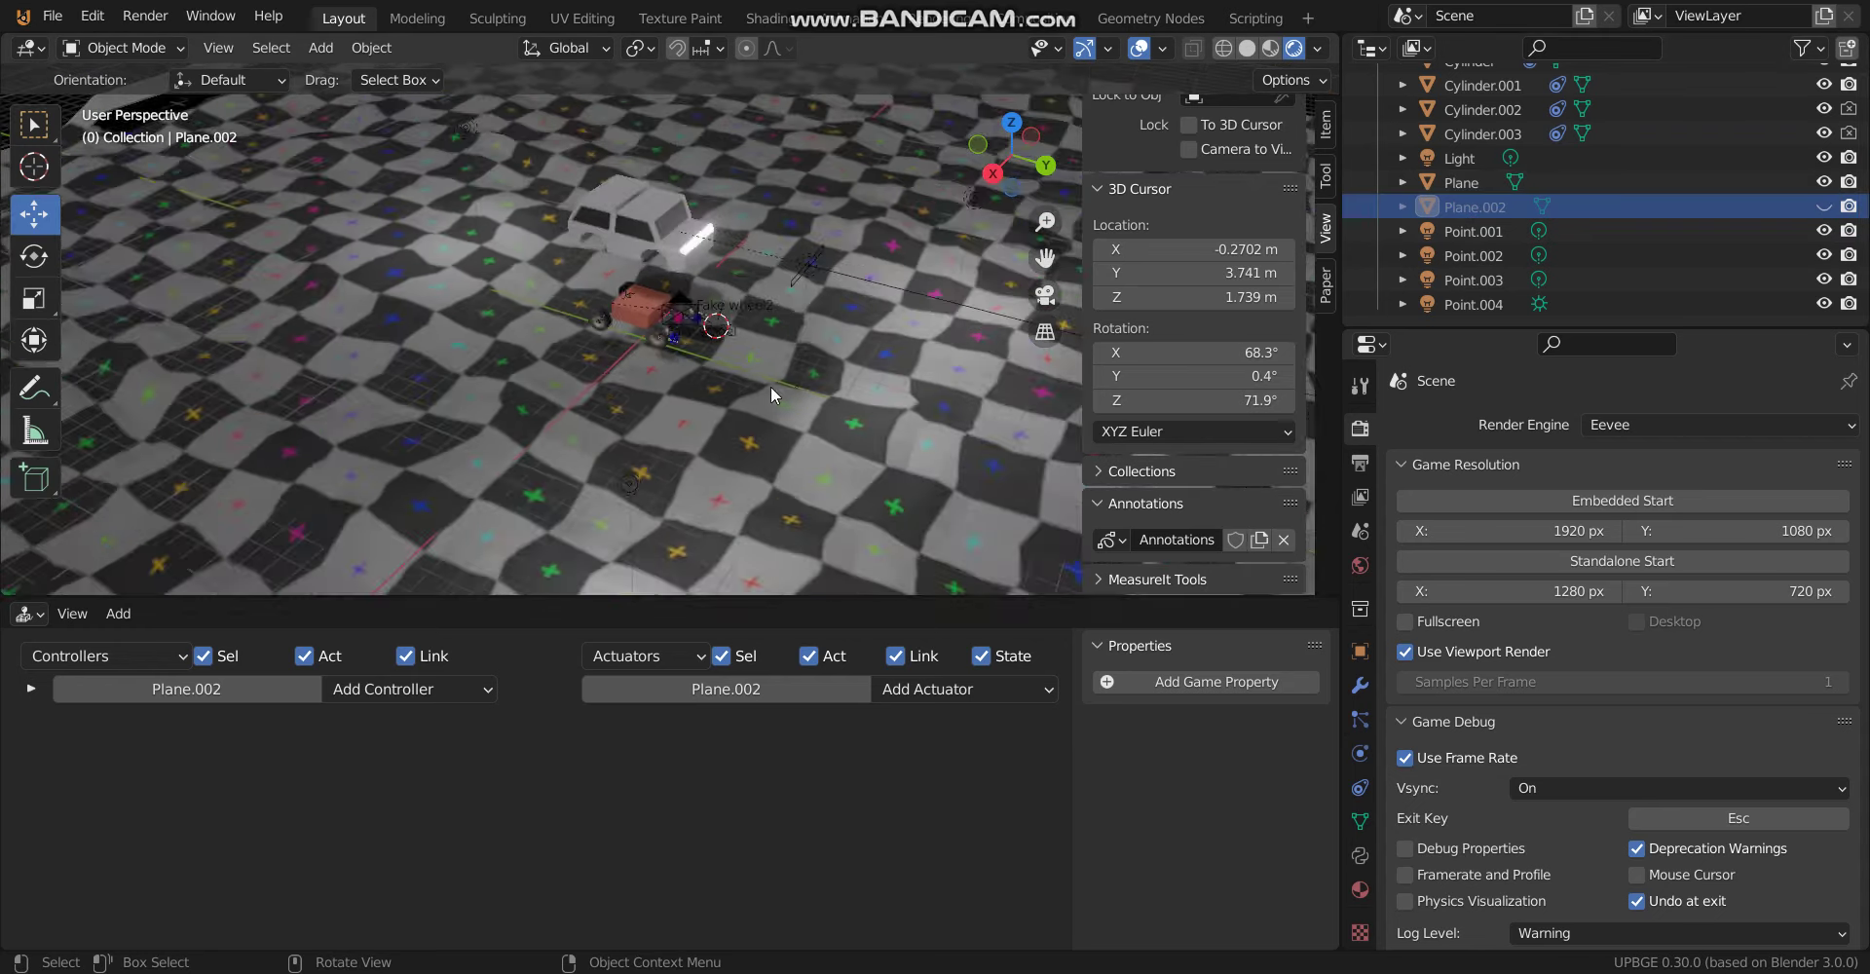
Run the game from the camera view and drive the car forward over the bumpy terrain
scroll(769, 385, up, 4)
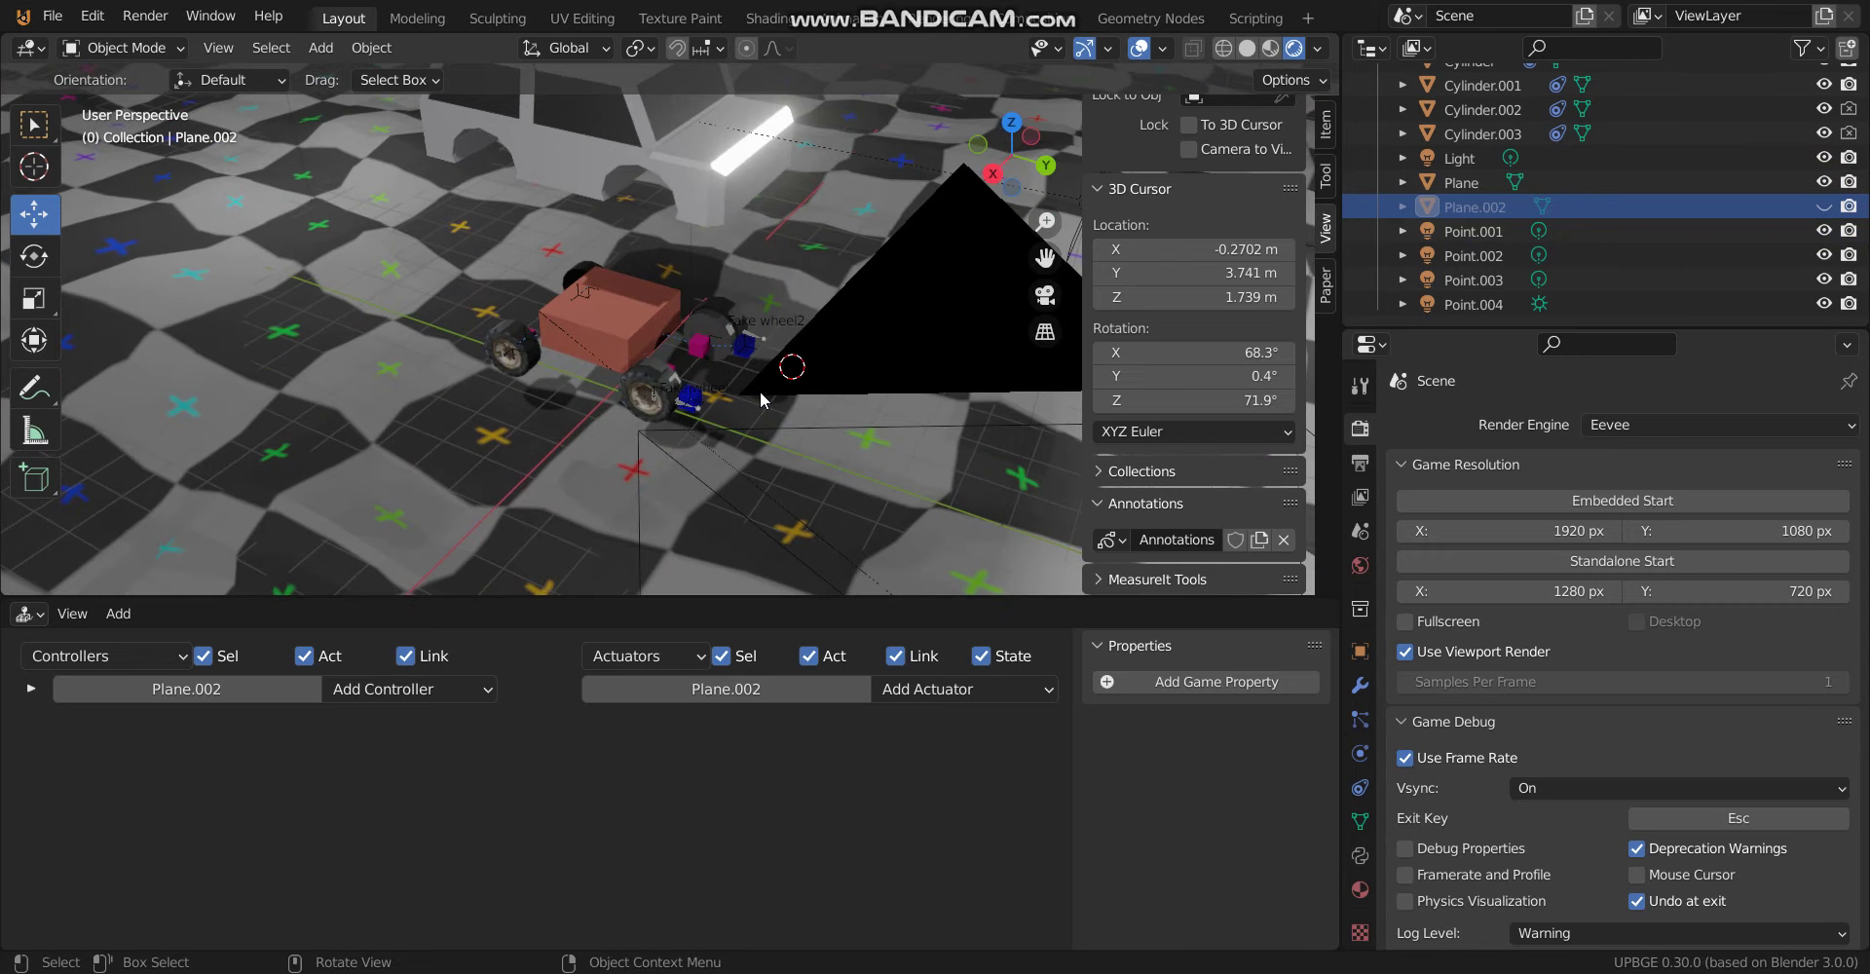
key(KP_0)
scroll(623, 341, up, 2)
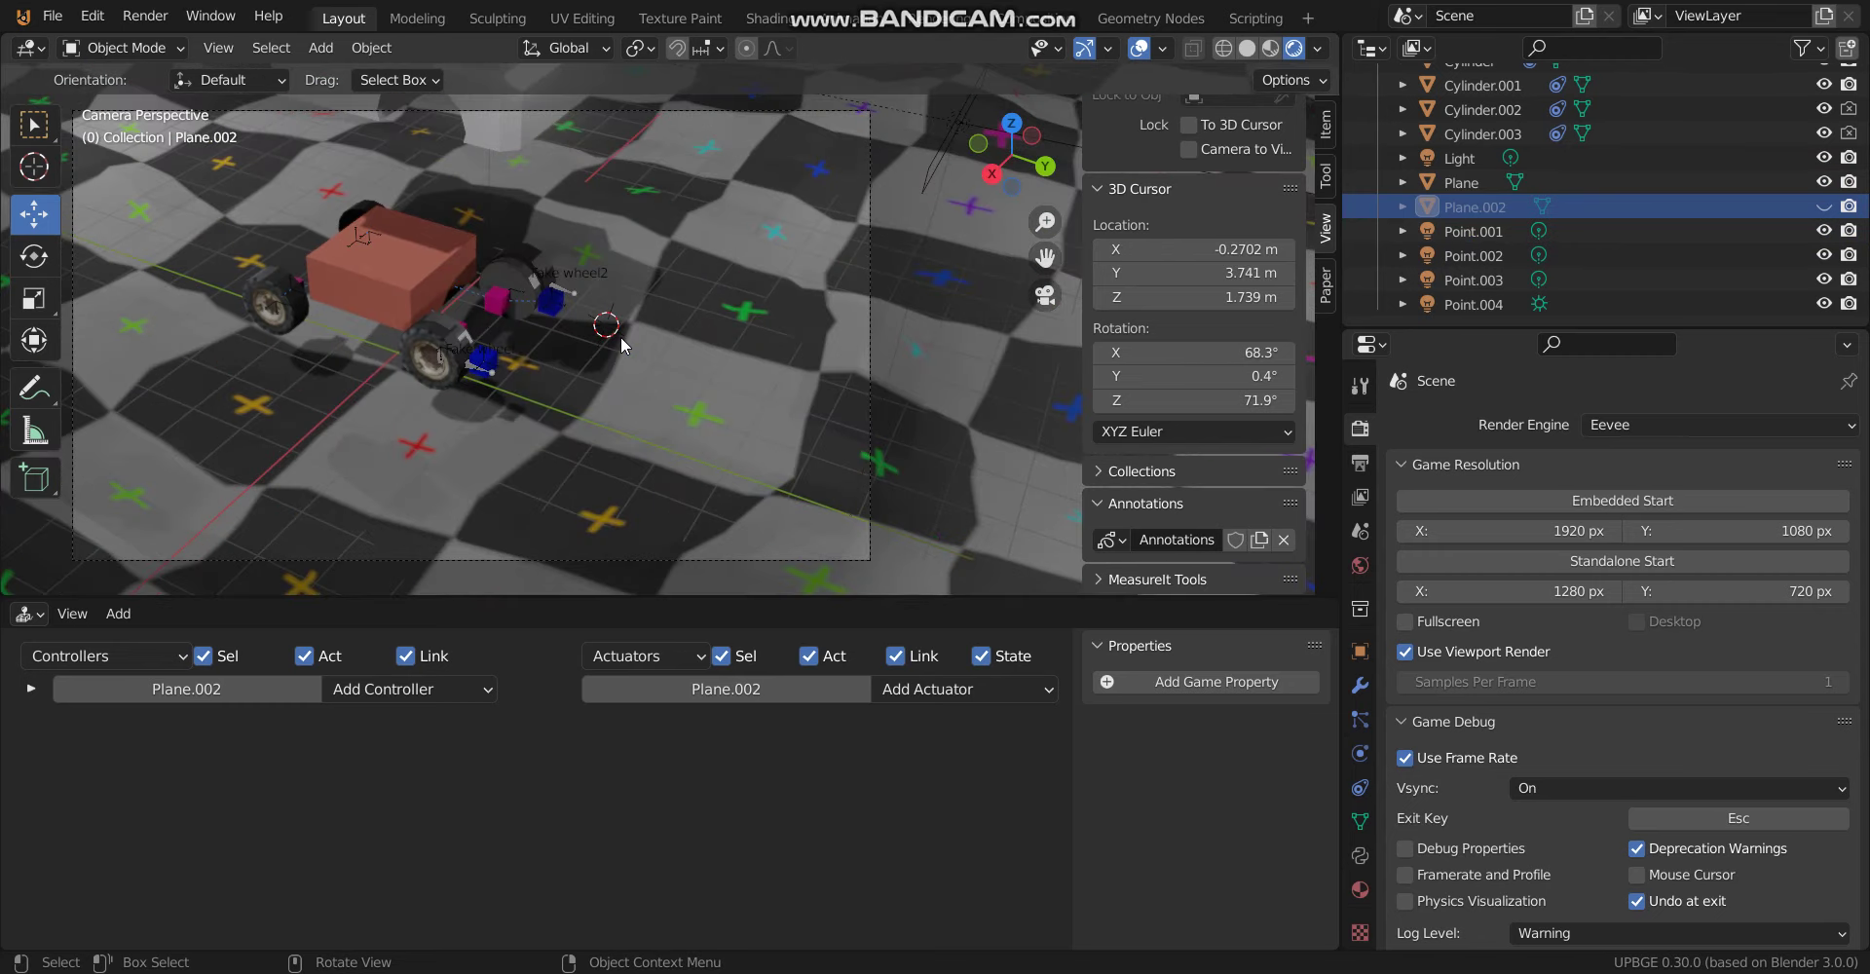
key(shift+grave)
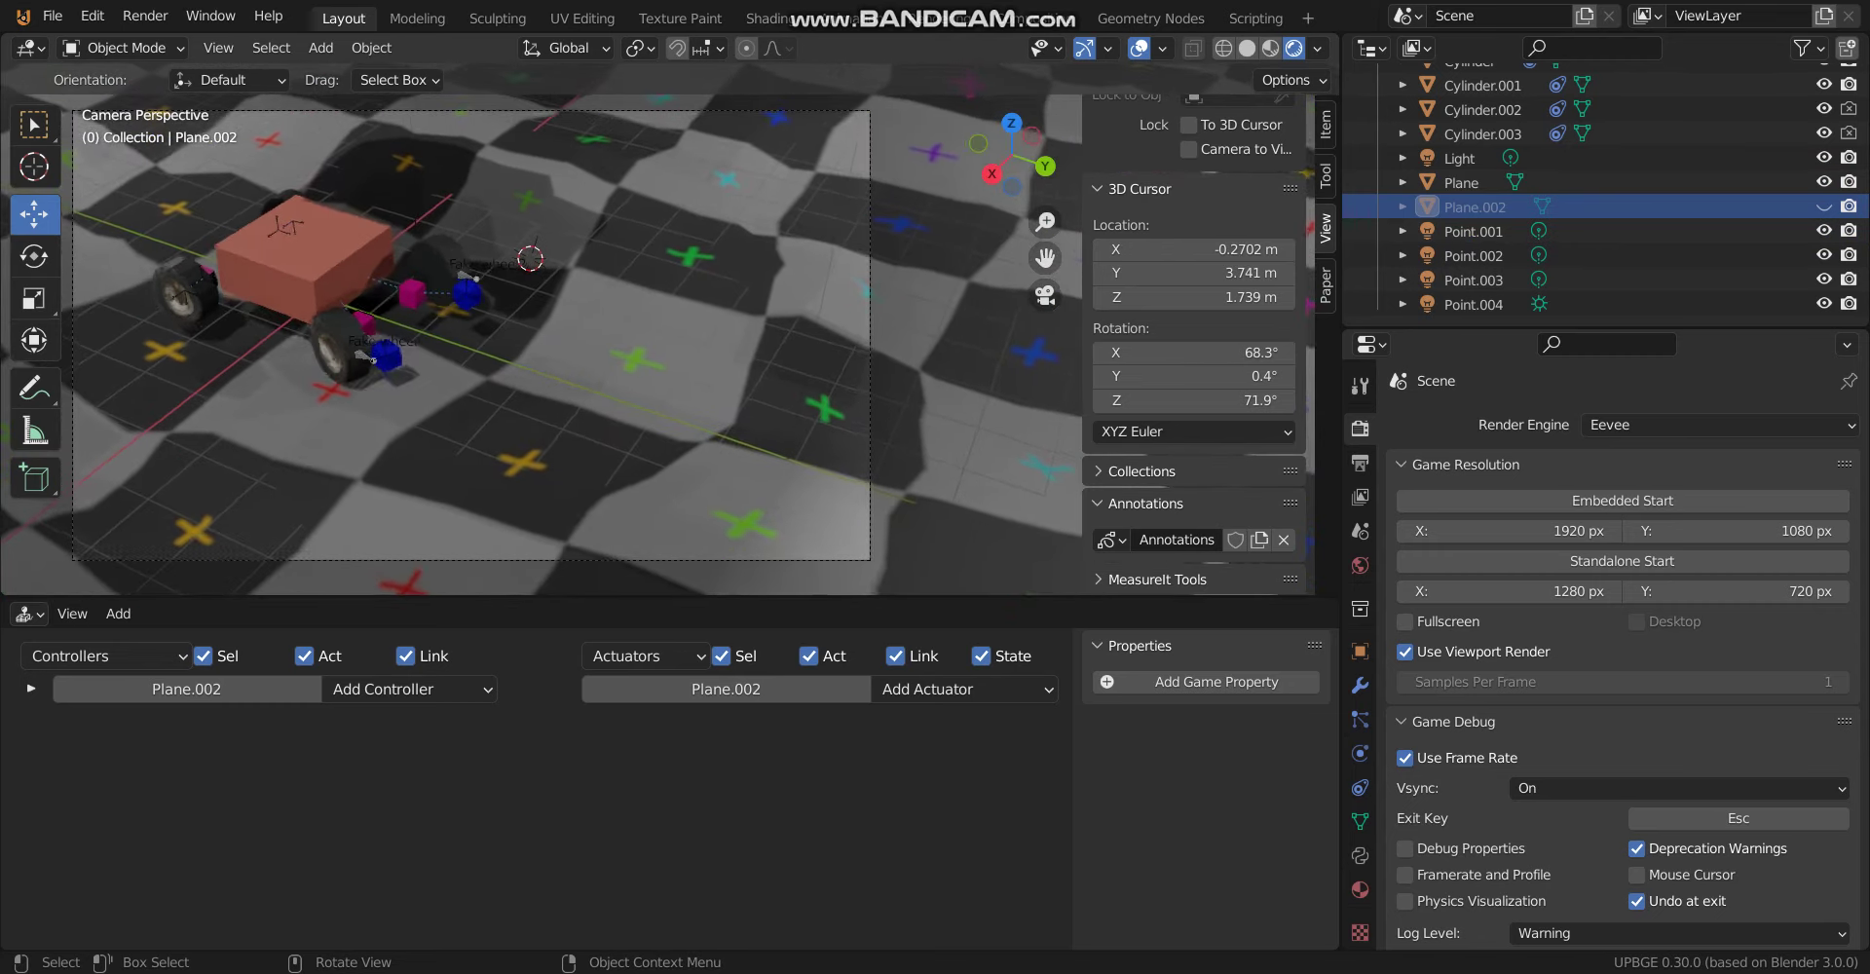
key(w)
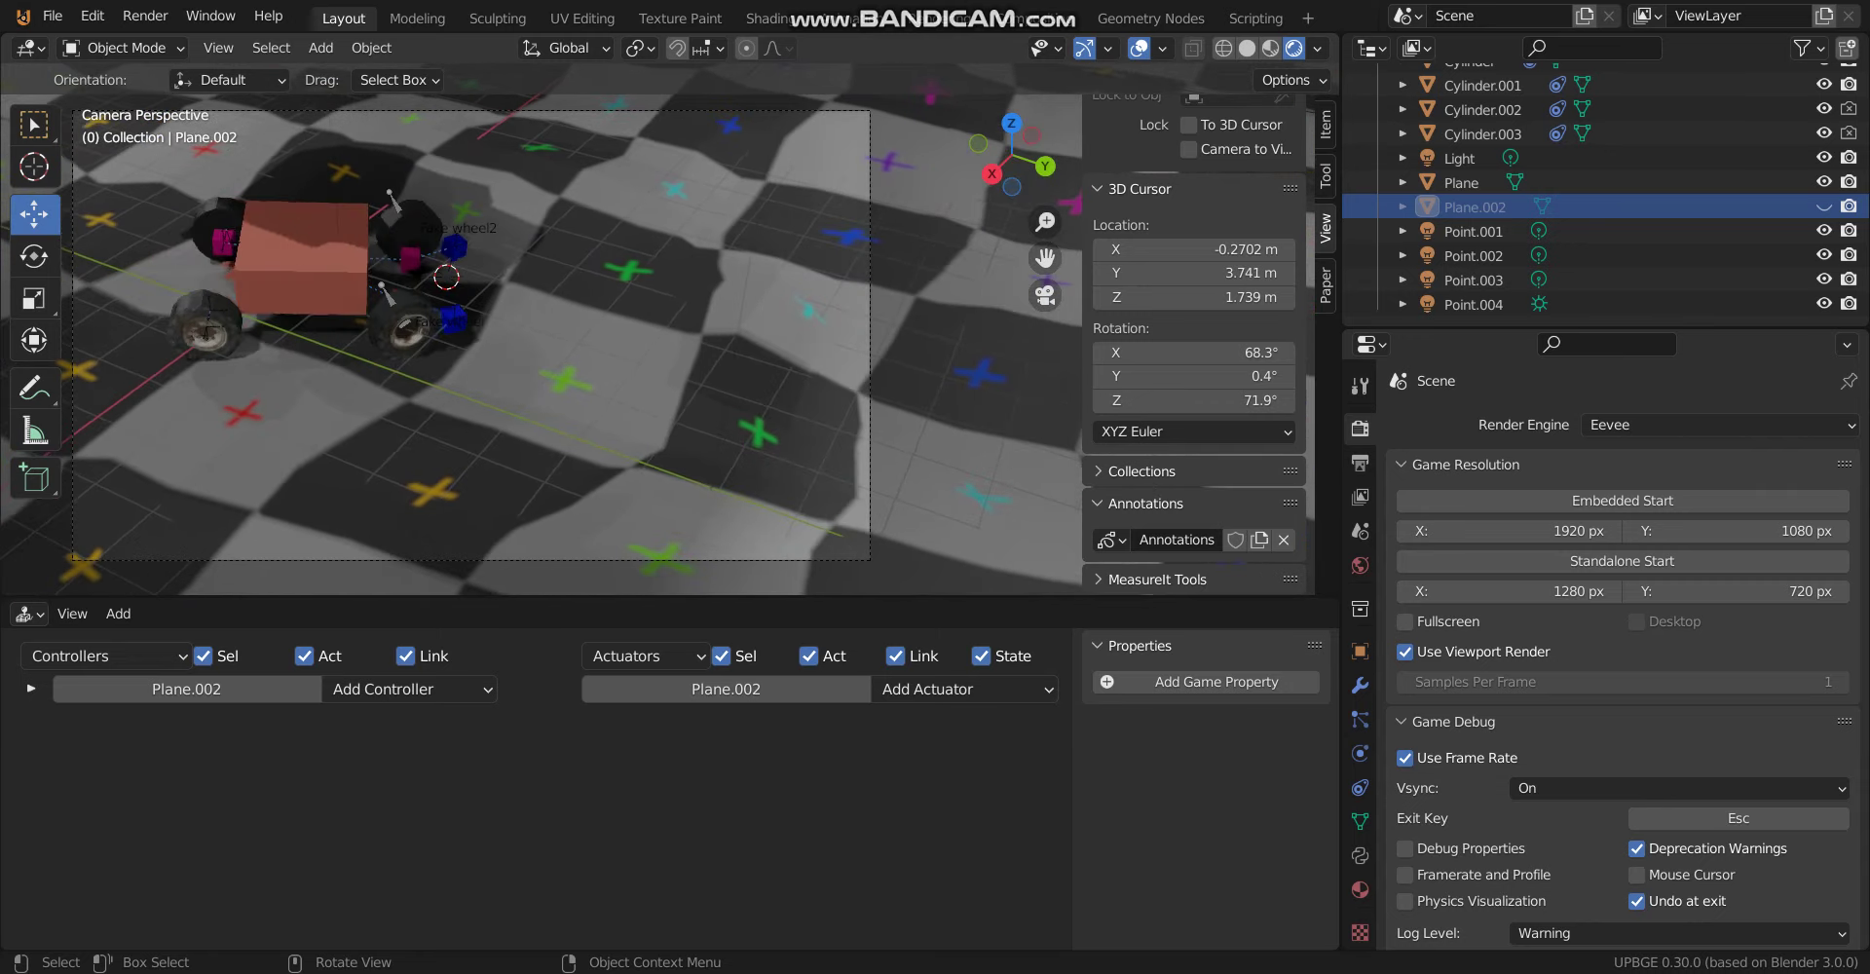
key(w)
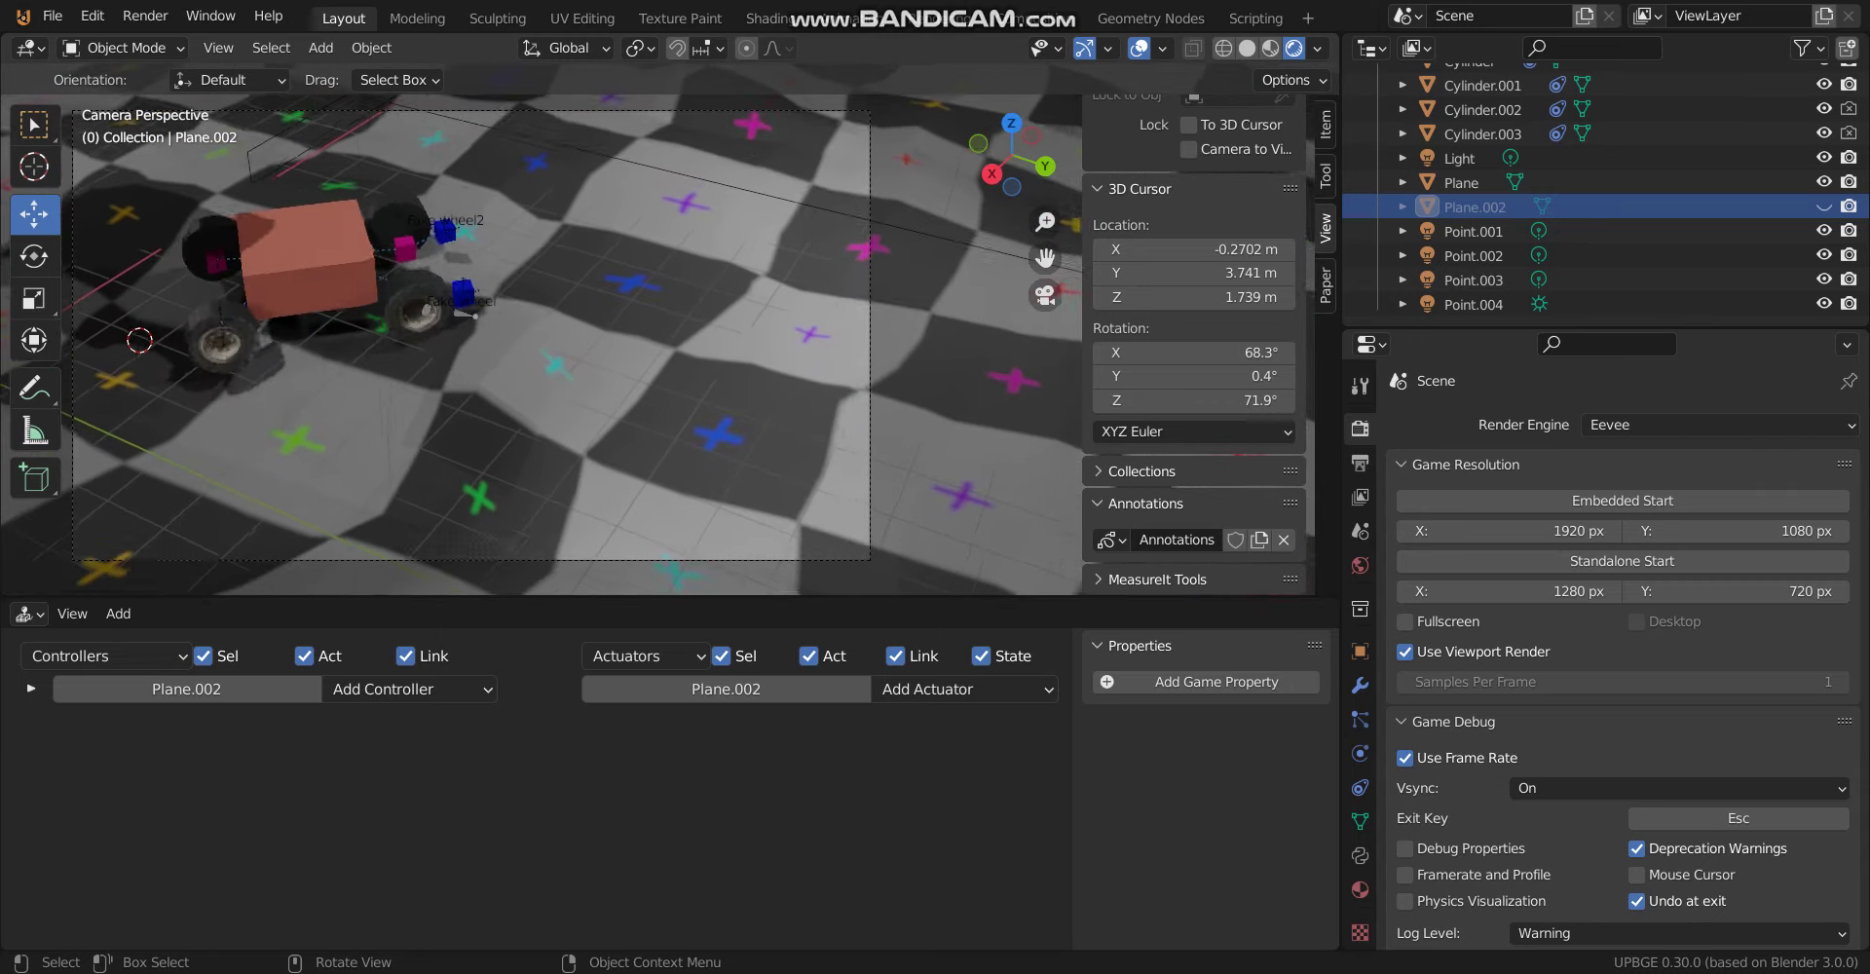
key(w)
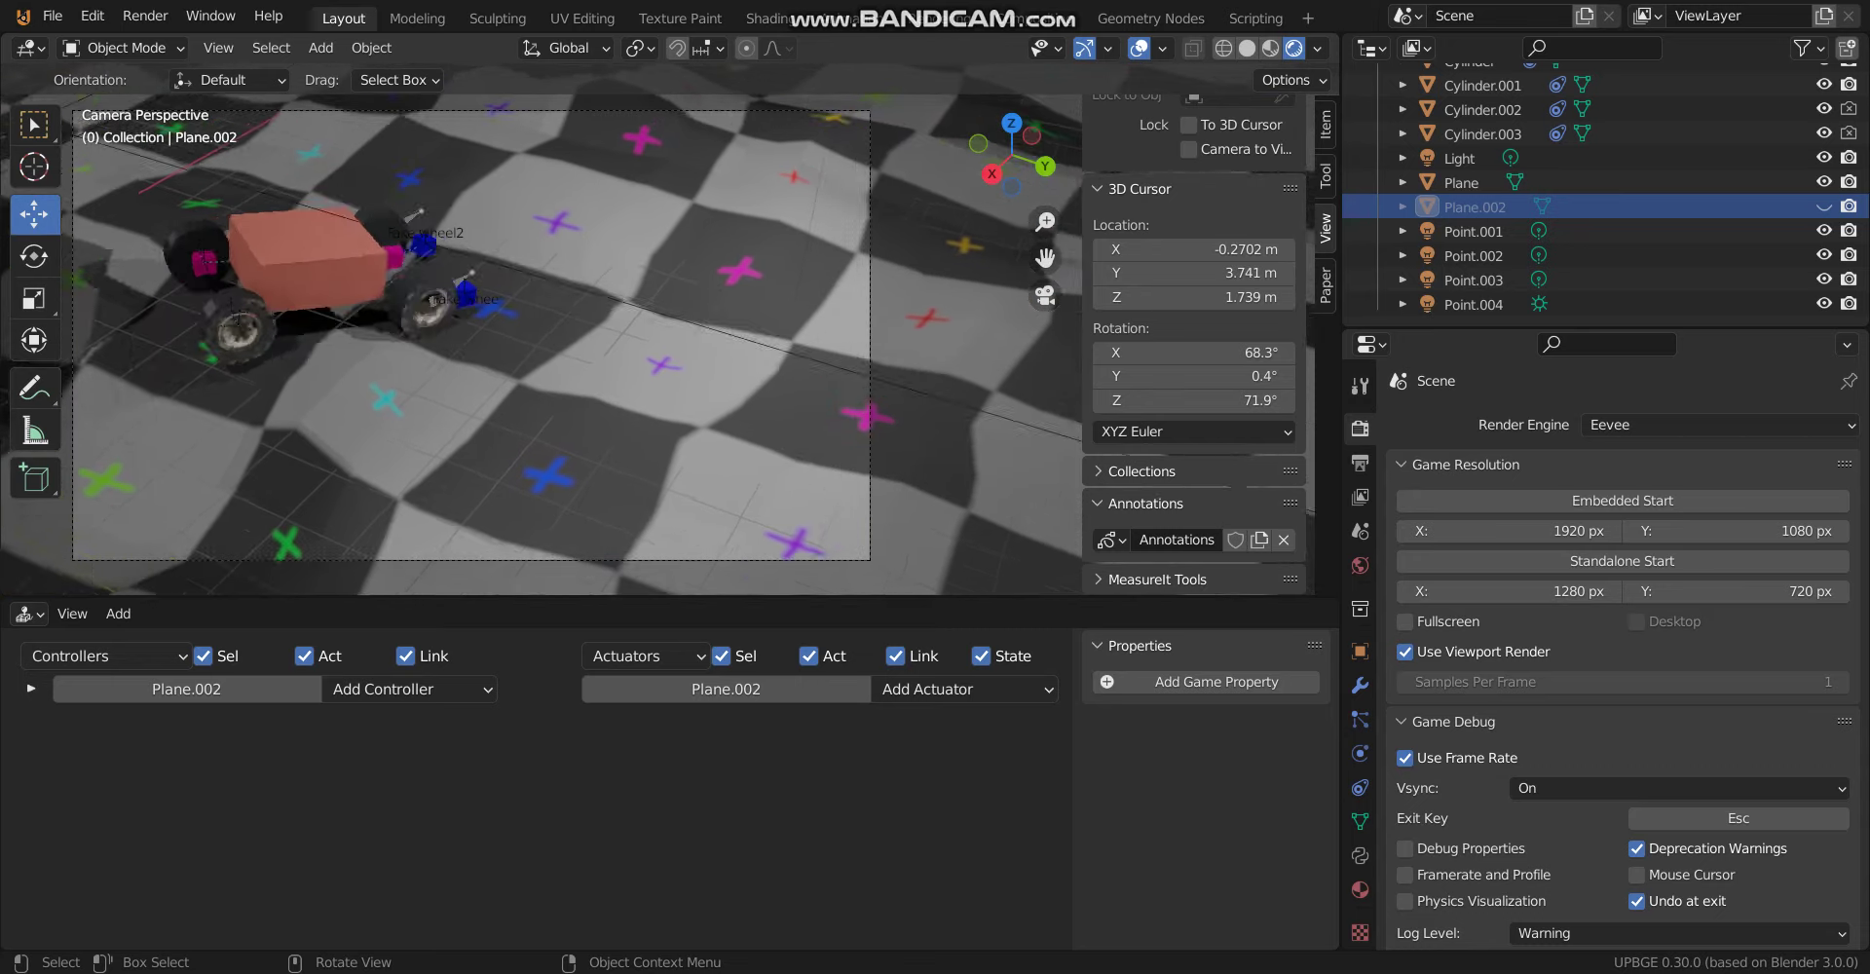
key(Escape)
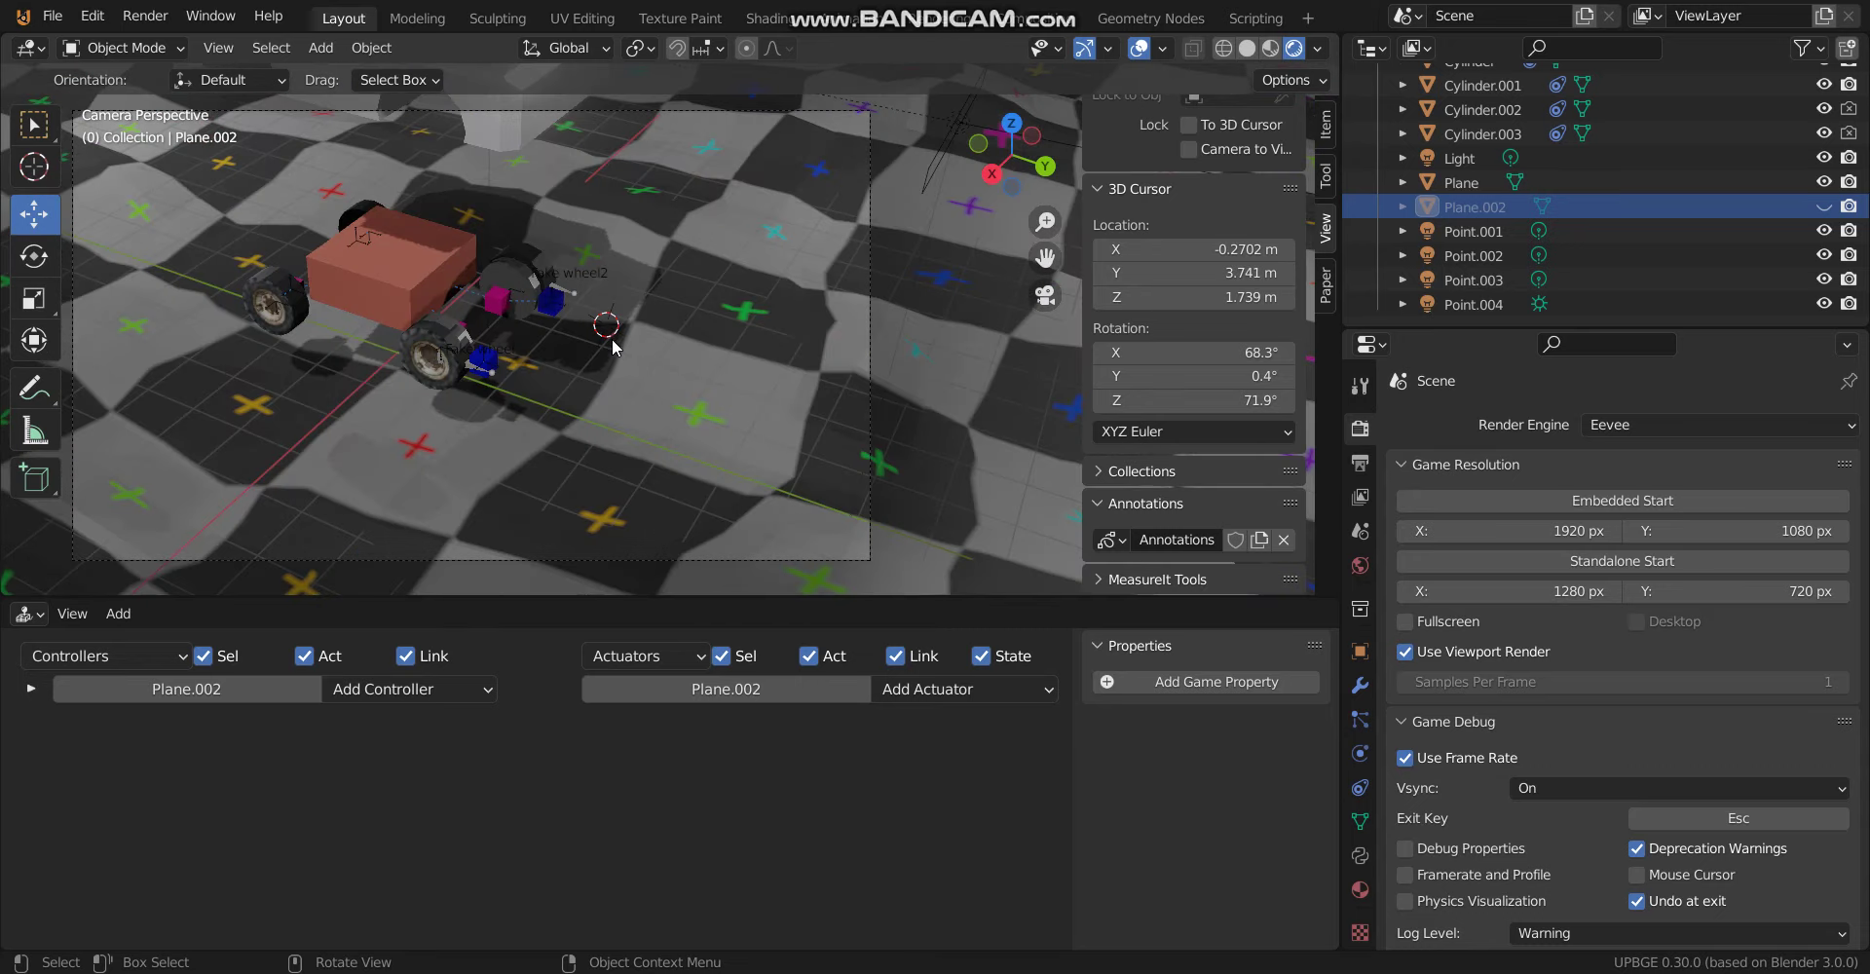
Set the Z maximum limit to 0.300 in the Rigid Body Joint constraints of the front magenta cubes Cube.004 and Cube.002
click(497, 303)
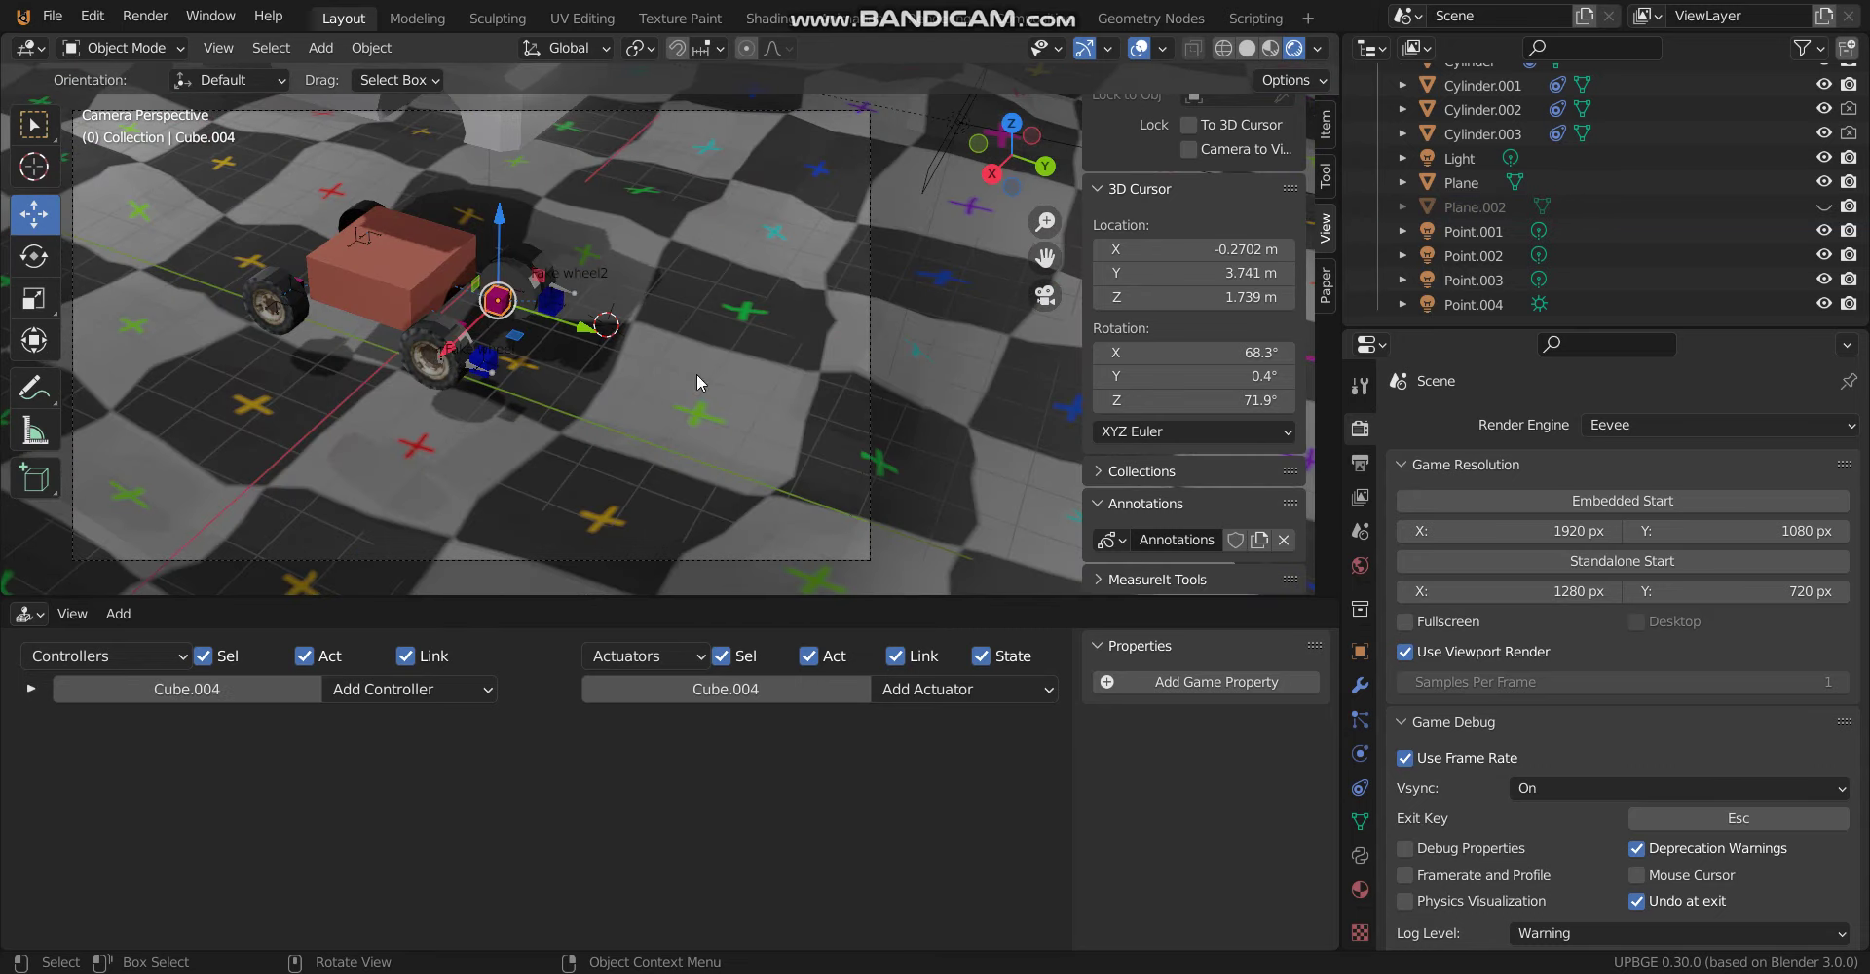
click(1360, 787)
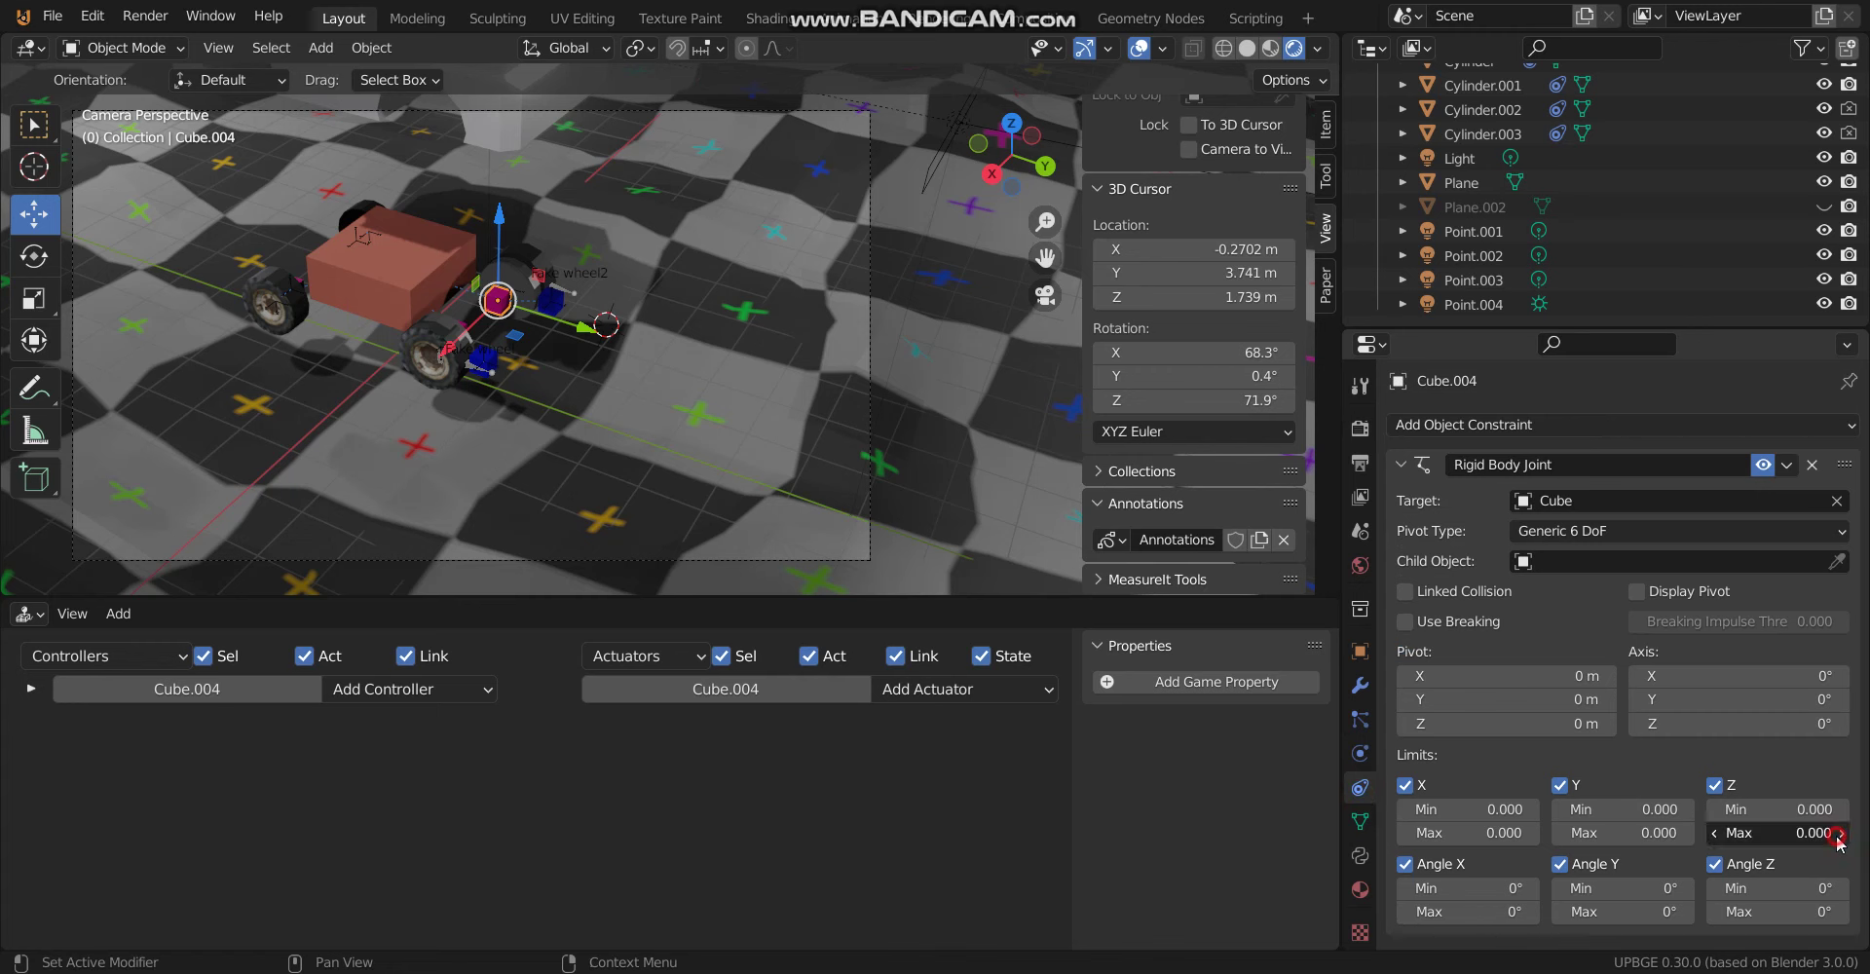
middle_drag(418, 404, 698, 342)
click(715, 363)
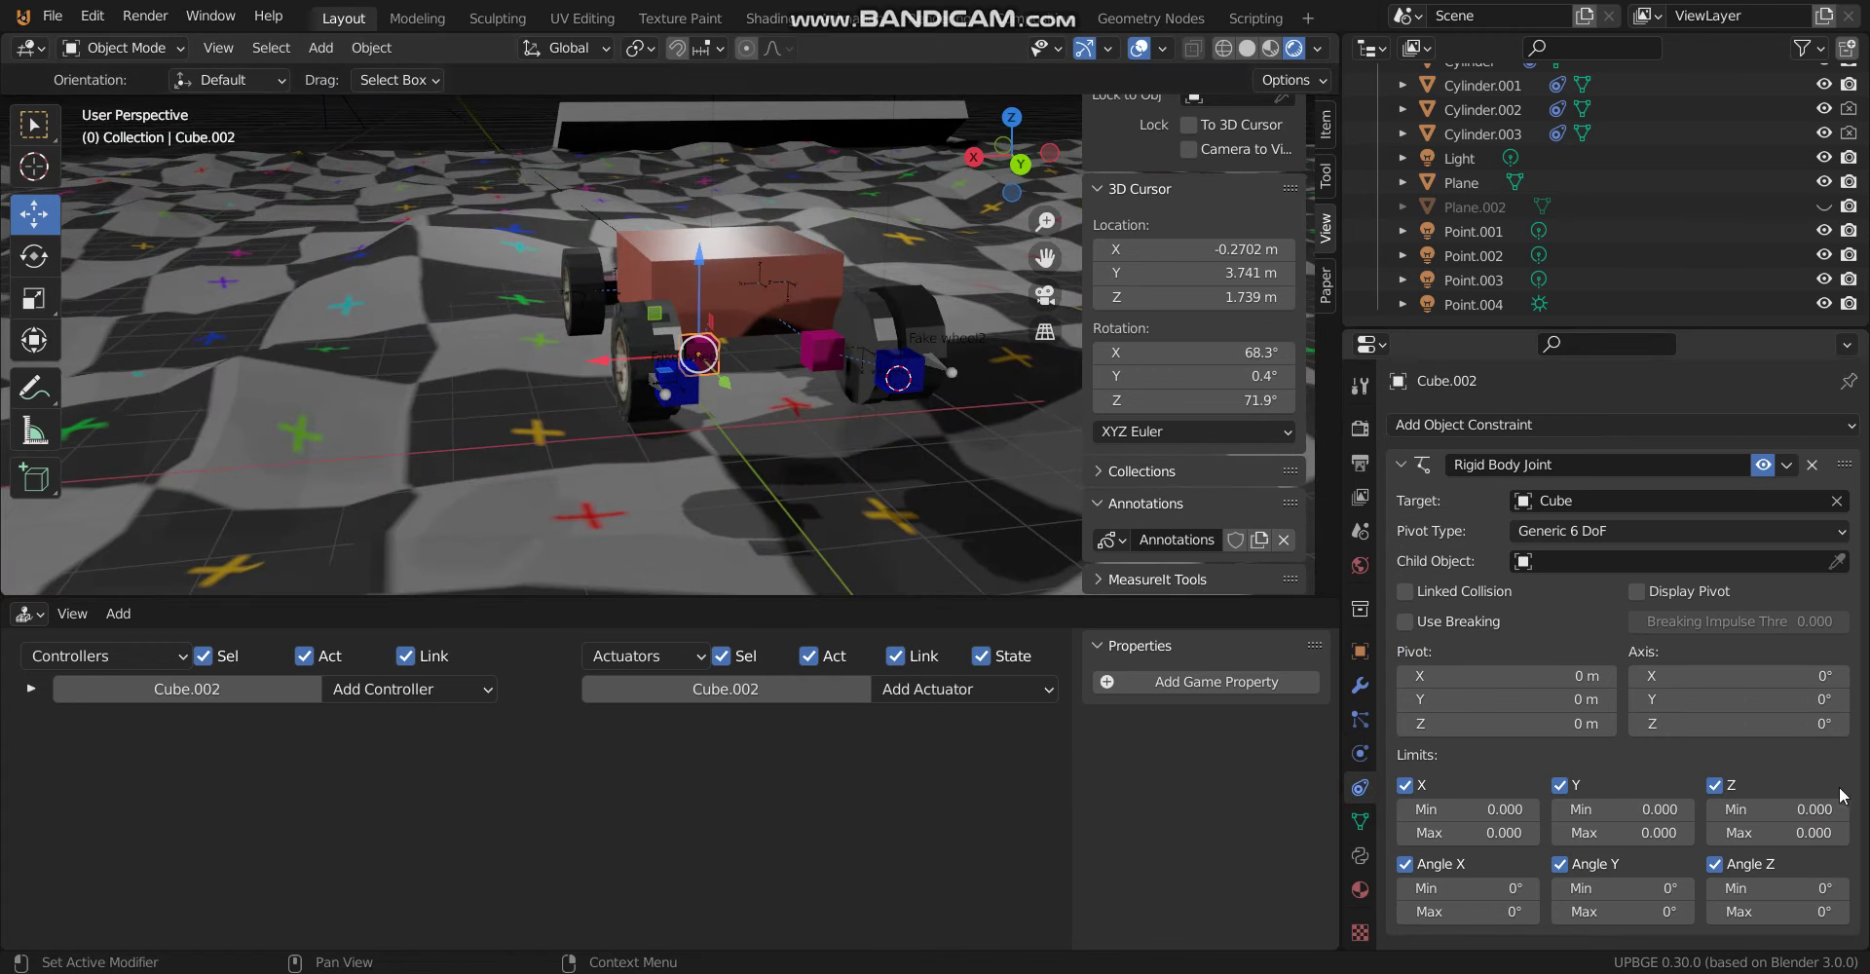
click(1842, 833)
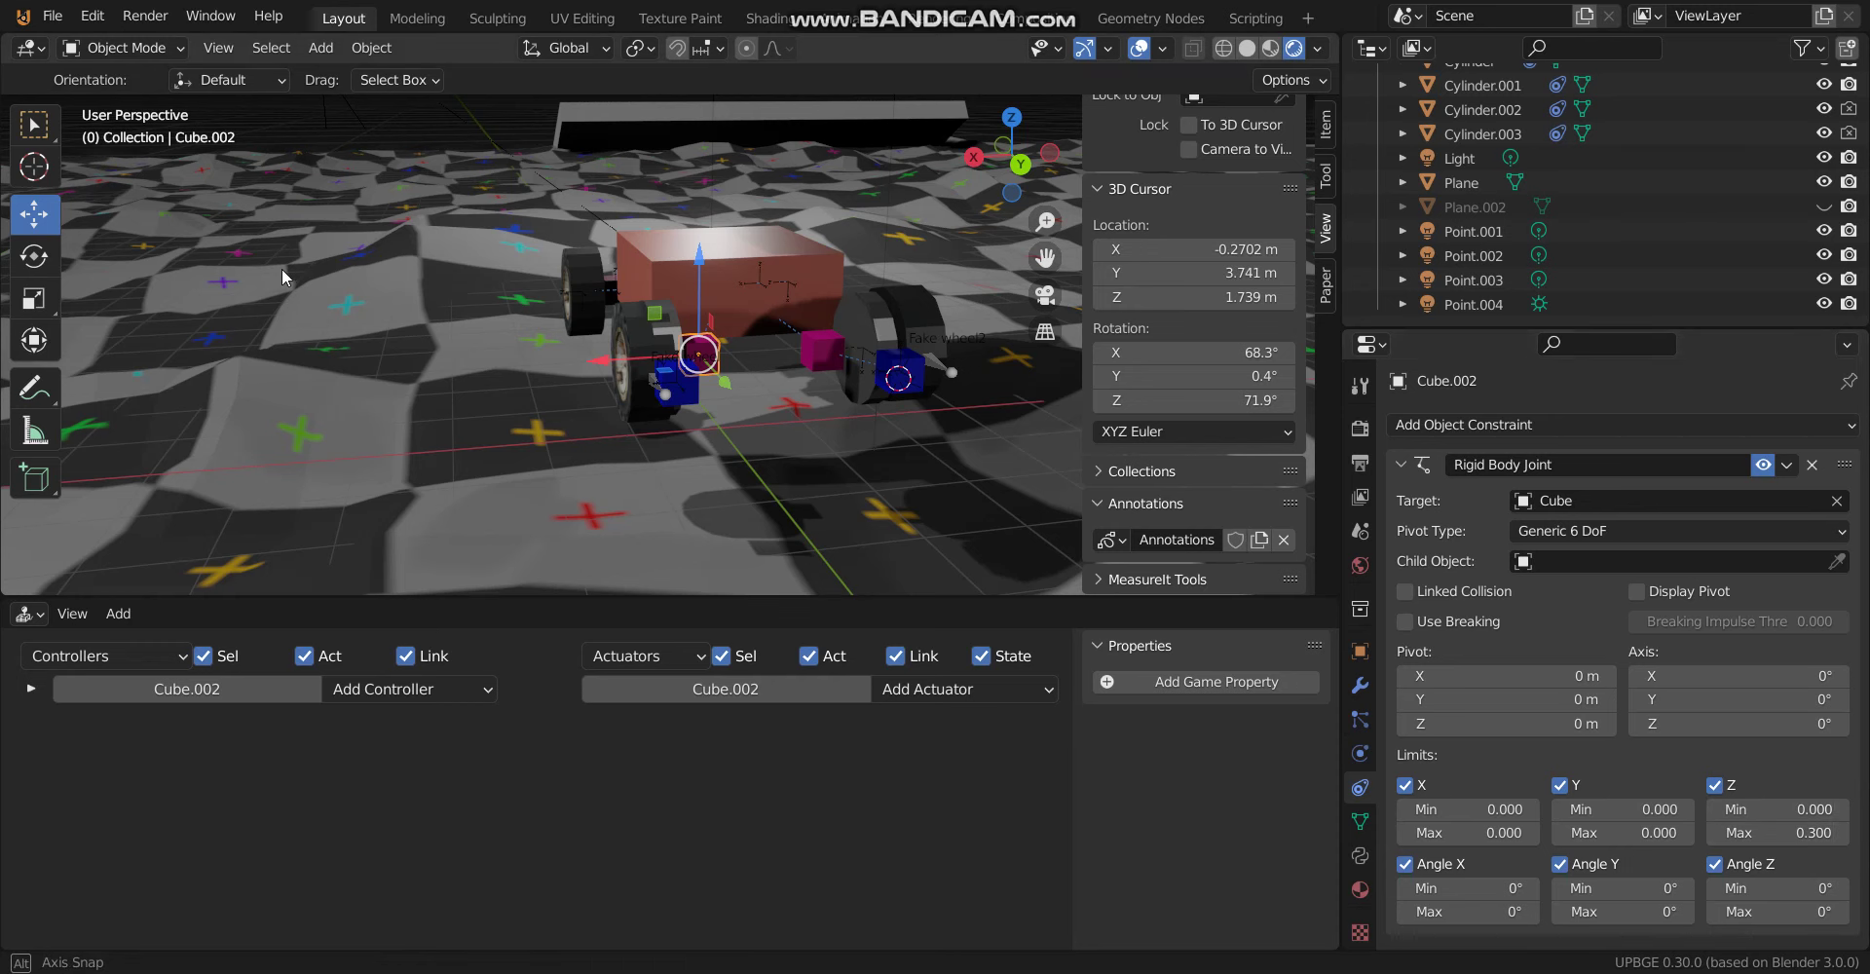
Set the Z maximum limit to 0.300 in the Rigid Body Joint constraints of the rear magenta cubes Cube.006 and Cube.005
middle_drag(282, 271, 606, 320)
shift+middle_drag(208, 487, 272, 374)
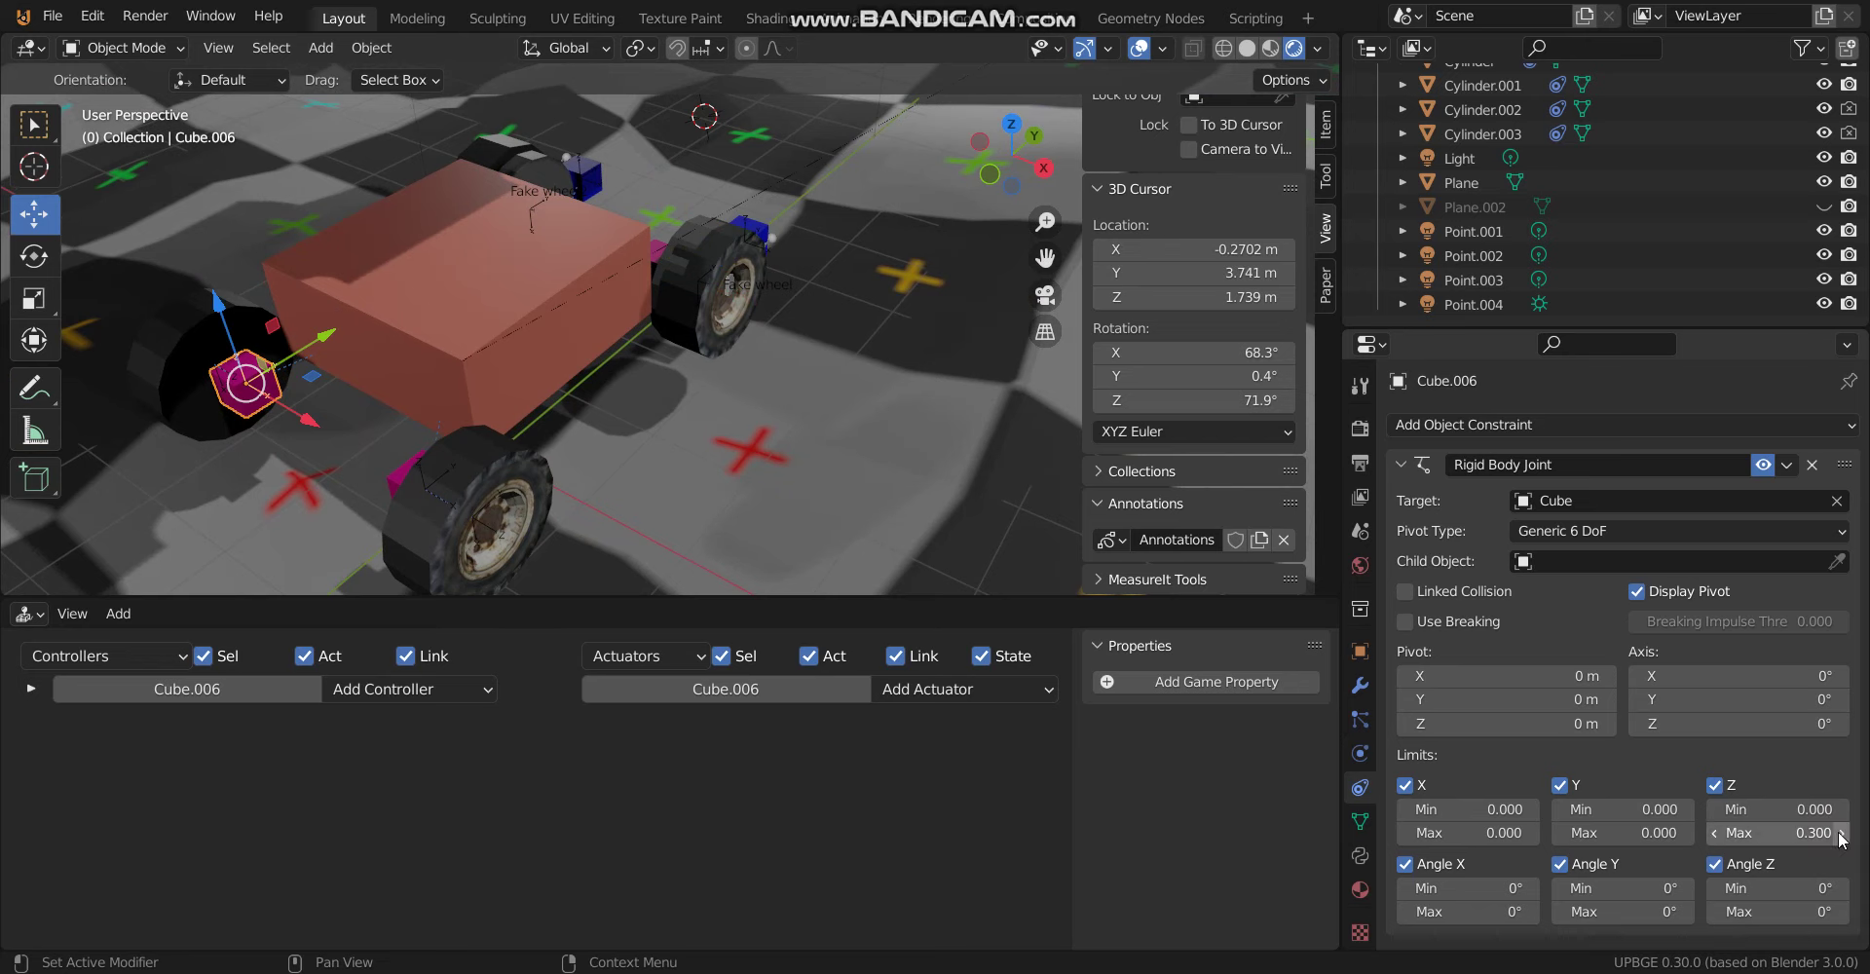
middle_drag(260, 447, 495, 355)
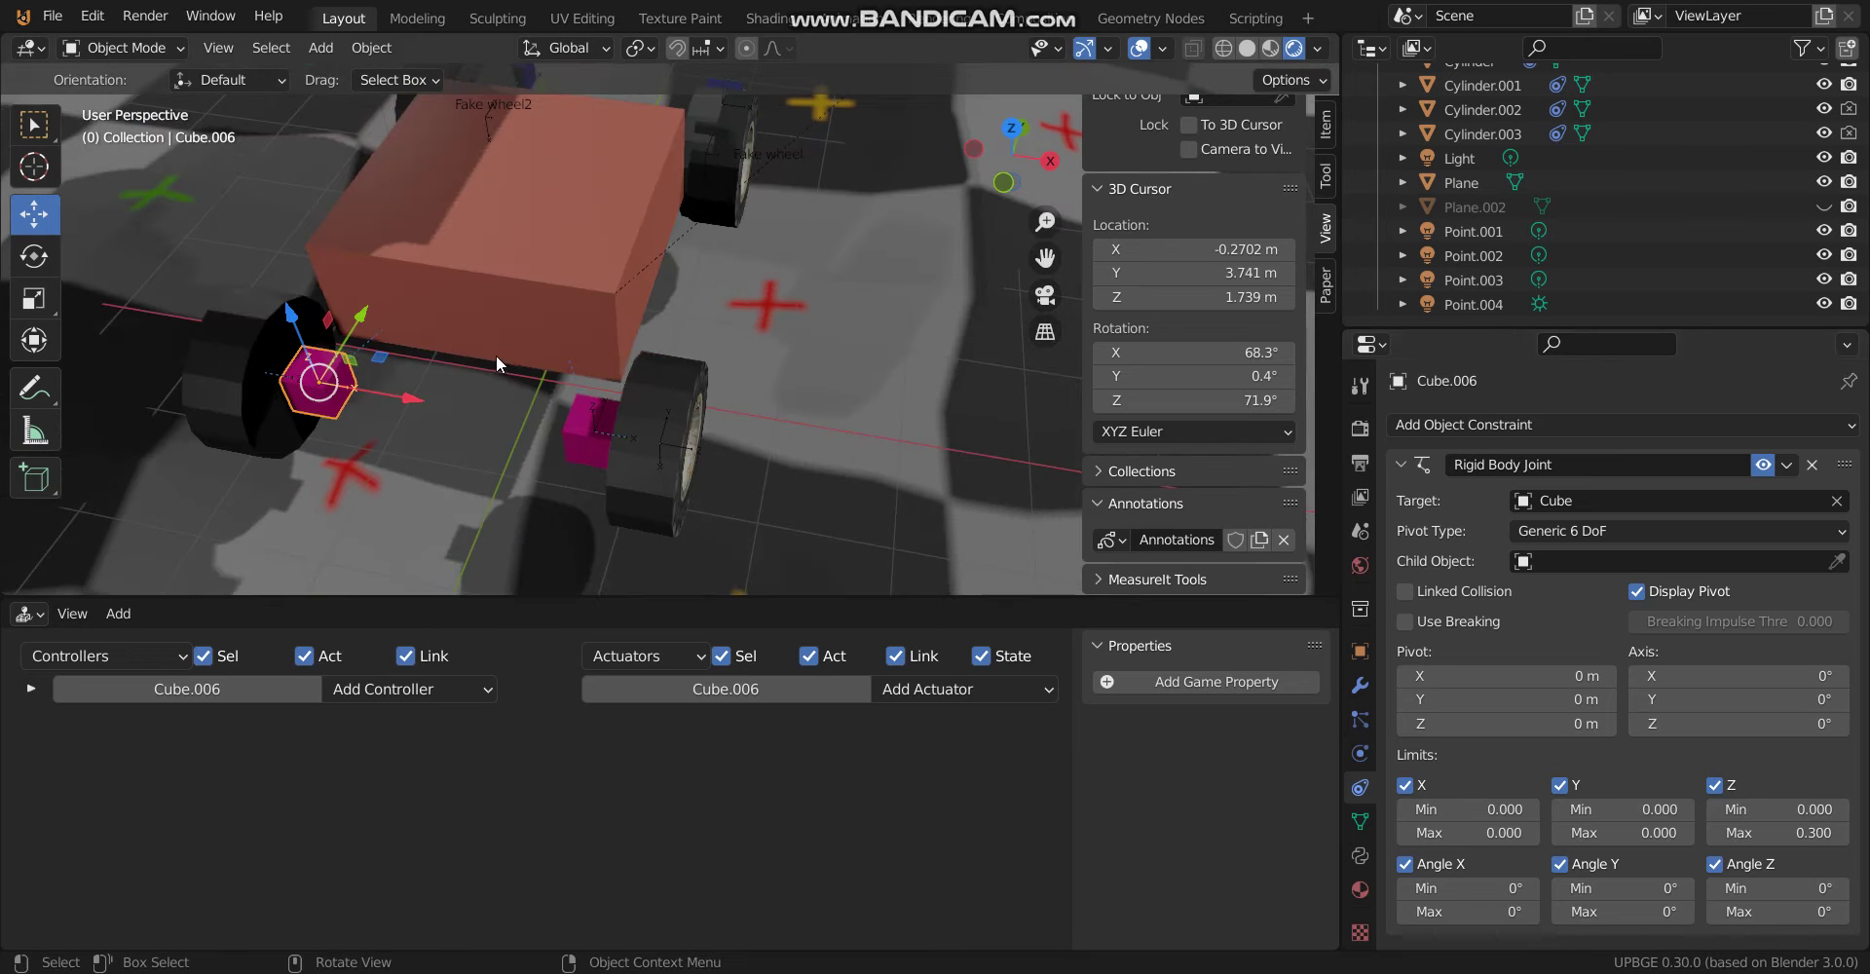
click(592, 436)
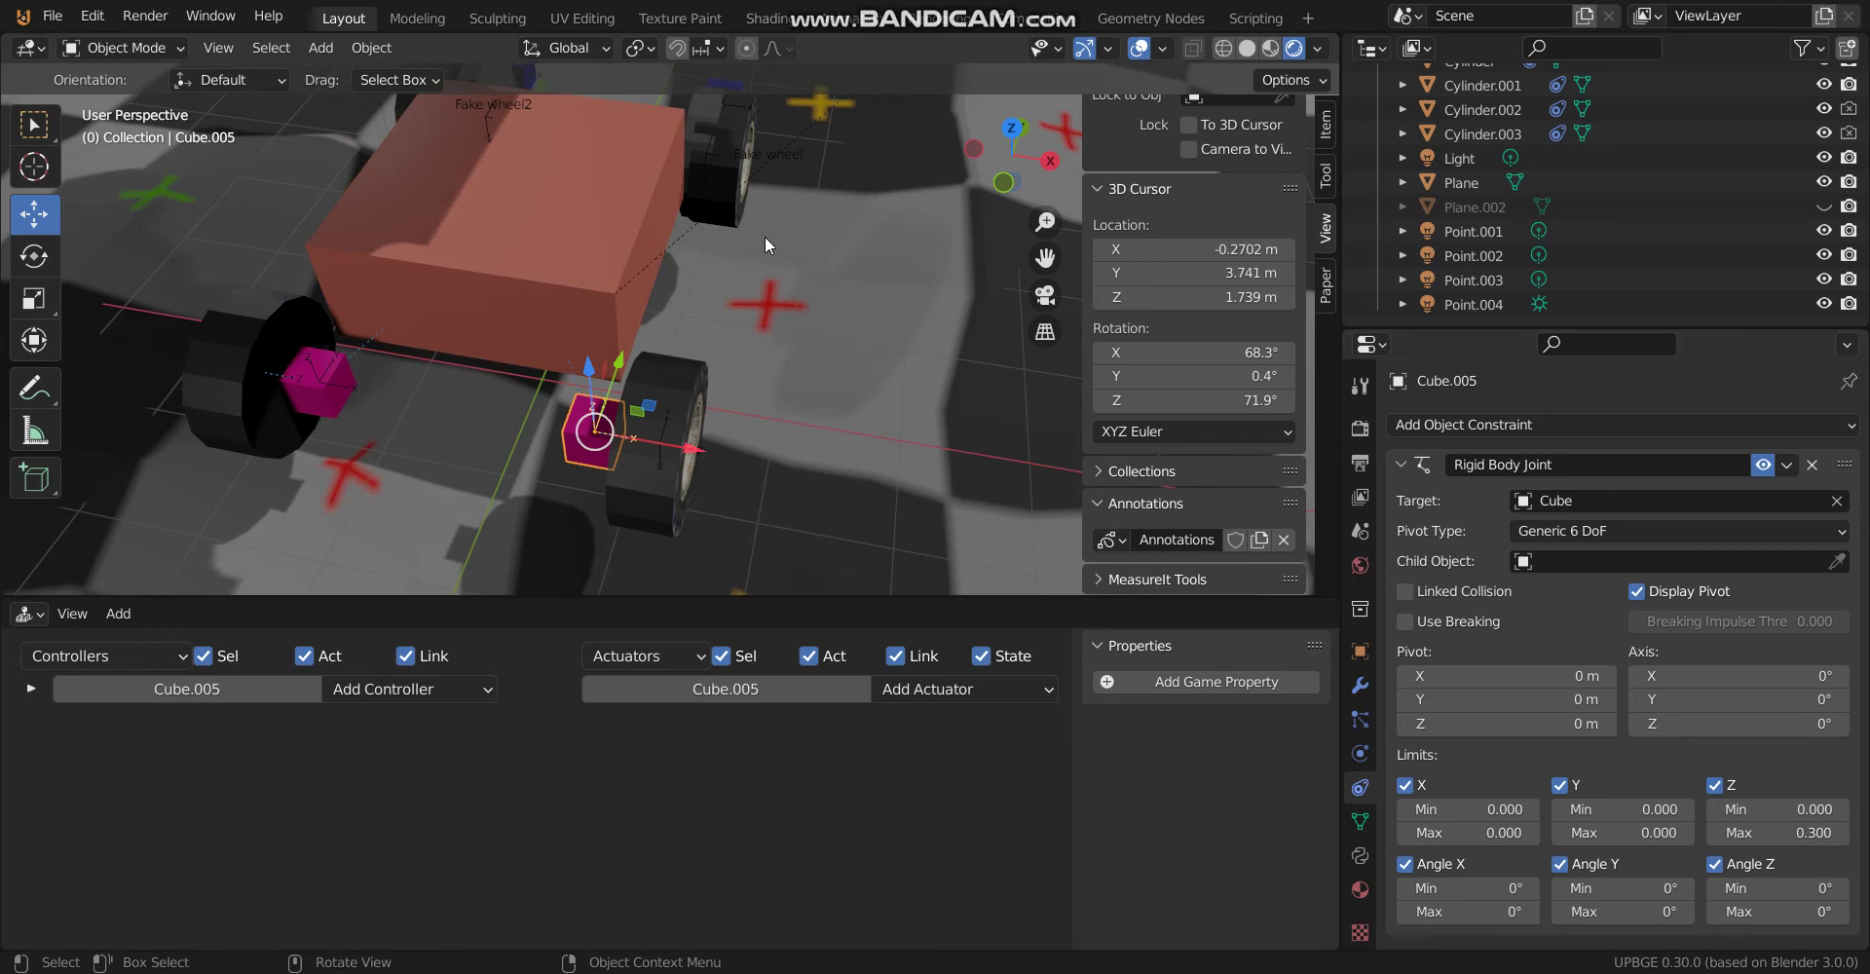
Lower the white vehicle shell Cube.007 about 2.42 m along Z toward the chassis
key(KP_0)
shift+middle_drag(625, 307, 655, 313)
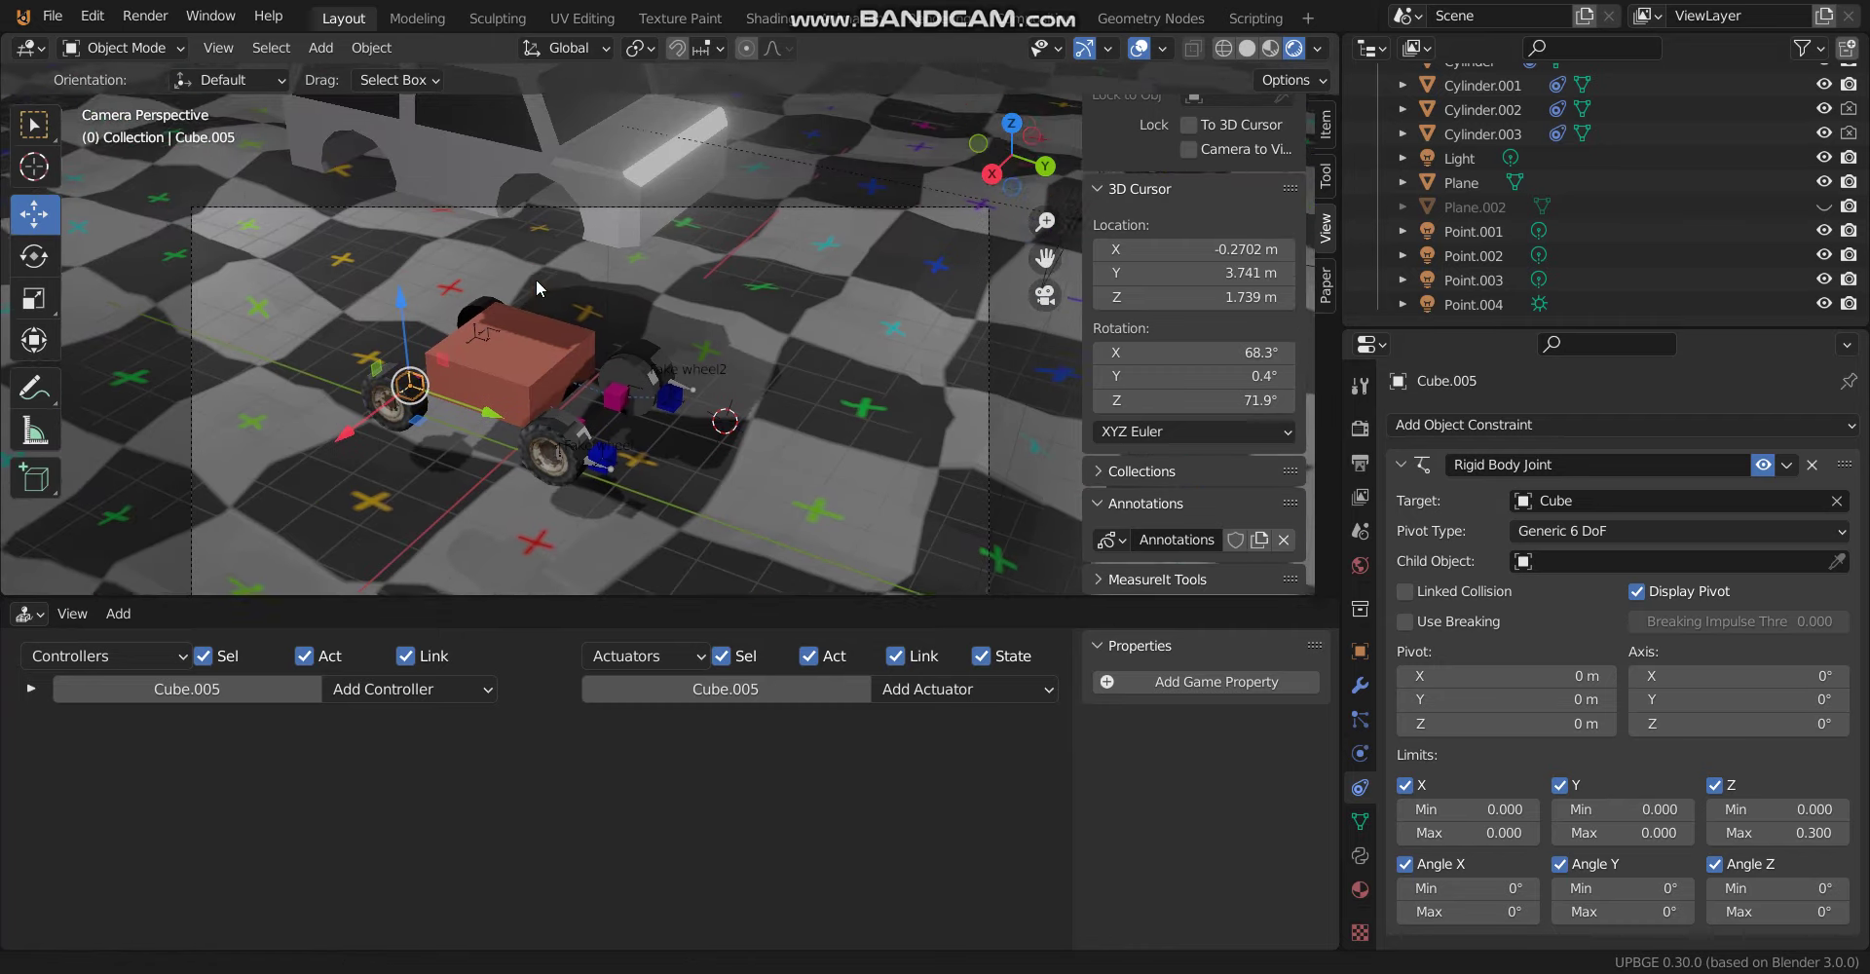
click(541, 156)
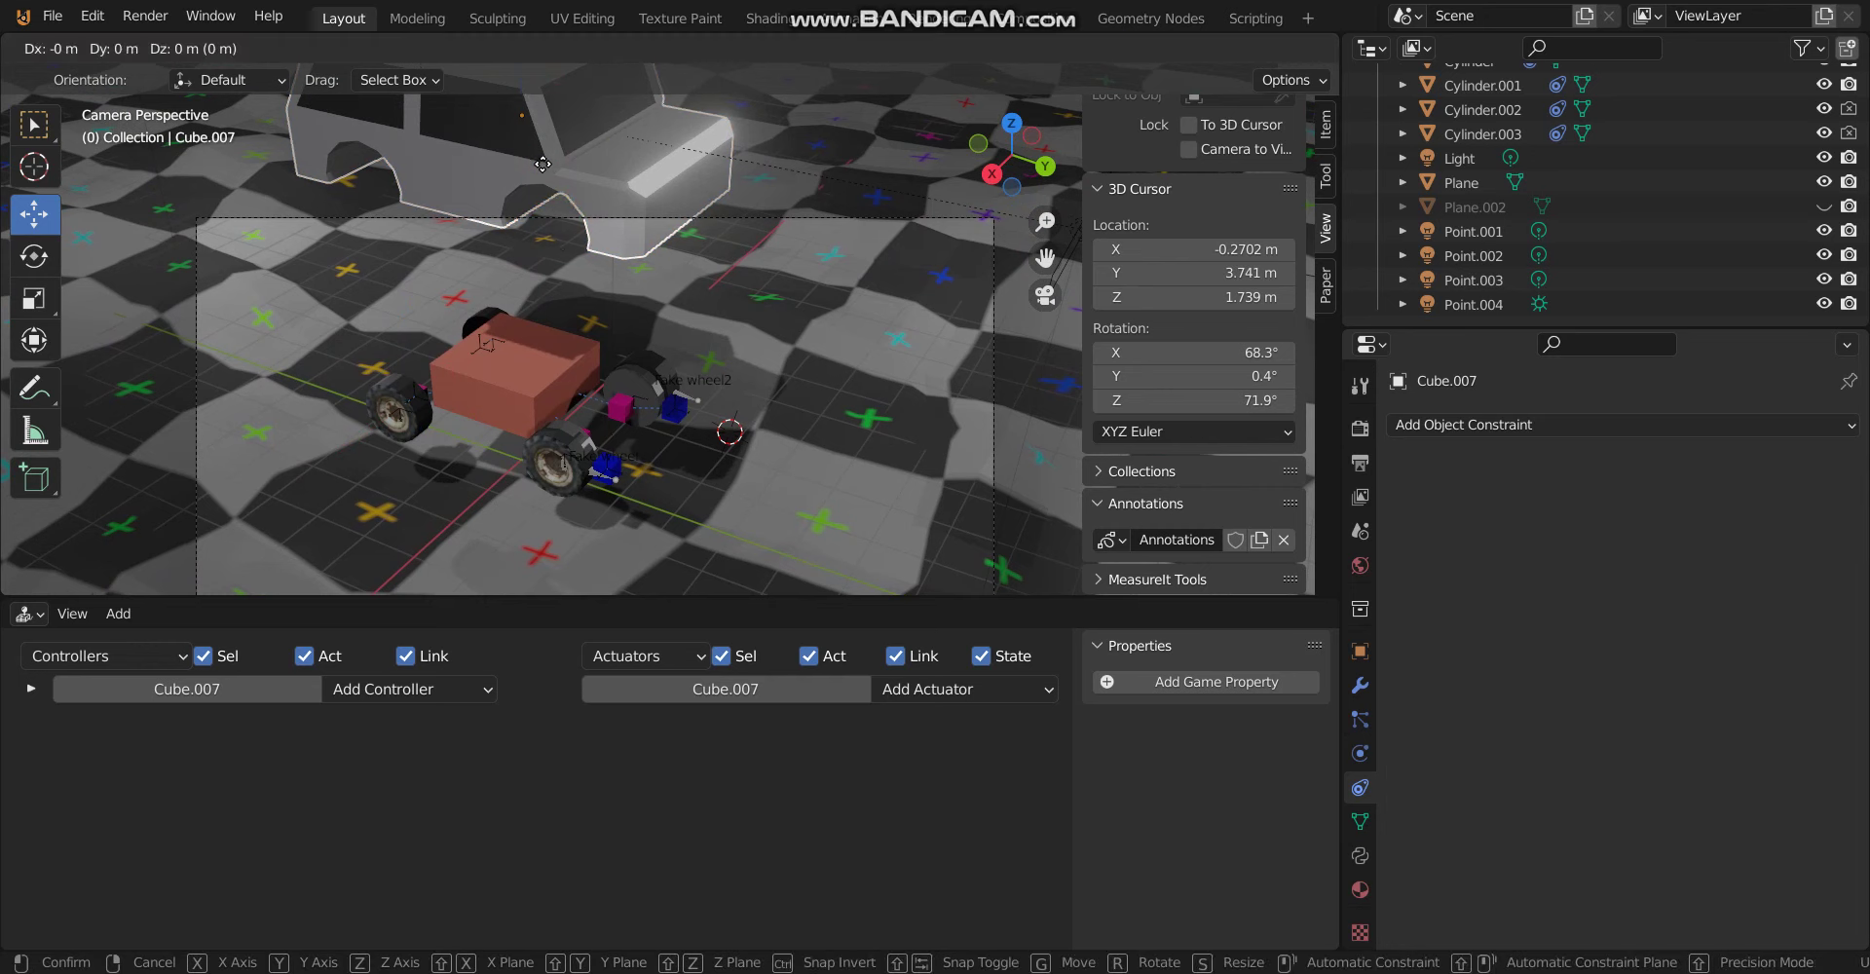
key(g)
key(z)
click(581, 319)
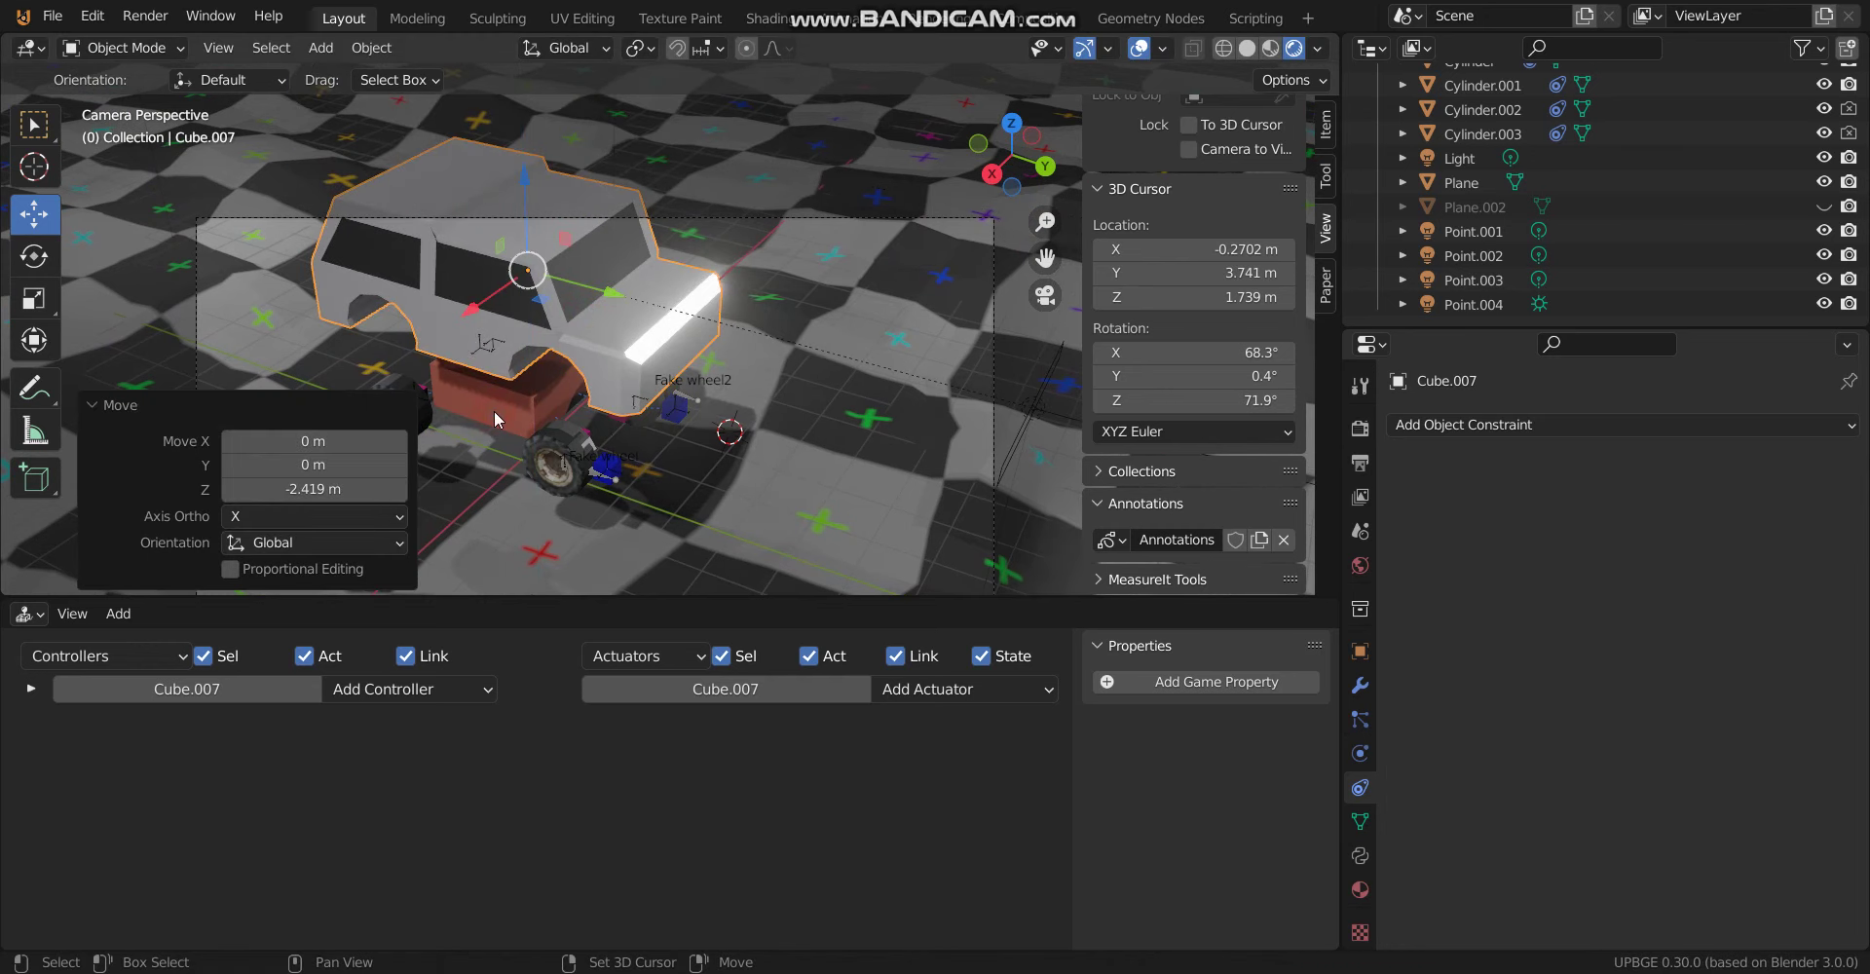
Parent the shell Cube.007 to the chassis Cube with the Object option and lower it about 1.17 m along Z
shift+click(495, 418)
key(ctrl+p)
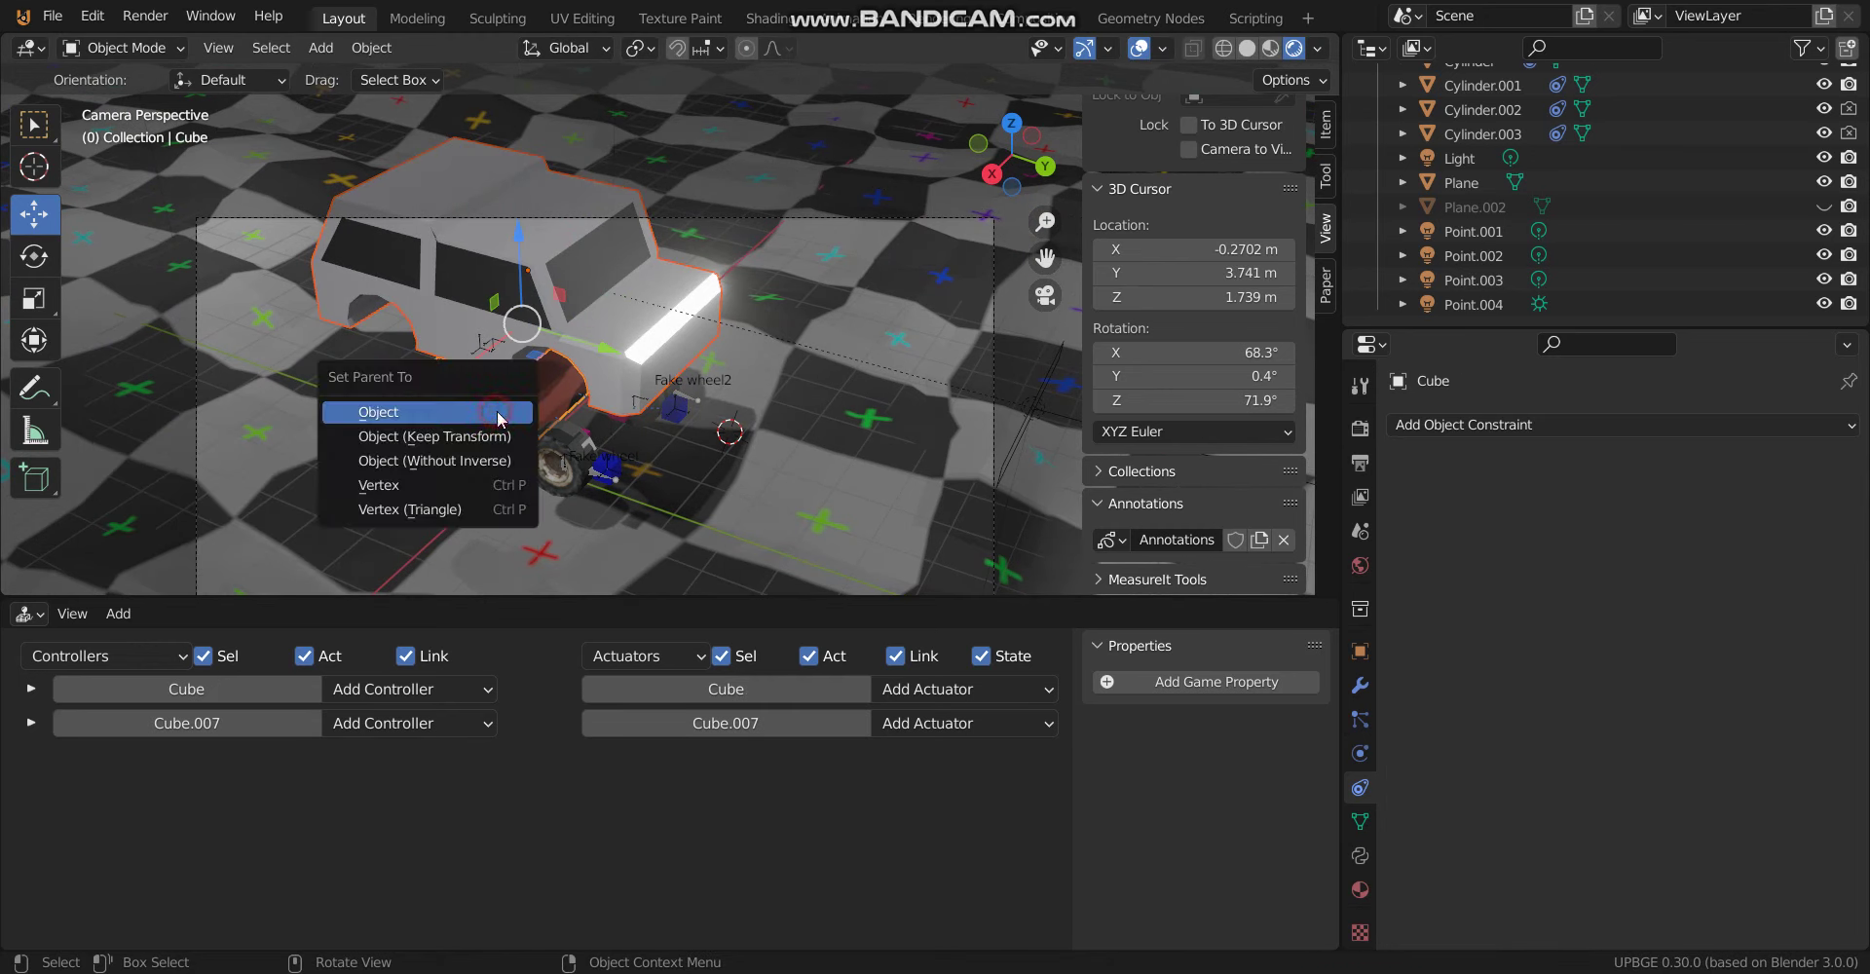
click(497, 417)
click(517, 255)
drag(524, 174, 524, 251)
Turn off Use Viewport Render in the game resolution settings and run the game from the camera view
click(1354, 429)
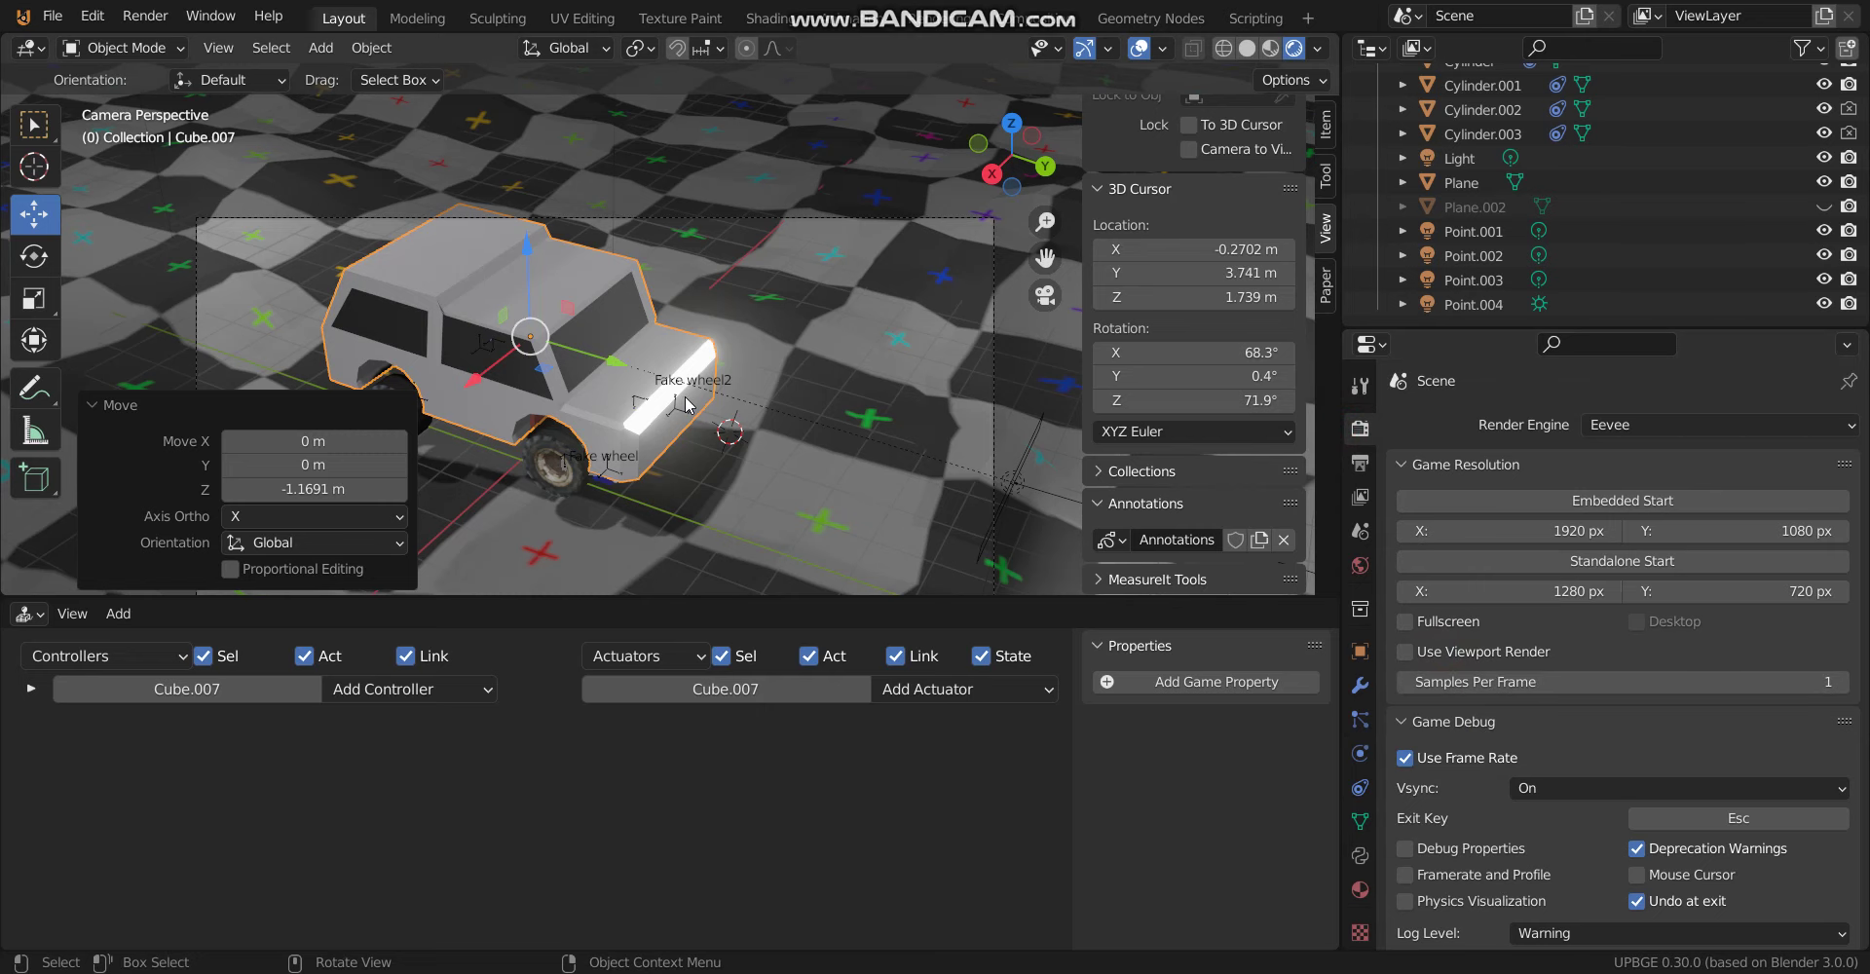
shift+middle_drag(690, 380, 690, 343)
scroll(692, 341, down, 2)
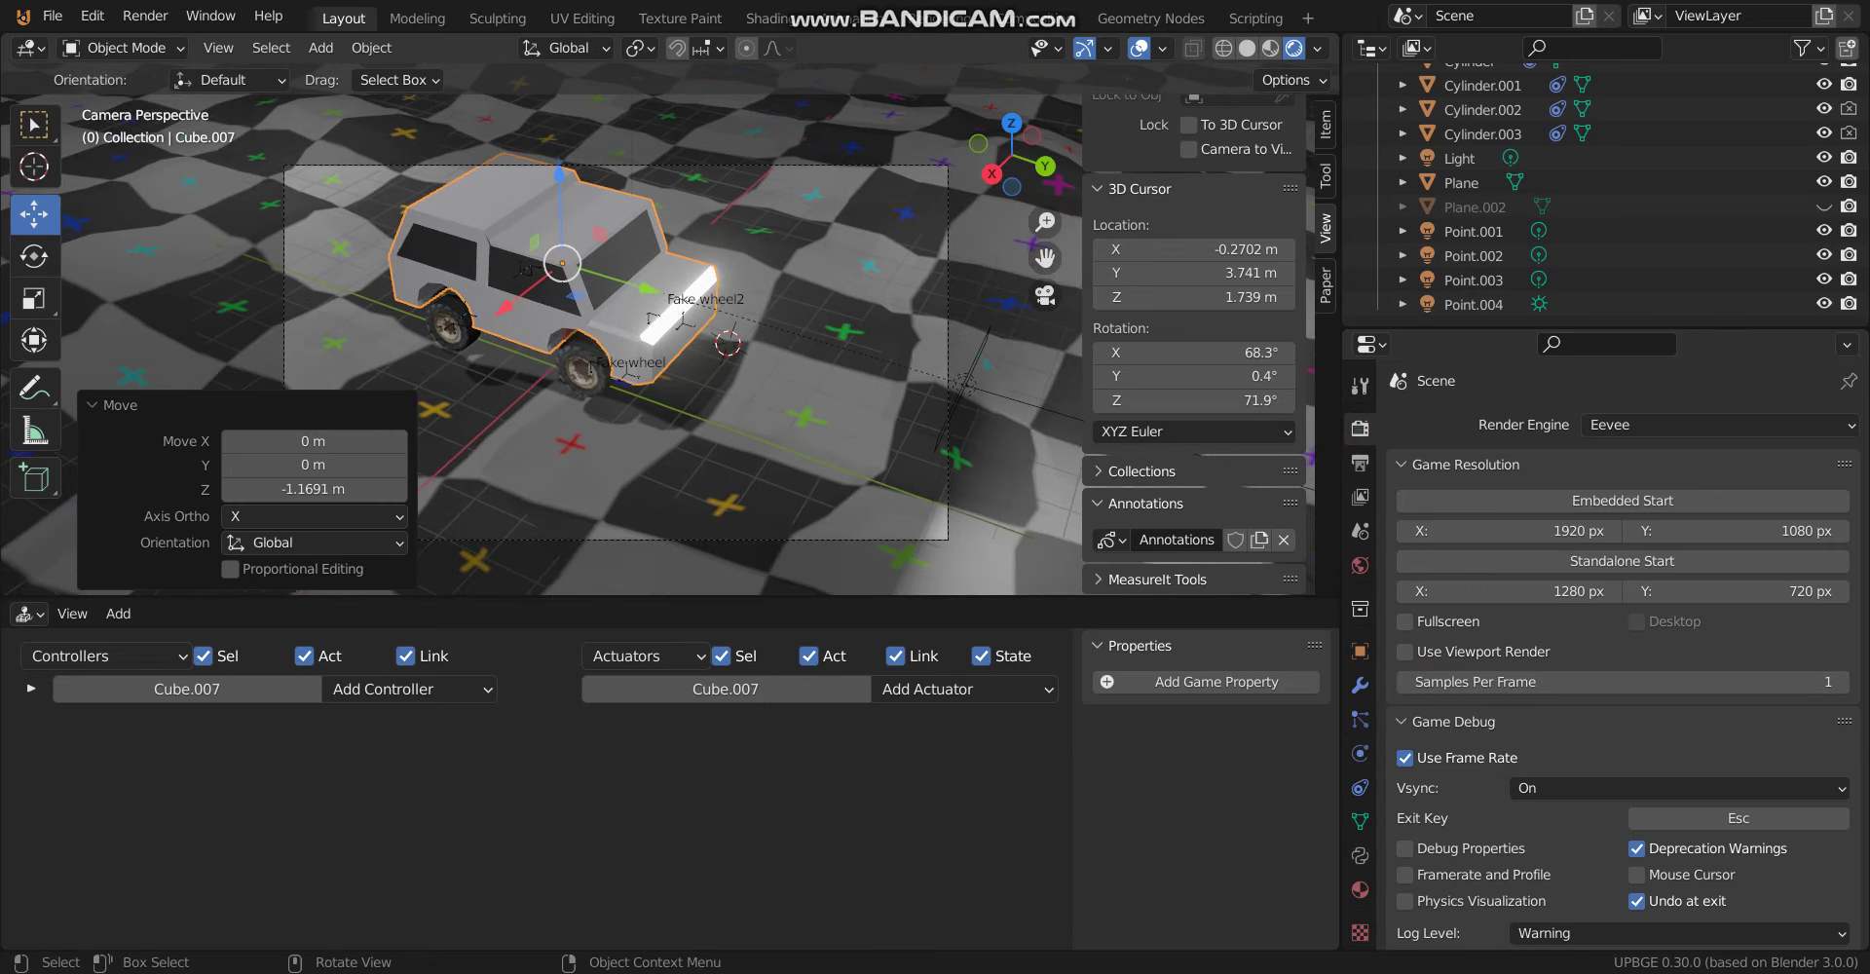
key(p)
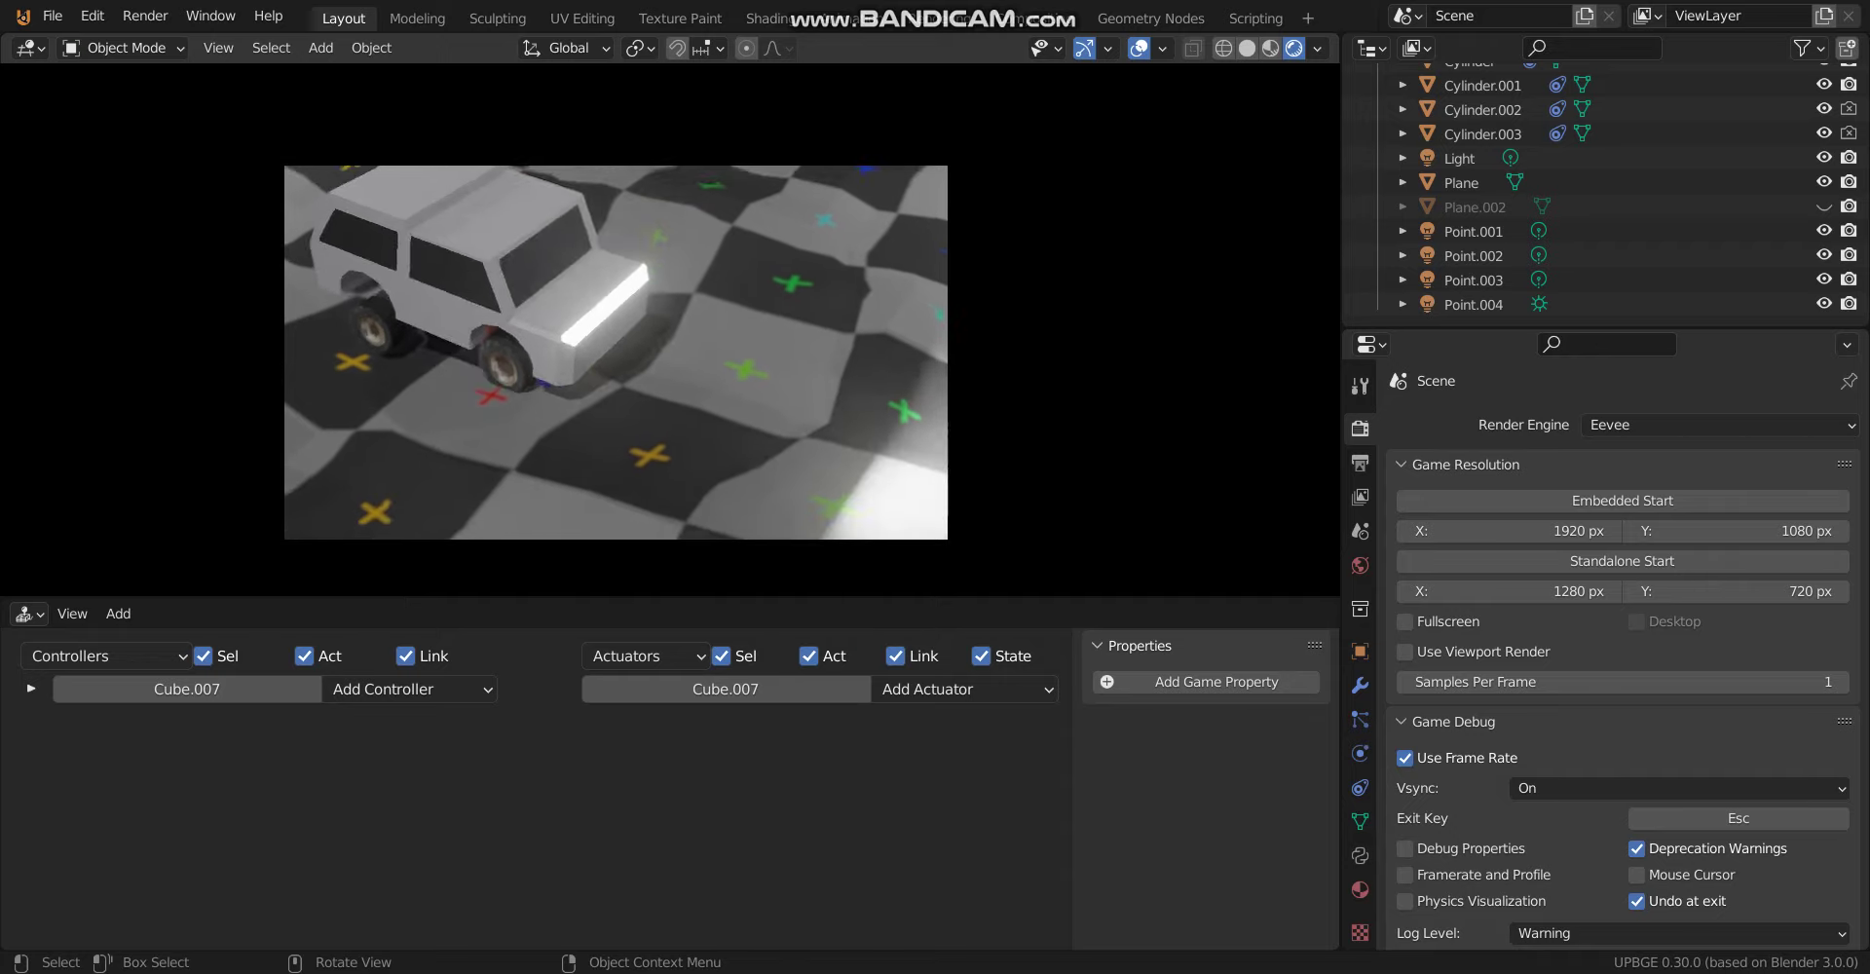